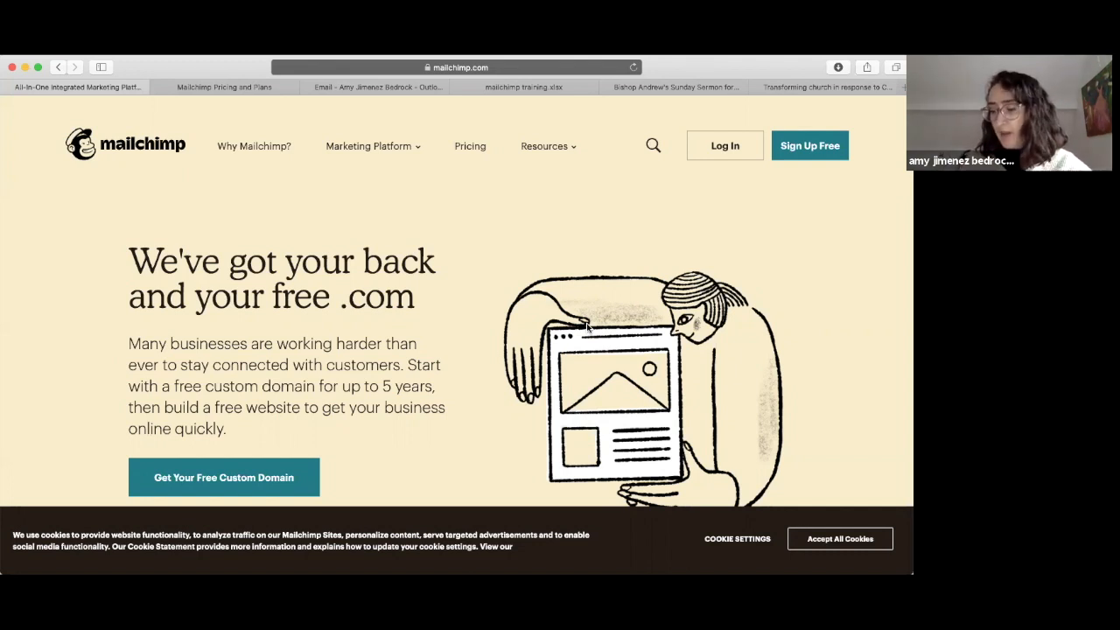
Step: Review the Mailchimp pricing plans, then bring up the Sign Up Free form from the homepage
left_click(217, 90)
scroll(444, 302, "down", 5)
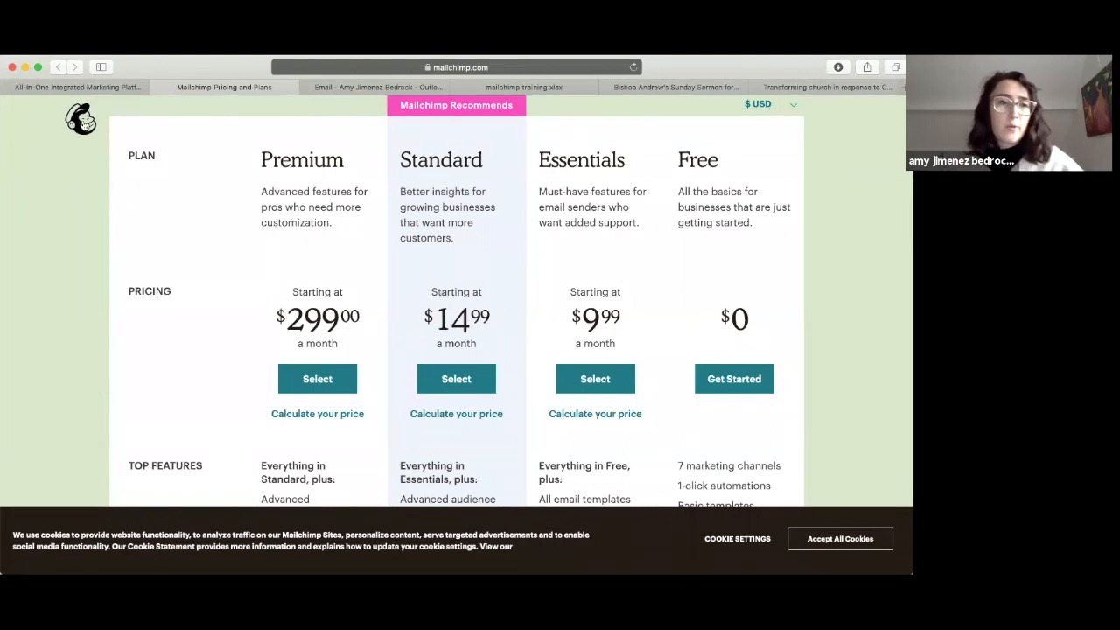
left_click(103, 88)
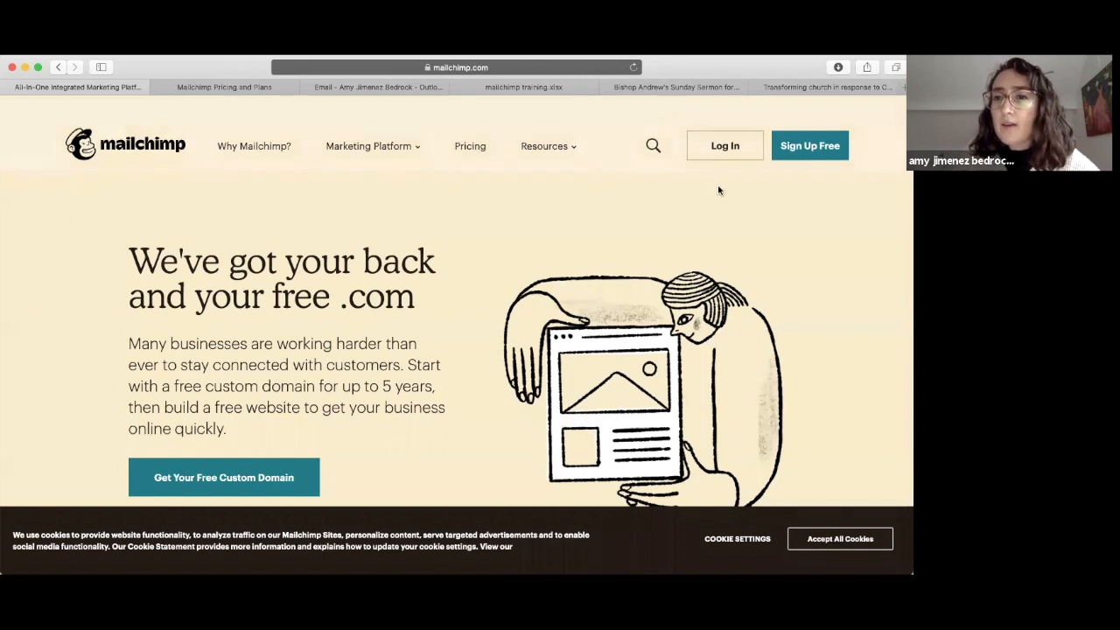
left_click(804, 142)
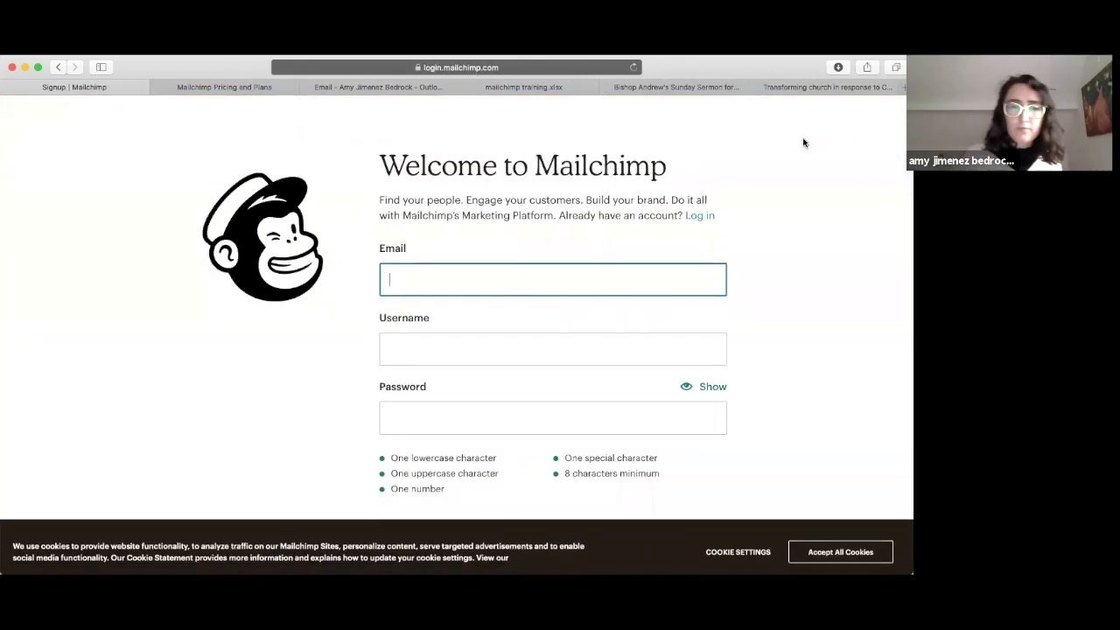
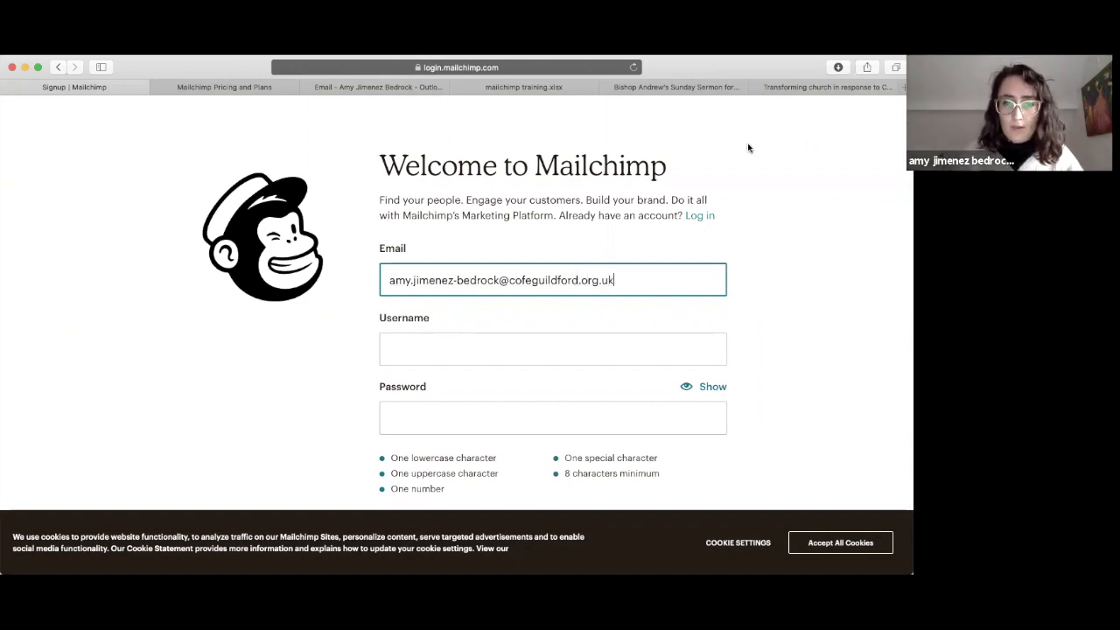
Step: Fill in the work e-mail address, username and a secure password on the sign-up form
left_click(499, 341)
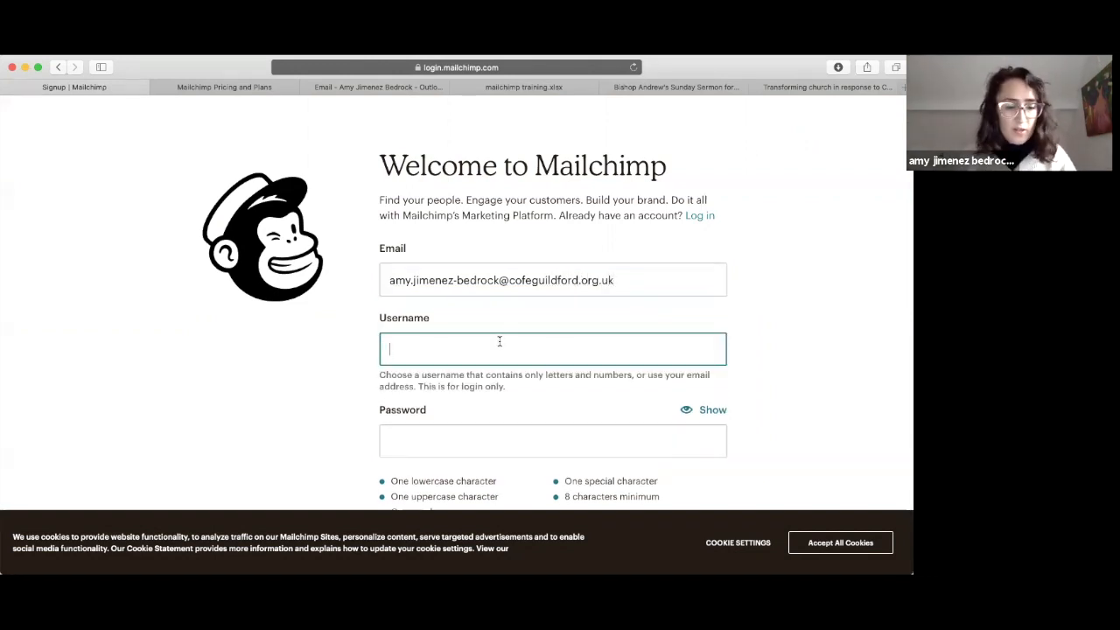
type("amy")
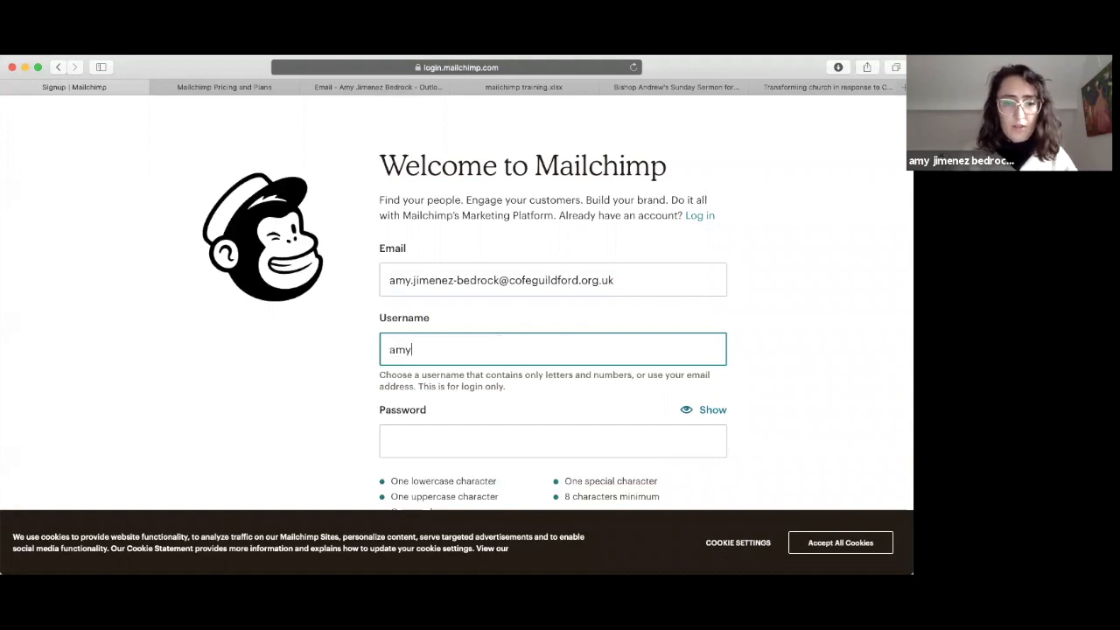
left_click(443, 434)
type("•••••••••")
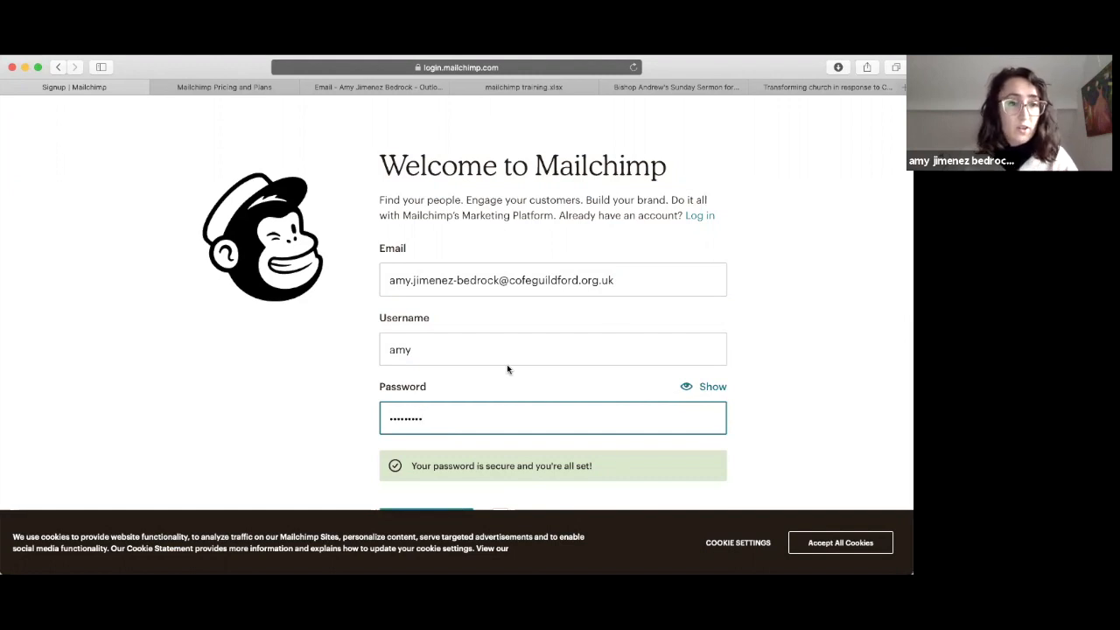
Step: Opt out of marketing emails, submit the sign-up, and switch to the Outlook inbox
scroll(507, 368, "down", 3)
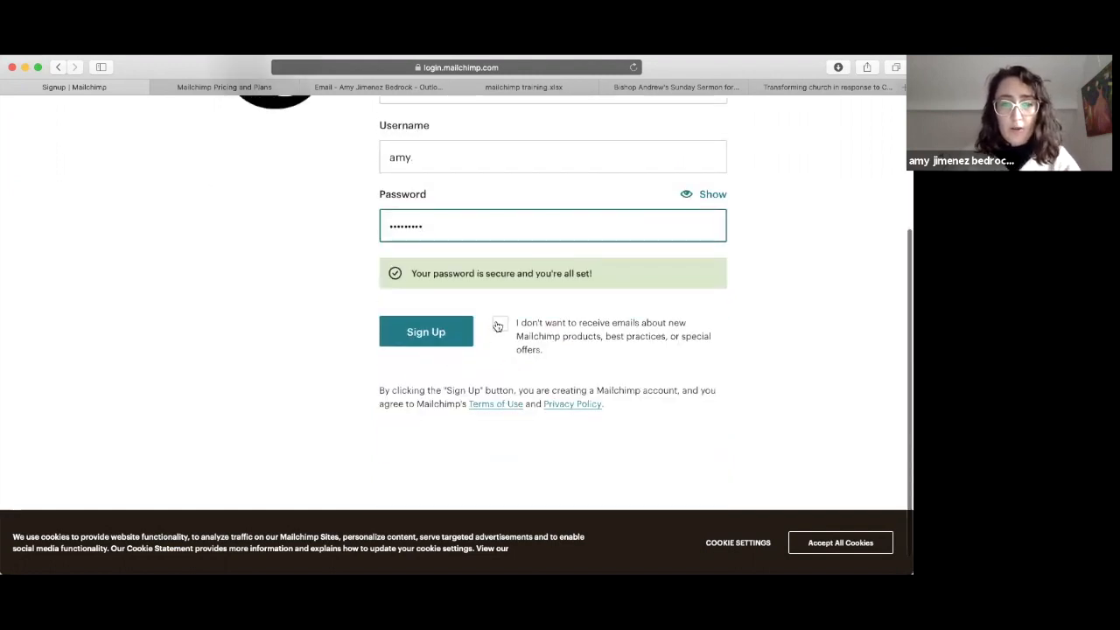
left_click(500, 324)
left_click(426, 332)
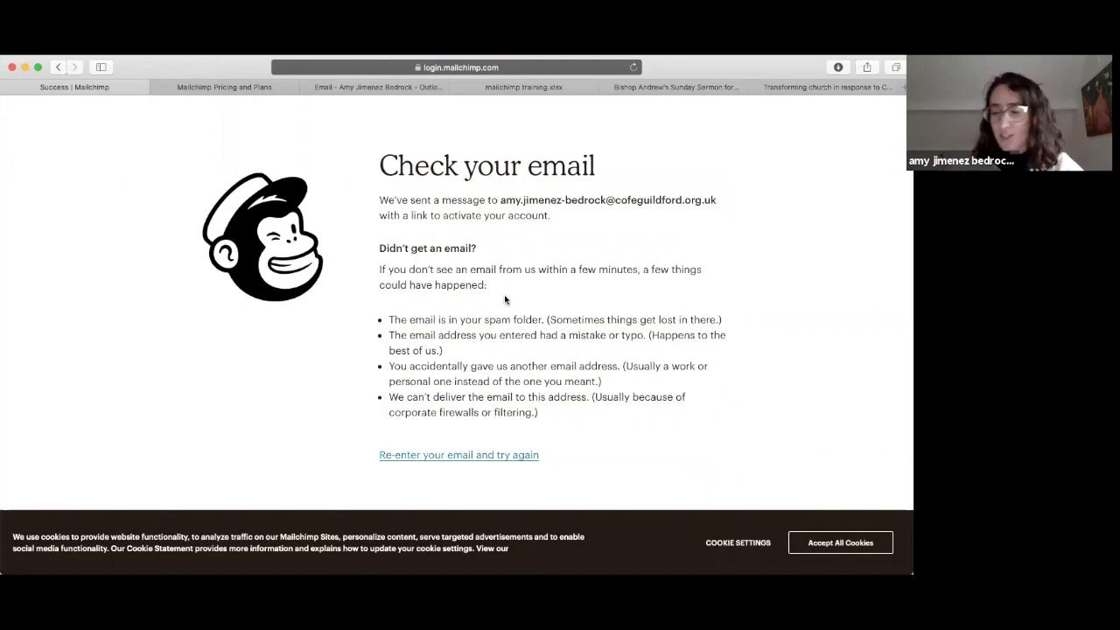
left_click(356, 86)
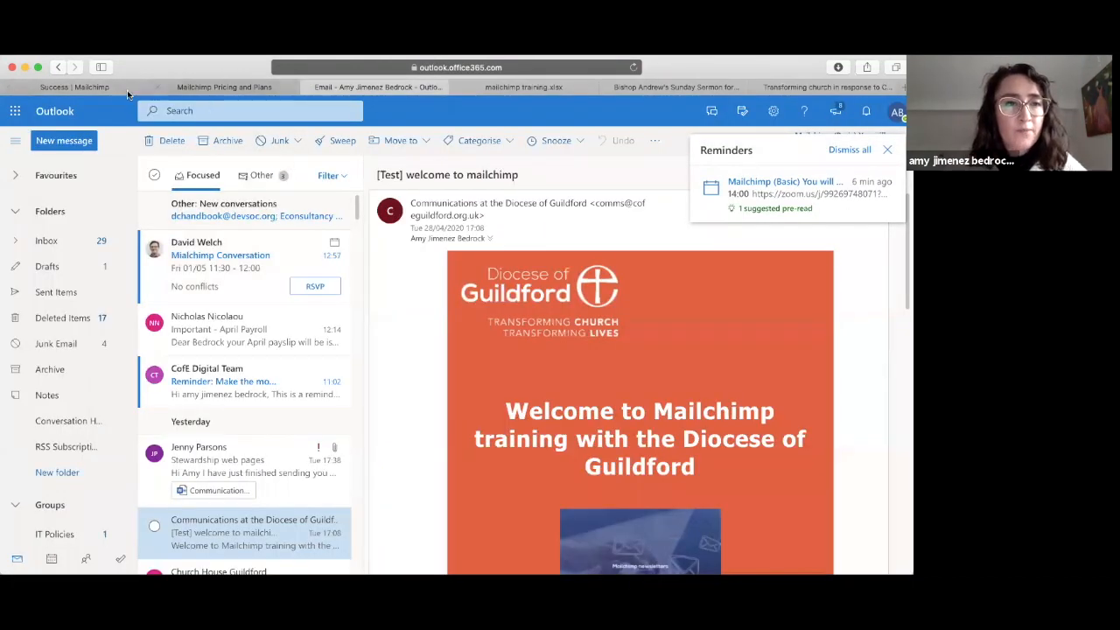
Step: Open the Mailchimp Client Services email and follow its Activate Account link
left_click(223, 255)
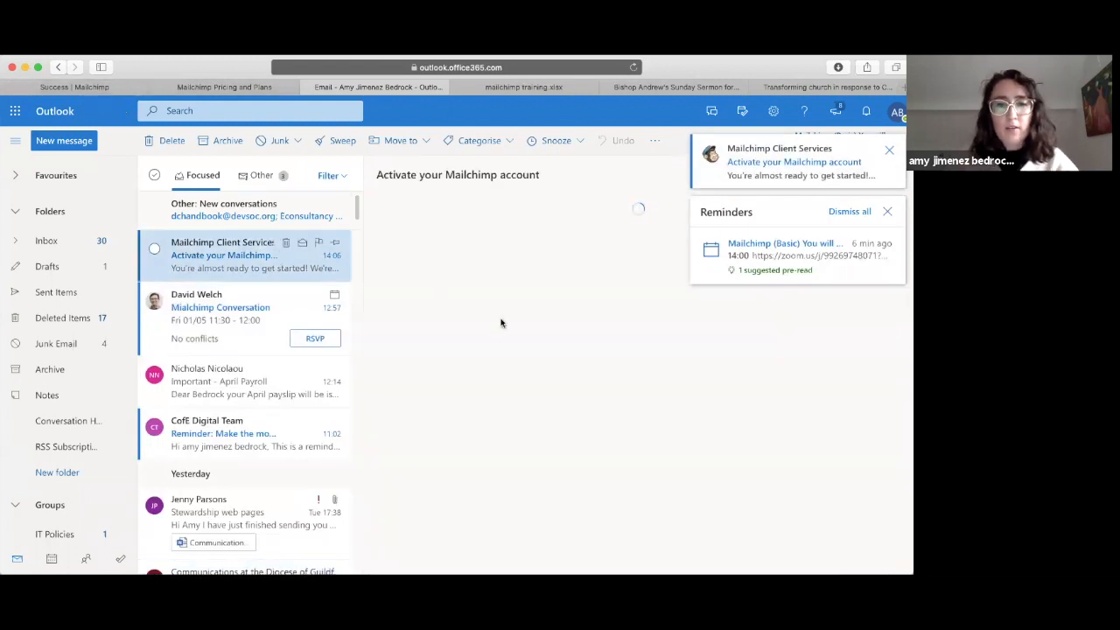
scroll(560, 437, "down", 2)
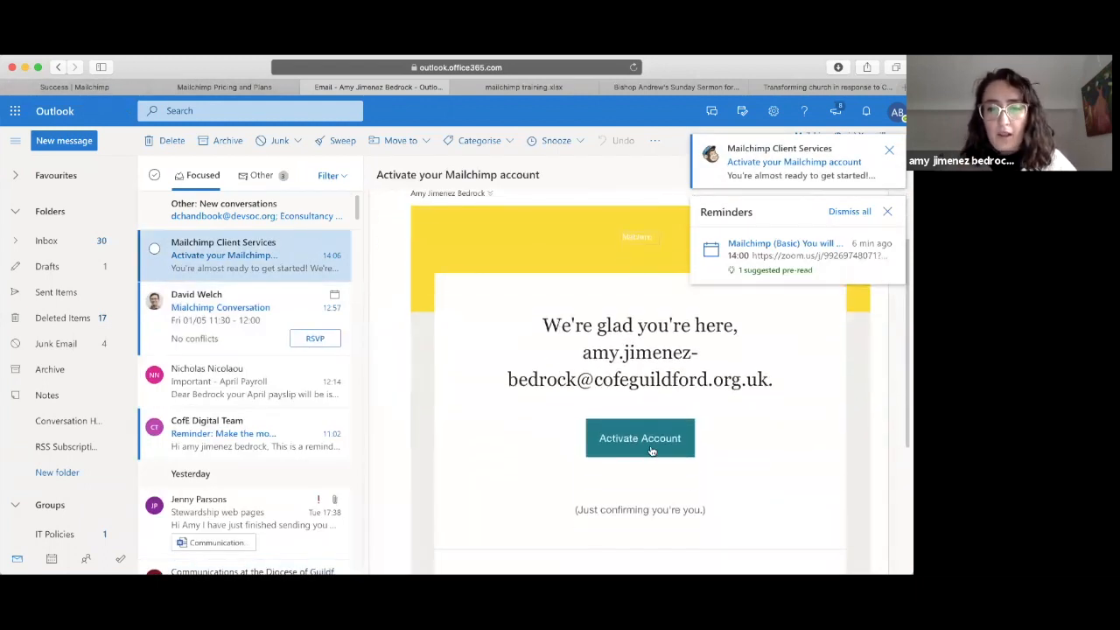
left_click(652, 450)
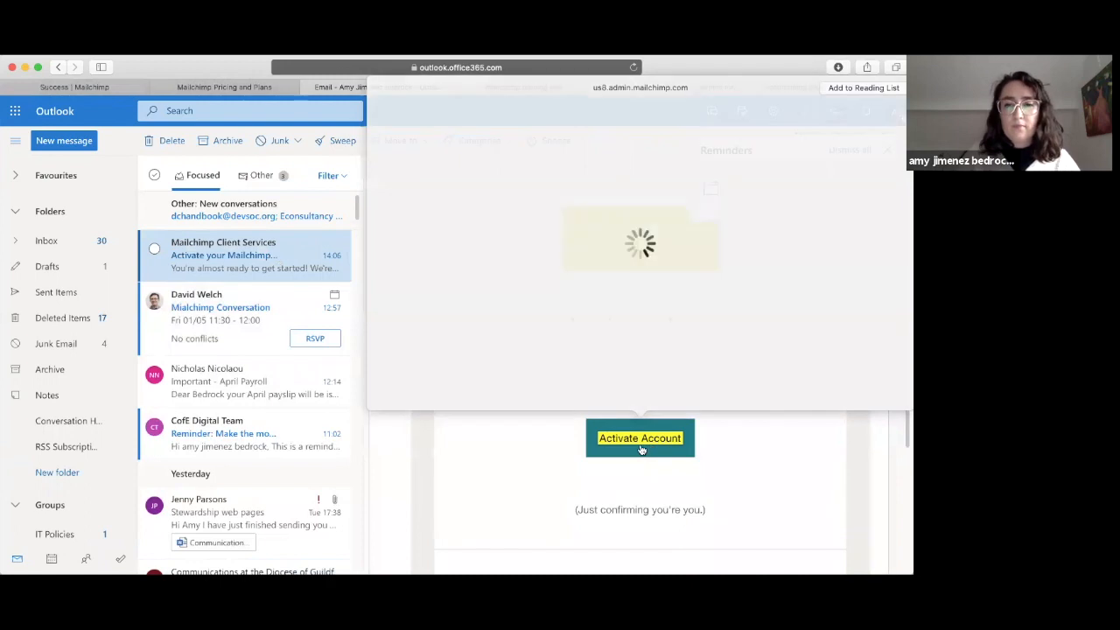
left_click(638, 443)
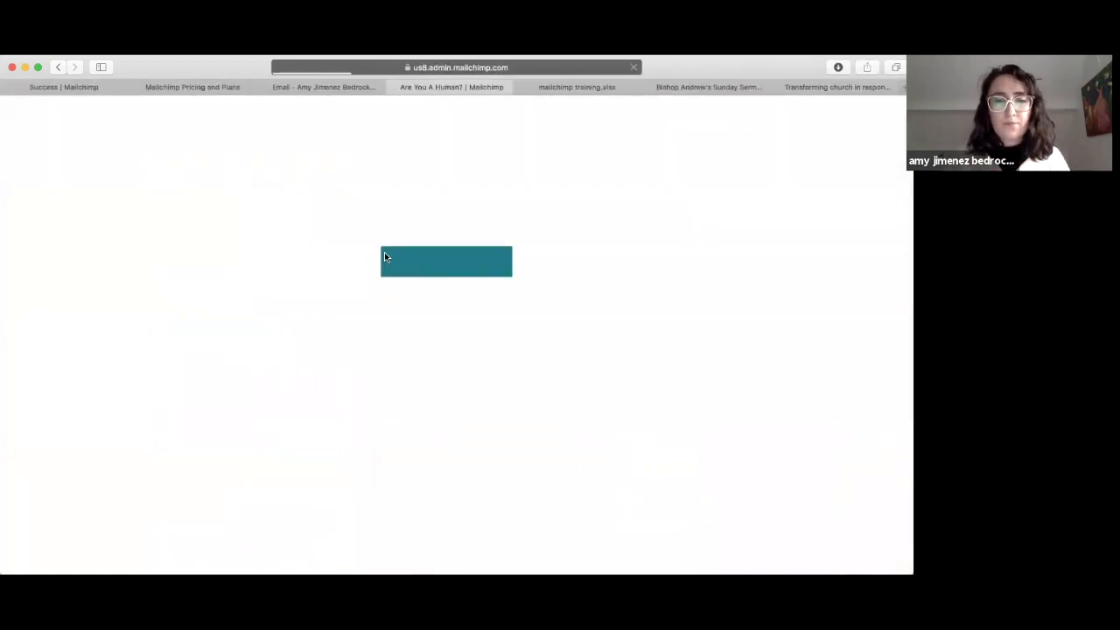
Step: Confirm the I'm Not A Robot check and complete signup on the Free plan
left_click(427, 253)
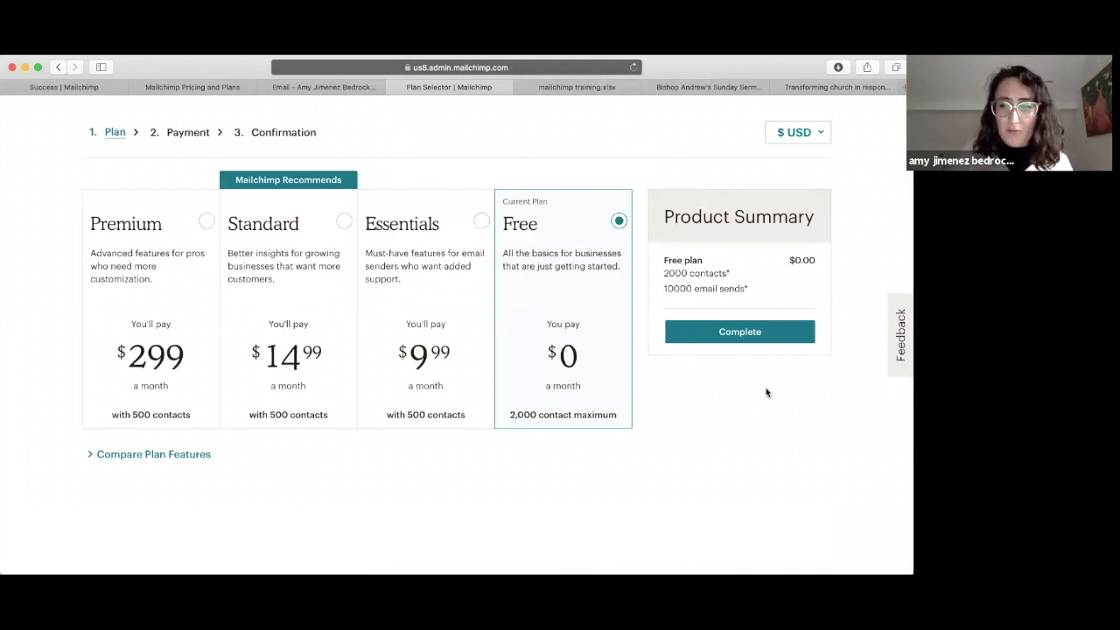
left_click(738, 340)
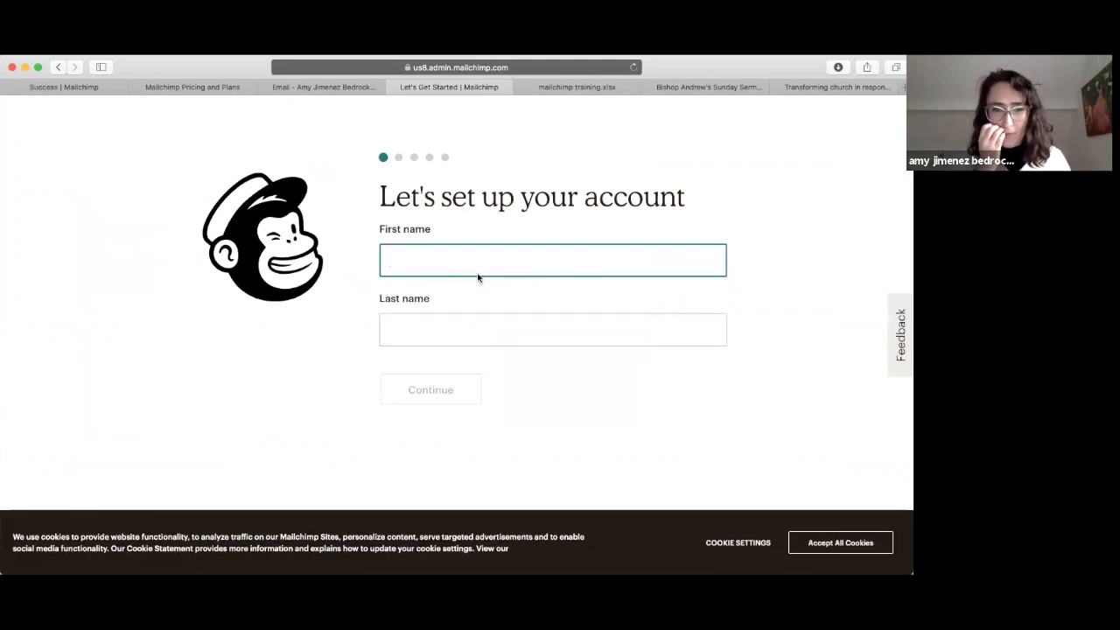
Step: Enter the account holder's first and last name and continue
type("amy")
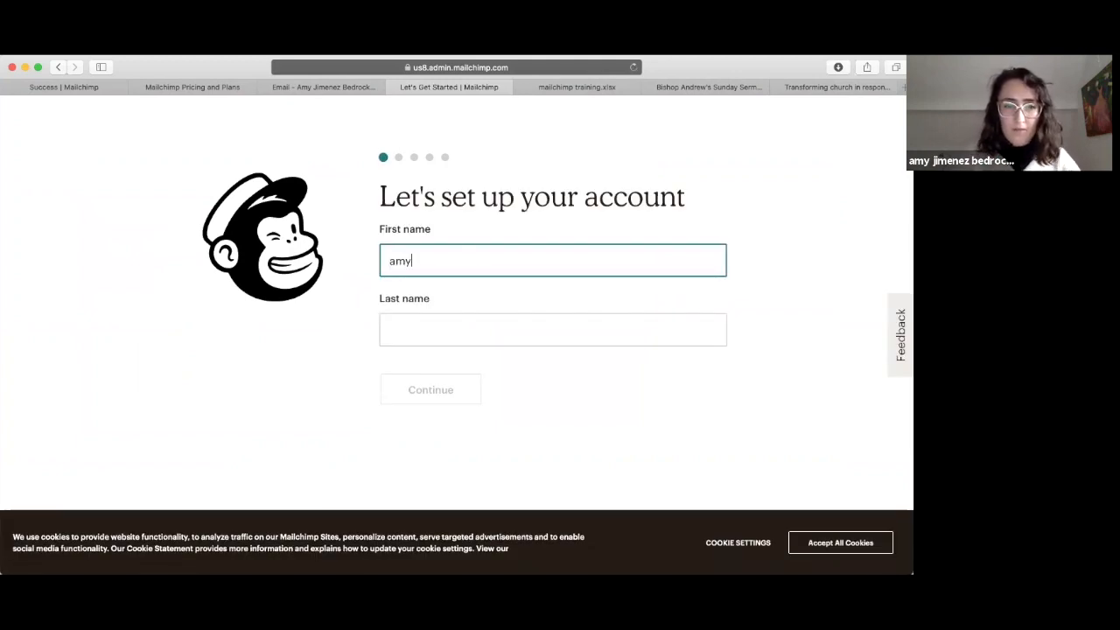
left_click(451, 331)
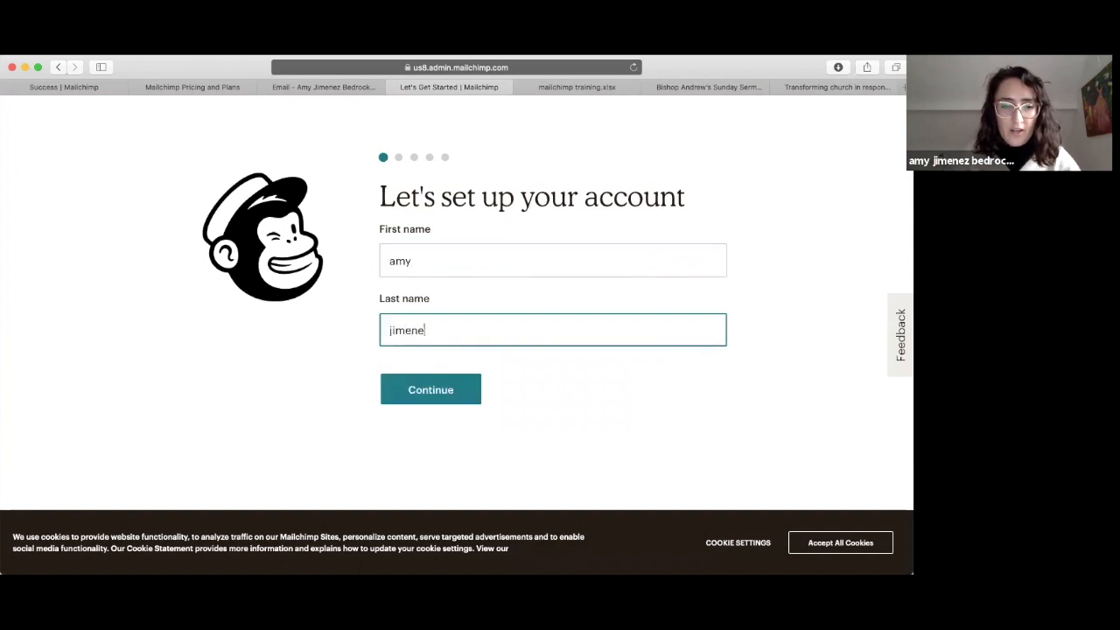
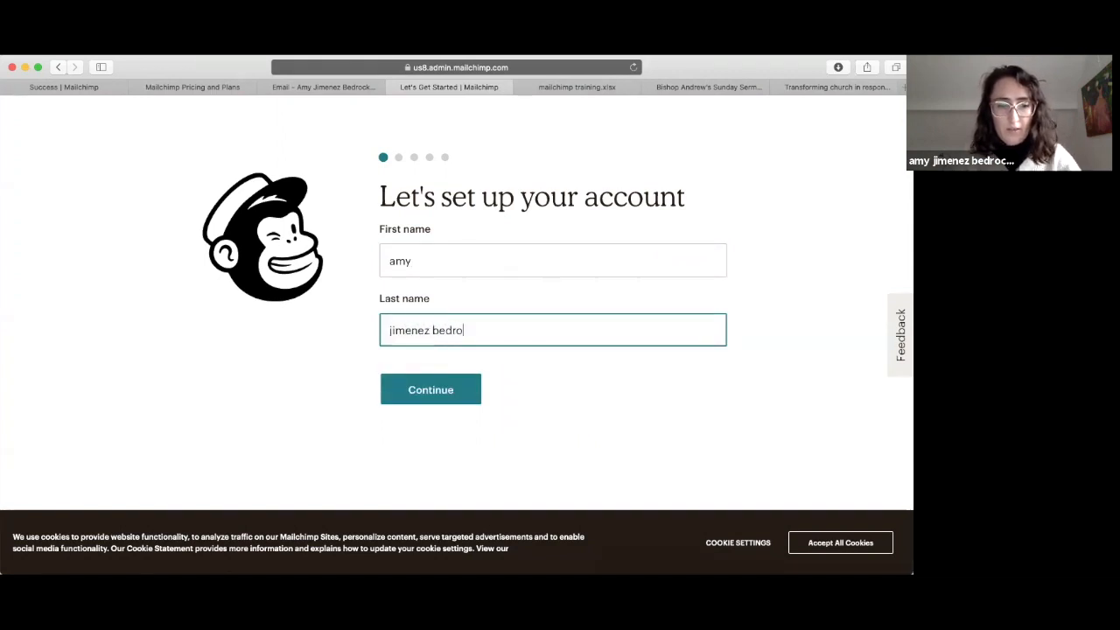
left_click(442, 393)
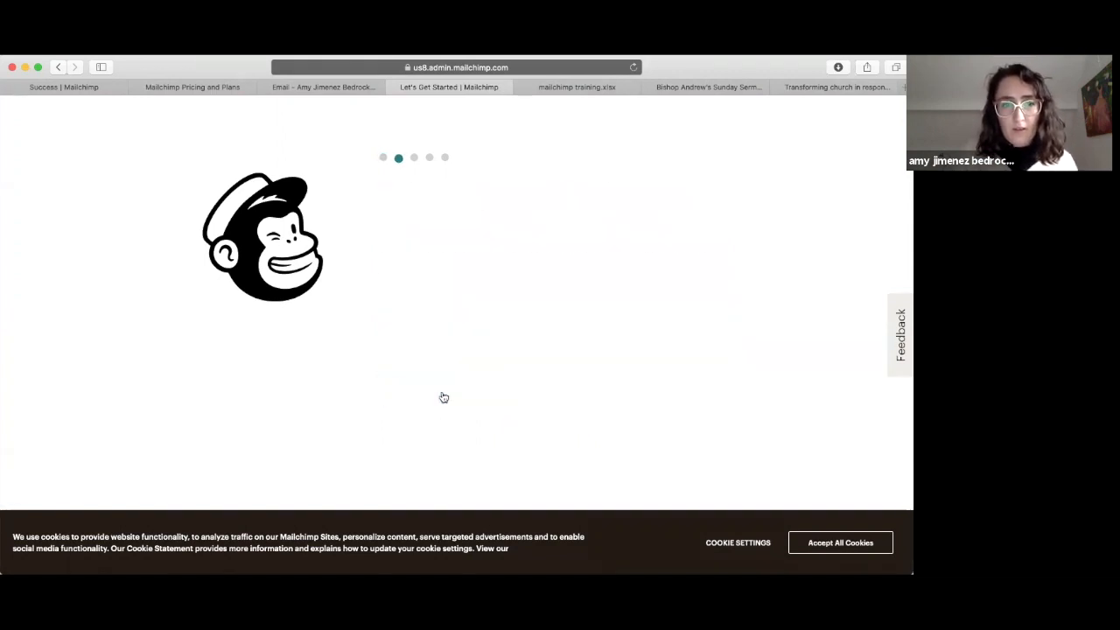
Step: Set the business name to 'diocese of guildford comms', choose No website, and continue
type("dioc")
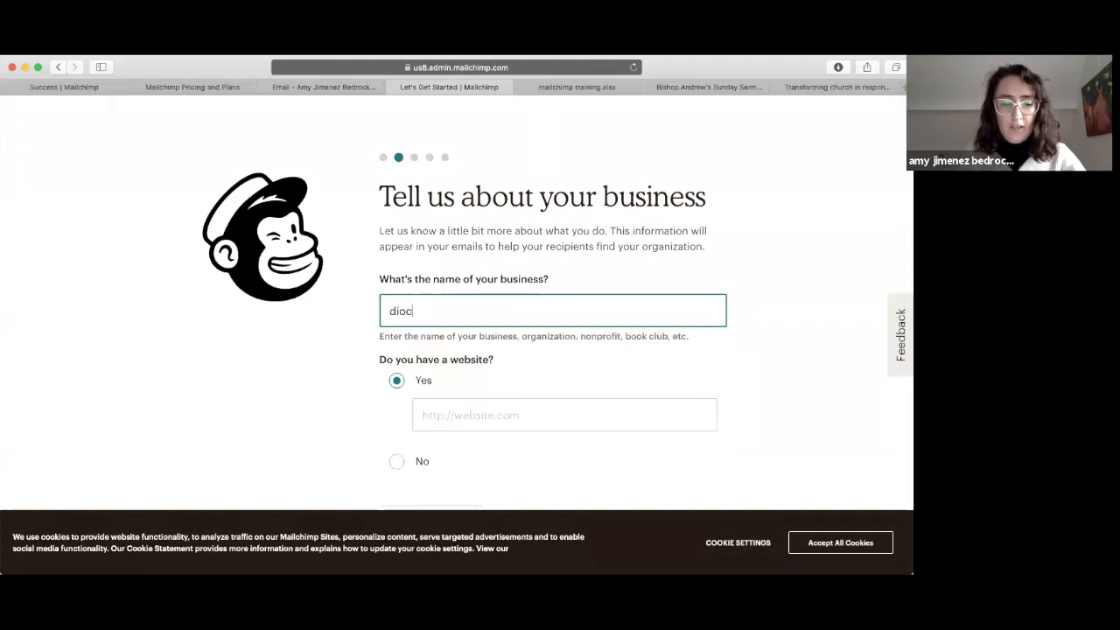
type("ese of g")
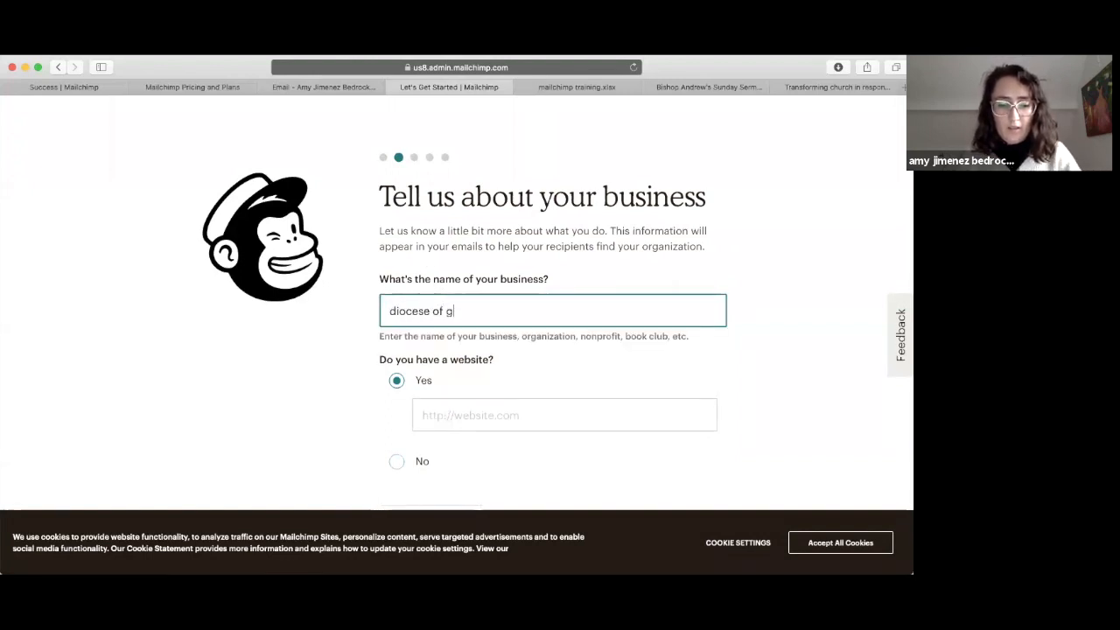
type("uildford comms")
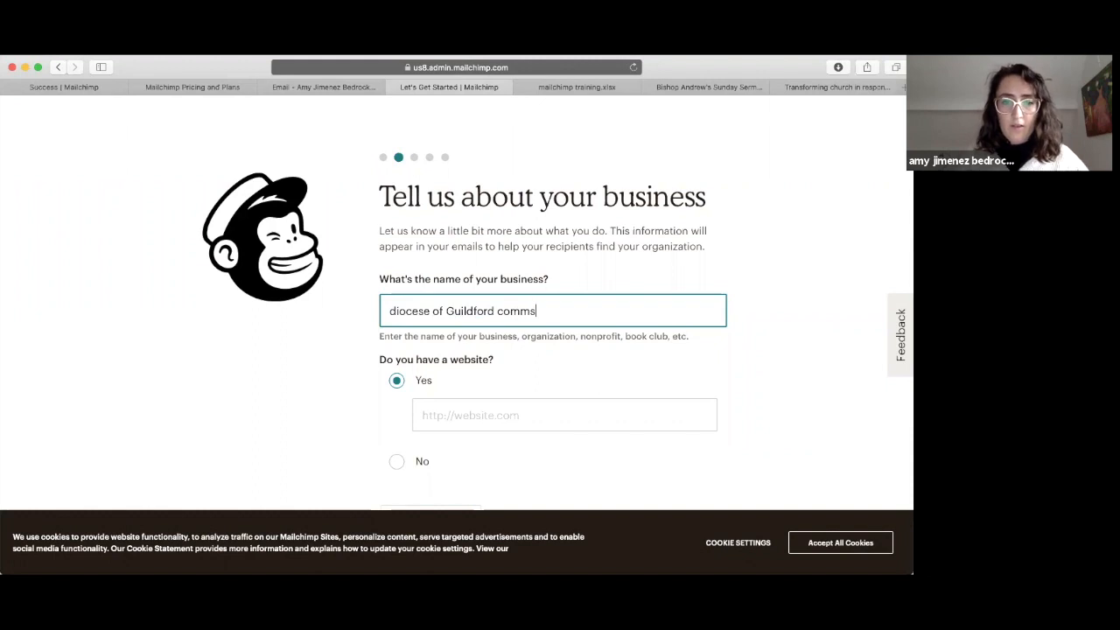
left_click(462, 415)
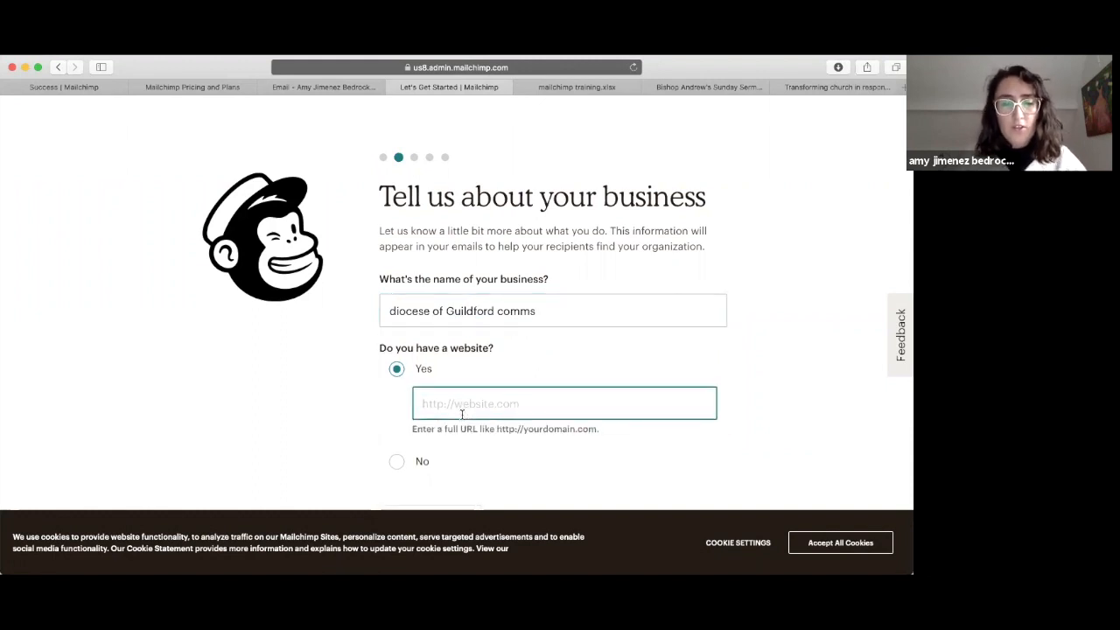
scroll(463, 415, "down", 2)
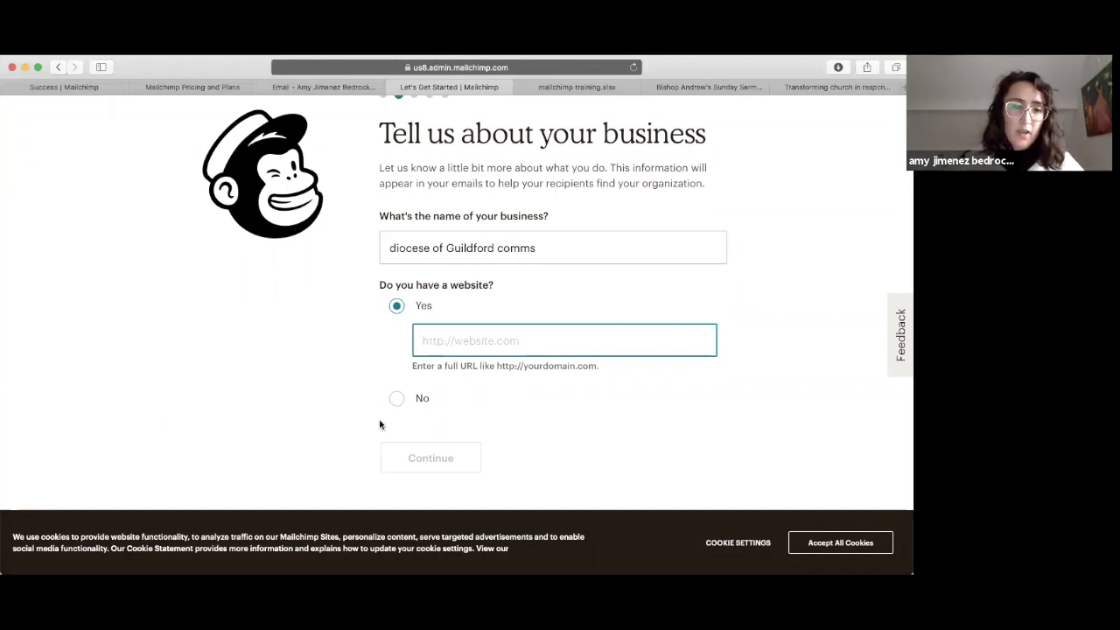
left_click(396, 399)
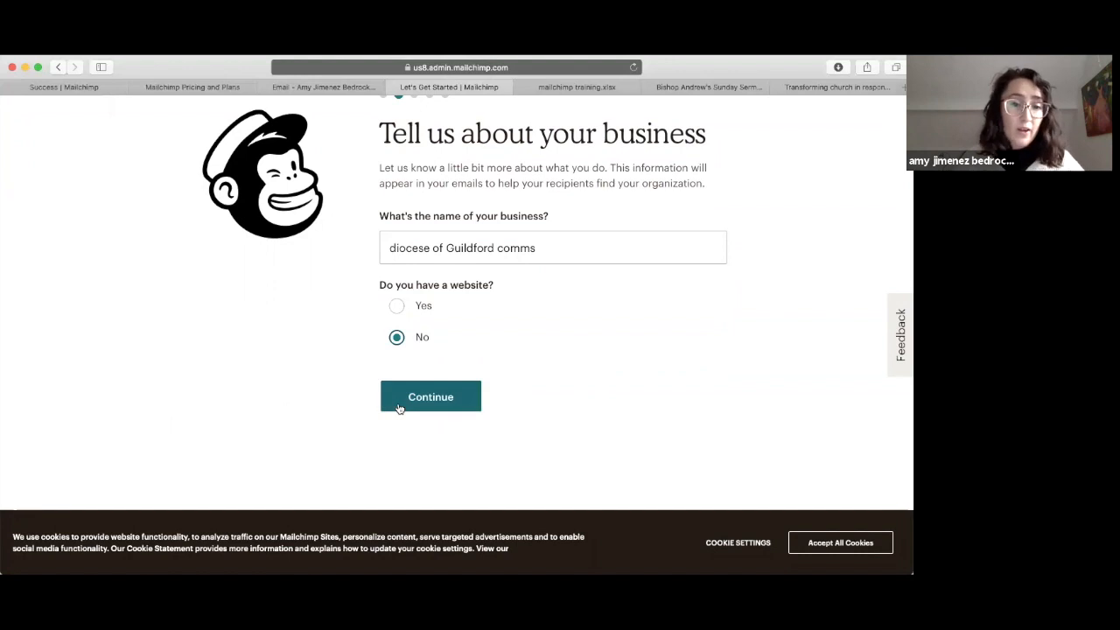
left_click(399, 409)
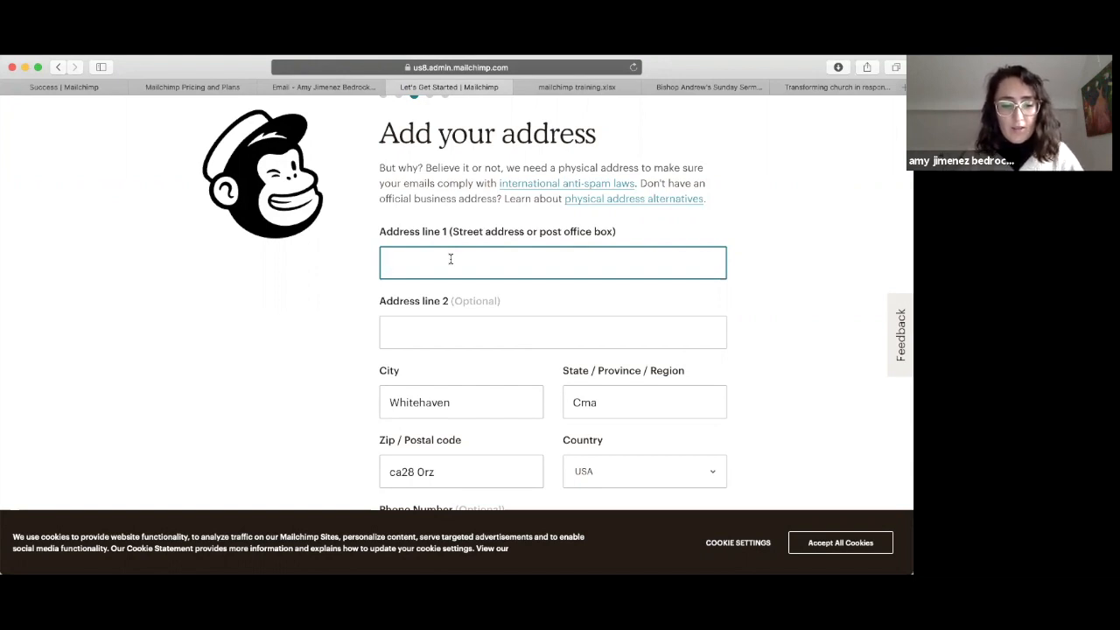
Step: Enter the street address in Address line 1 and continue past the address step
type("alan turning road")
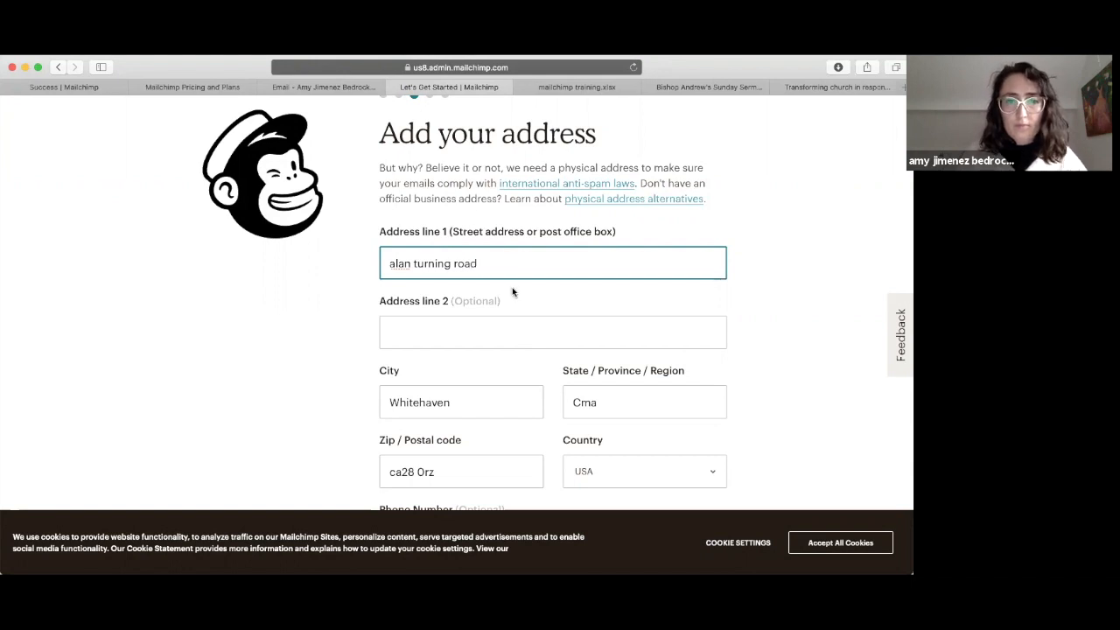
left_click(513, 292)
scroll(512, 293, "down", 1)
scroll(512, 293, "down", 3)
left_click(422, 459)
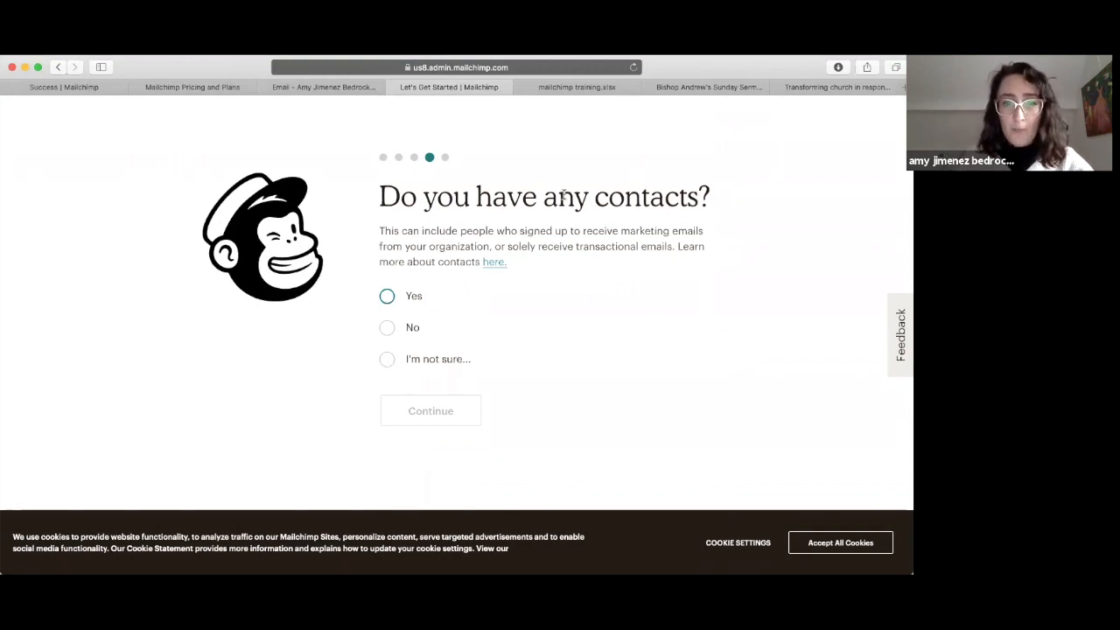
Step: Answer No contacts, Services offered, No online selling, then finish with Let's Go
left_click(387, 328)
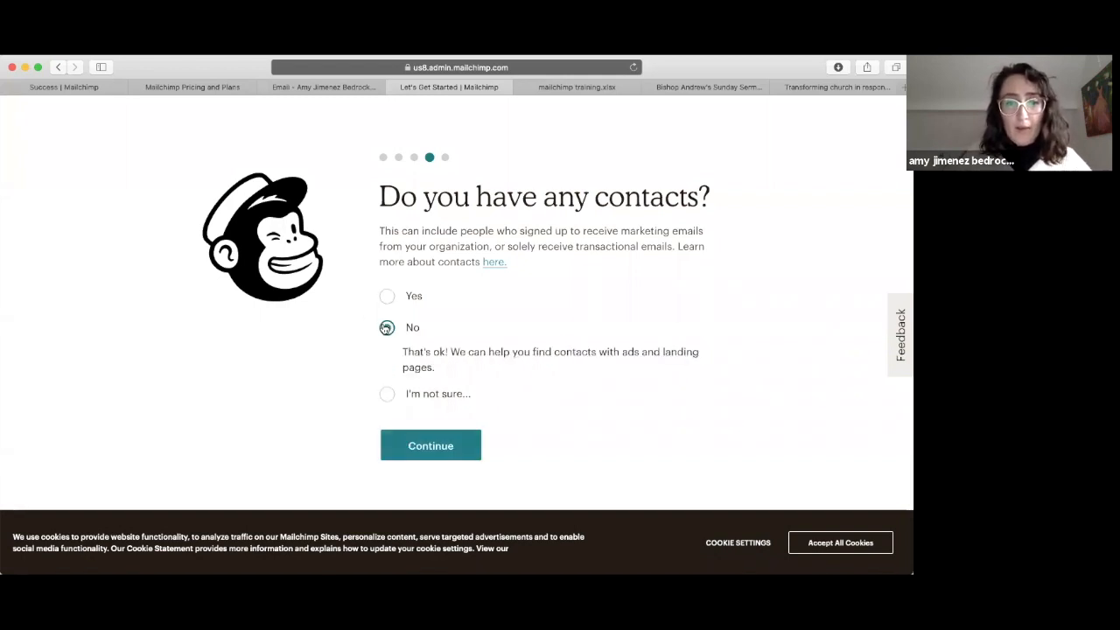
left_click(425, 447)
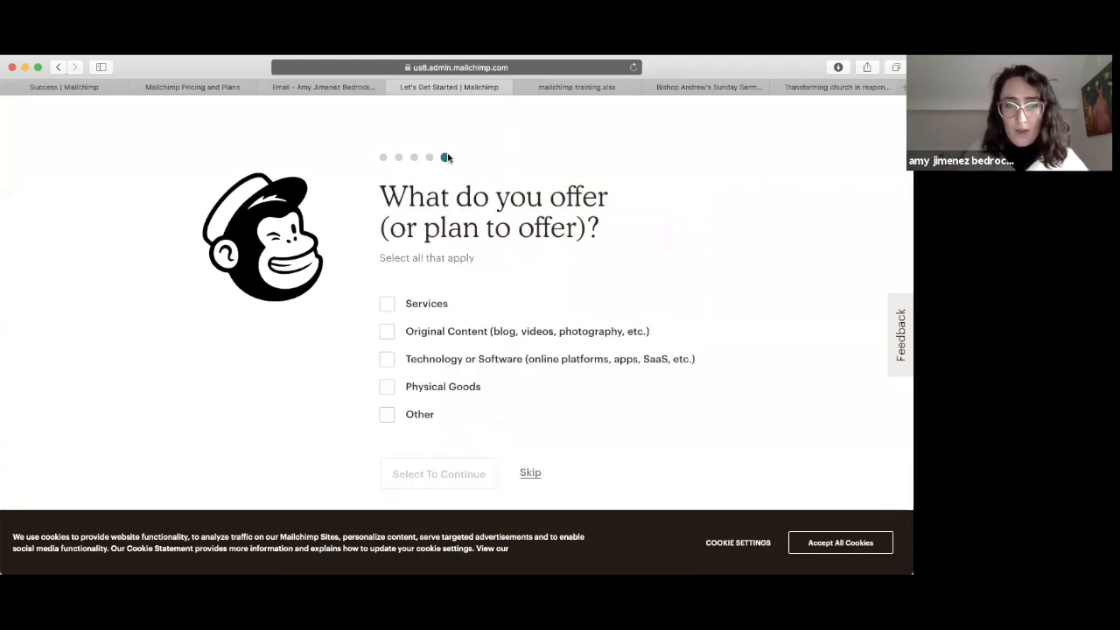
left_click(385, 307)
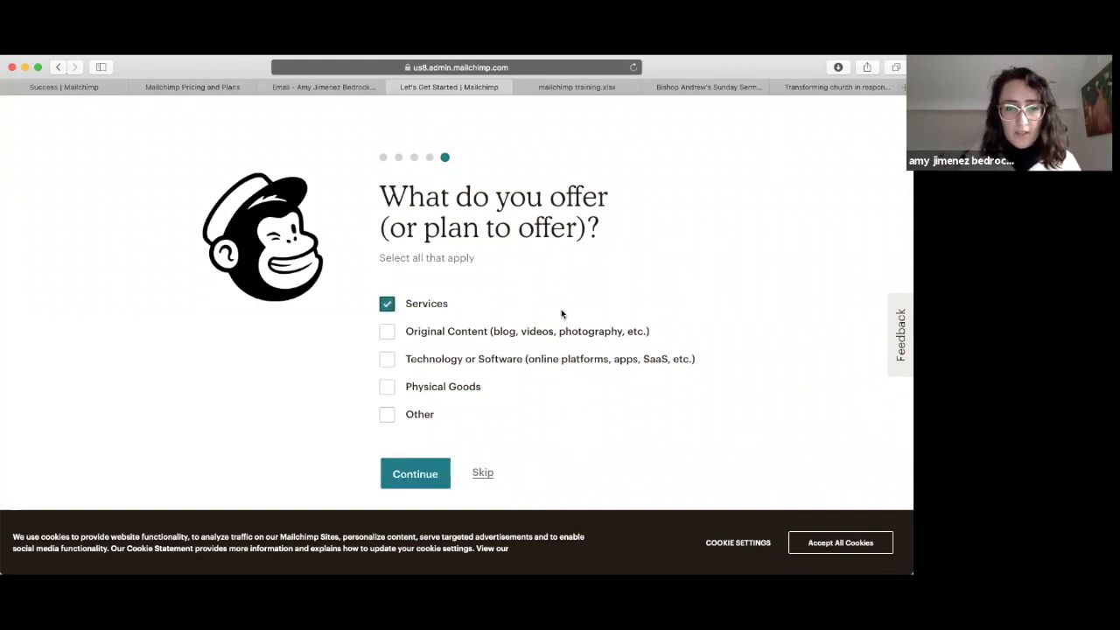
left_click(420, 477)
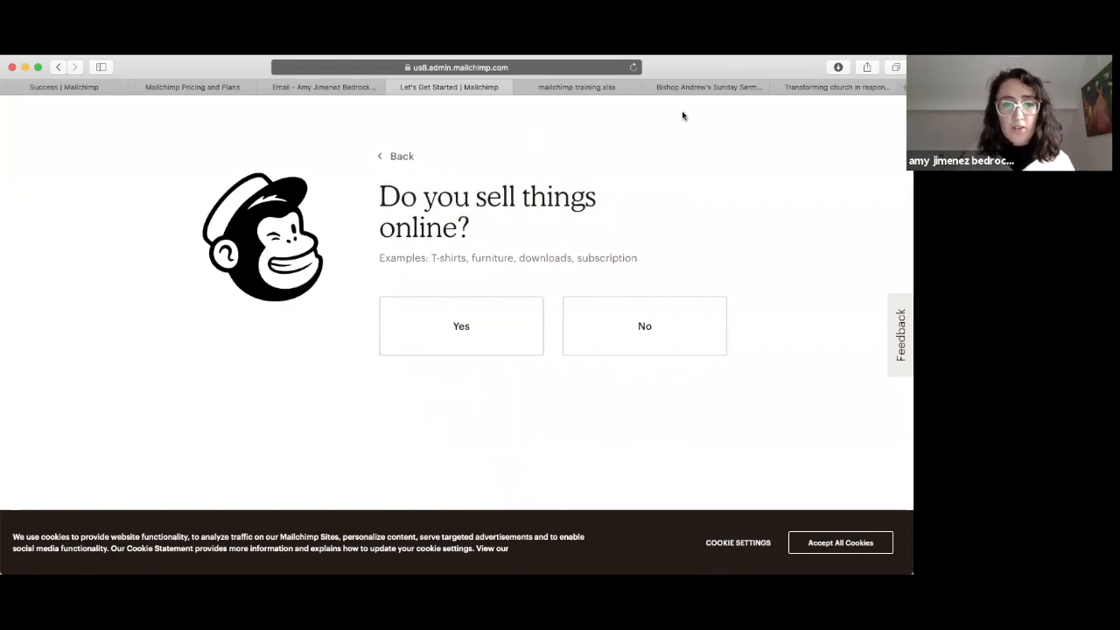
left_click(646, 323)
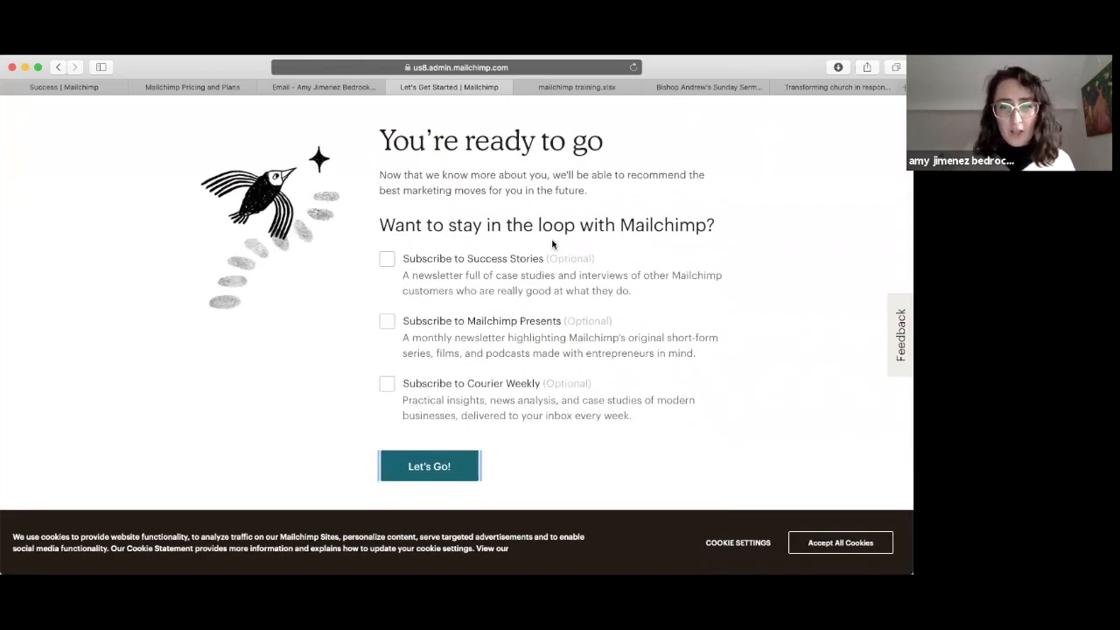
left_click(406, 477)
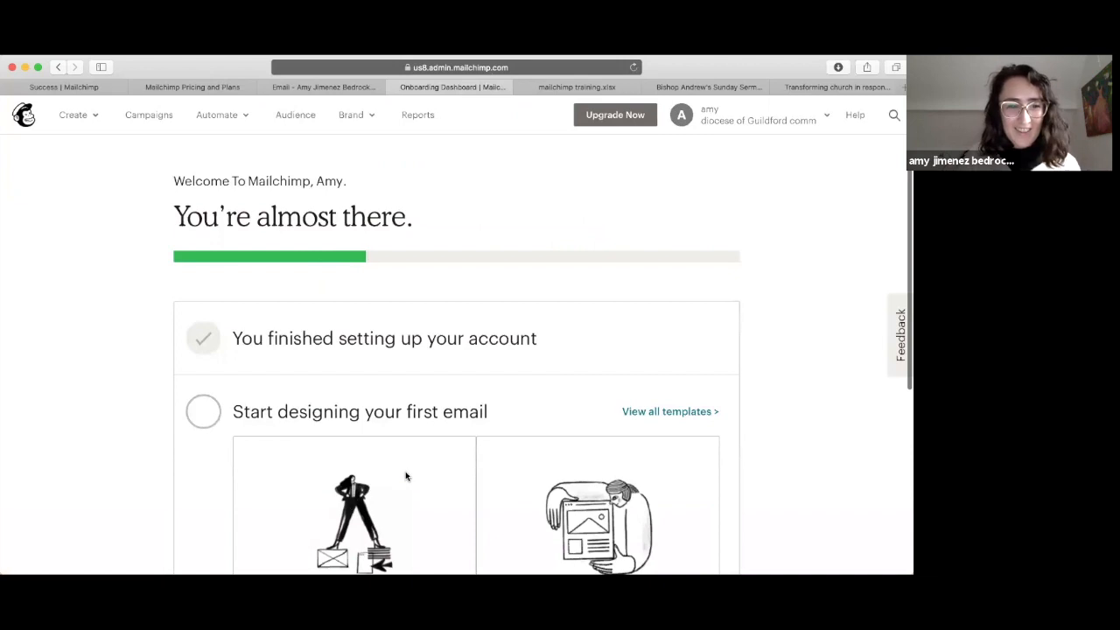
Step: Go from the dashboard to the Account page via the account name dropdown
scroll(405, 475, "down", 3)
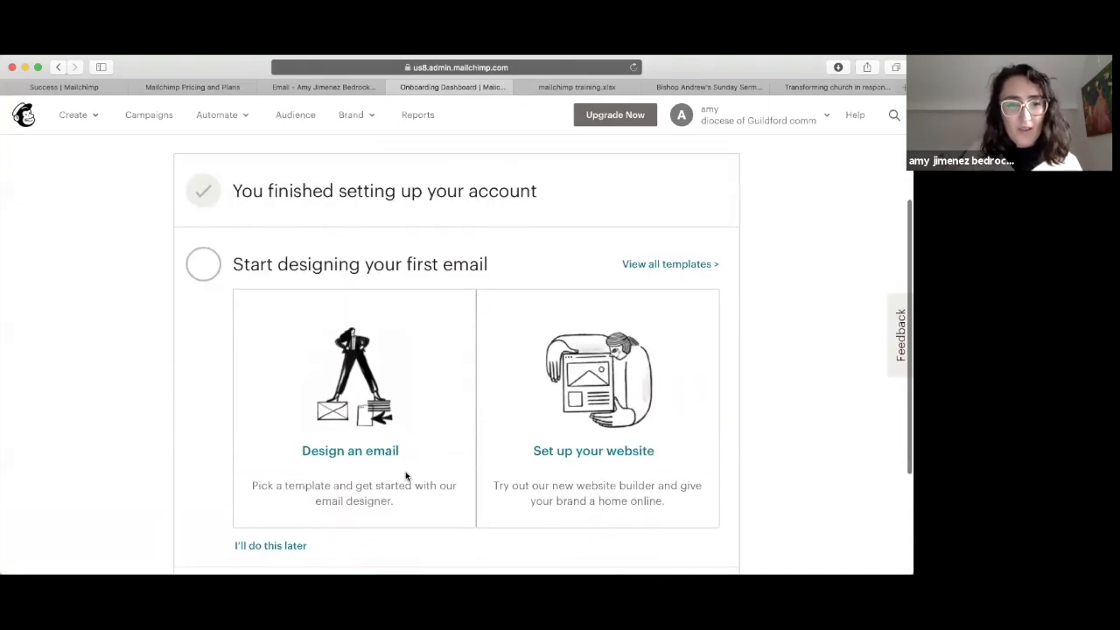
scroll(406, 476, "up", 4)
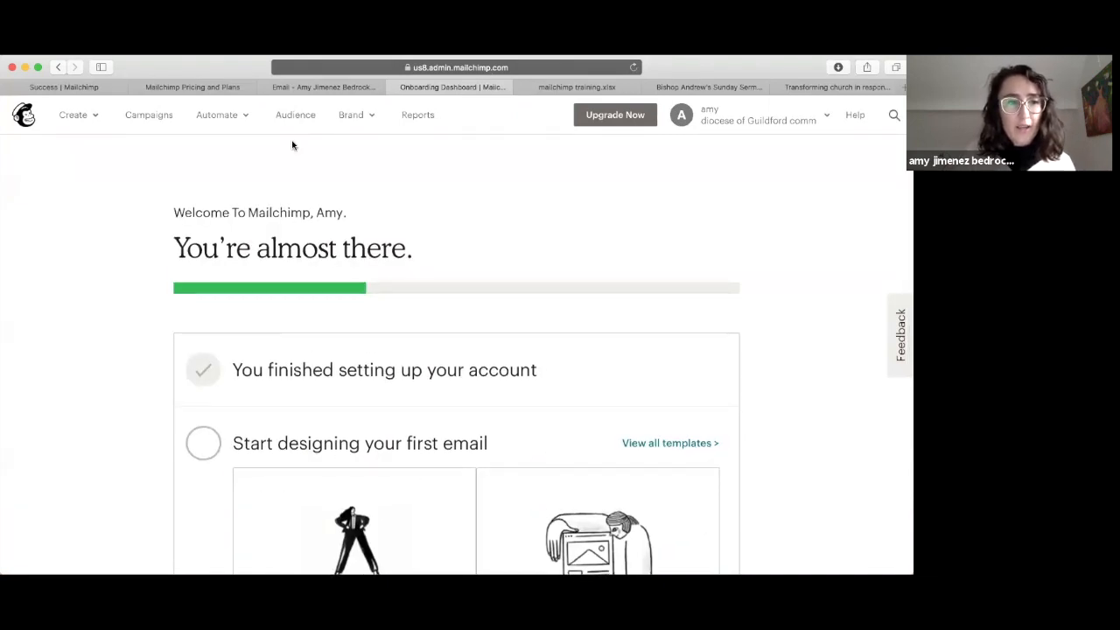
left_click(22, 111)
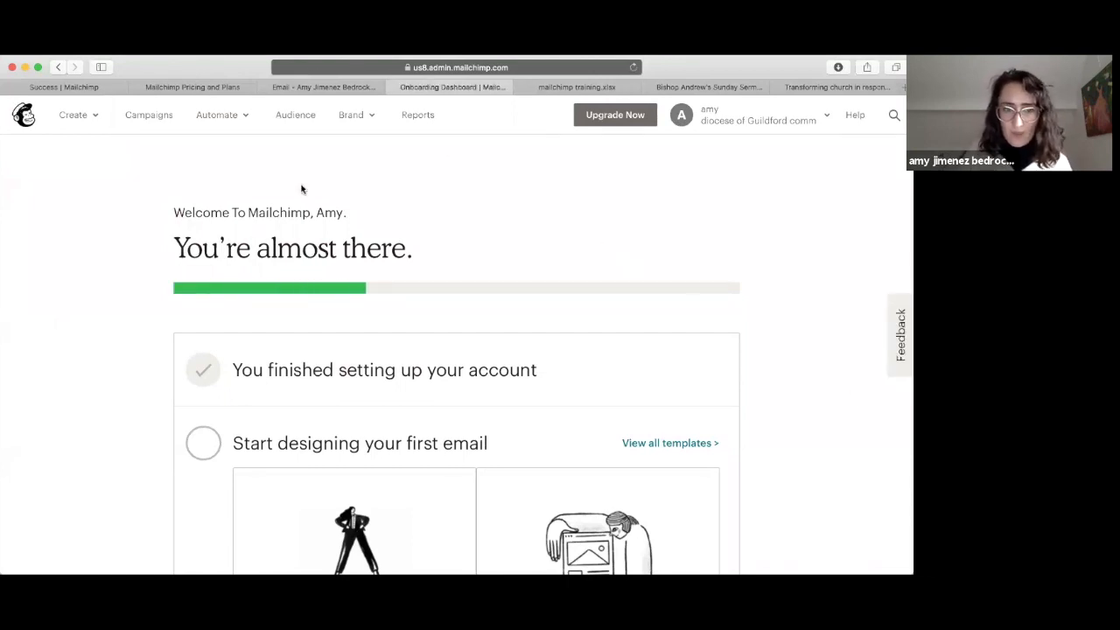
scroll(542, 250, "down", 3)
scroll(543, 251, "up", 3)
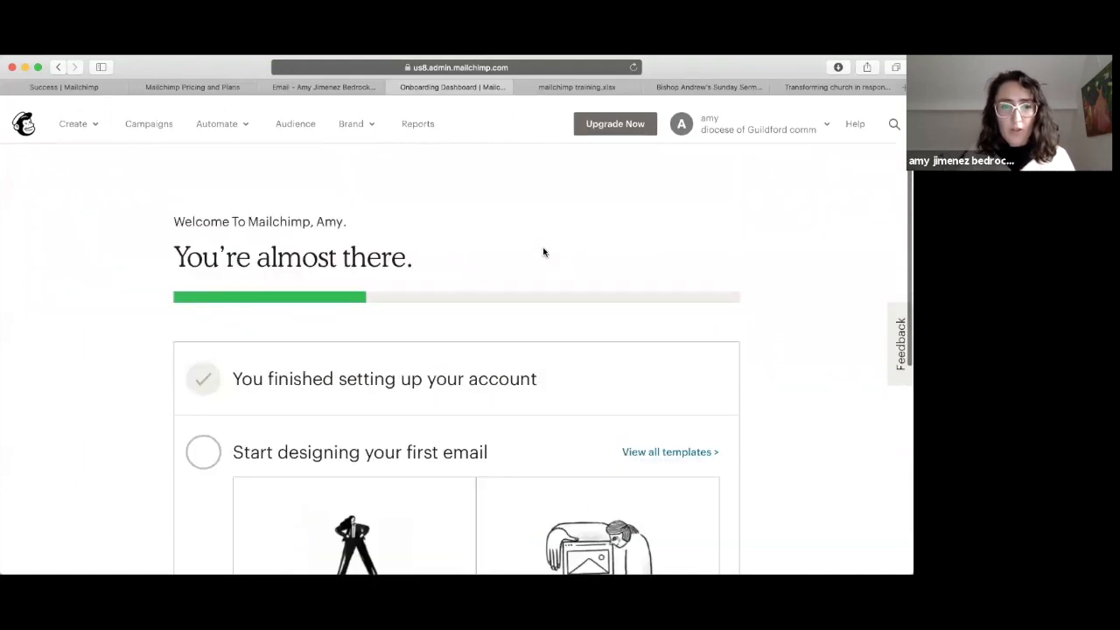
scroll(261, 462, "down", 4)
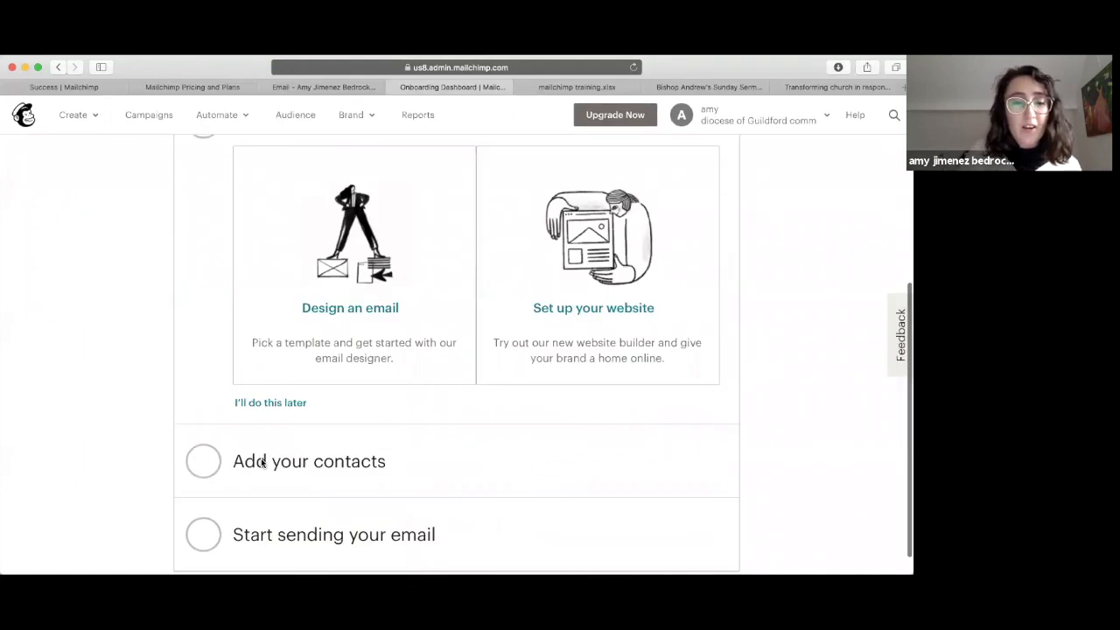
scroll(260, 462, "up", 4)
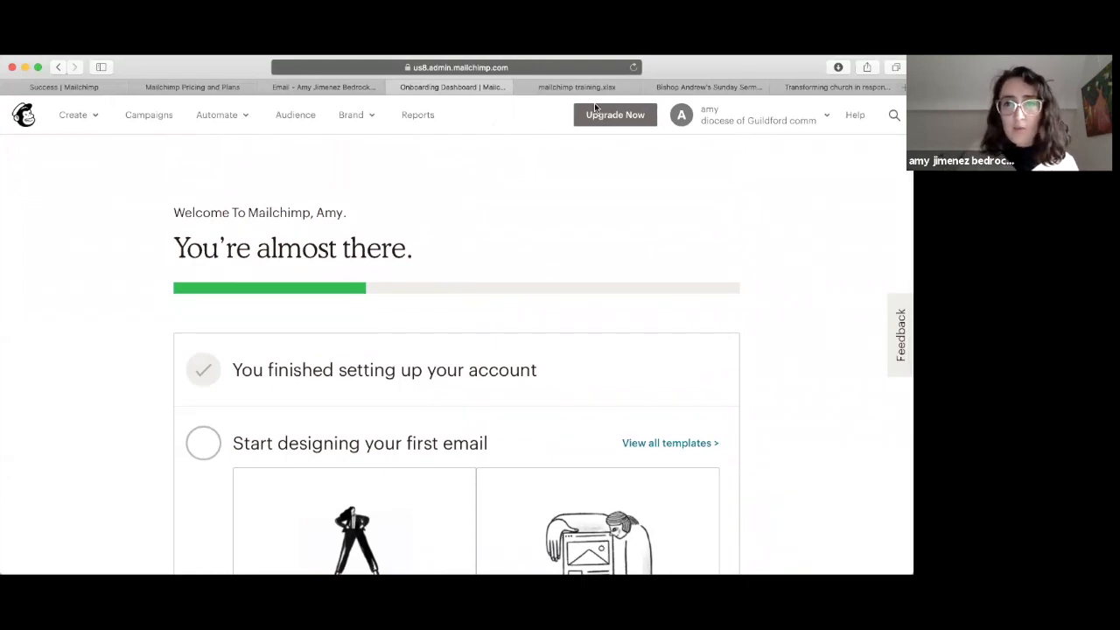
left_click(828, 119)
left_click(665, 279)
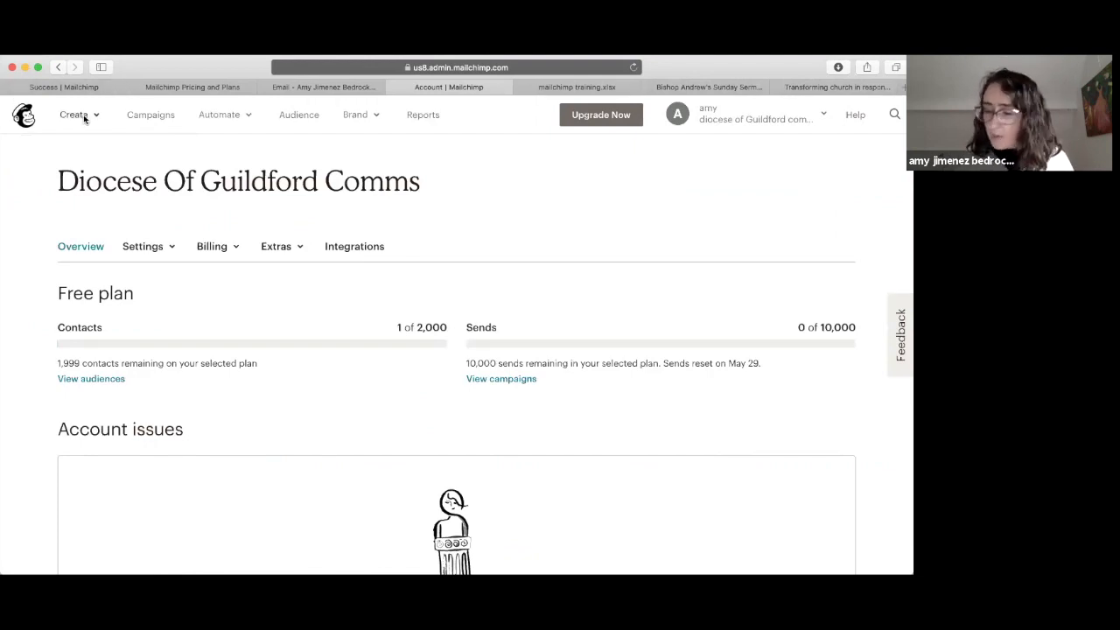
Step: Open the Audience dashboard and expand the Manage Audience dropdown
left_click(299, 114)
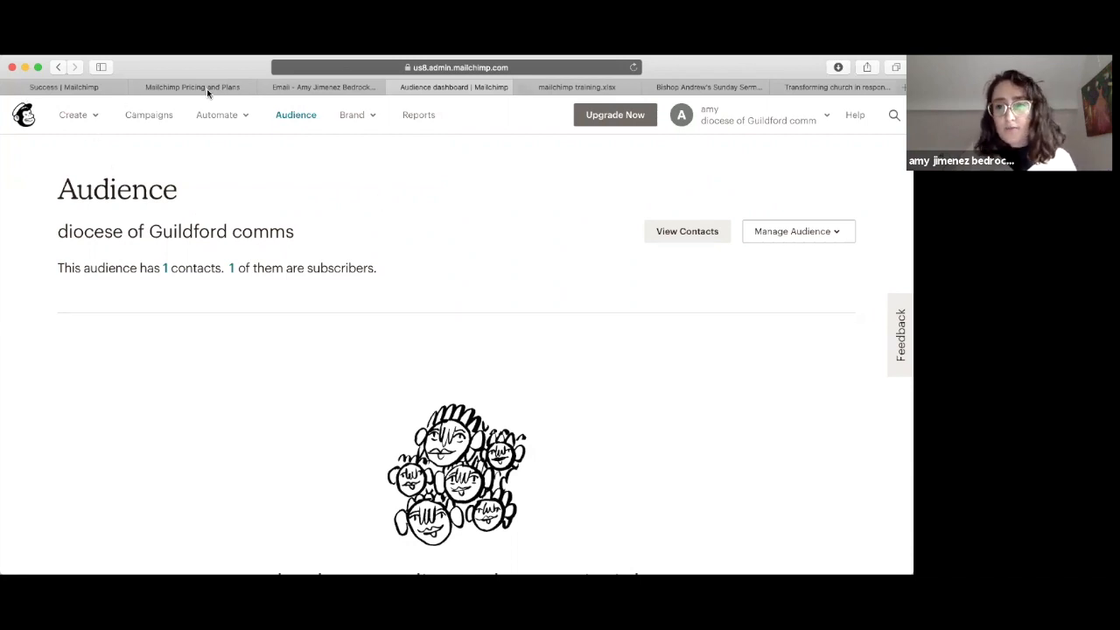
left_click(824, 231)
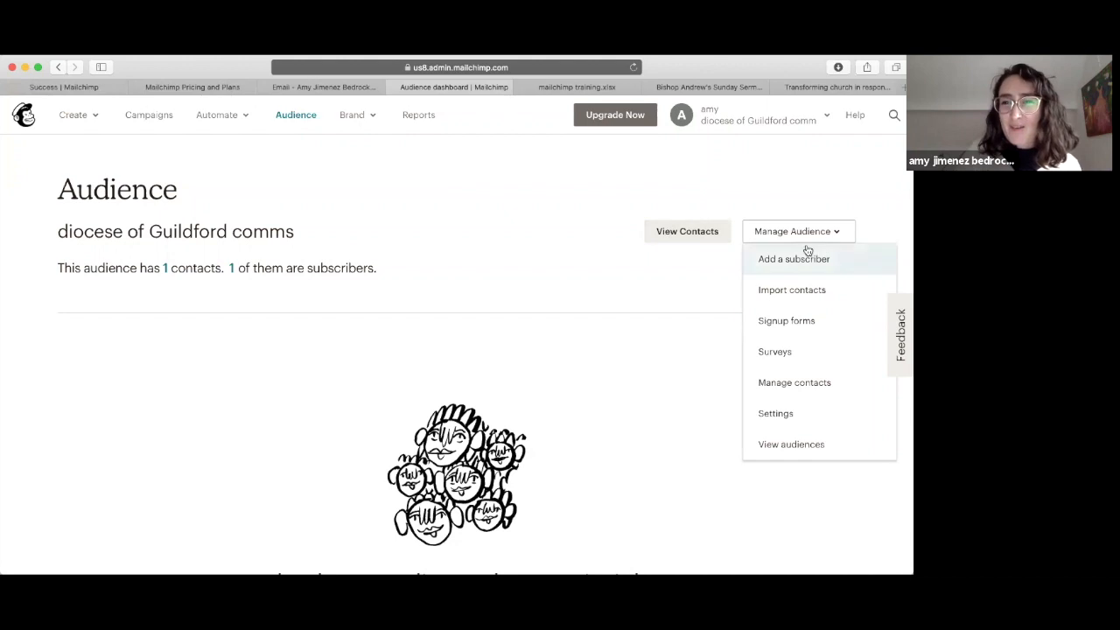
Step: Show the audience's contact list and expand the Settings dropdown
left_click(714, 232)
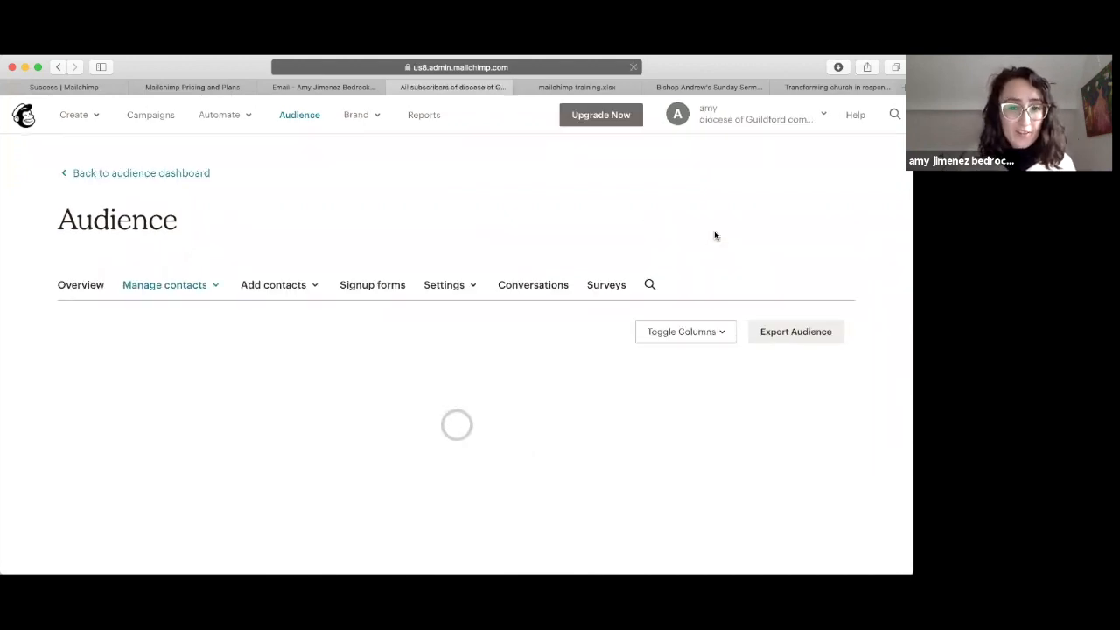
scroll(499, 279, "down", 2)
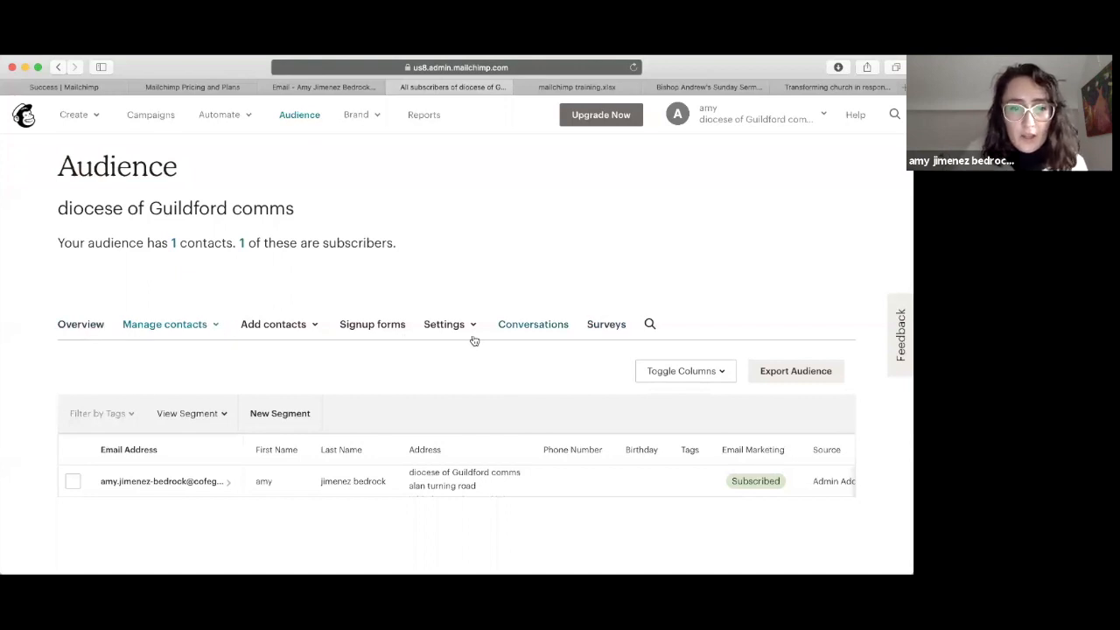
left_click(446, 327)
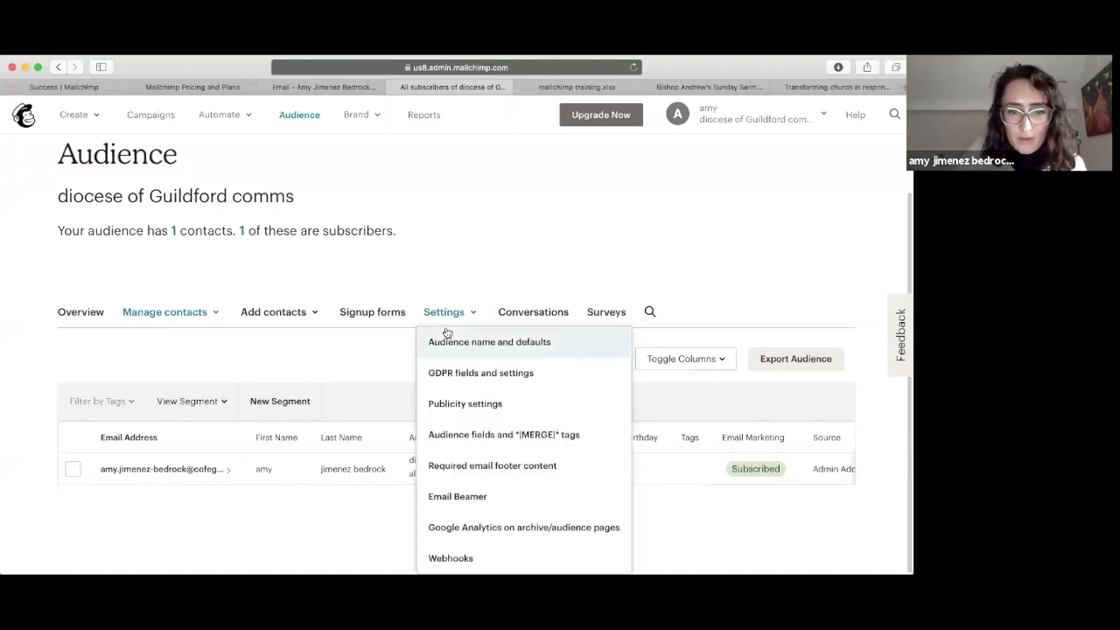
Step: In Audience name and defaults, enter 'Mailchimp training' as the new audience name
left_click(451, 343)
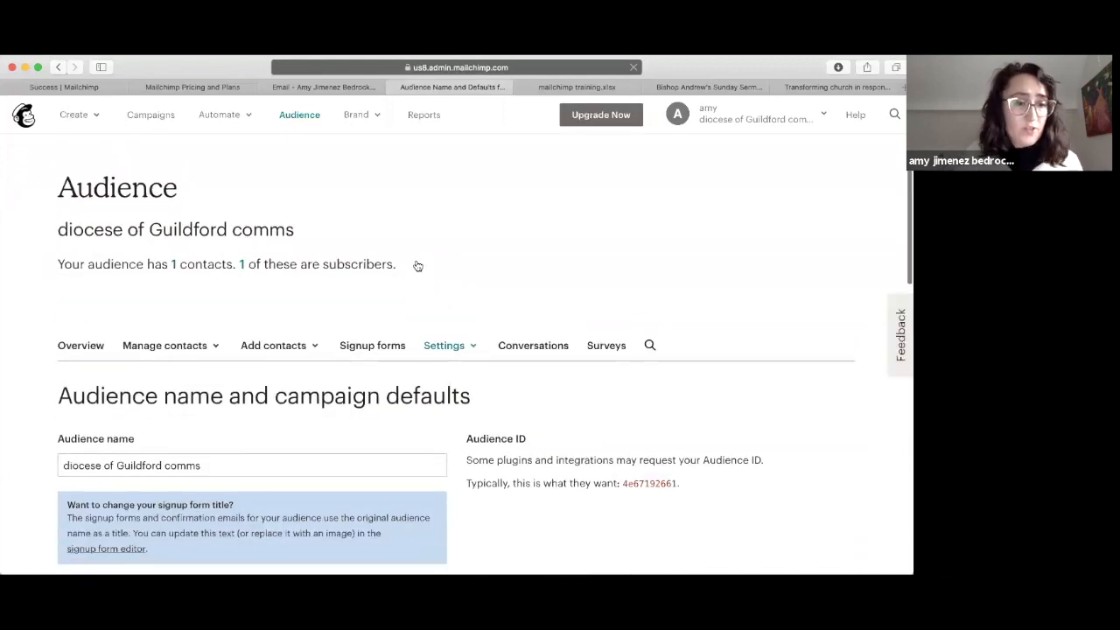
scroll(418, 265, "down", 5)
left_click(223, 269)
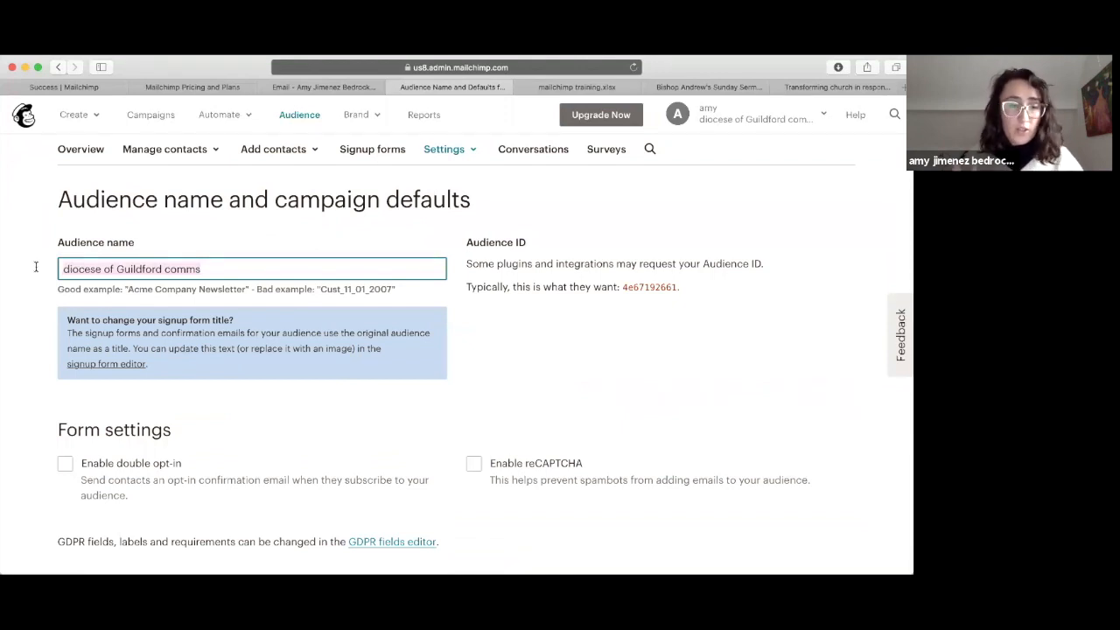
type("M")
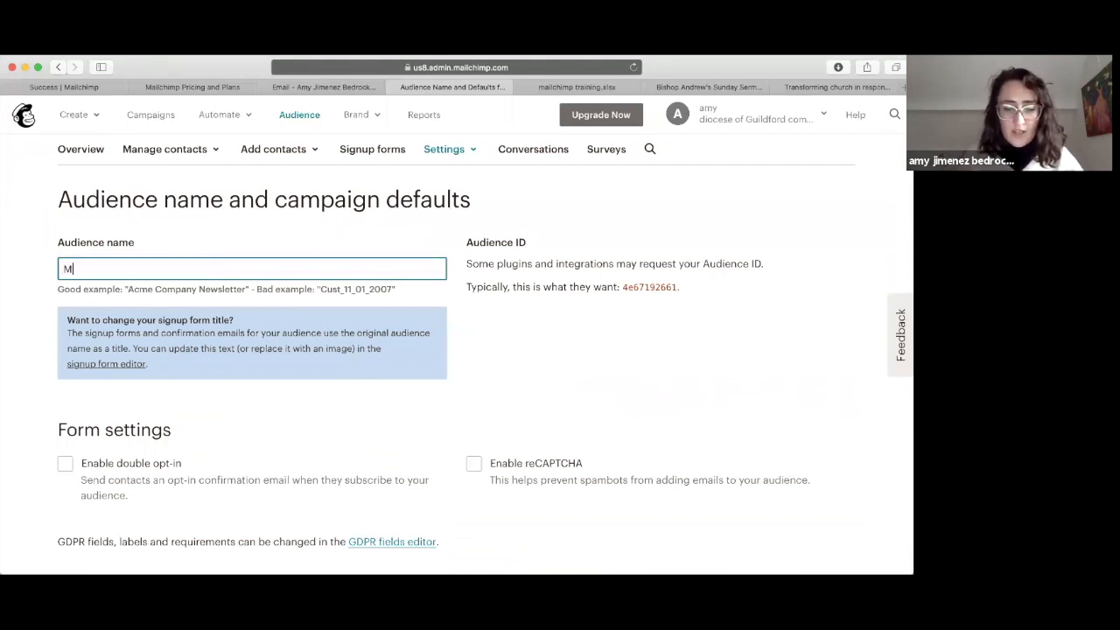
type("ailchimp training")
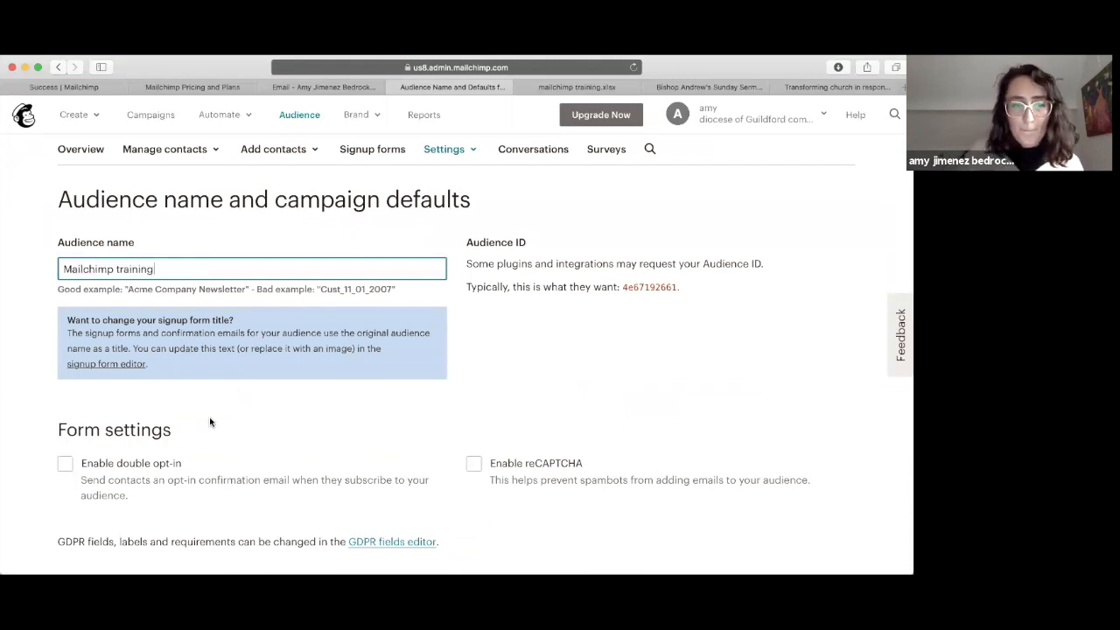
scroll(209, 423, "down", 4)
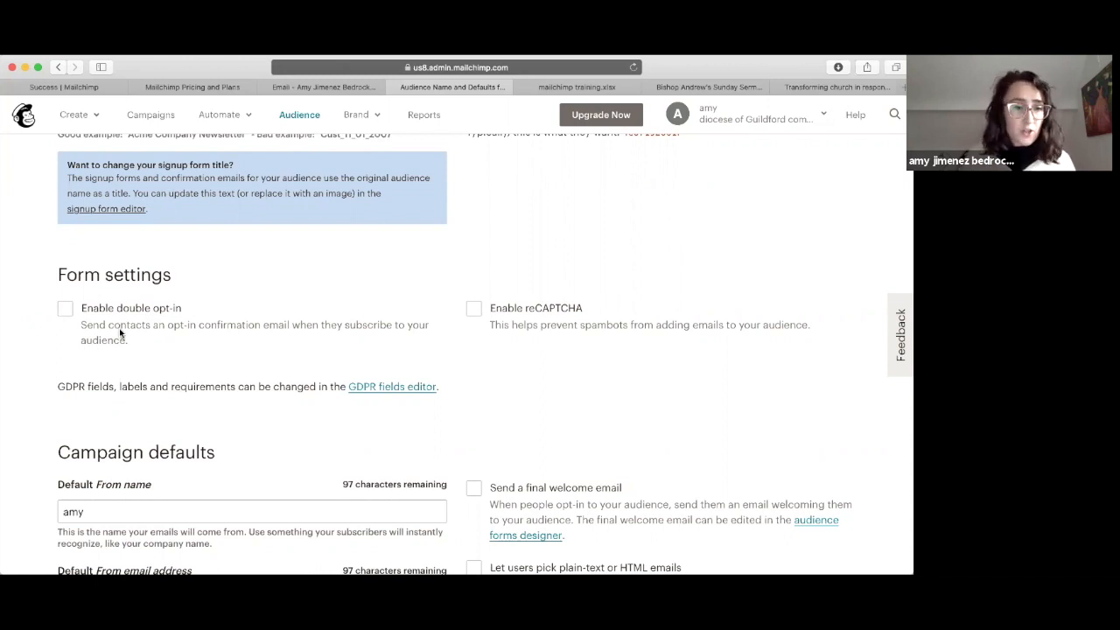
scroll(94, 425, "down", 1)
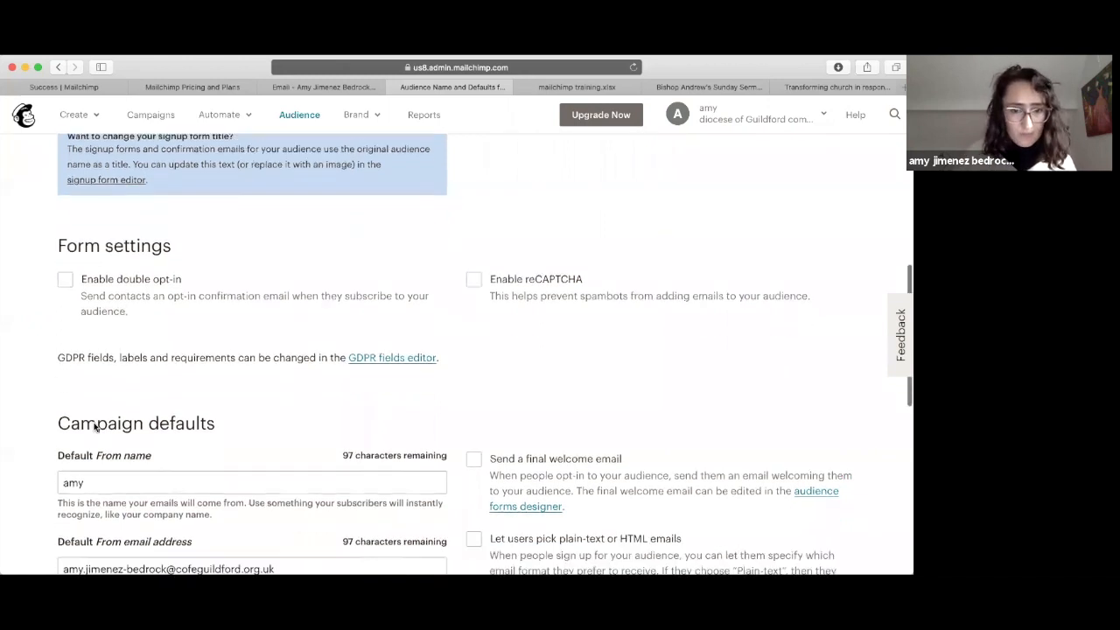
scroll(94, 427, "up", 3)
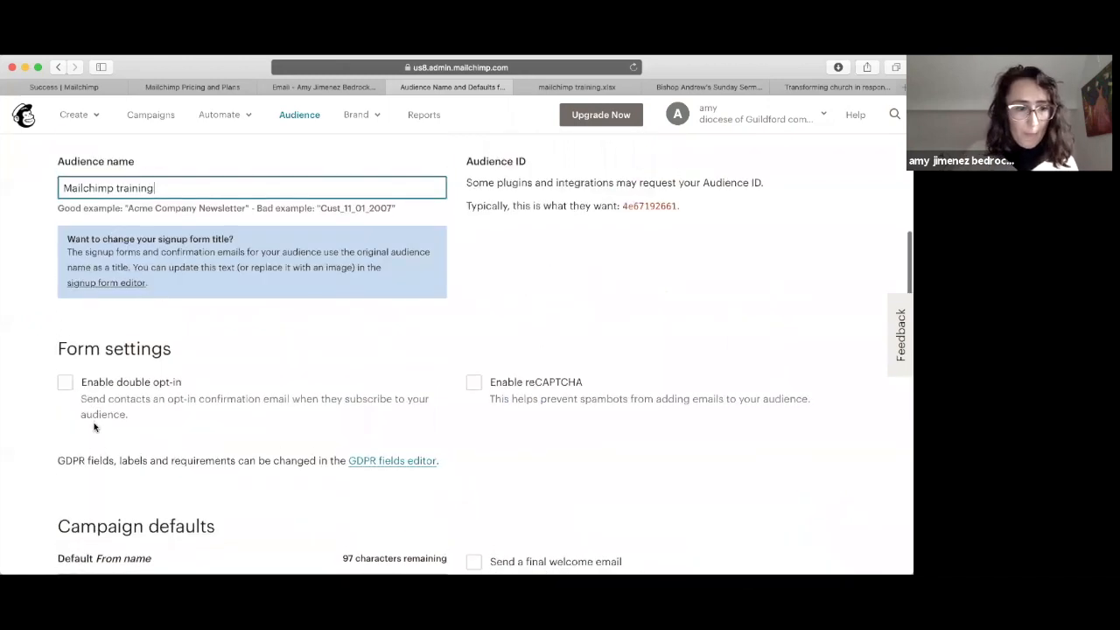
Step: Enable GDPR fields on signup forms and shorten the title from 'Marketing Permissions' to 'Permissions'
left_click(408, 468)
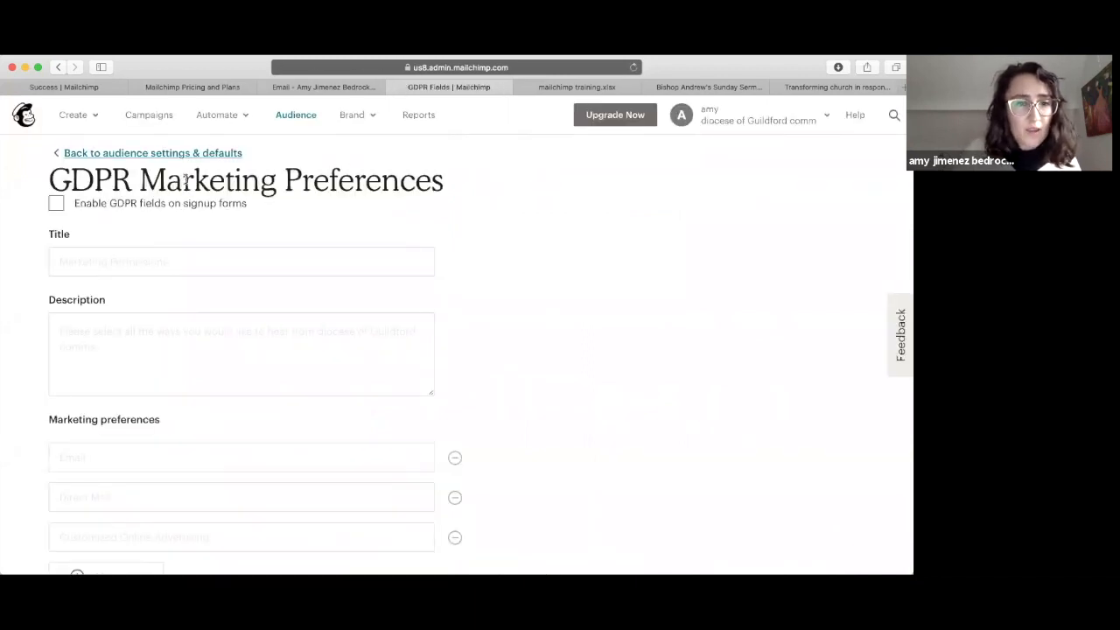
scroll(303, 205, "down", 5)
scroll(303, 206, "up", 5)
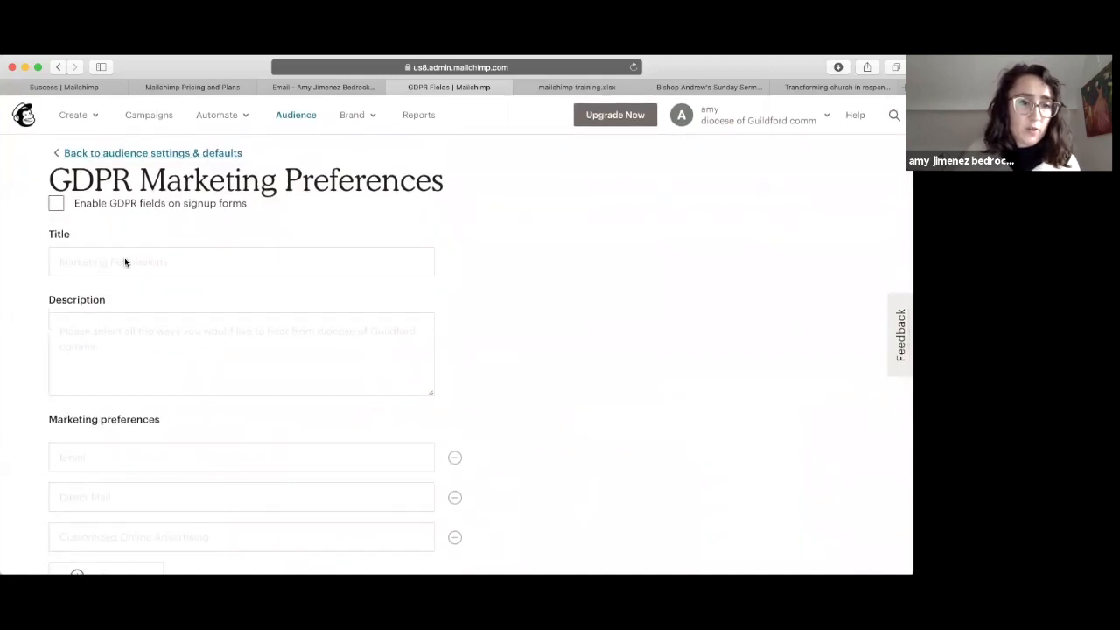
left_click(55, 204)
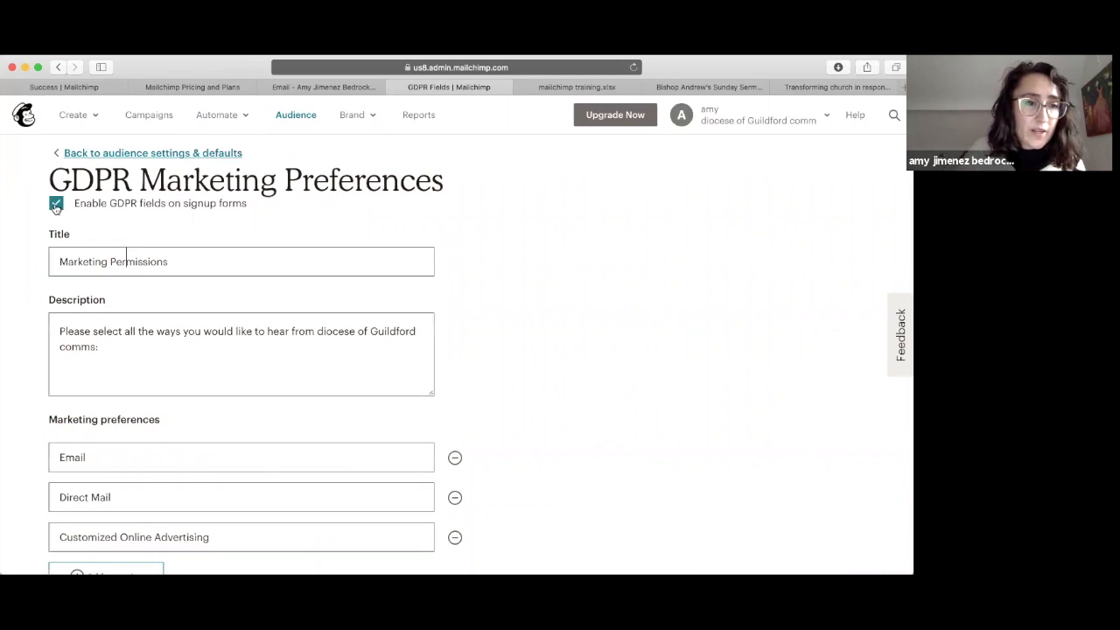
left_click_drag(196, 262, 12, 261)
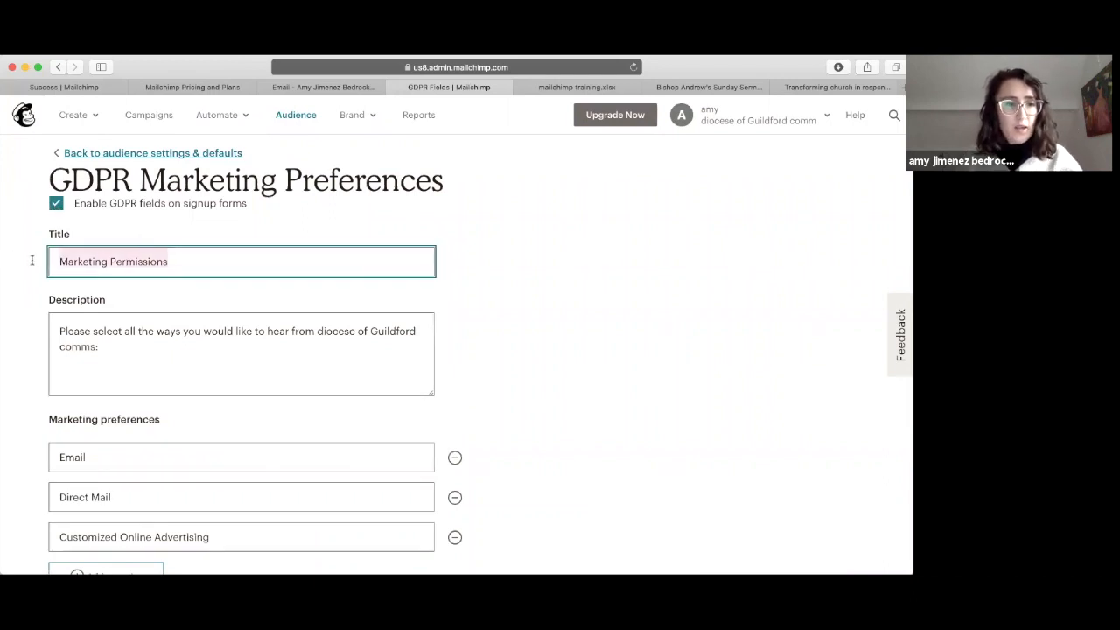
left_click(102, 258)
left_click_drag(108, 258, 3, 260)
key("BackSpace")
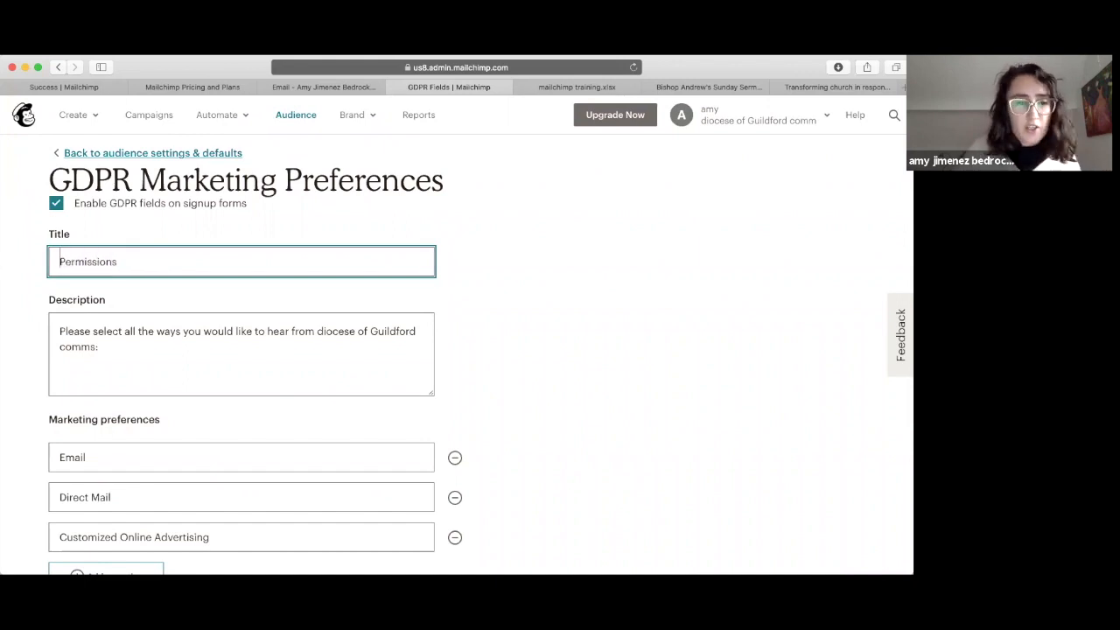
Step: Replace the description with 'Please select what type of training you would like to hear about'
left_click(118, 343)
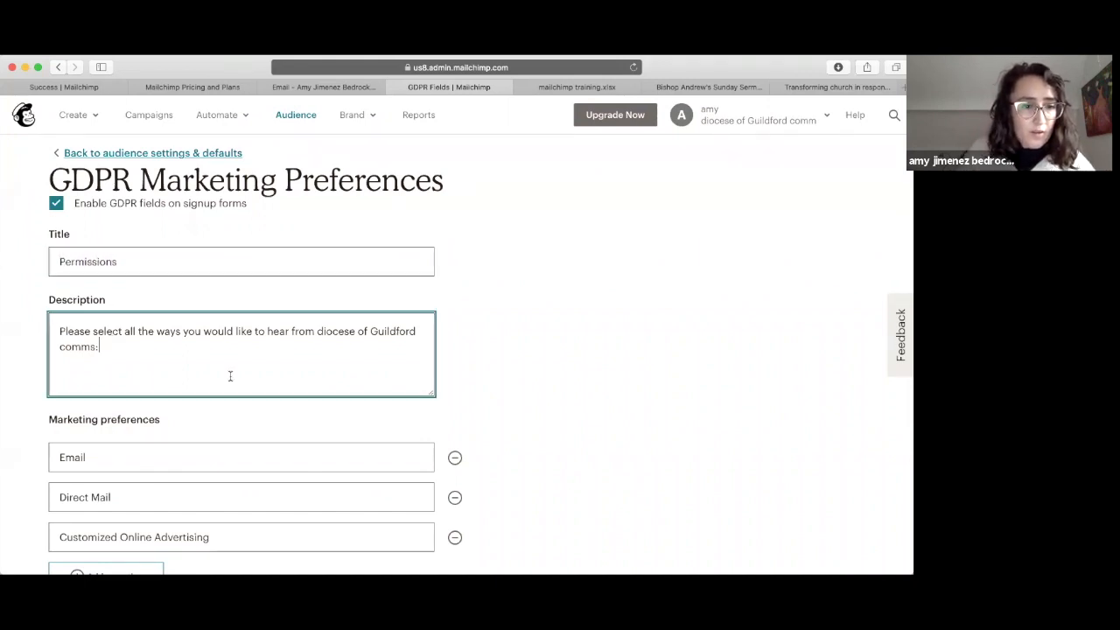
scroll(242, 375, "down", 3)
left_click_drag(98, 248, 50, 220)
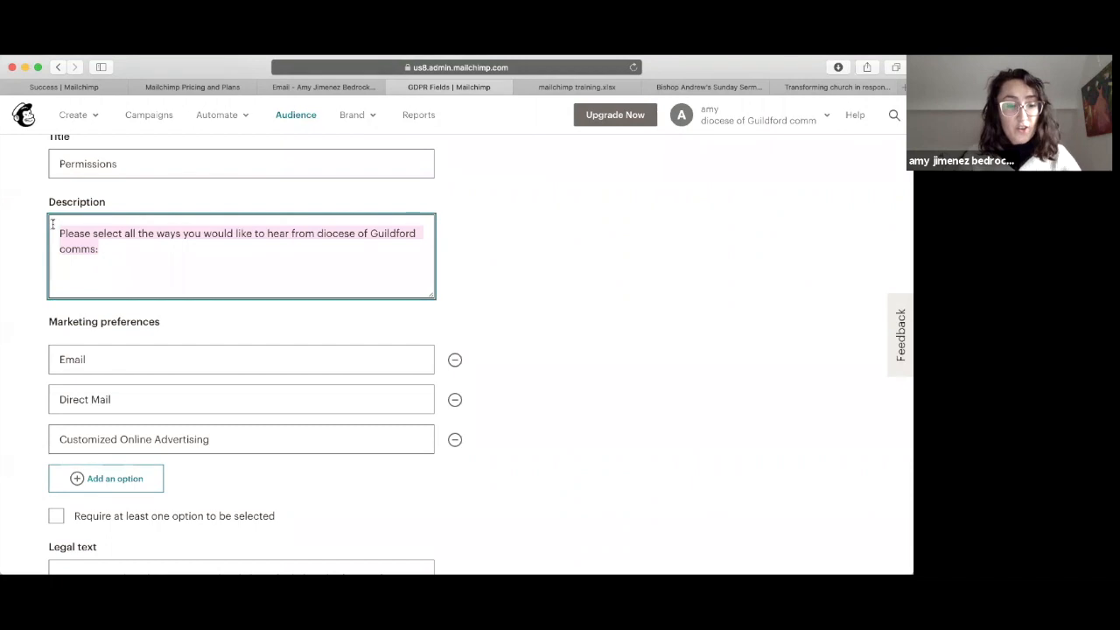
type("Please sel")
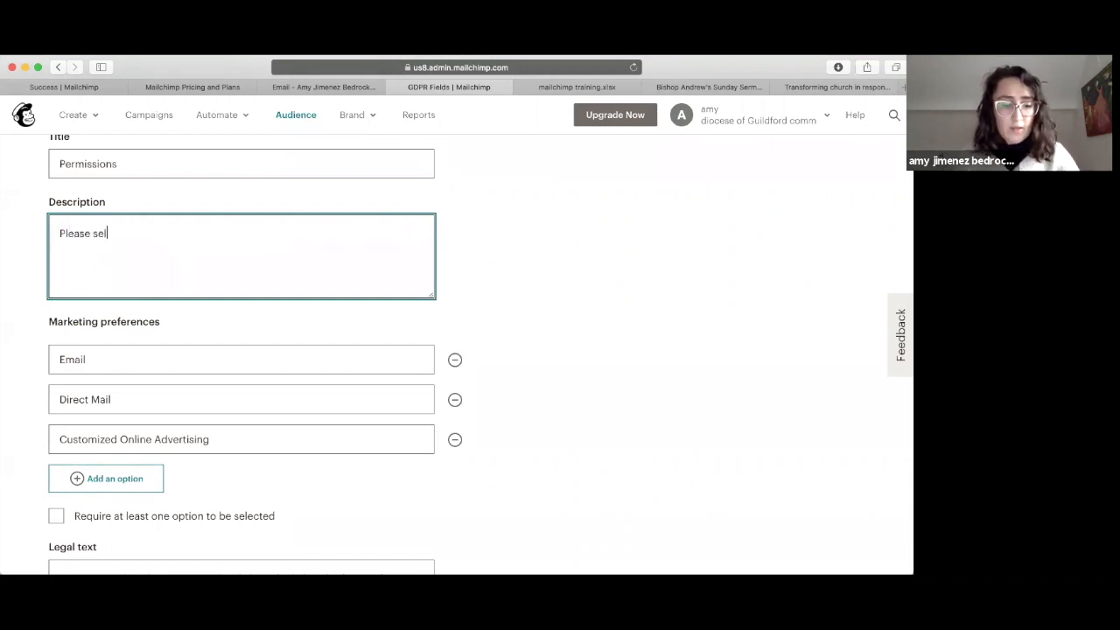
type("ect wha")
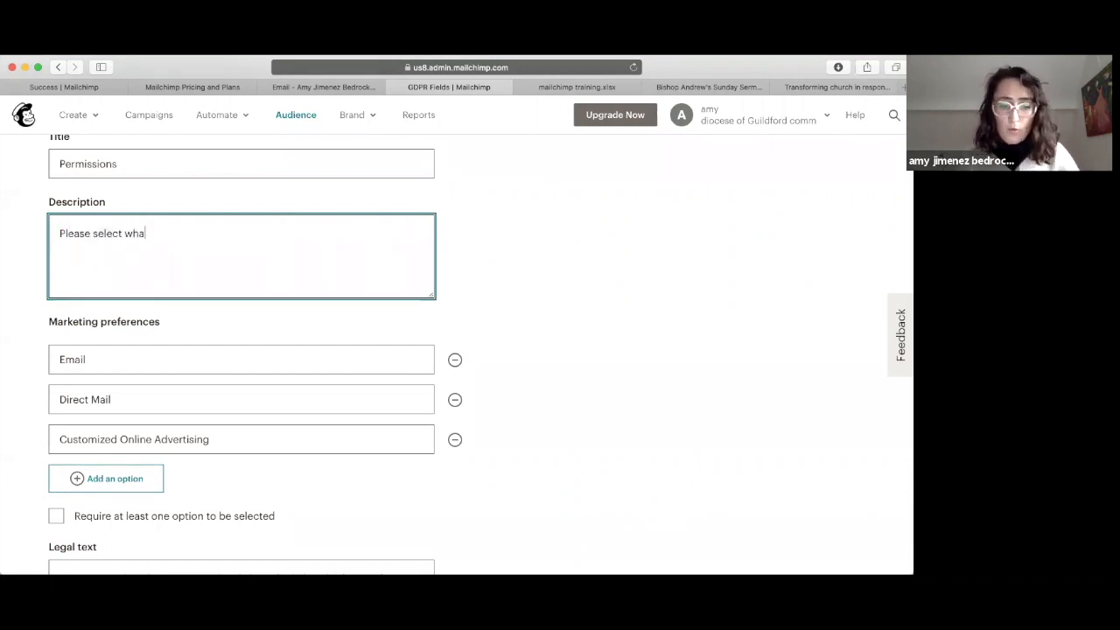
type("t type of trading you")
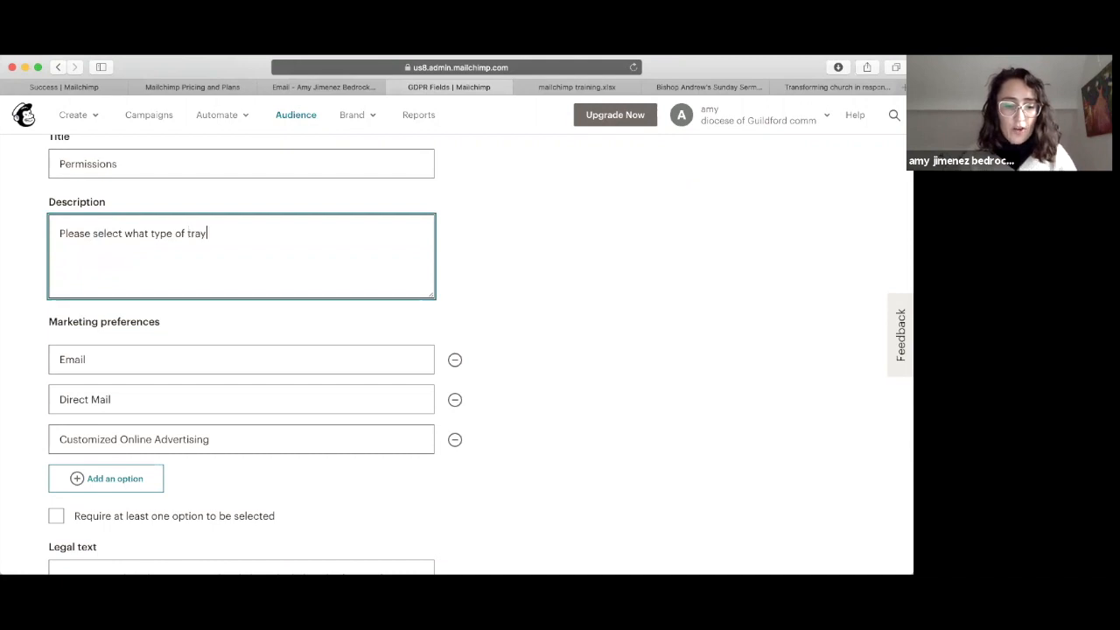
key("BackSpace")
key("BackSpace")
key("BackSpace")
key("BackSpace")
key("BackSpace")
key("BackSpace")
key("BackSpace")
key("BackSpace")
key("BackSpace")
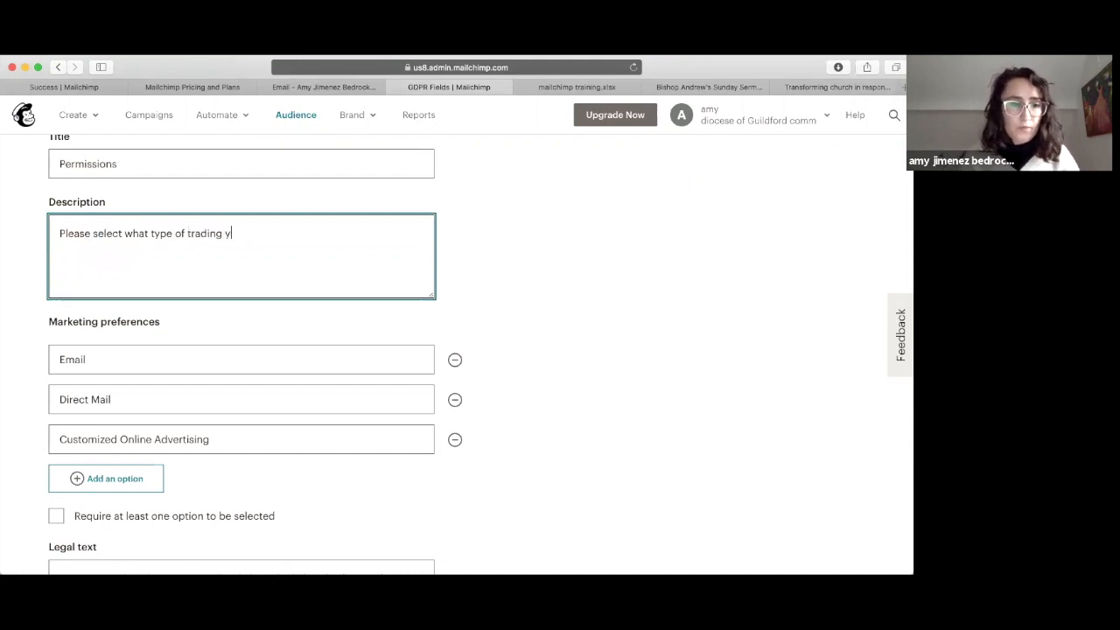
type("in")
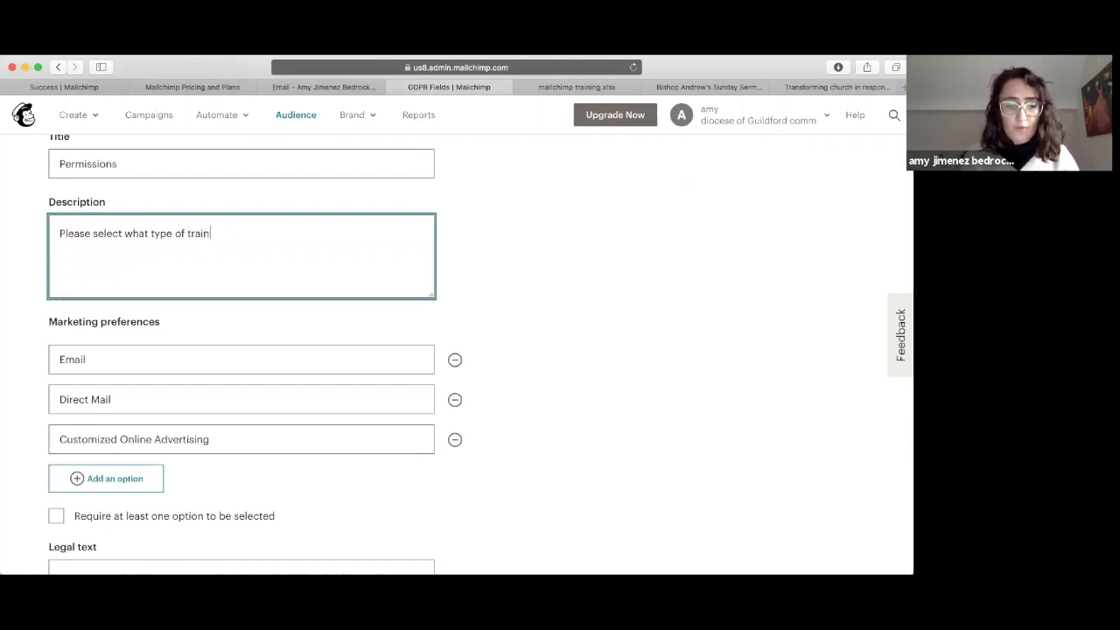
type("ing you would li")
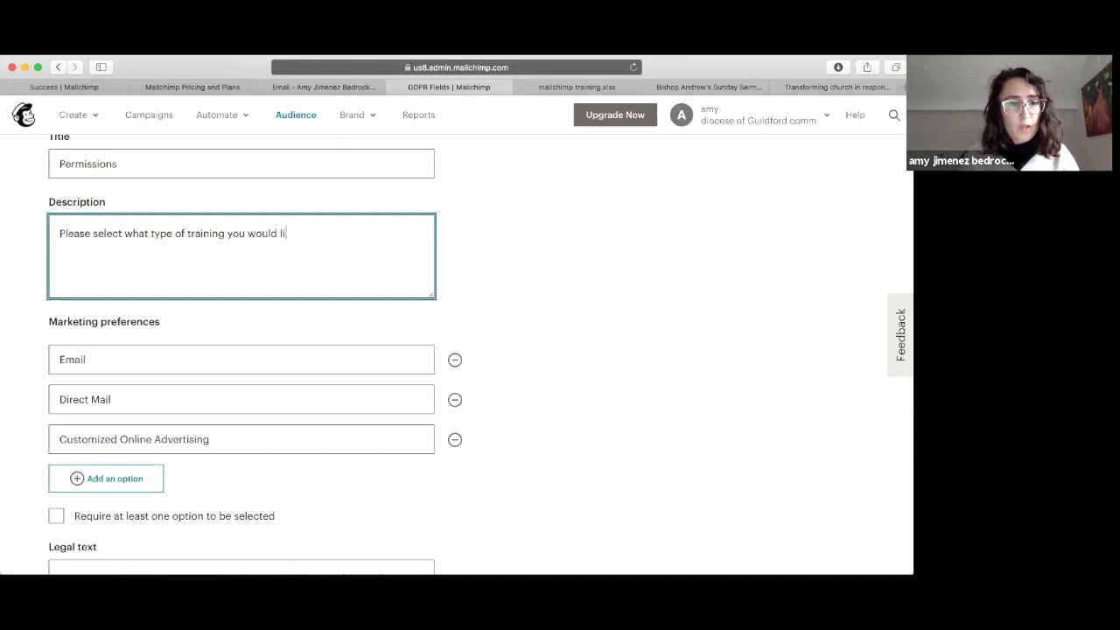
type("ke to hear about:")
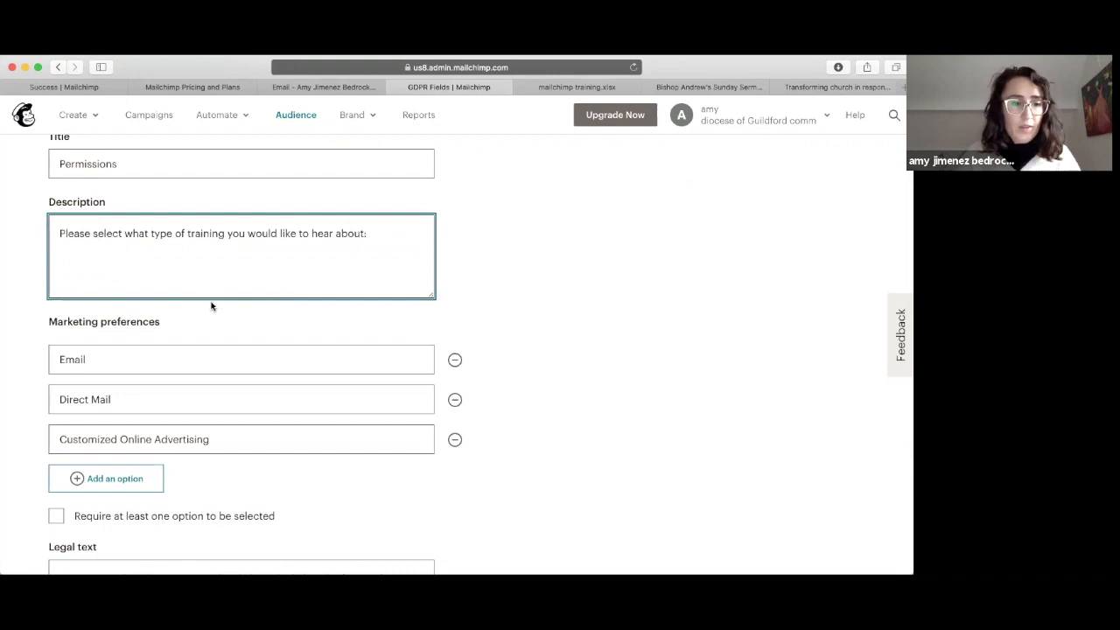
Step: Rename the three preference options to Mailchimp, Canva and Media training
left_click(51, 359)
type("Mailchimp")
left_click(71, 390)
triple_click(71, 390)
type("Canva")
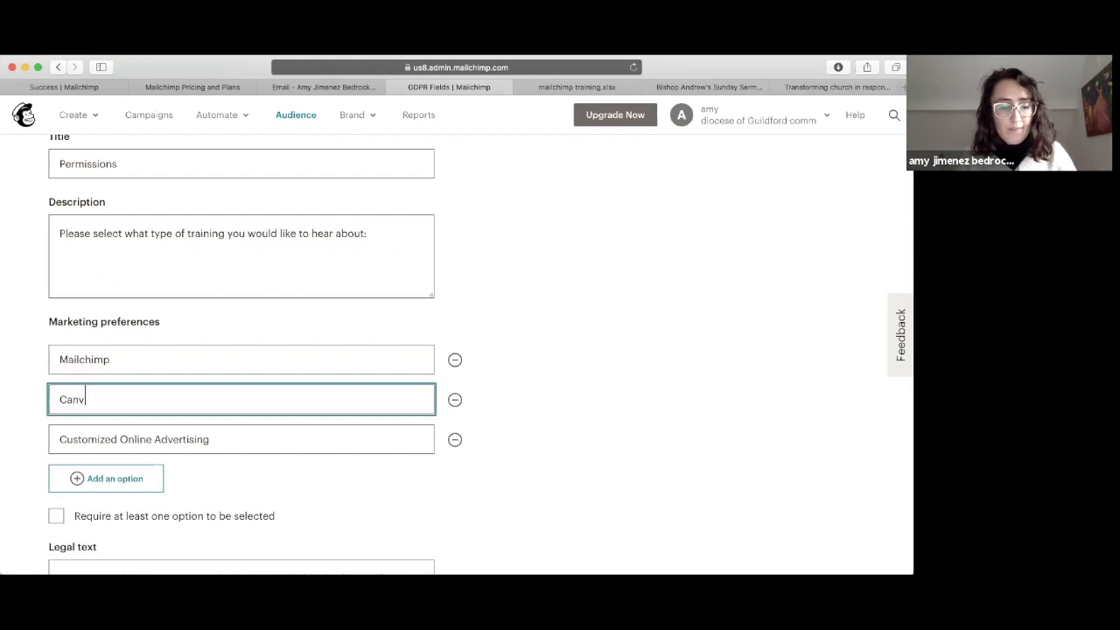
left_click(83, 427)
triple_click(83, 428)
type("Med")
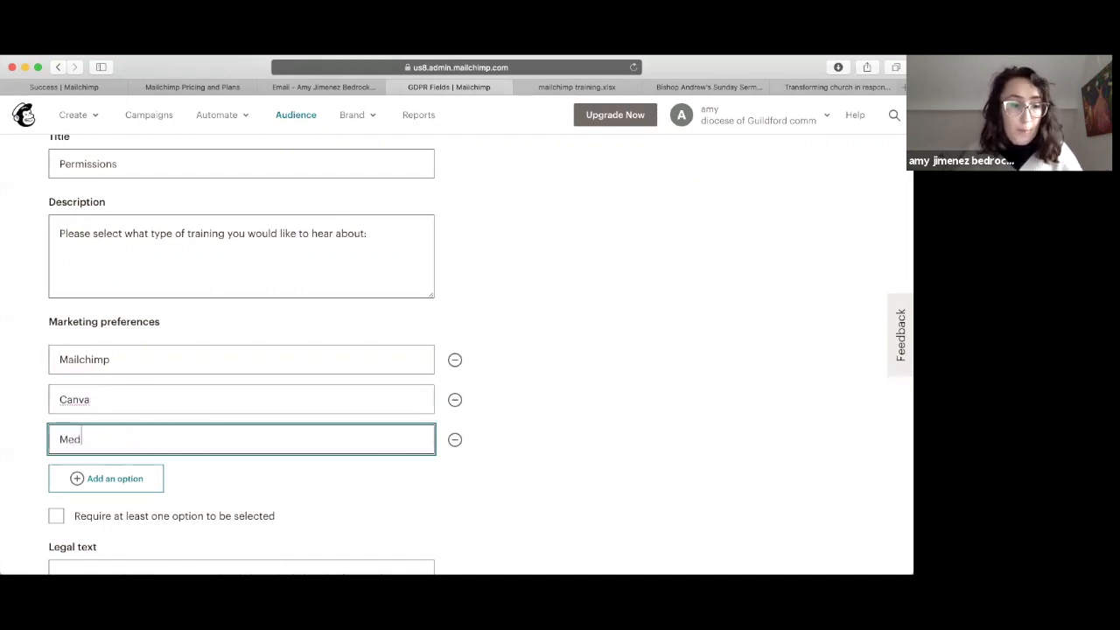
type("ia training")
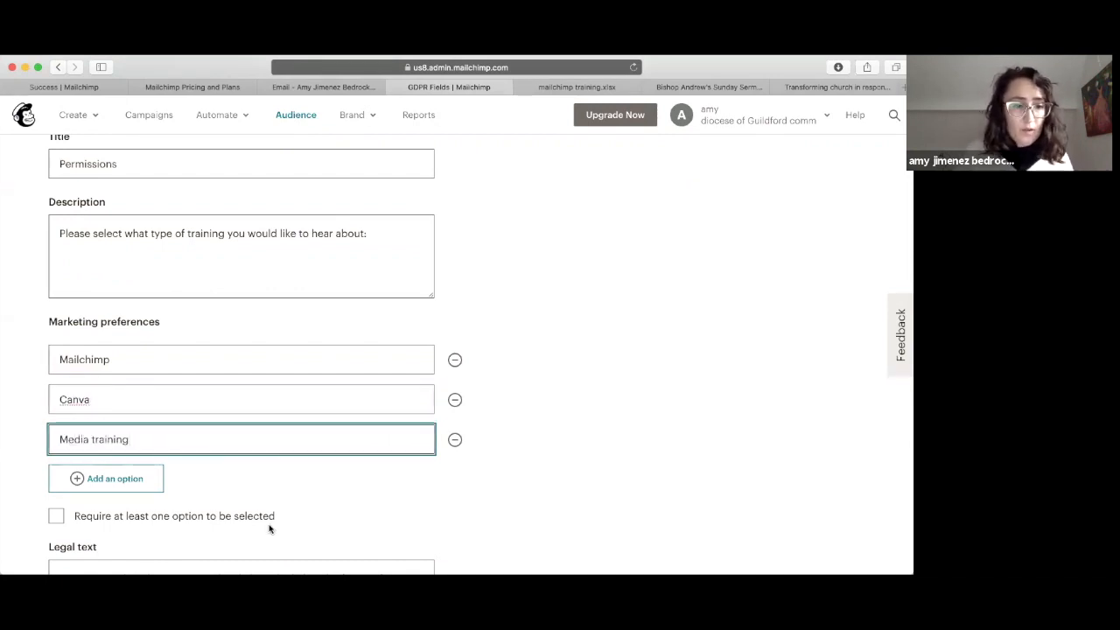
Step: Require at least one option to be selected and save the GDPR settings
scroll(110, 438, "down", 3)
left_click(54, 394)
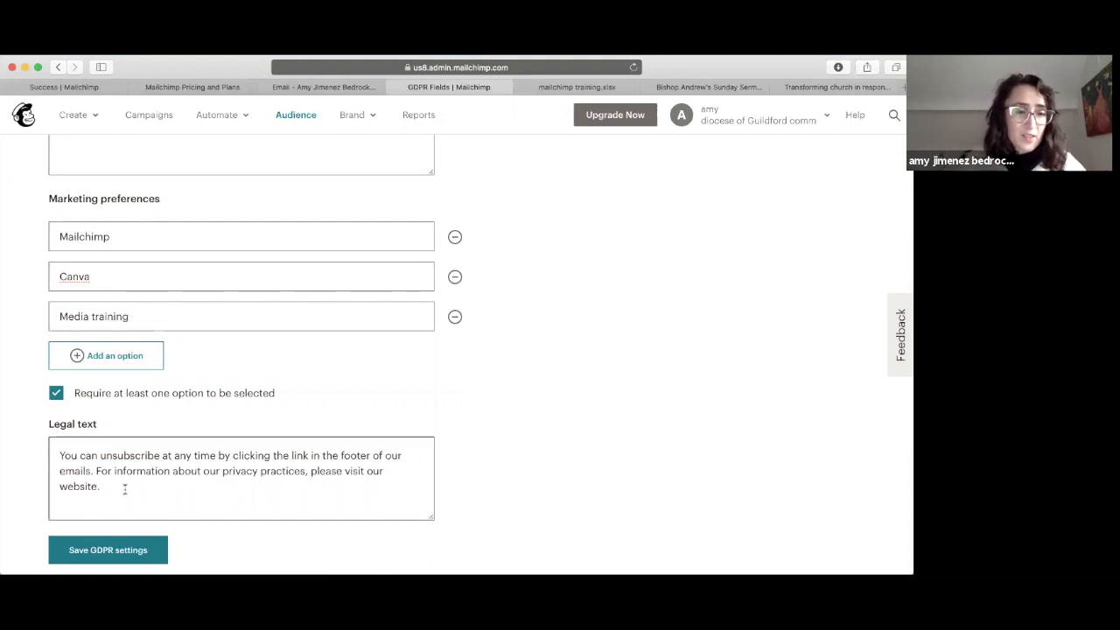
left_click_drag(118, 484, 53, 450)
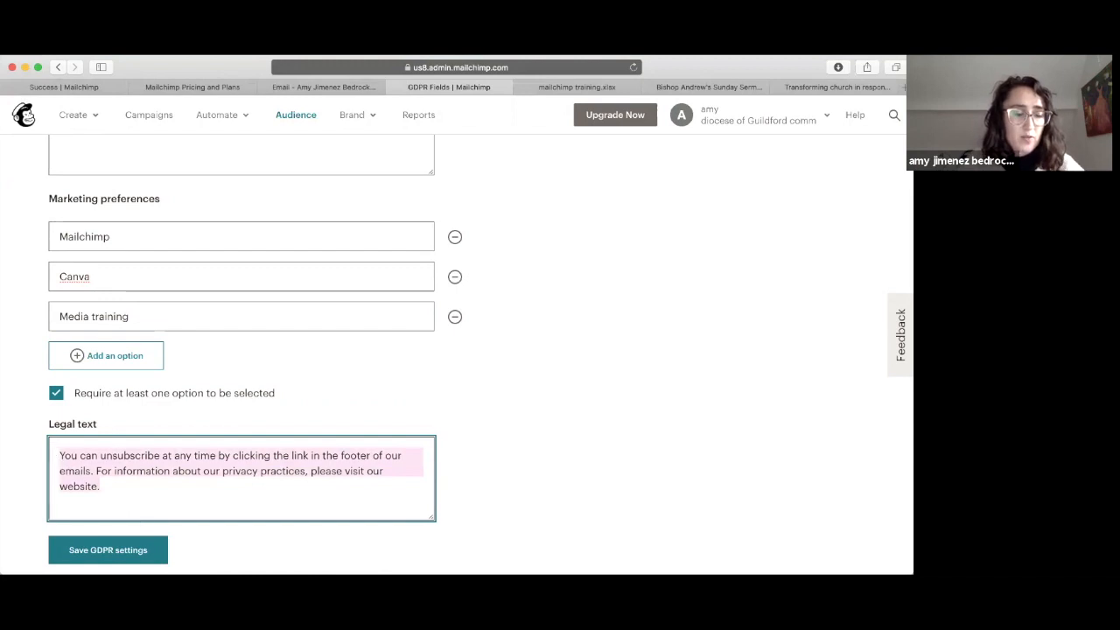
left_click(110, 553)
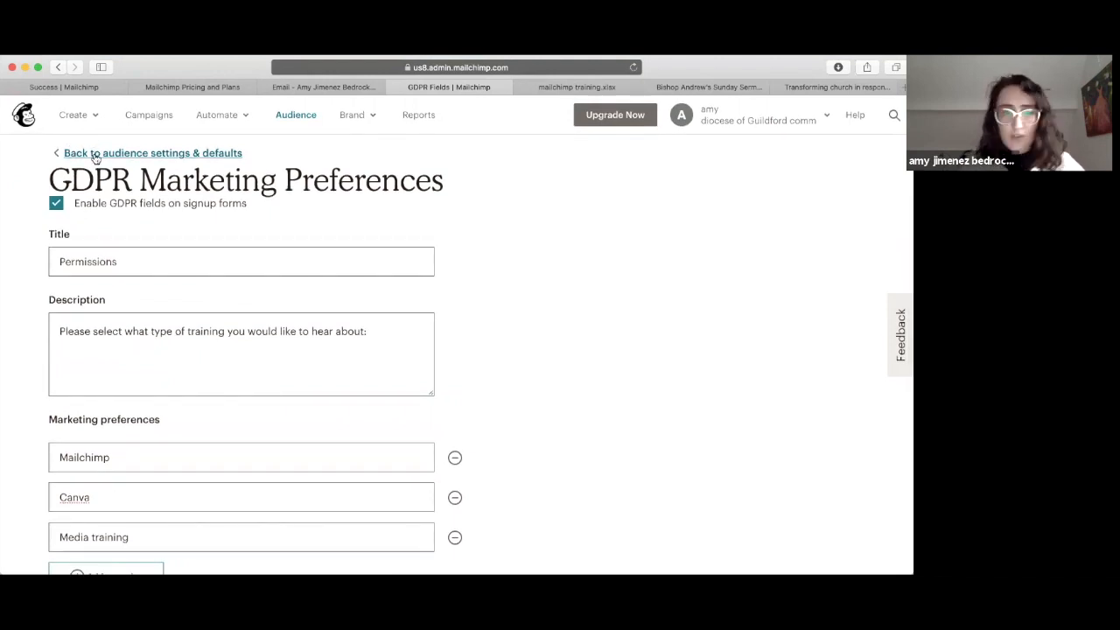
Step: Go back to the audience settings and reopen Audience name and defaults
left_click(77, 154)
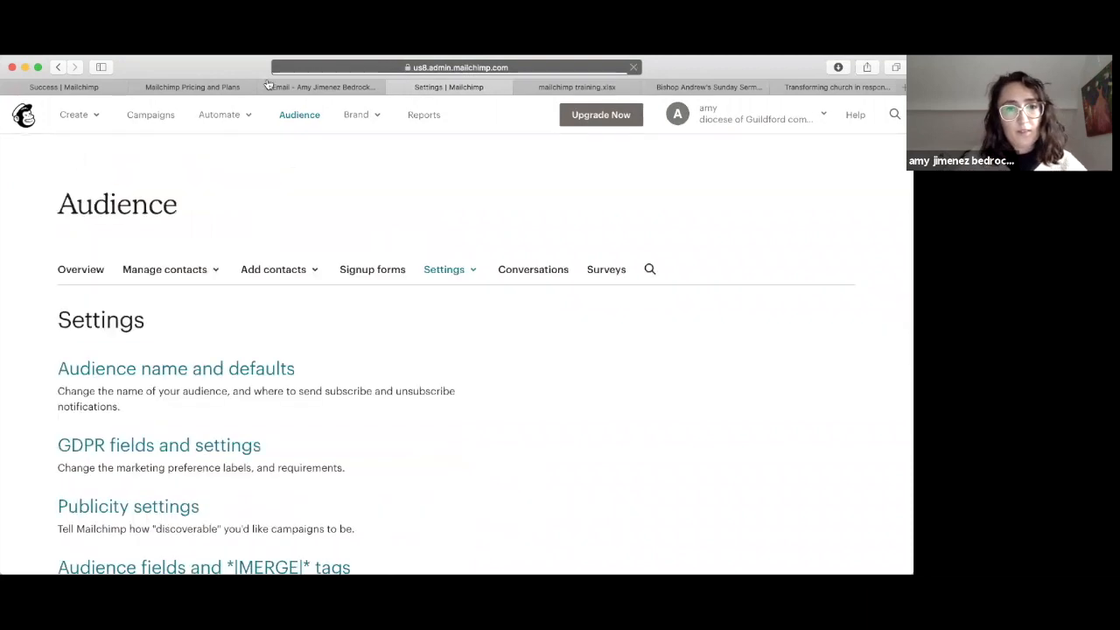
scroll(397, 335, "down", 3)
scroll(397, 334, "down", 3)
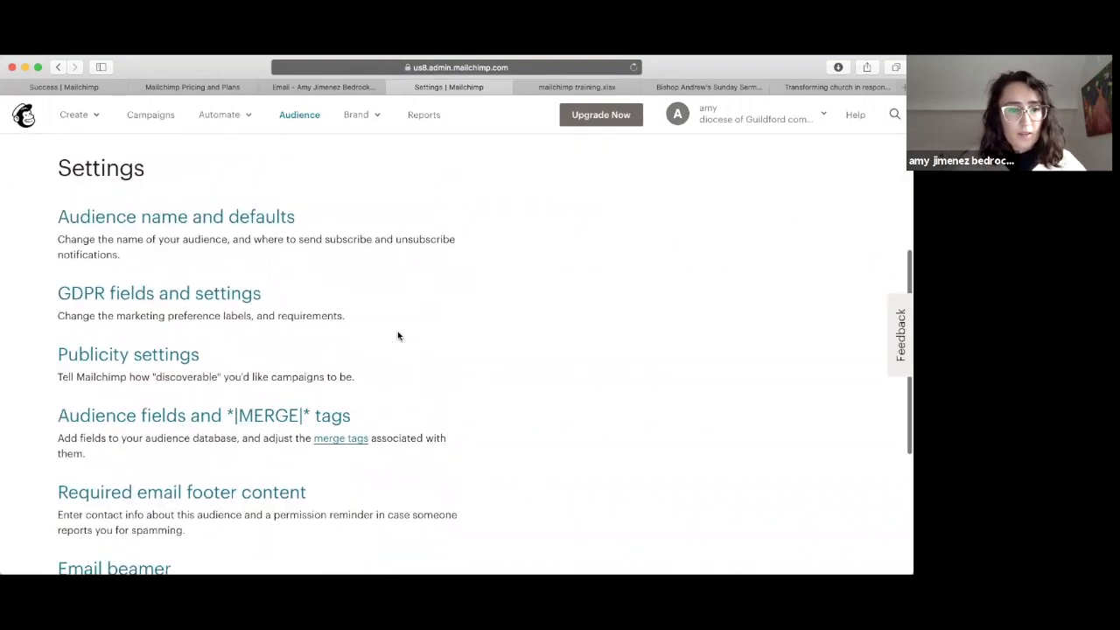
left_click(121, 185)
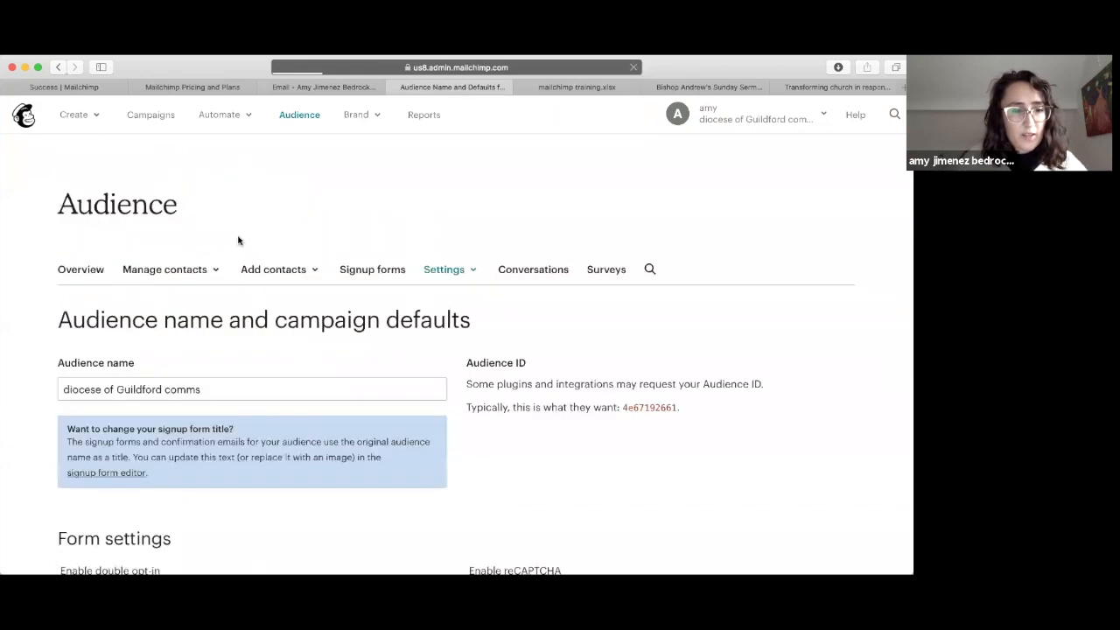
scroll(237, 237, "down", 3)
Step: Replace the audience name with 'Mailchimp training', correcting its typos
left_click(227, 215)
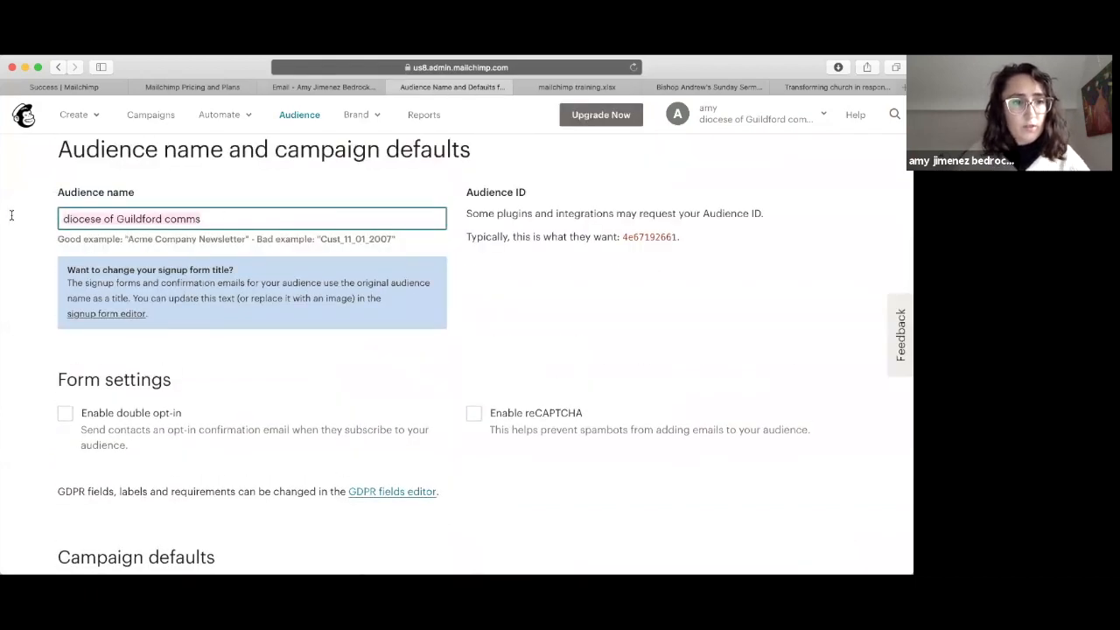
key("super+a")
type("Mailchim ")
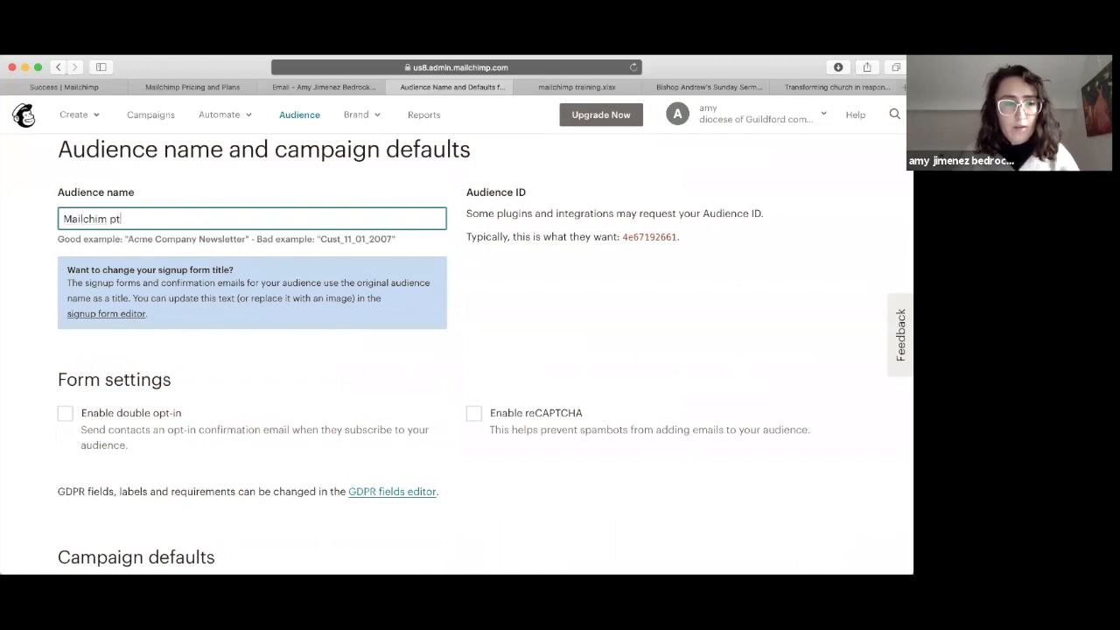
type("traing")
key("BackSpace")
type("ing")
left_click(107, 218)
type("p")
scroll(120, 349, "down", 5)
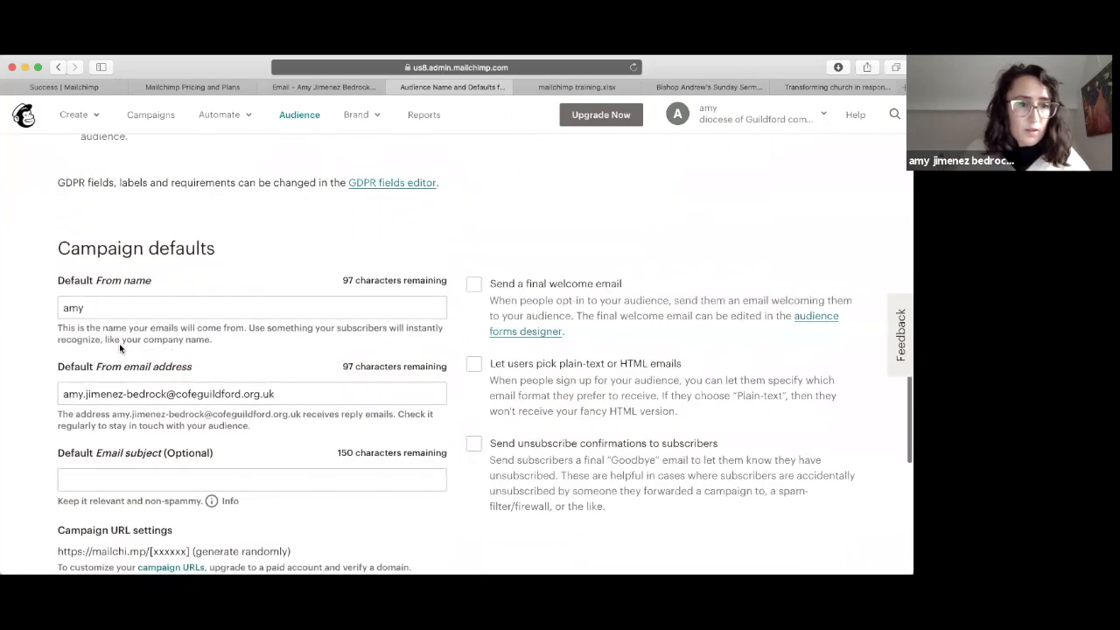
scroll(120, 349, "up", 1)
scroll(119, 343, "down", 1)
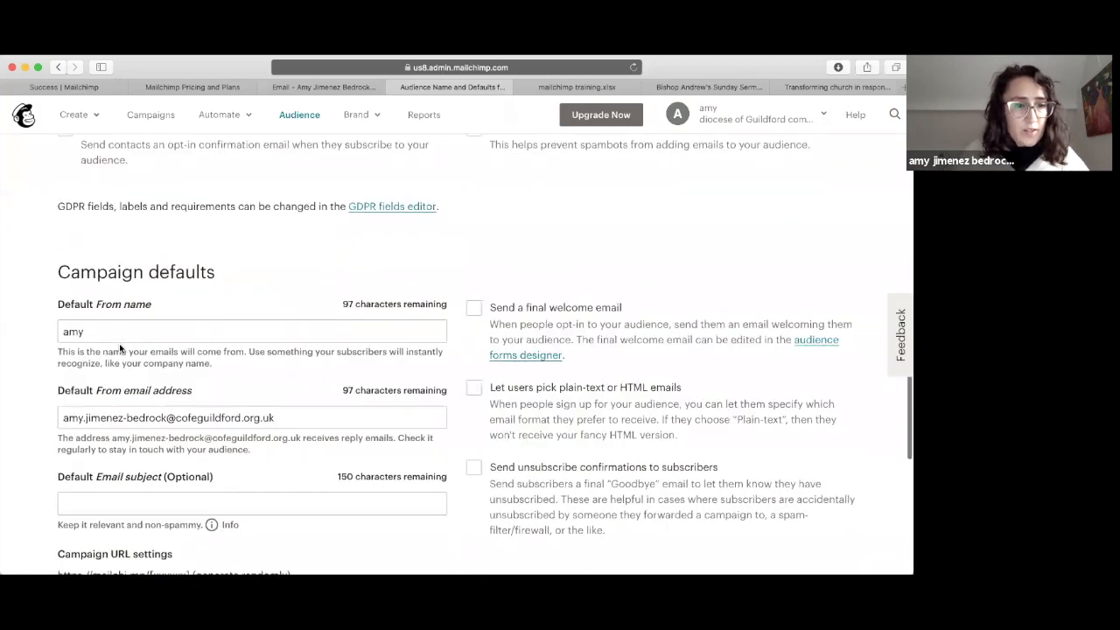
scroll(119, 343, "down", 2)
Step: Set the default From name to 'Comms team' and the sender address's name part to 'comms'
left_click(100, 251)
scroll(100, 251, "down", 1)
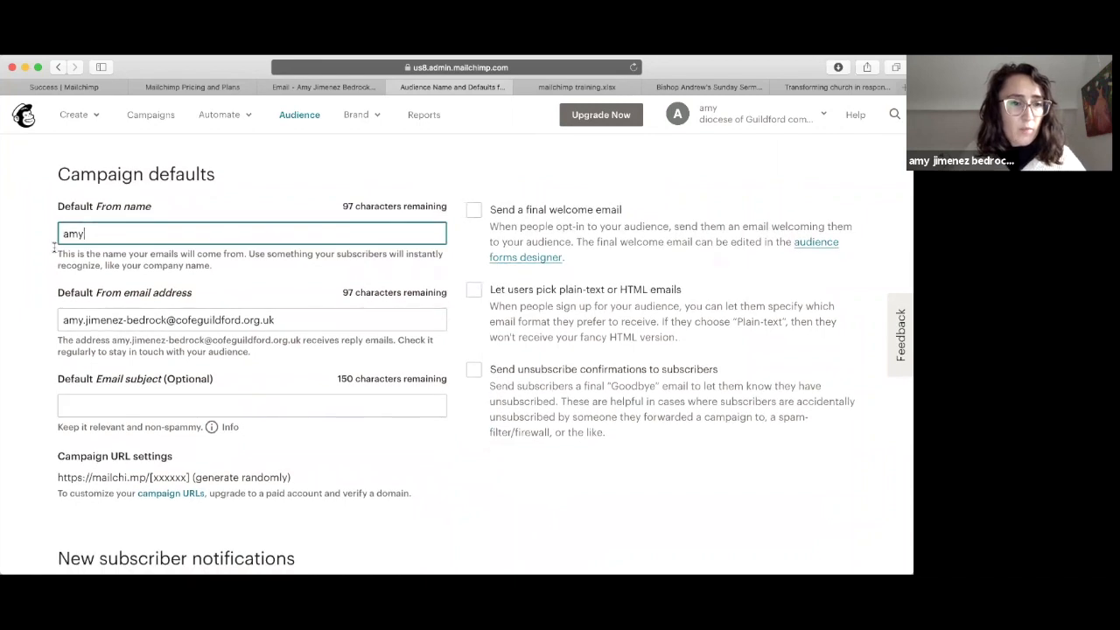
key("BackSpace")
key("BackSpace")
key("BackSpace")
type("Comms team")
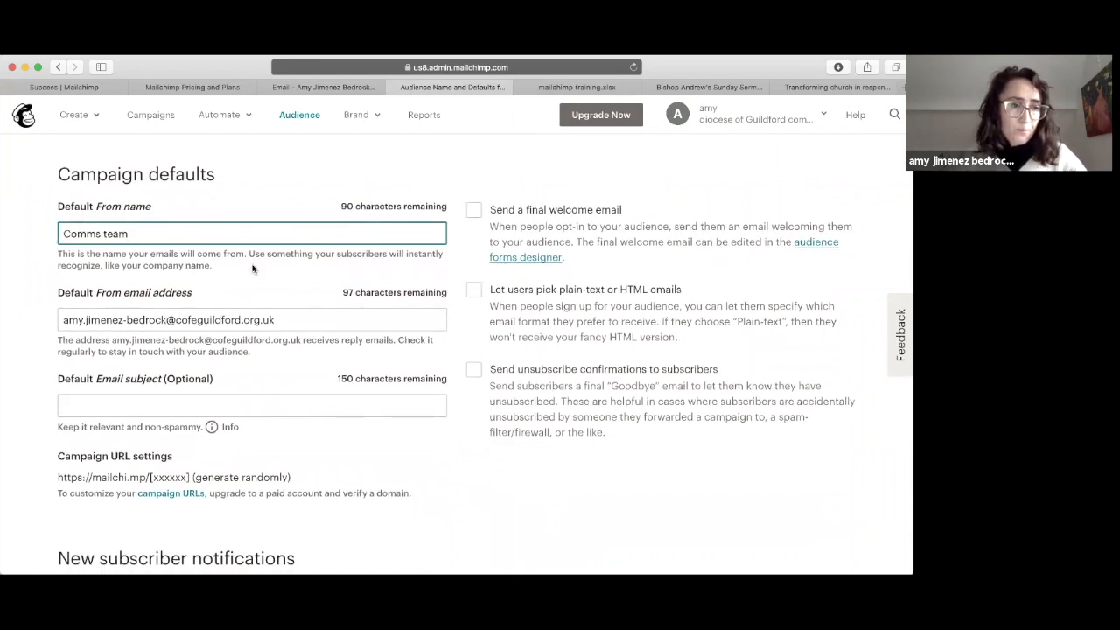
left_click_drag(166, 320, 59, 320)
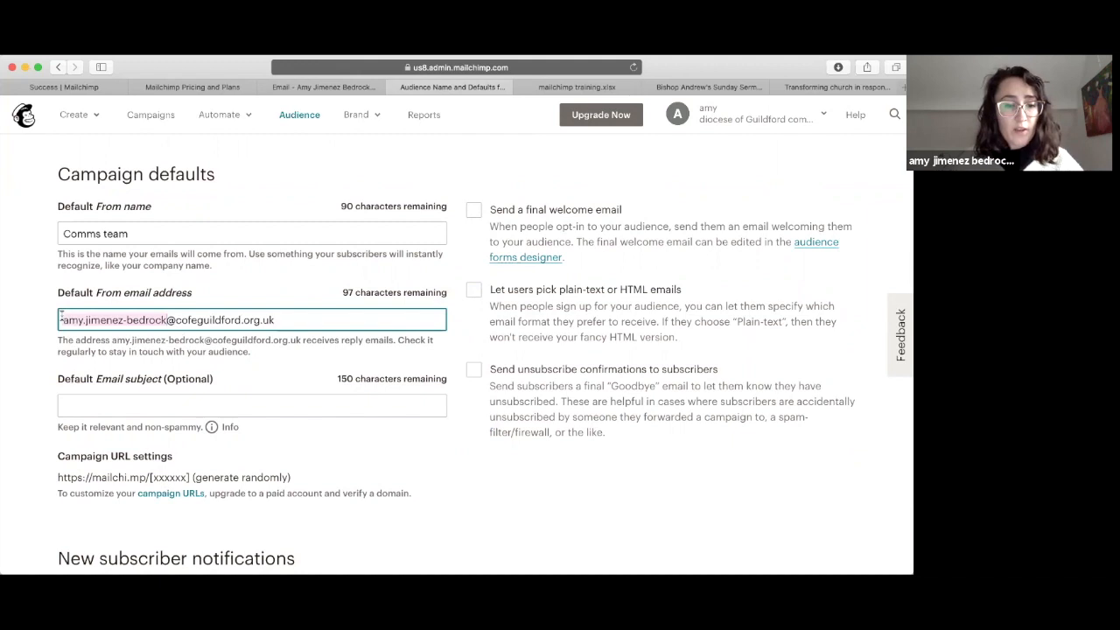
type("comms")
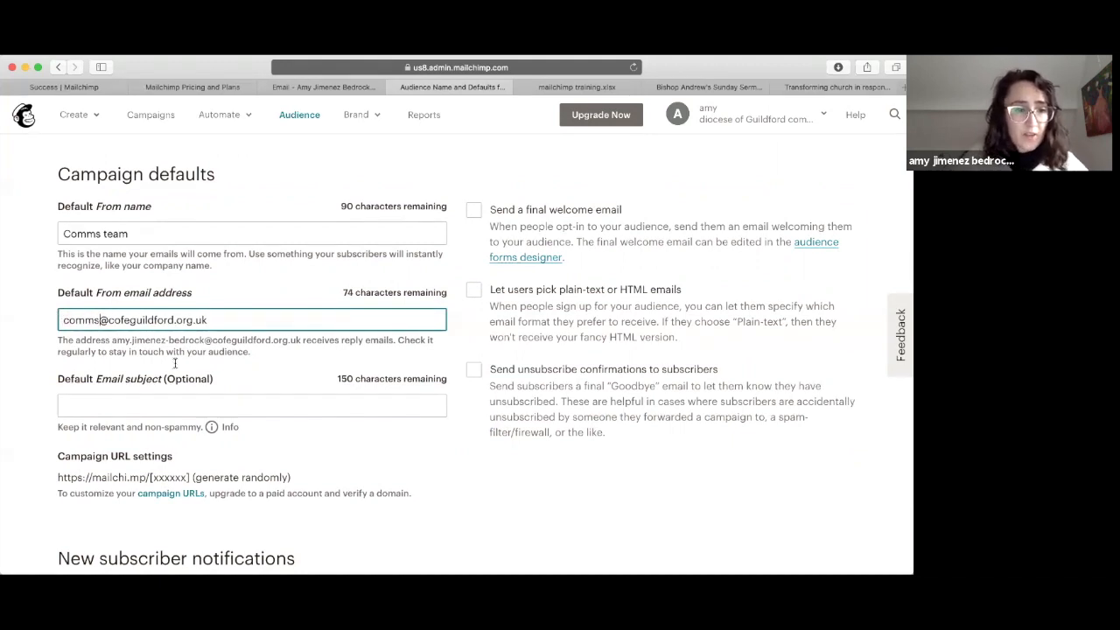
scroll(175, 363, "down", 1)
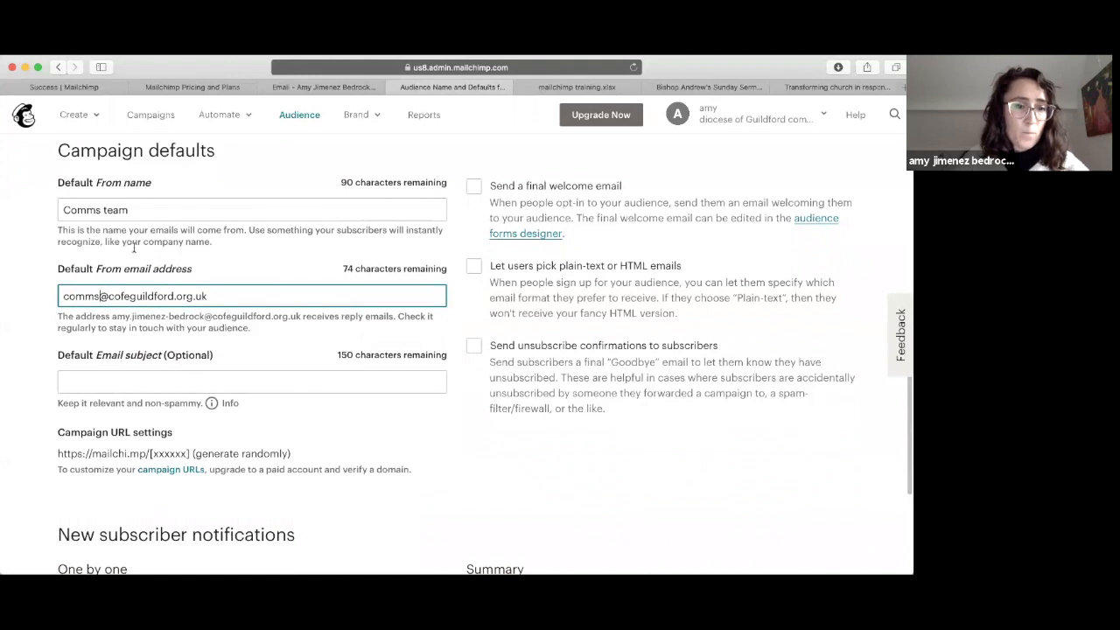
left_click_drag(48, 359, 202, 354)
Step: Save the audience and campaign defaults
left_click(348, 380)
scroll(348, 376, "down", 1)
scroll(349, 370, "up", 1)
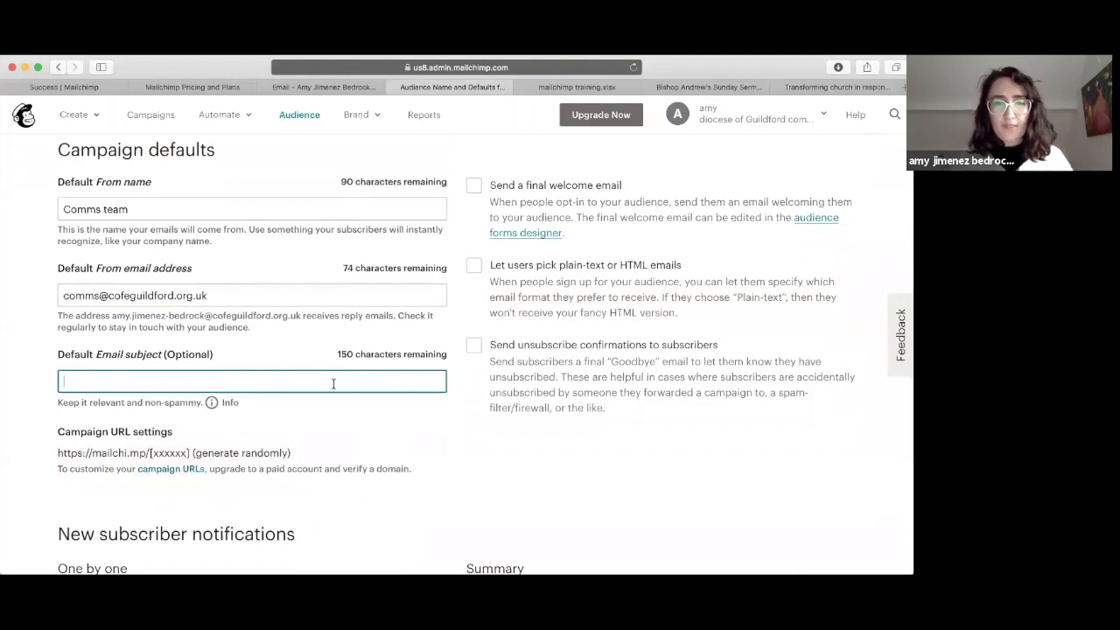
scroll(333, 384, "down", 4)
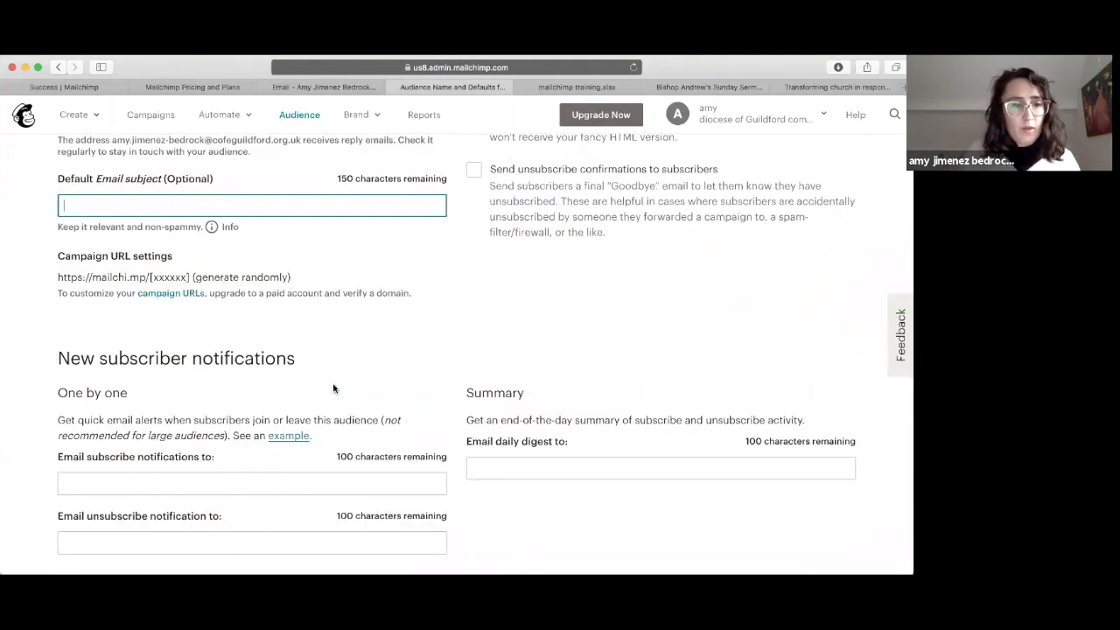
scroll(157, 393, "down", 2)
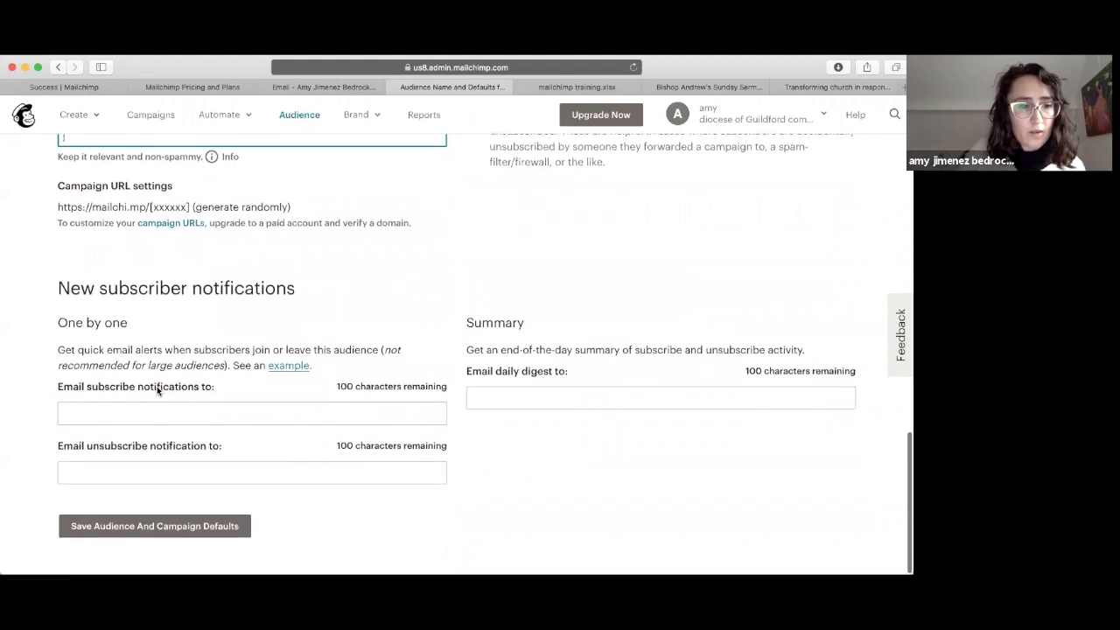
left_click(137, 532)
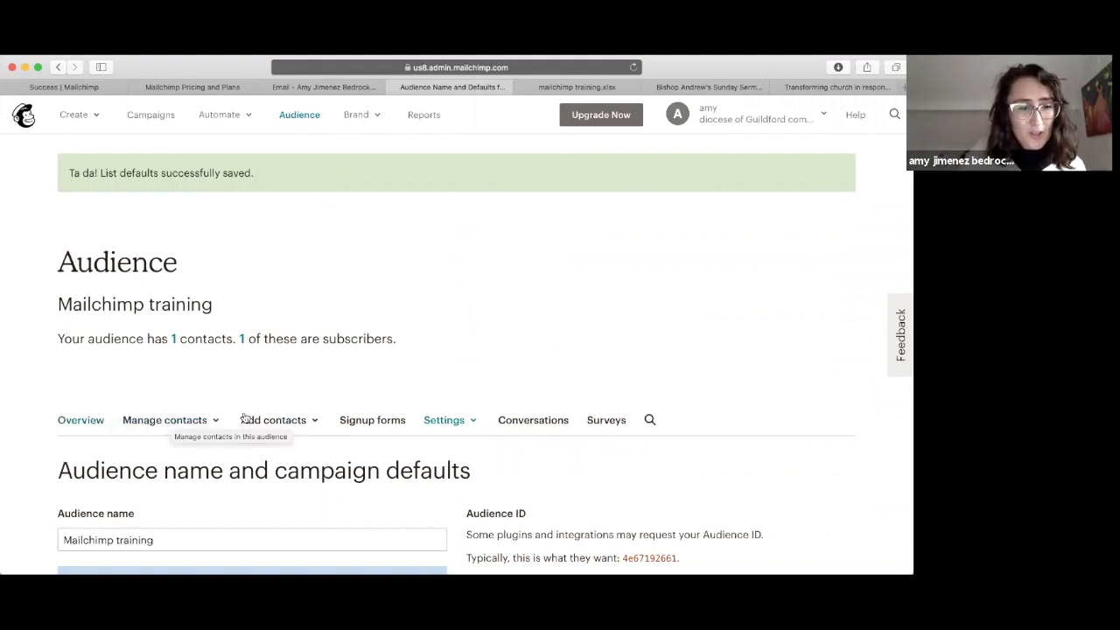
left_click(273, 420)
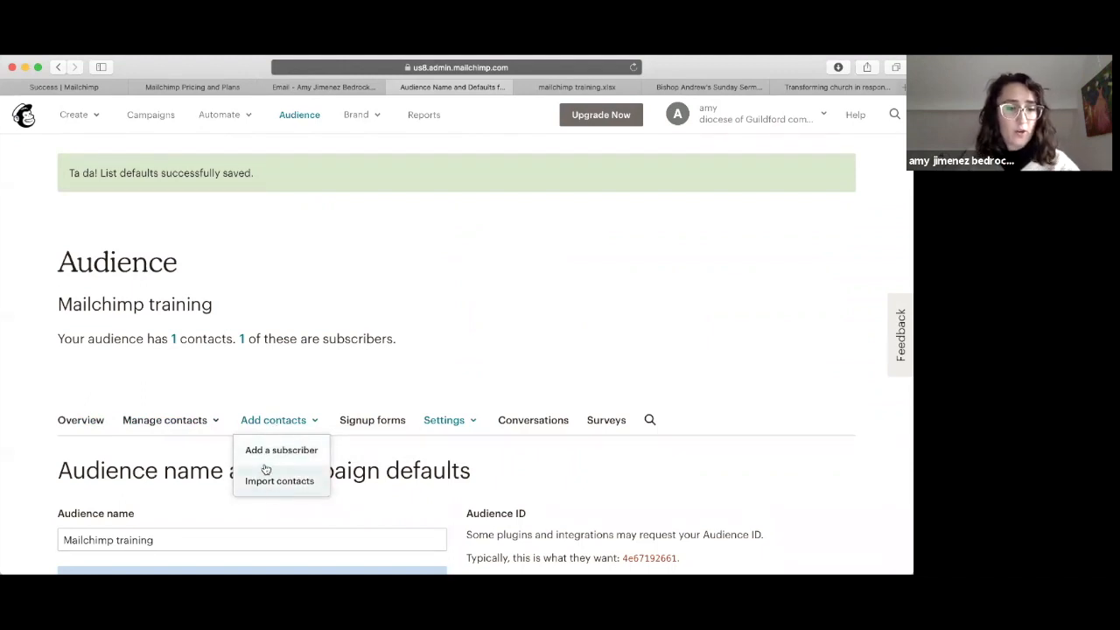
Step: In Add a subscriber, enter the new contact's email address, first name and last name
left_click(261, 456)
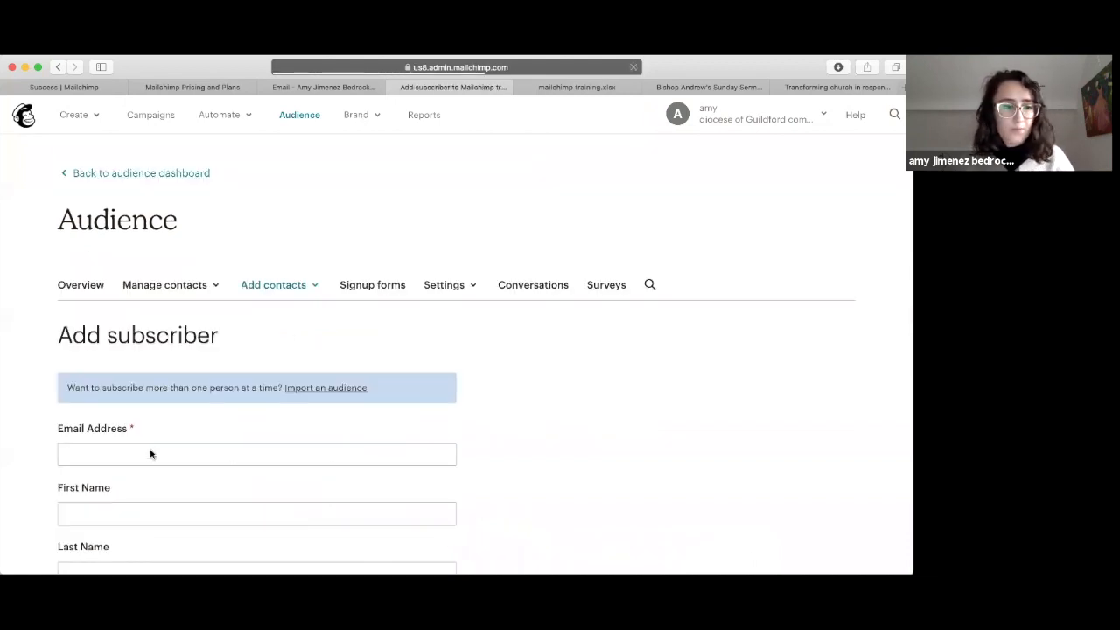
scroll(141, 462, "down", 5)
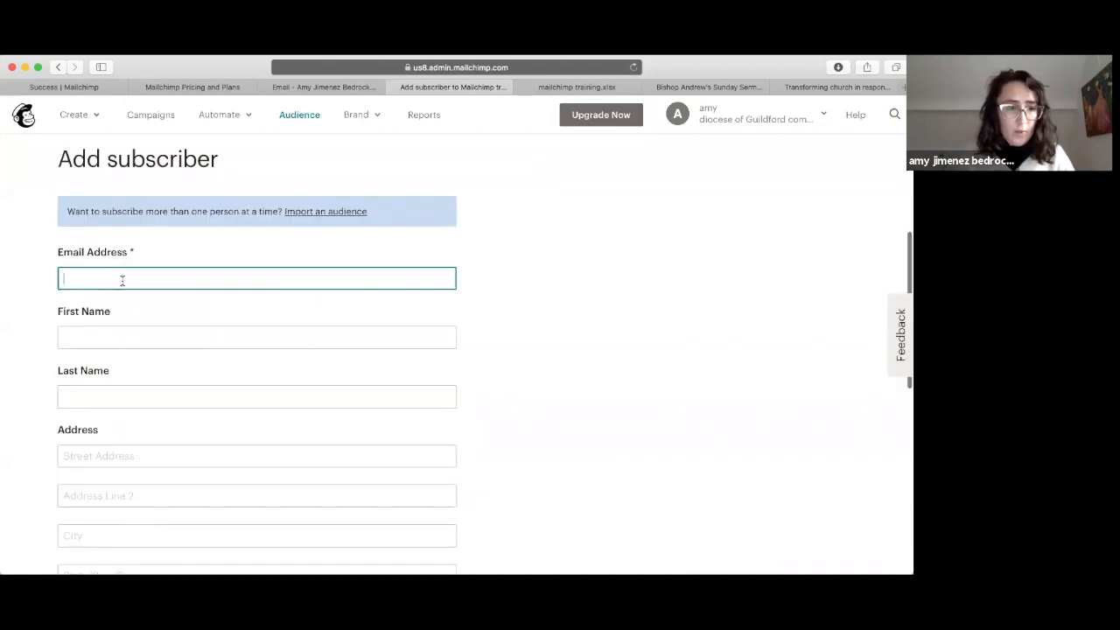
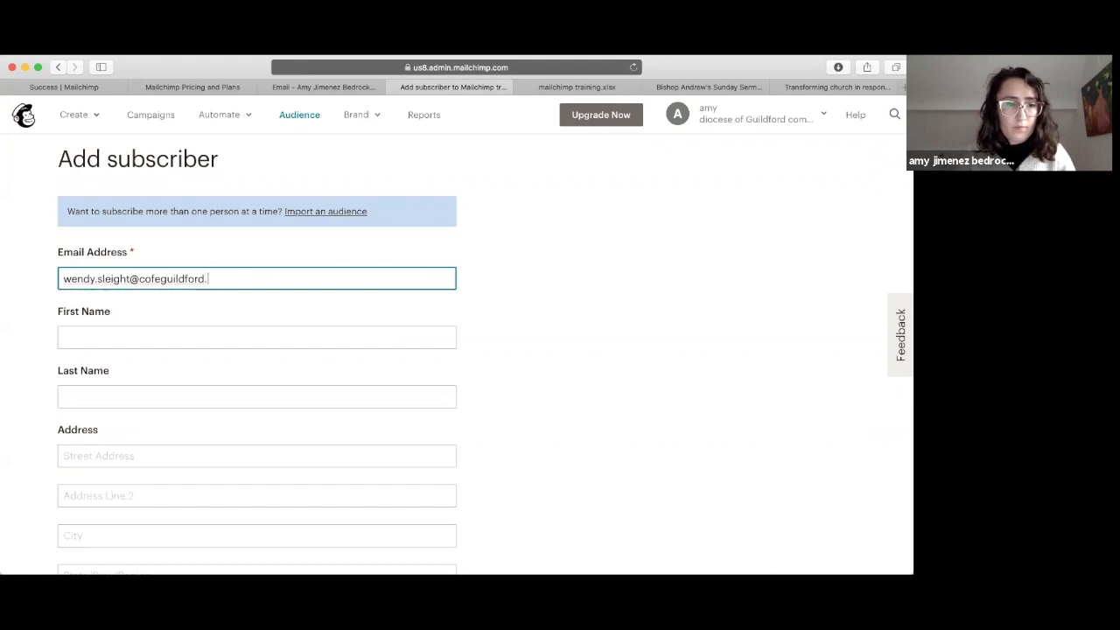
left_click(95, 334)
left_click(94, 399)
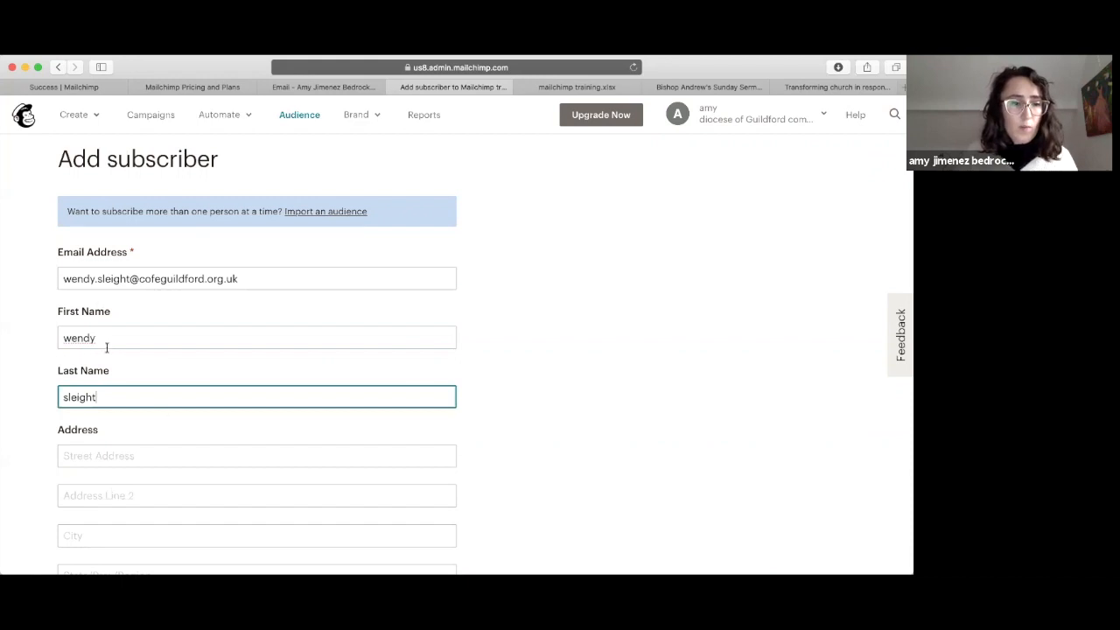
scroll(106, 347, "down", 6)
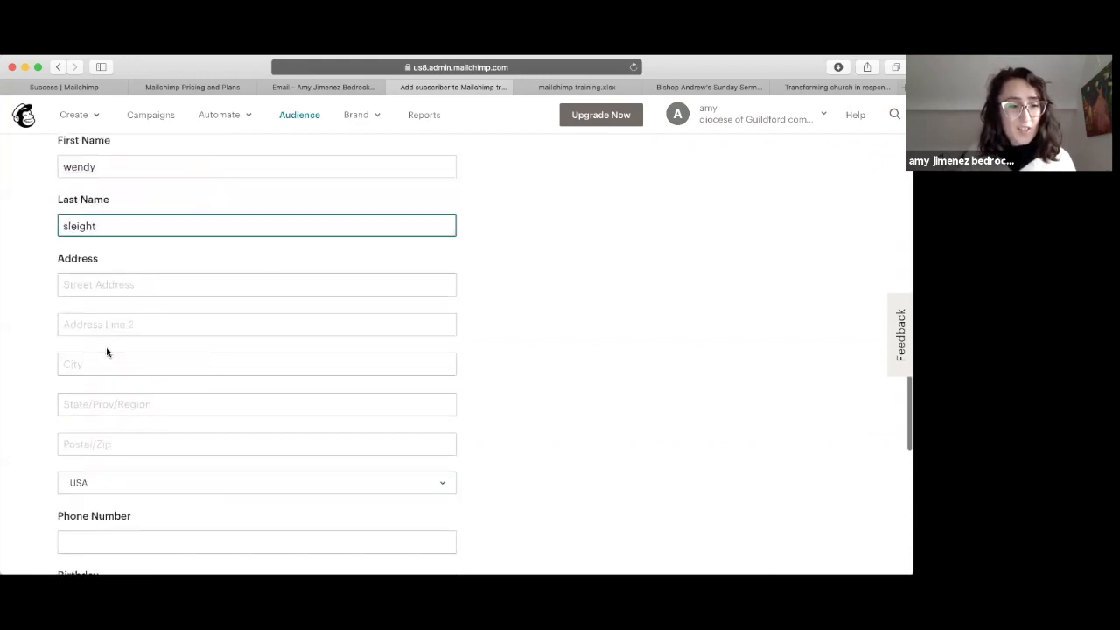
scroll(106, 350, "down", 1)
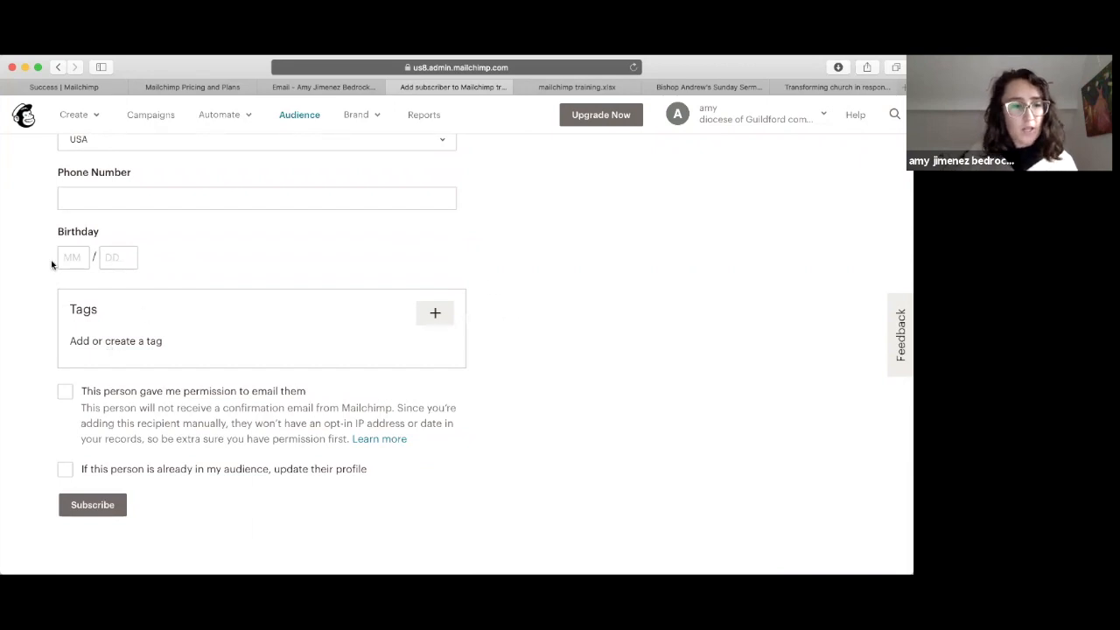
Step: Tag the subscriber 'April 2020', tick email permission and profile update, and subscribe them
left_click(434, 315)
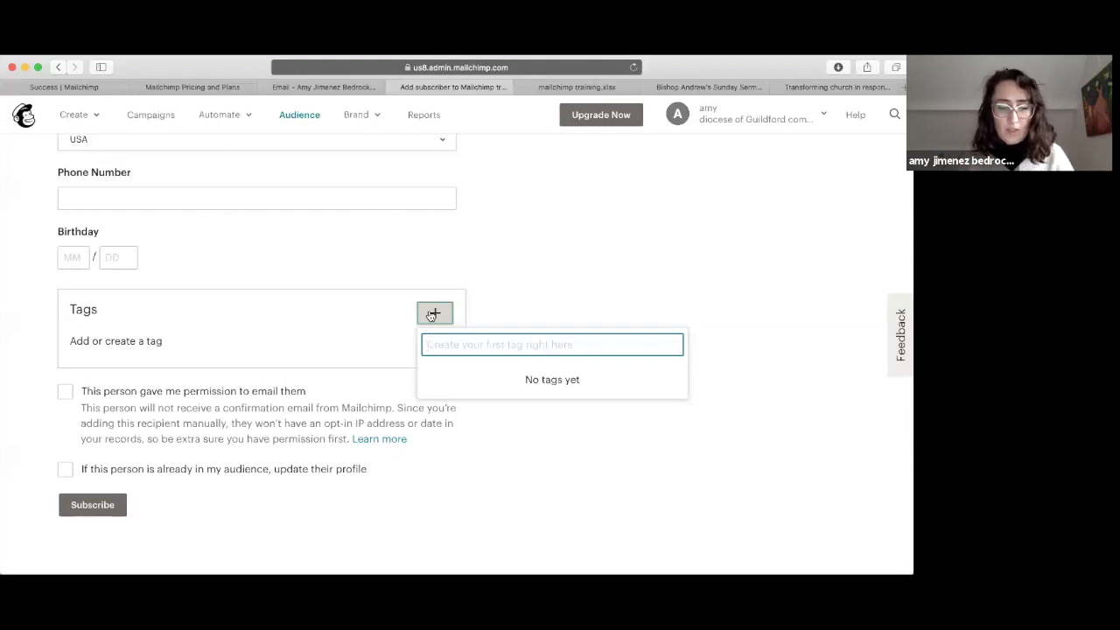
type("Apri")
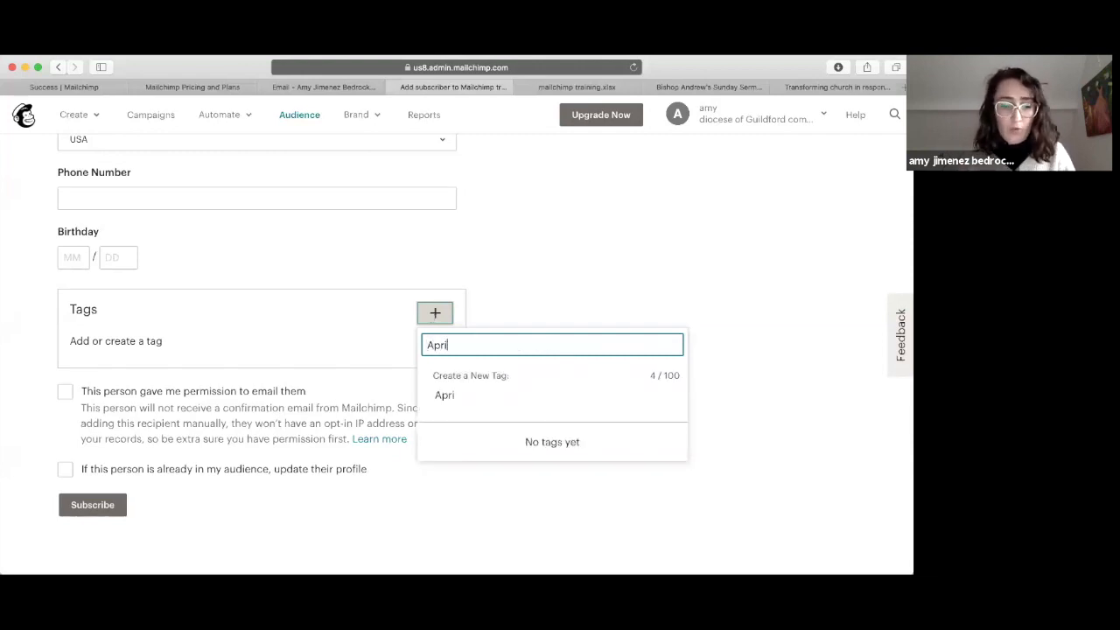
type("l 2020")
key("Return")
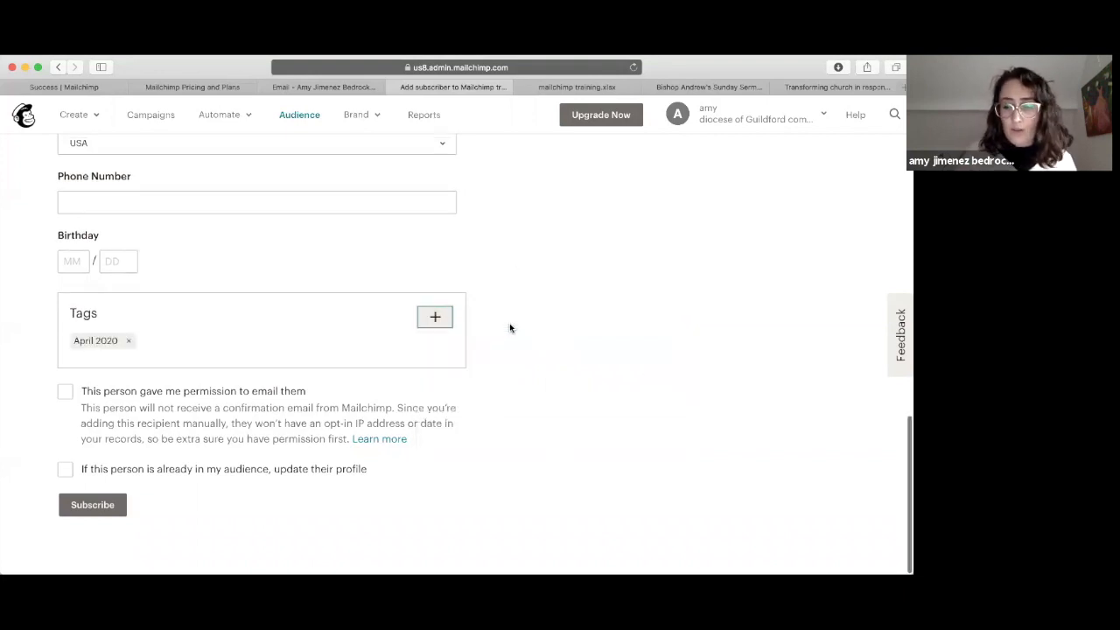
left_click(187, 435)
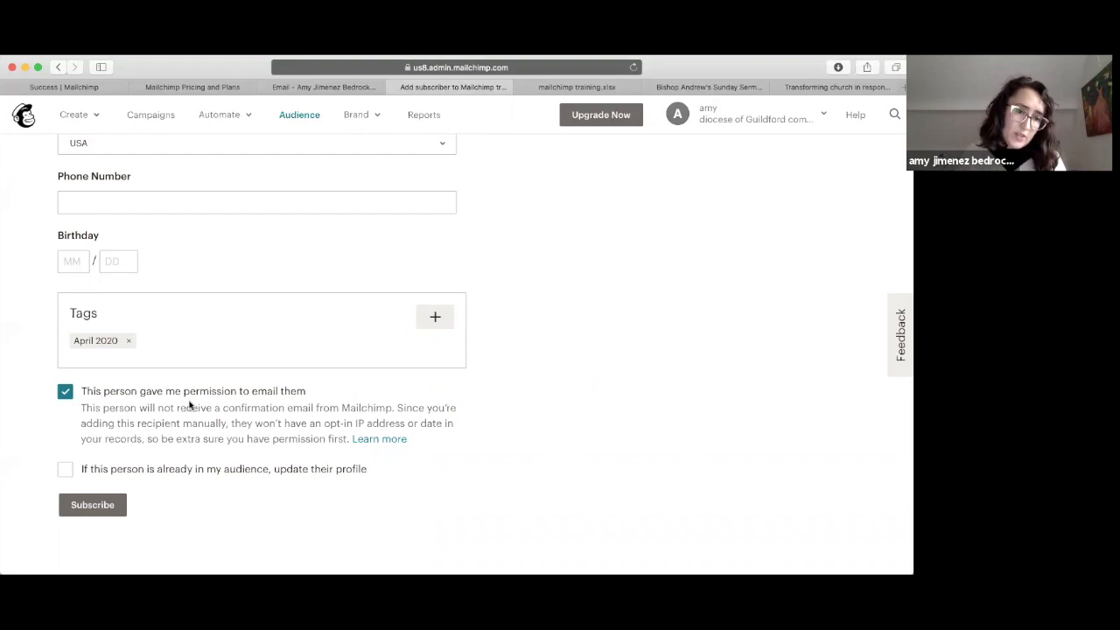
left_click(66, 471)
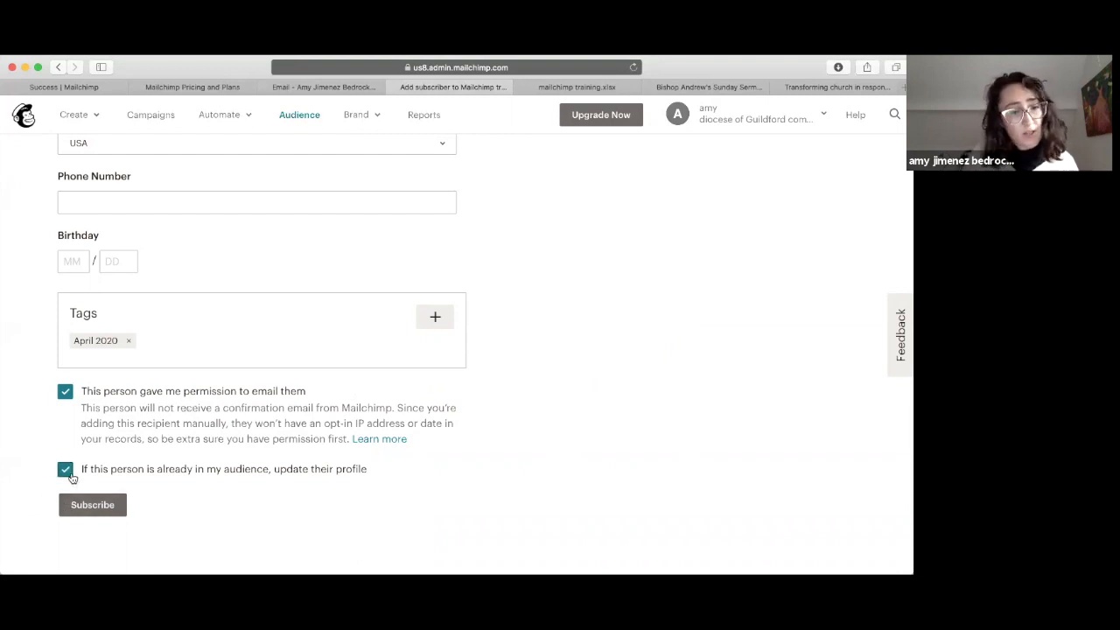
left_click(108, 508)
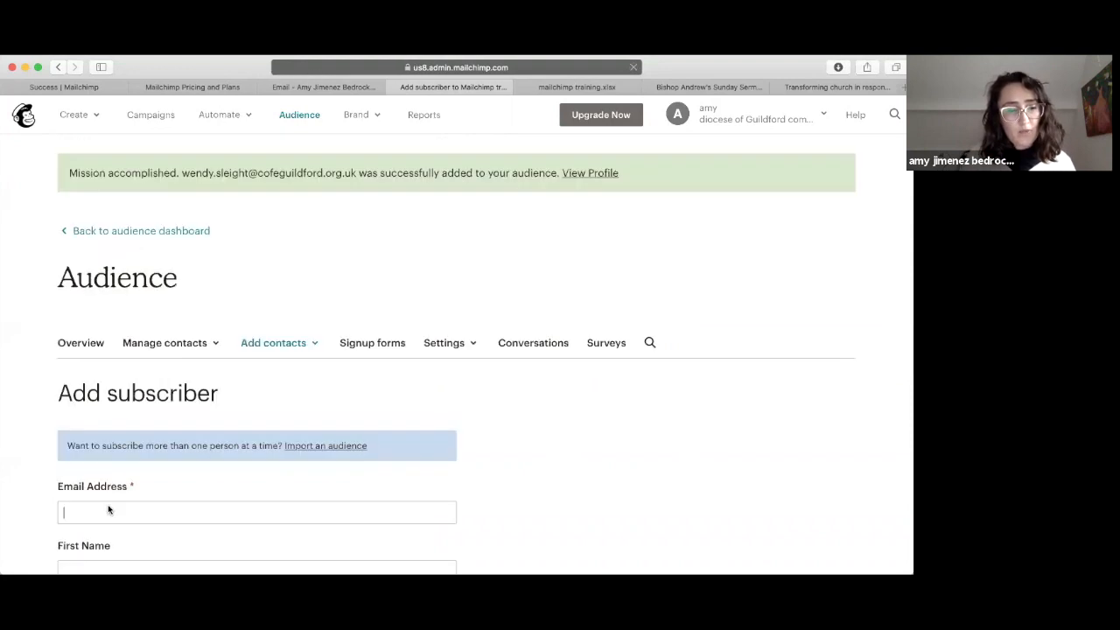
Step: Go via Import contacts back to the dashboard to view both subscribed contacts
scroll(109, 509, "down", 2)
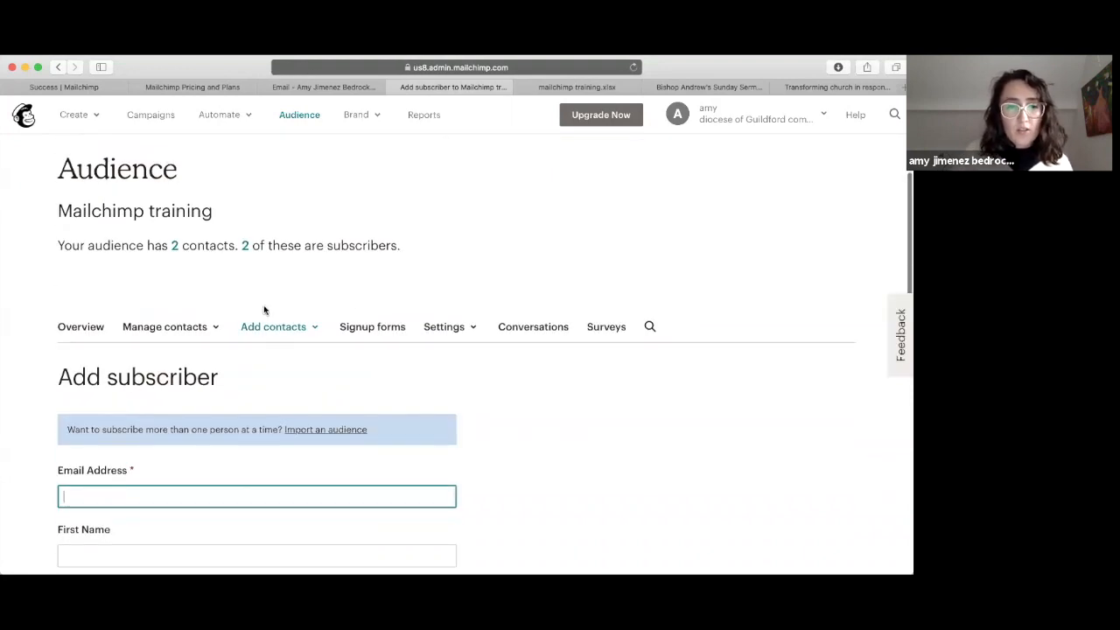
left_click(296, 329)
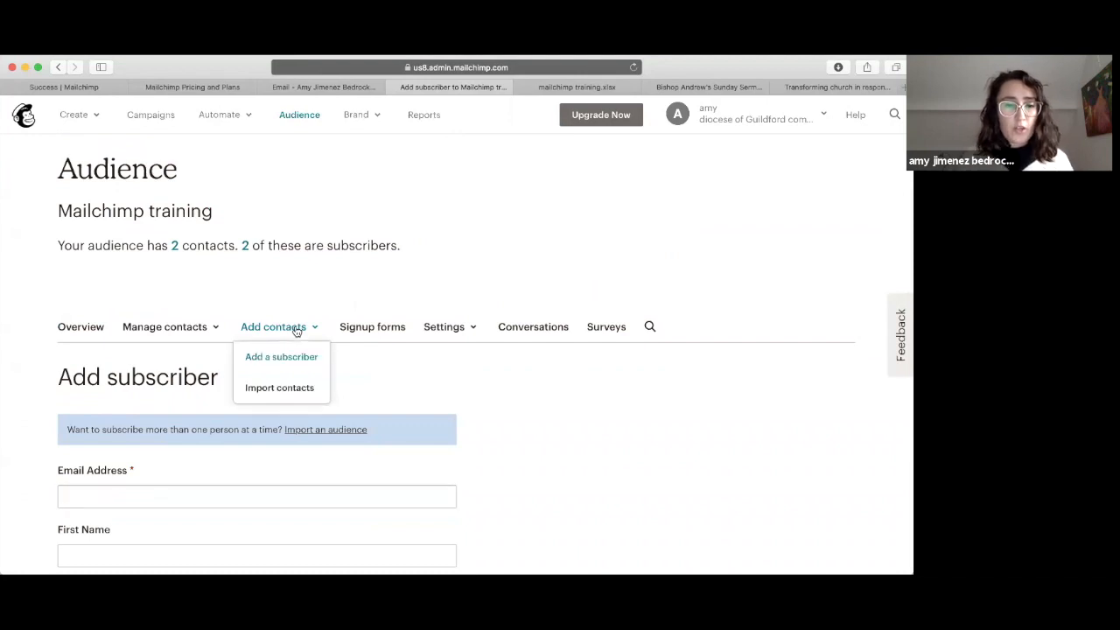
left_click(280, 389)
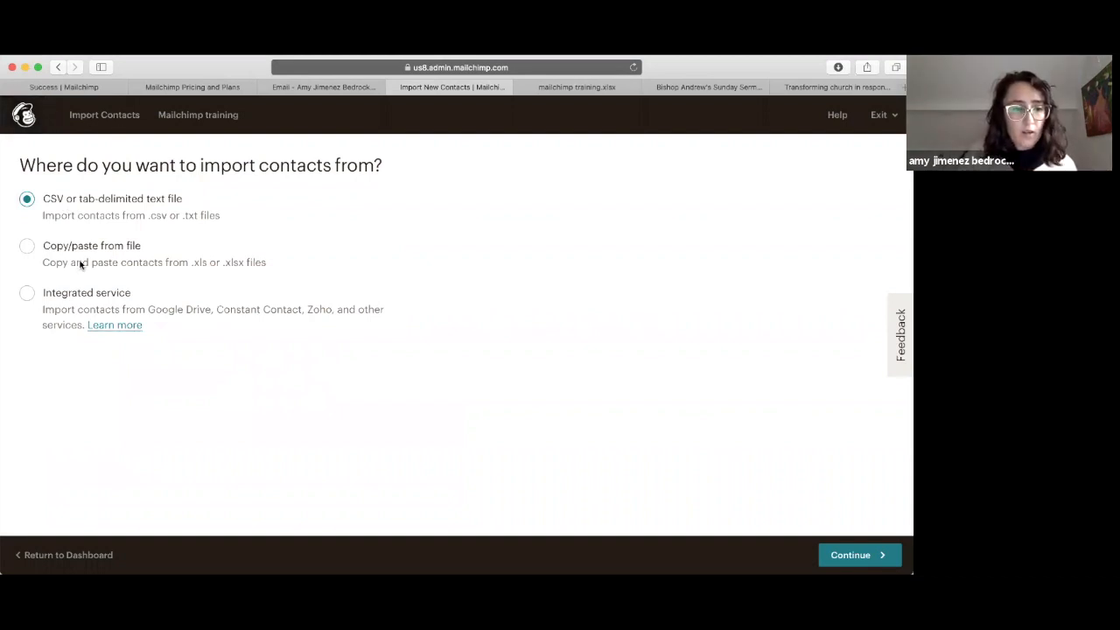
left_click(62, 551)
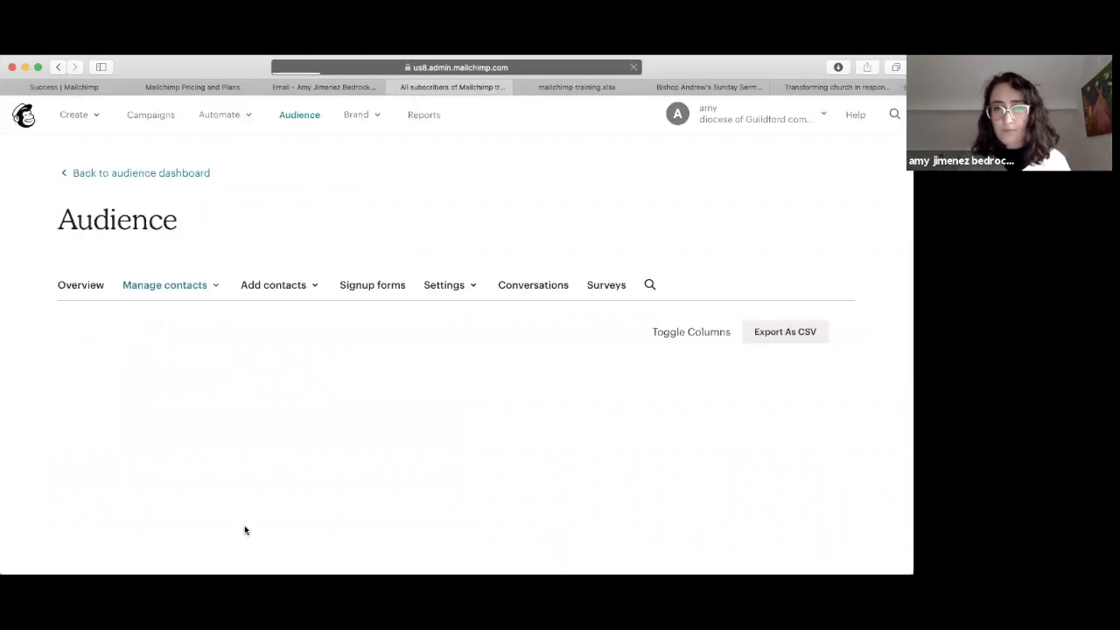
scroll(228, 370, "down", 2)
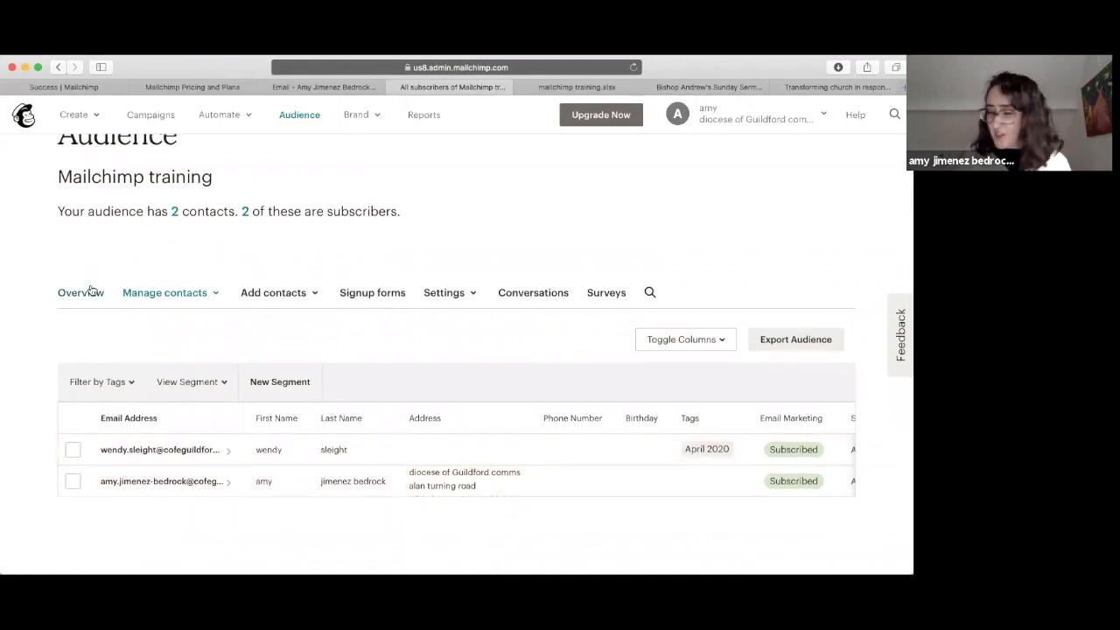
scroll(90, 289, "up", 2)
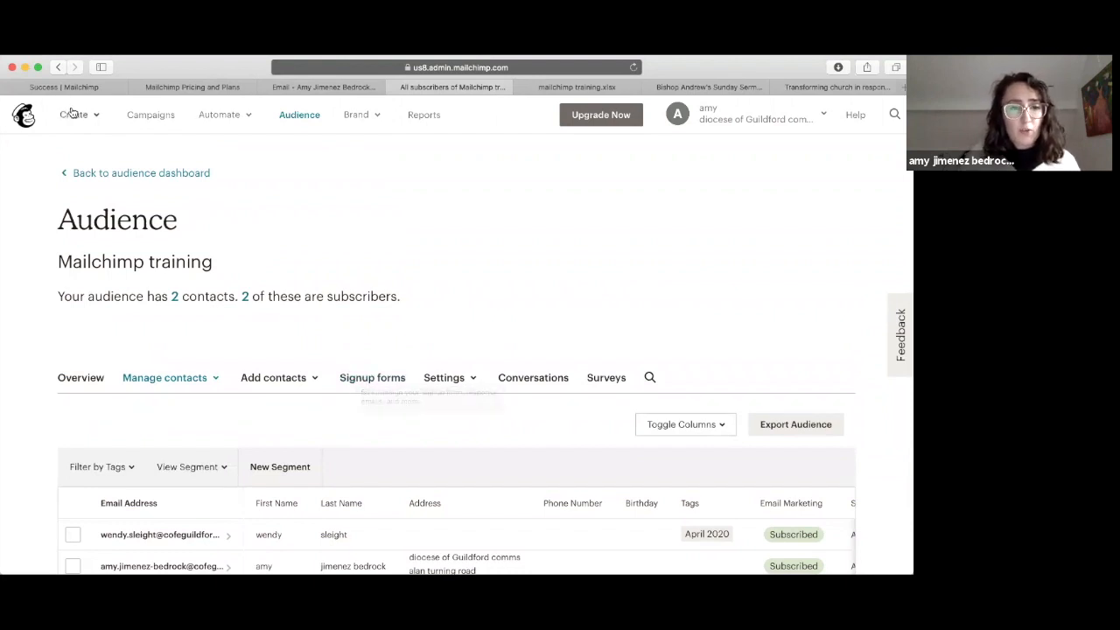
Step: Open the audience's Signup forms page and select Form builder
left_click(352, 378)
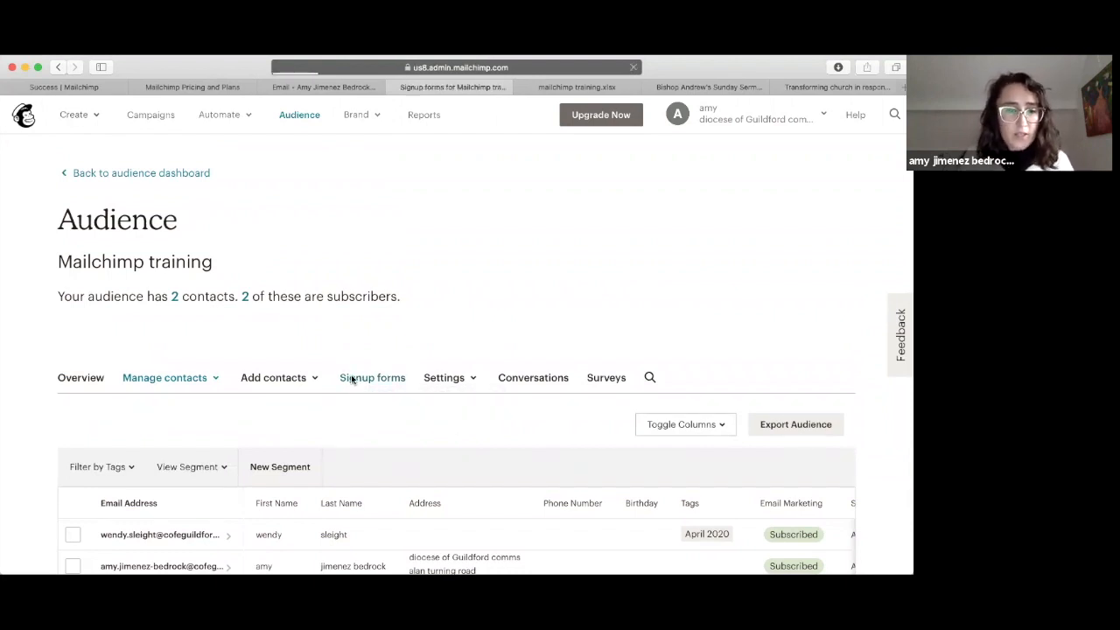
scroll(352, 378, "down", 5)
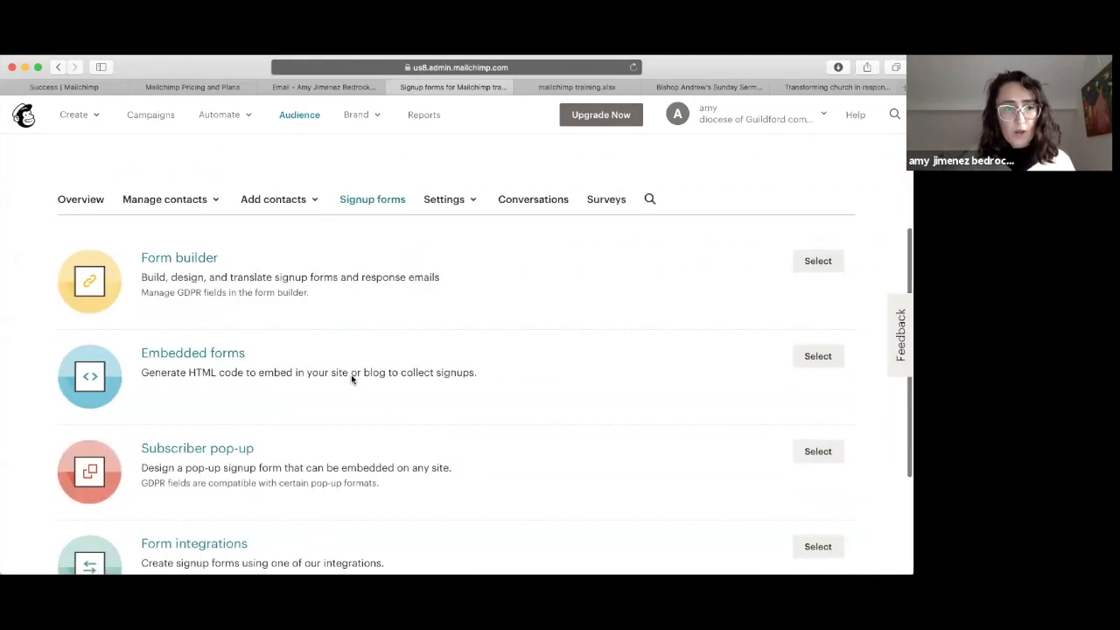
scroll(351, 378, "down", 1)
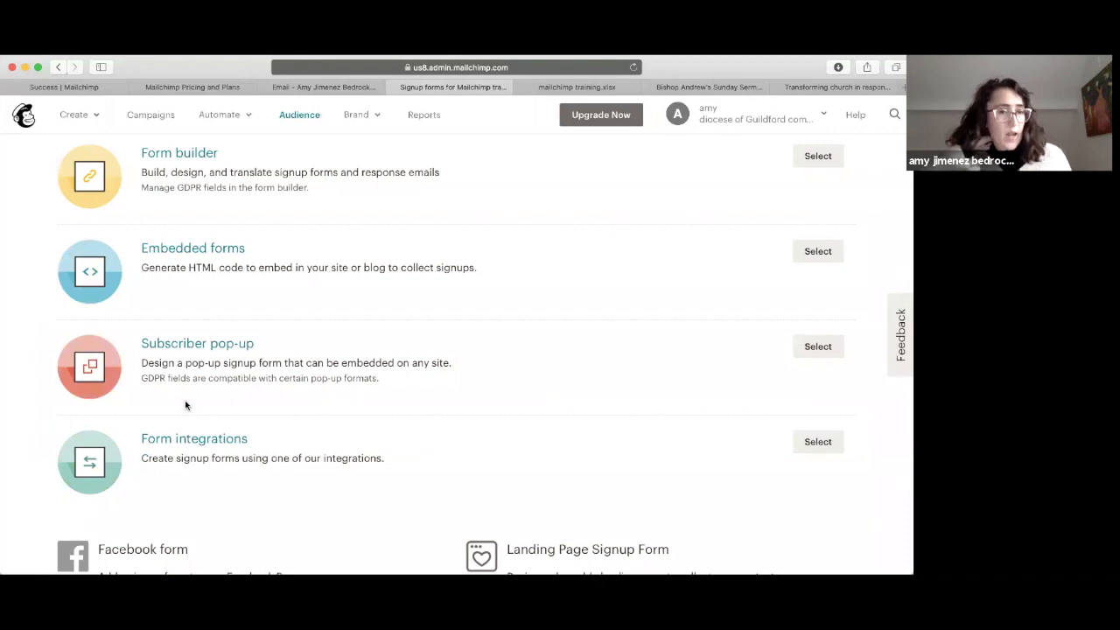
scroll(184, 400, "up", 2)
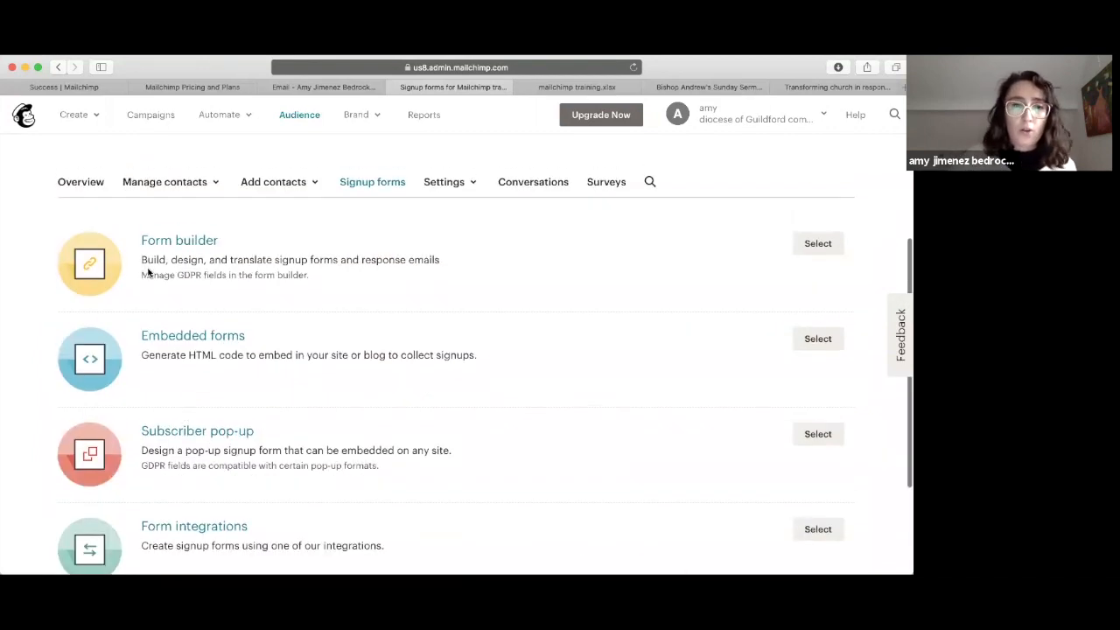
left_click(819, 247)
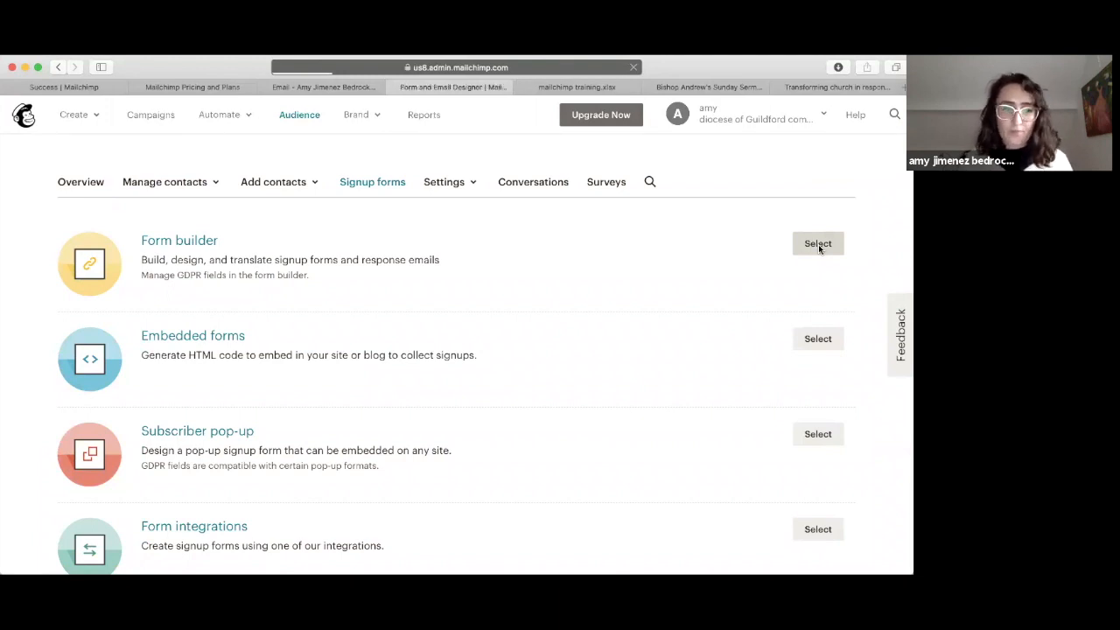
Step: Keep the signup form selected and open the Email Address field's label settings
scroll(334, 364, "down", 5)
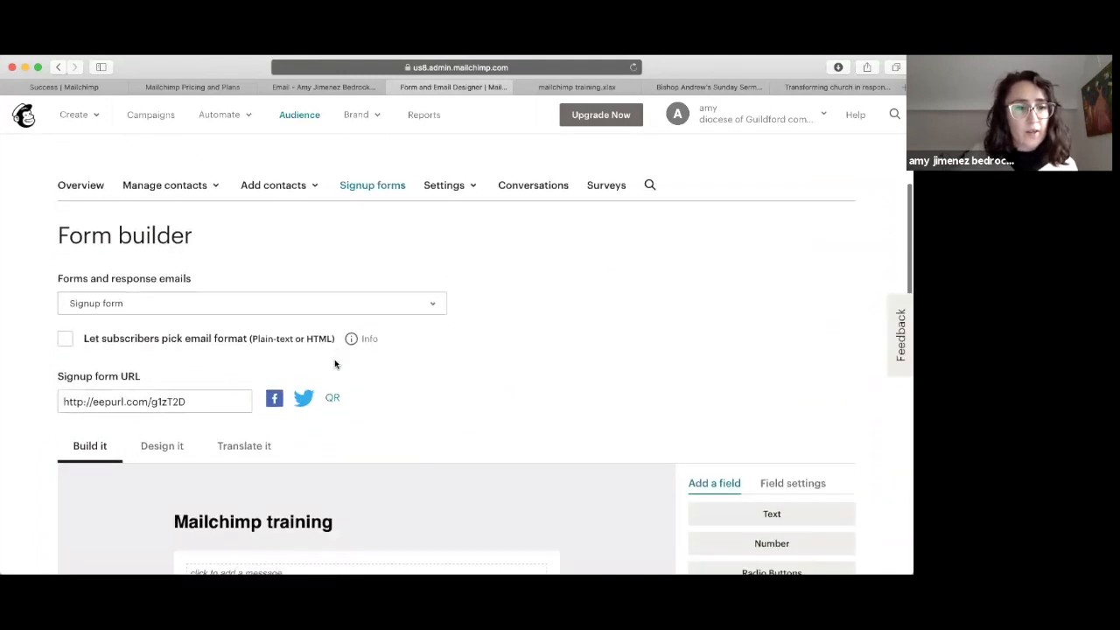
left_click(144, 249)
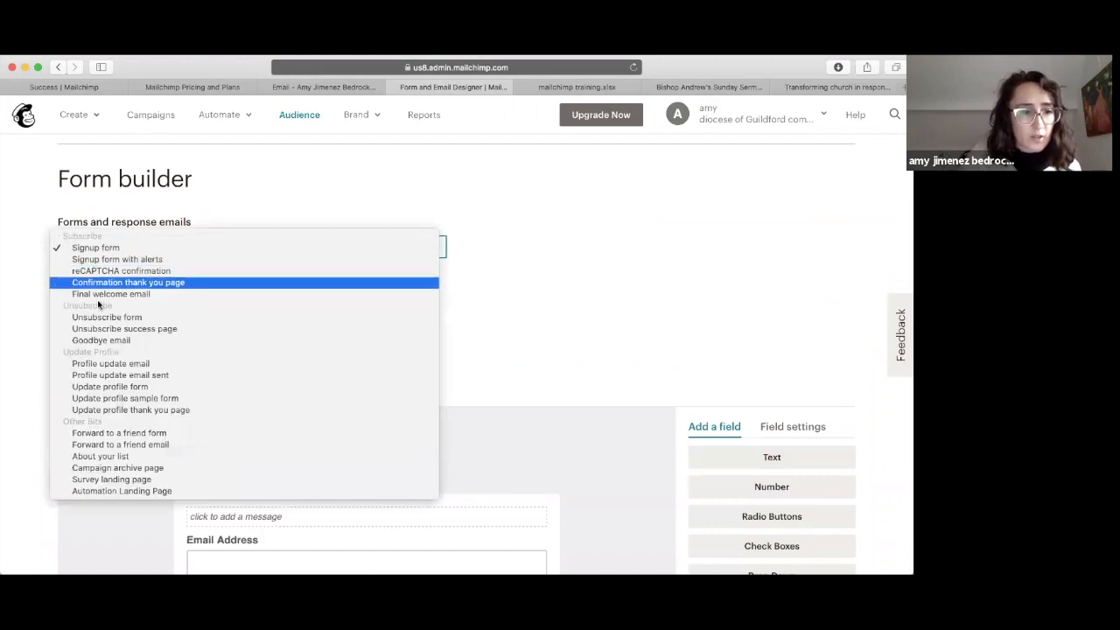
left_click(116, 250)
scroll(50, 425, "down", 3)
scroll(50, 425, "up", 4)
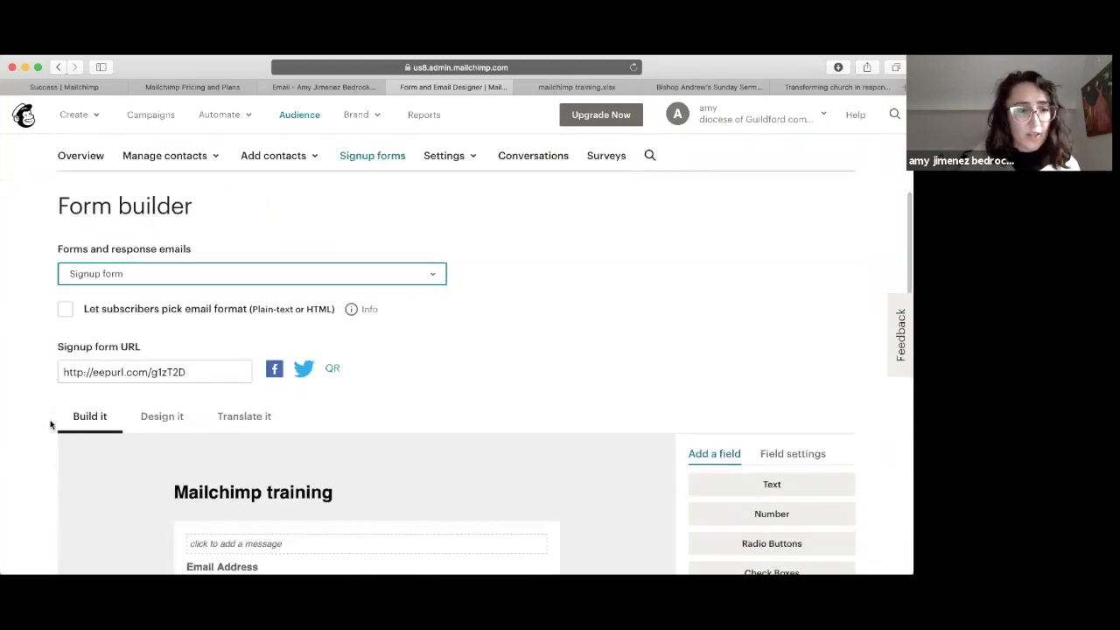
scroll(50, 425, "down", 3)
scroll(50, 425, "down", 4)
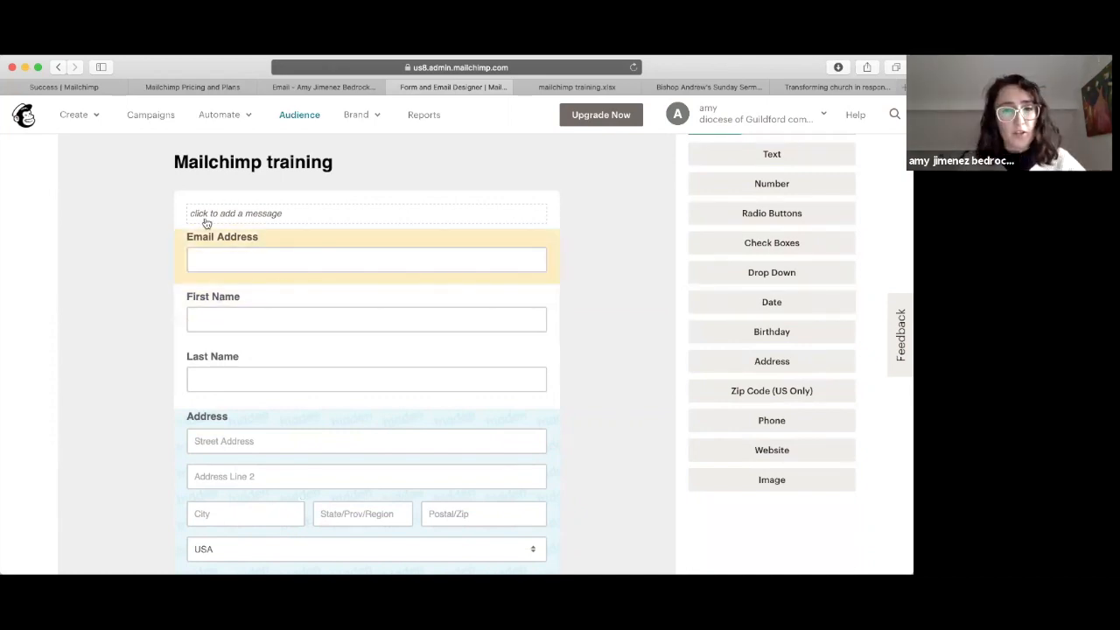
left_click(344, 251)
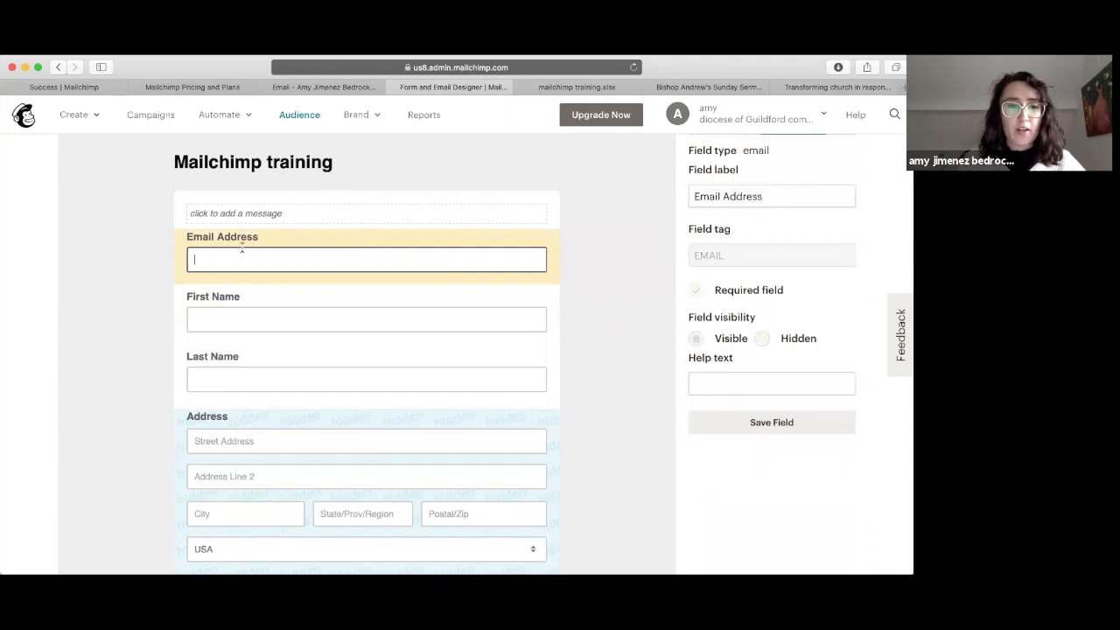
scroll(242, 252, "up", 3)
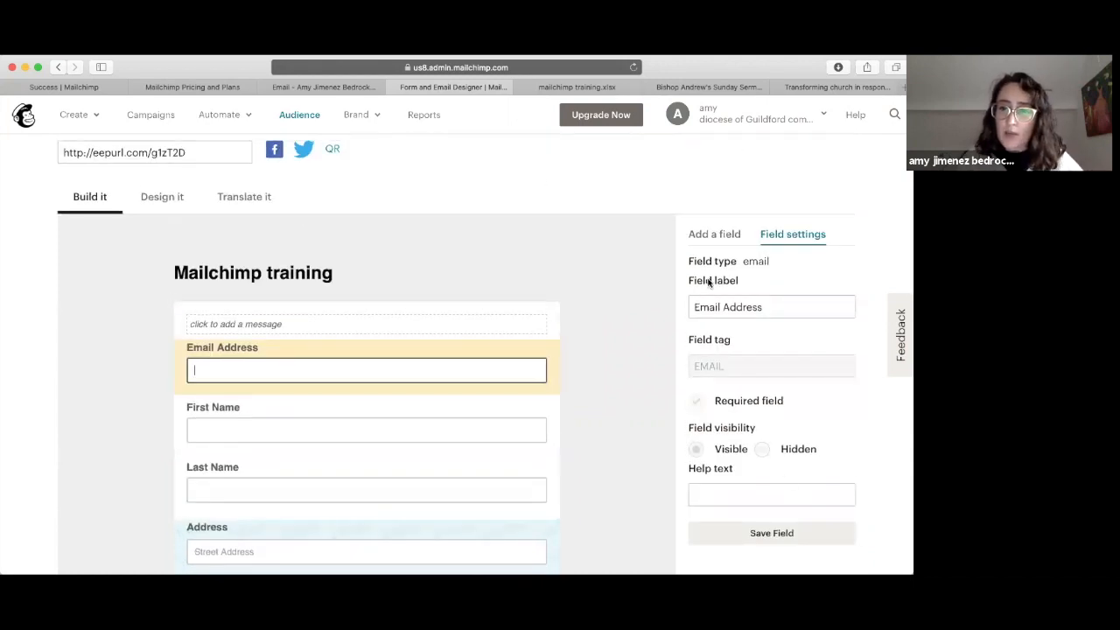
left_click(778, 306)
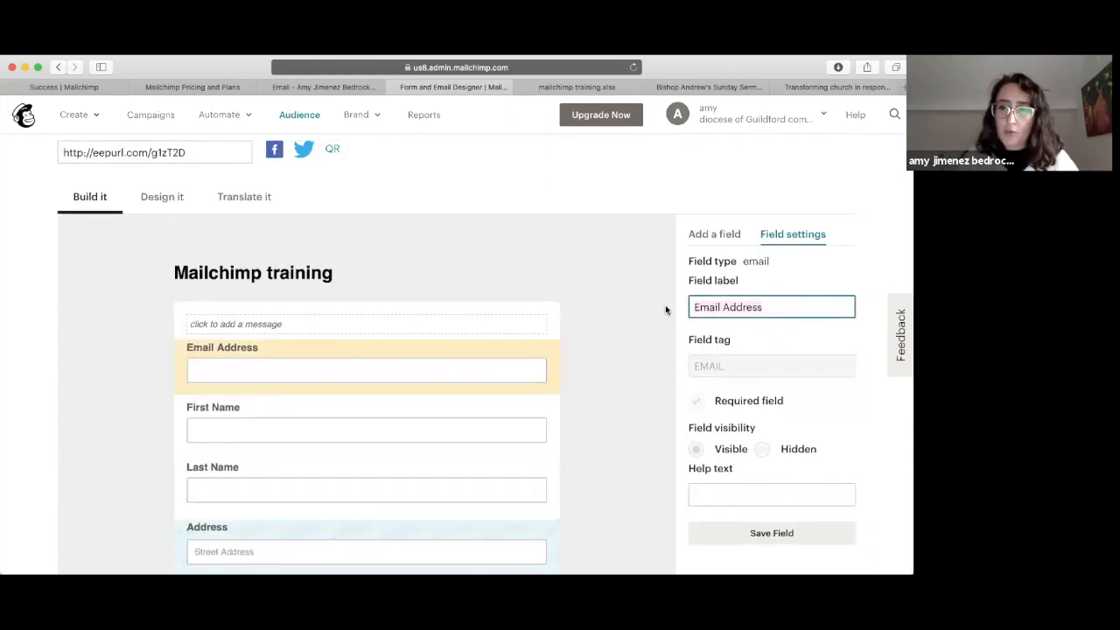
scroll(665, 310, "down", 2)
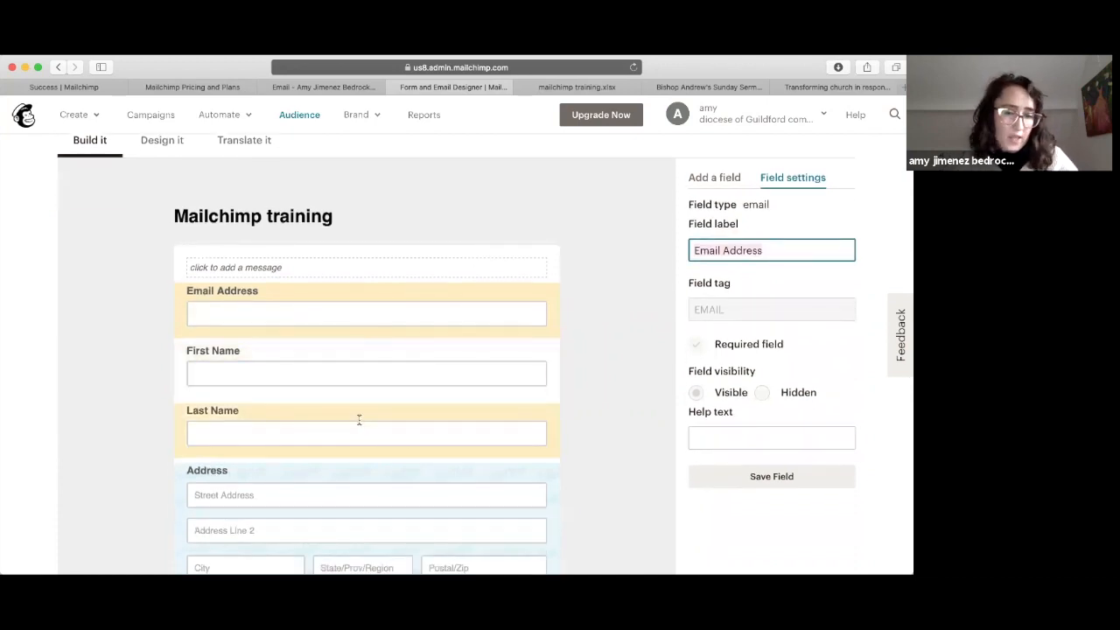
Step: Save the intro 'Fill in your details to hear about the training we have on offer', leaving the header unchanged
left_click(346, 268)
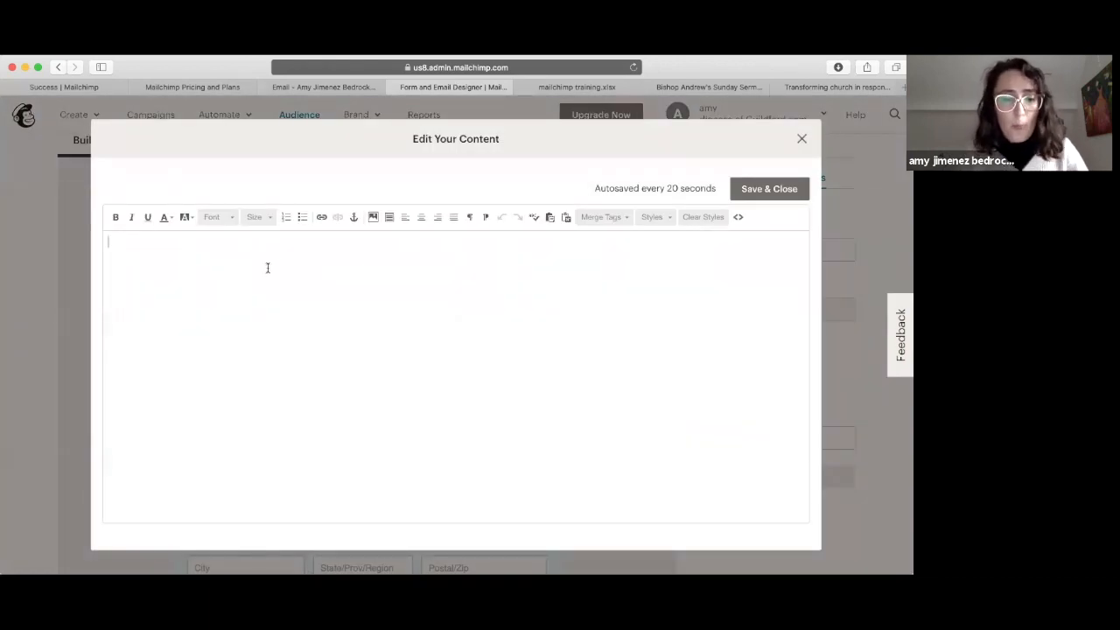
type("Fill in")
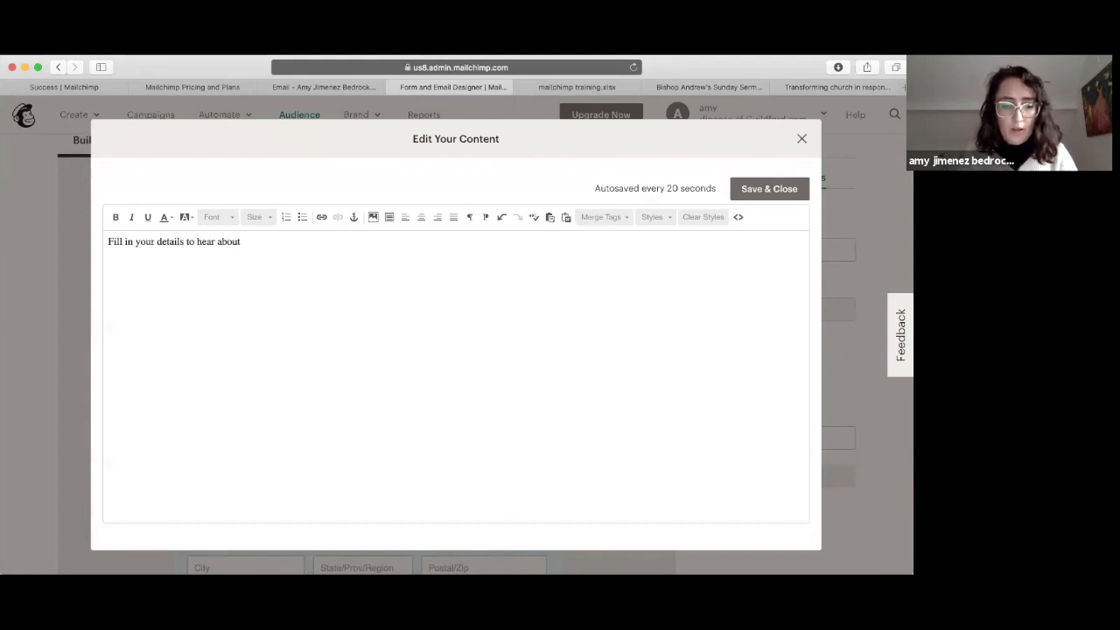
type("your details to hear about the training we have on offer")
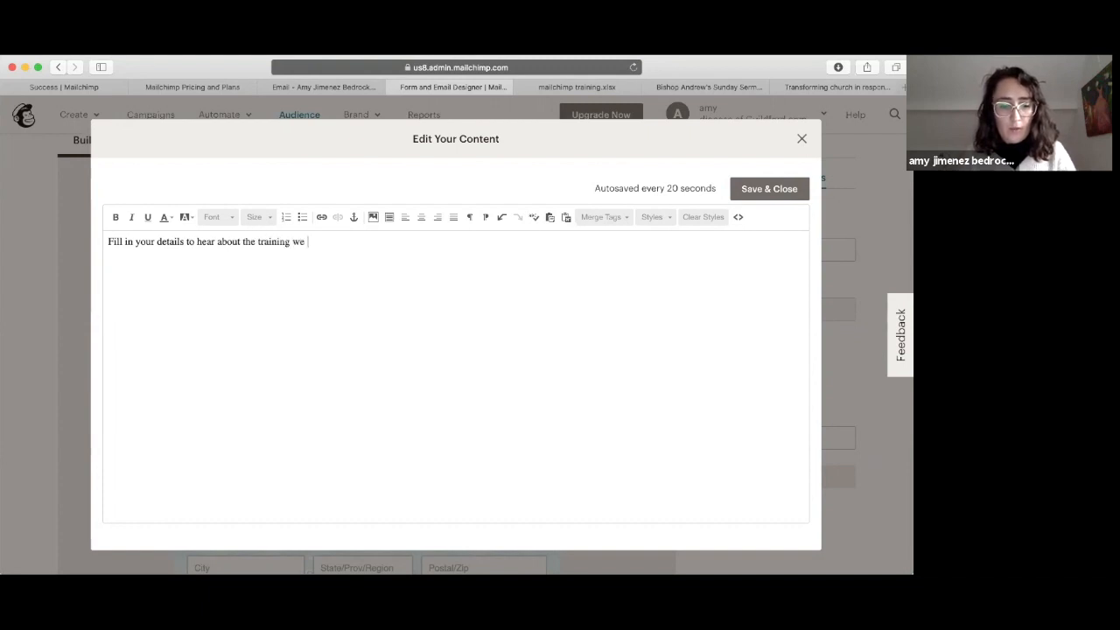
left_click(792, 189)
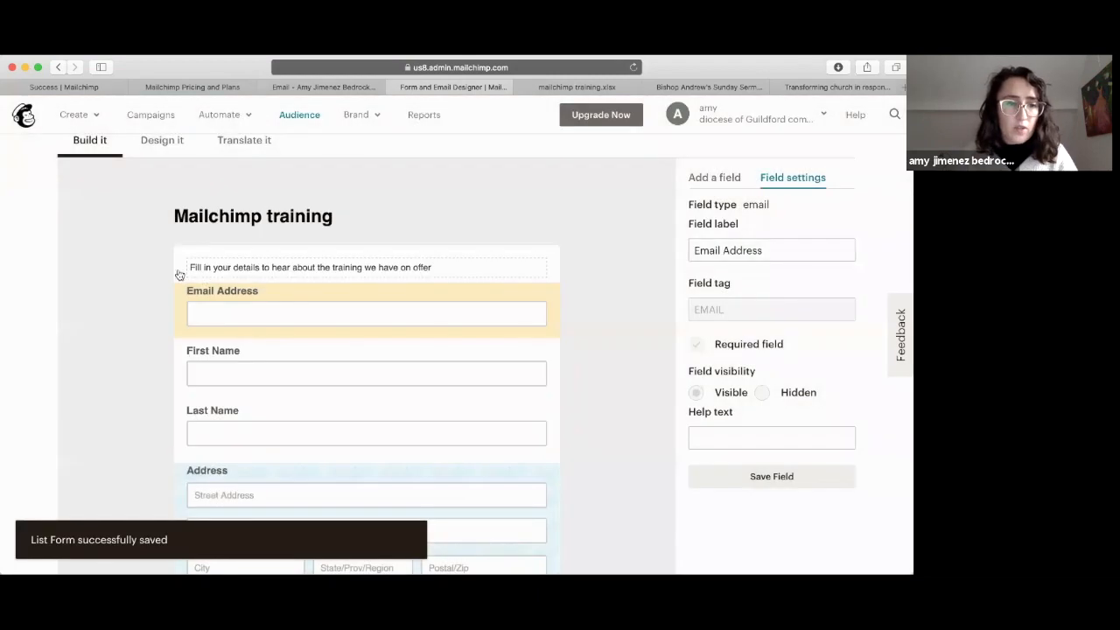
mouse_move(265, 222)
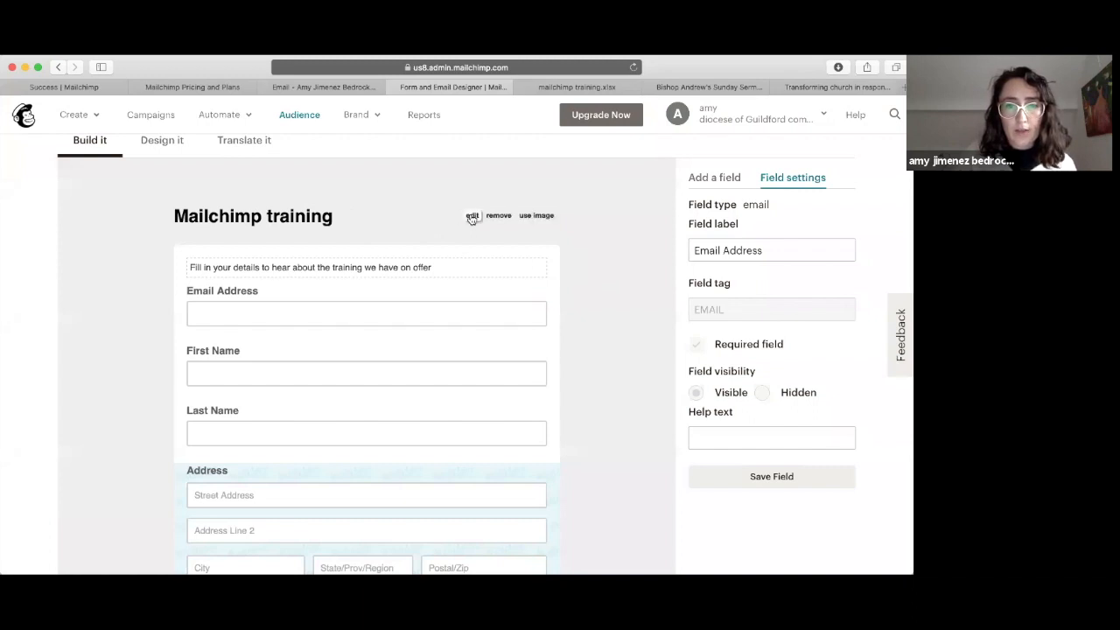
left_click(467, 217)
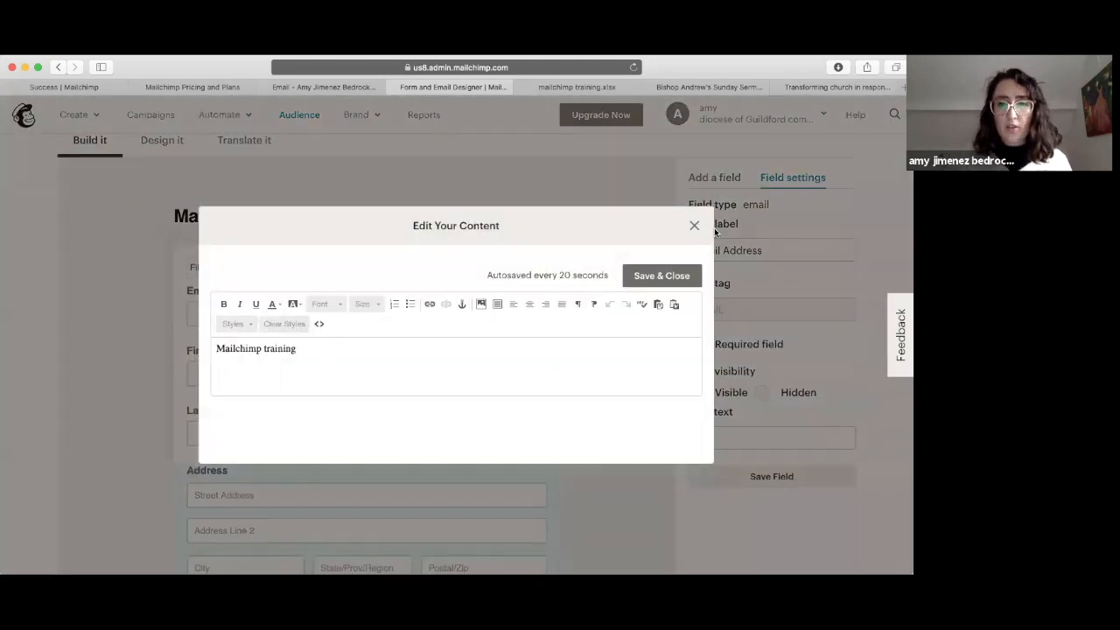
left_click(695, 225)
scroll(350, 318, "down", 10)
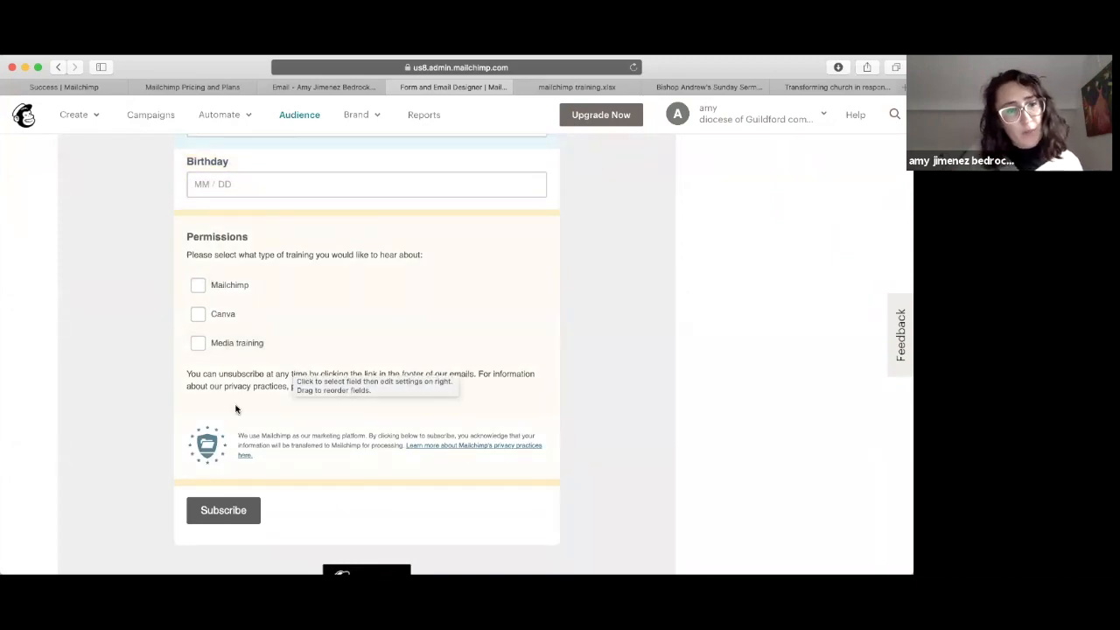
scroll(235, 409, "down", 2)
scroll(235, 409, "up", 12)
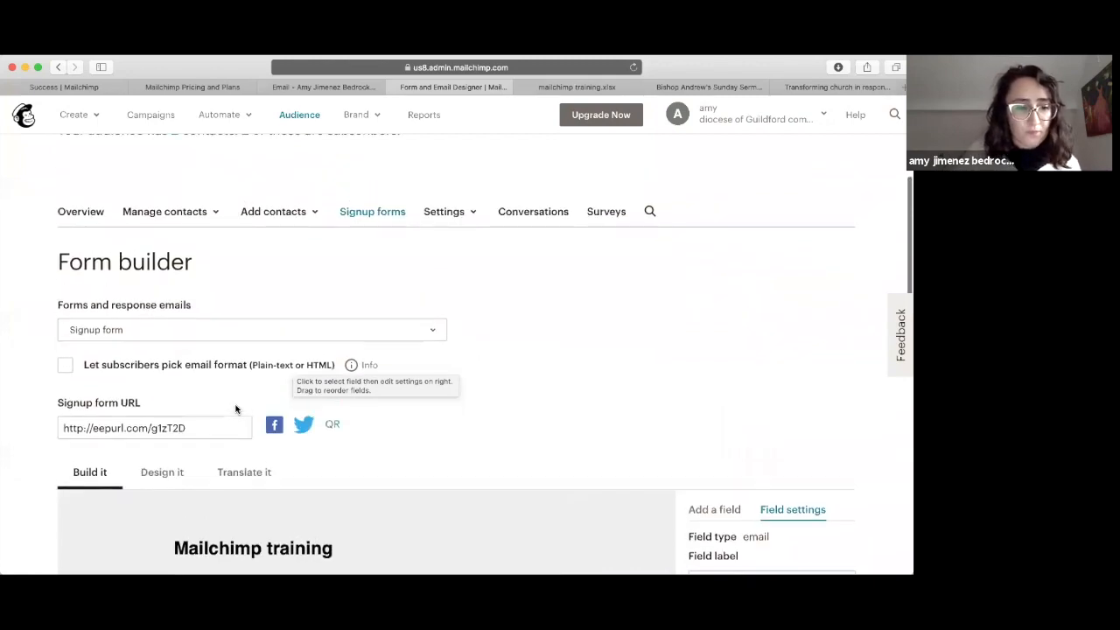
scroll(238, 406, "down", 5)
left_click(163, 198)
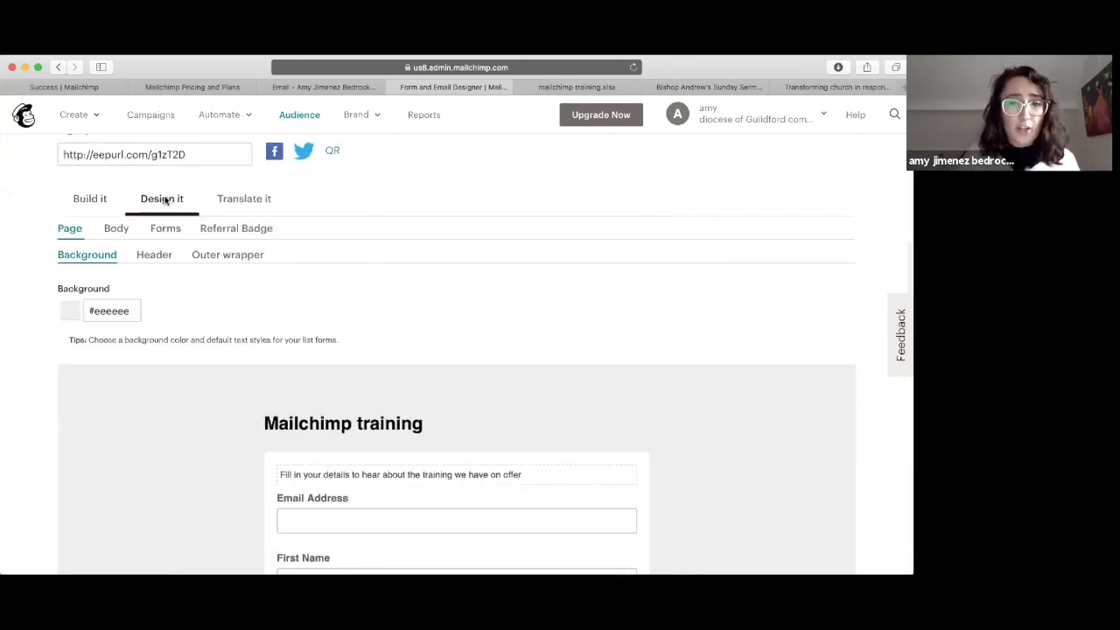
scroll(161, 333, "down", 2)
scroll(161, 332, "down", 3)
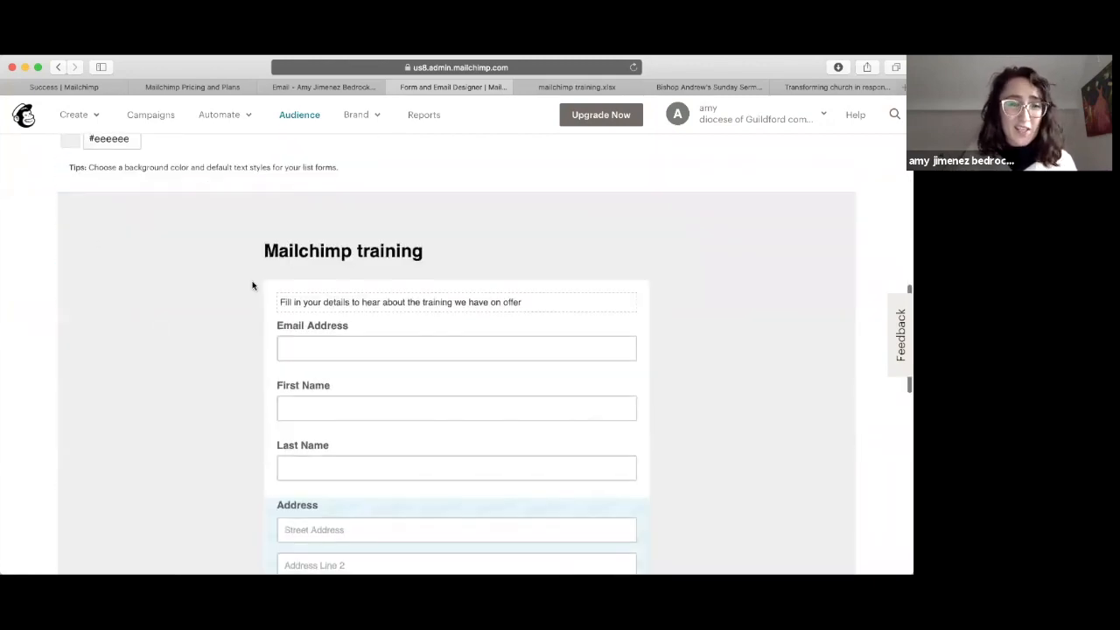
scroll(248, 331, "up", 10)
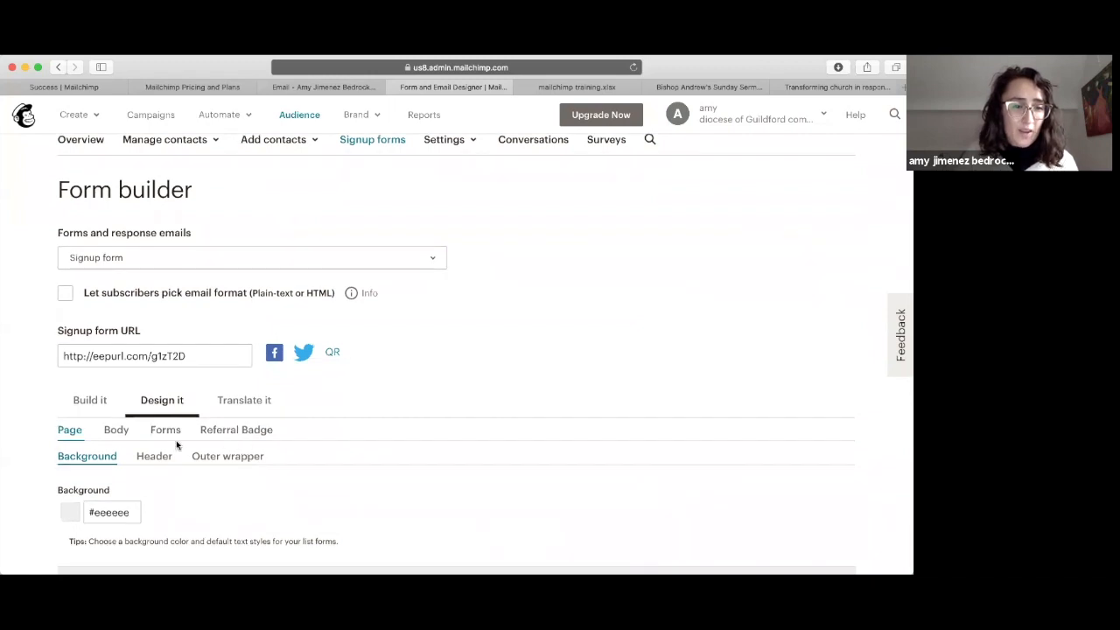
scroll(75, 432, "down", 3)
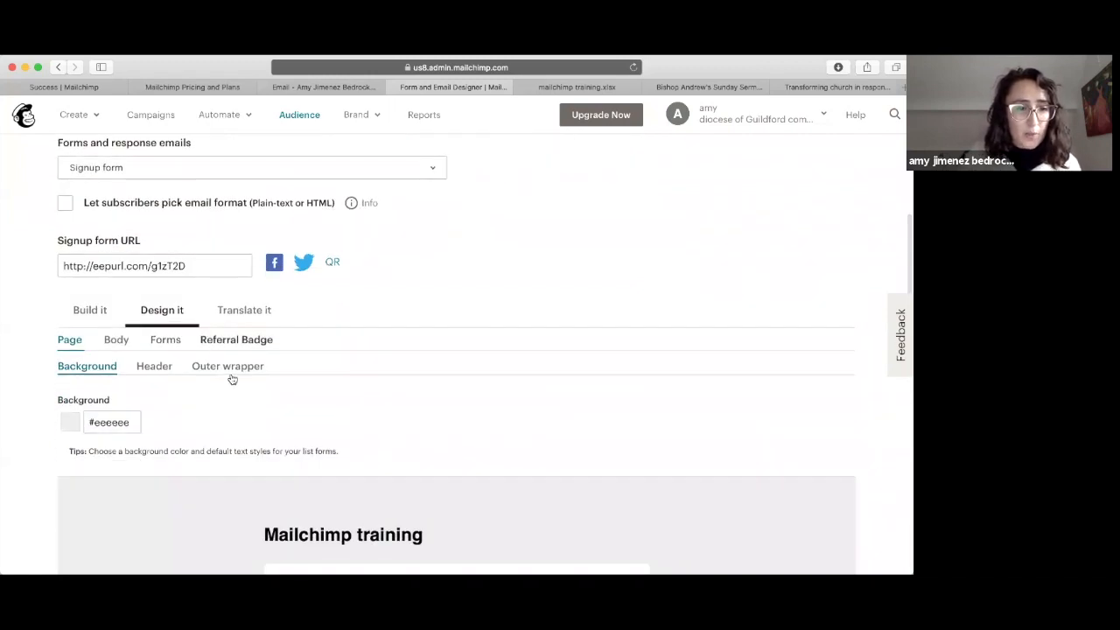
left_click(86, 310)
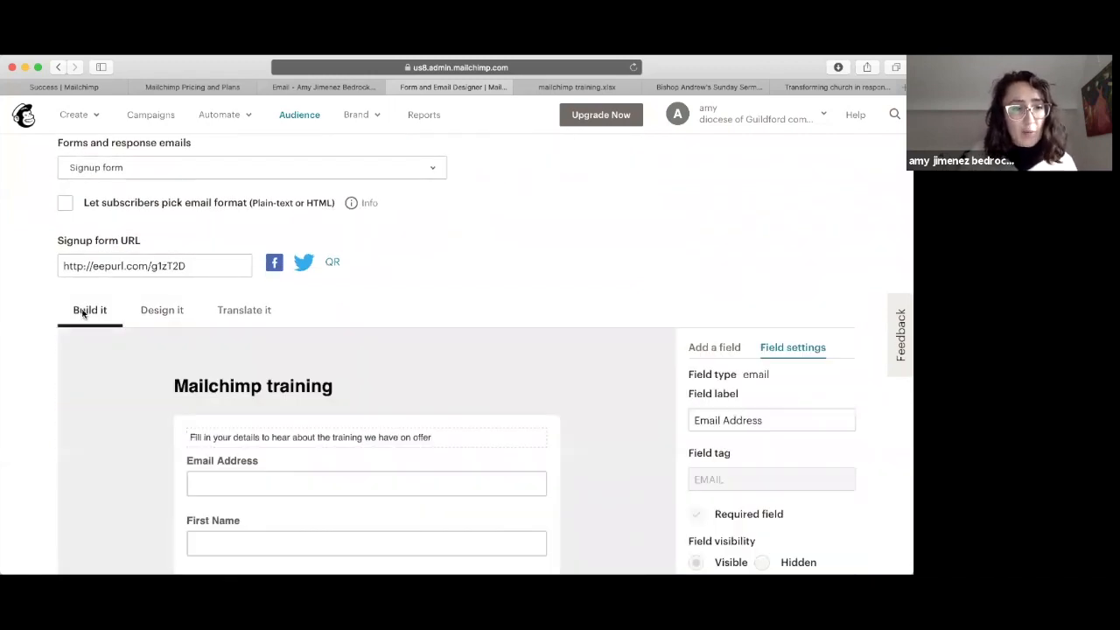
left_click(107, 265)
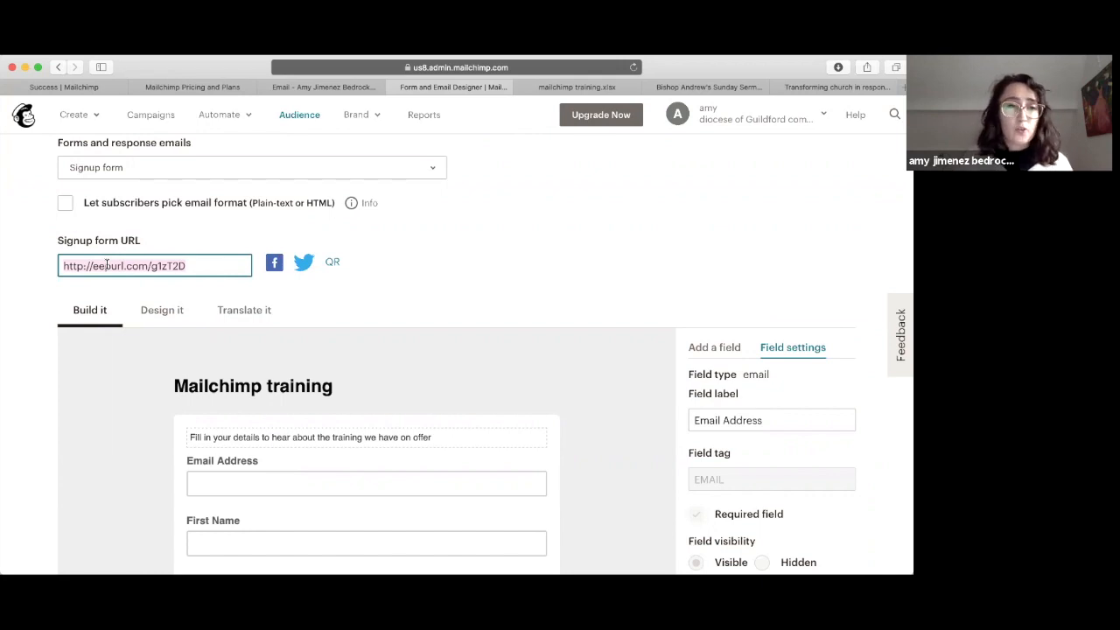
scroll(106, 266, "up", 2)
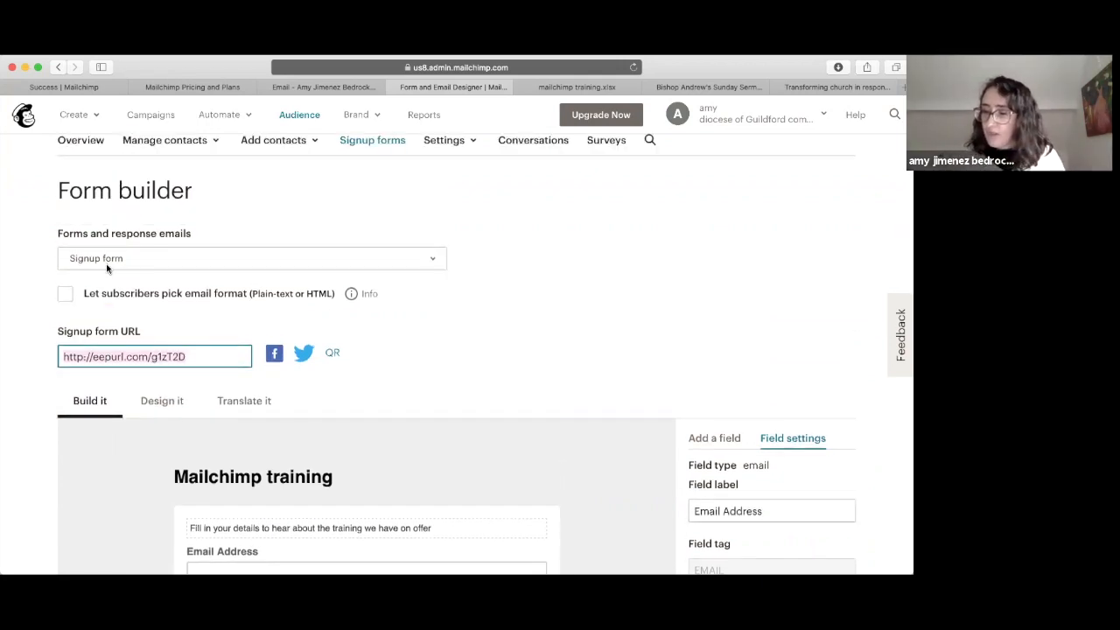
scroll(145, 214, "up", 5)
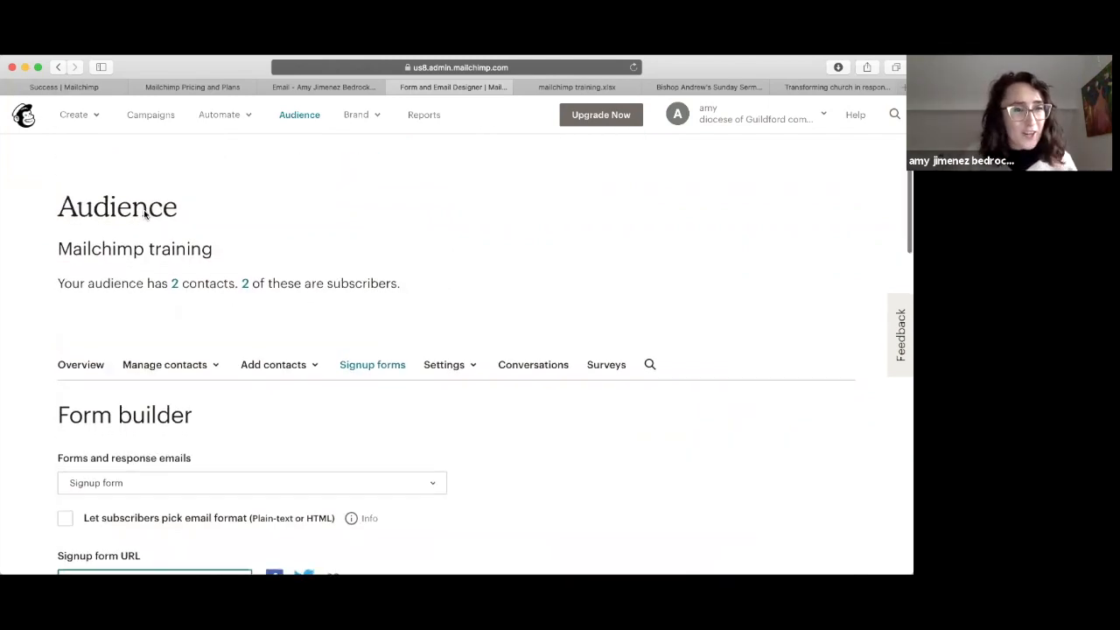
Step: Start a new email, browsing Automated and Plain-text before choosing Regular
left_click(67, 115)
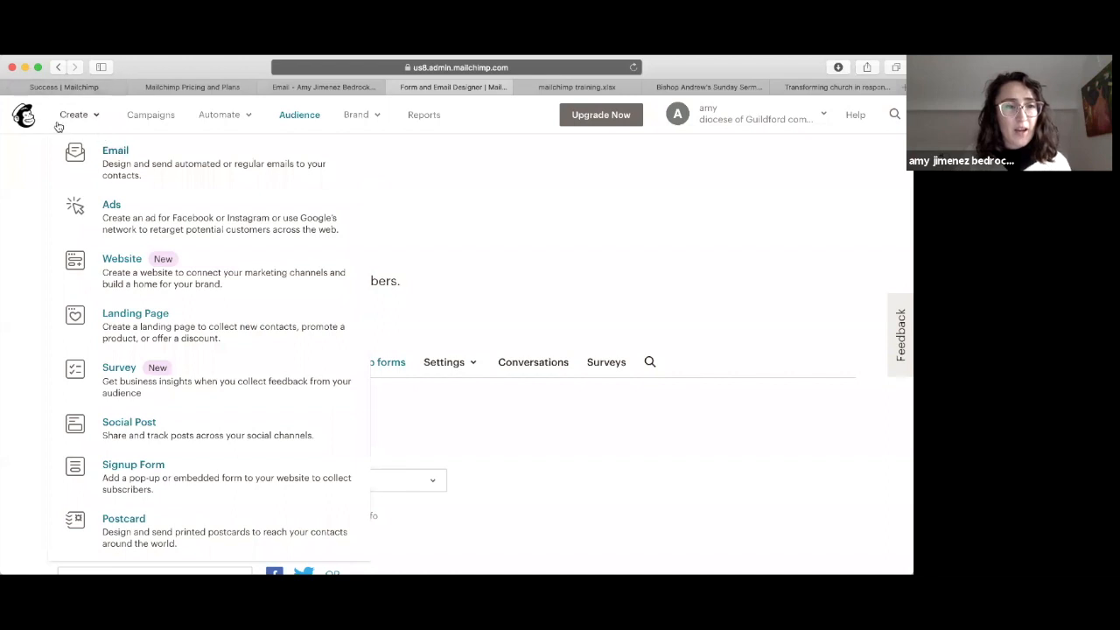
left_click(123, 168)
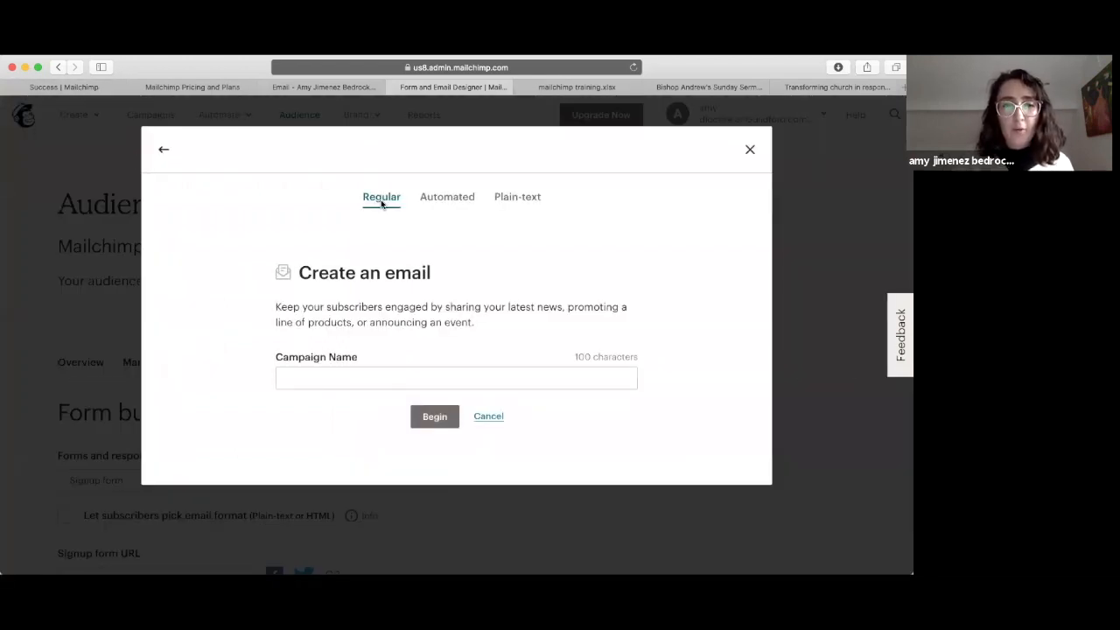
left_click(444, 208)
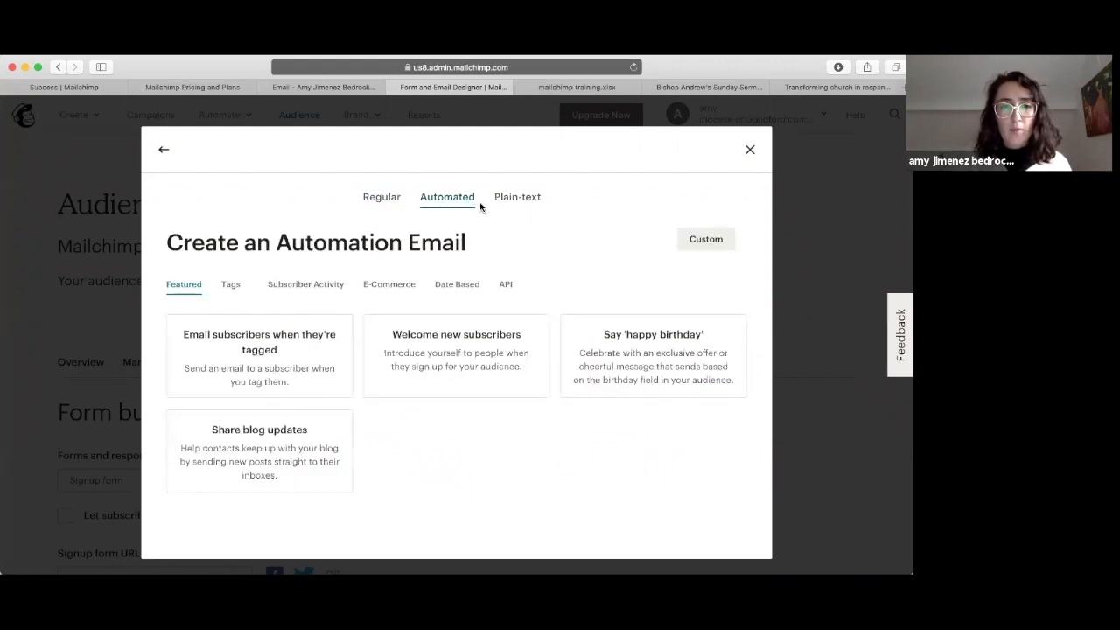
left_click(514, 199)
left_click(375, 202)
Step: Name the campaign 'First mailchimp training', fix the misspelling, and begin
left_click(317, 377)
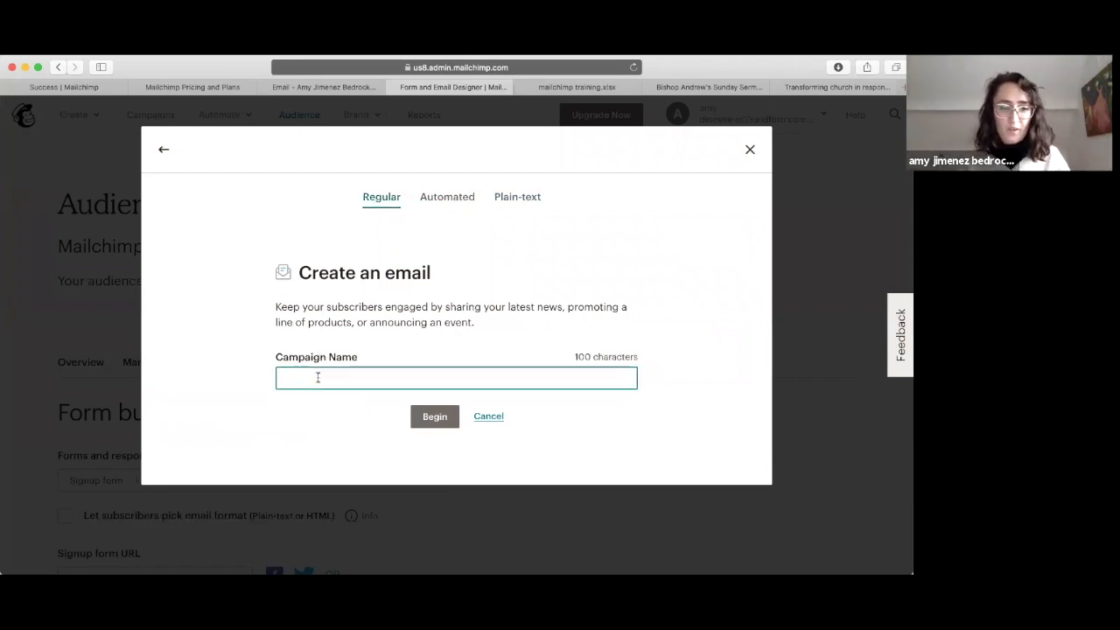
type("First ")
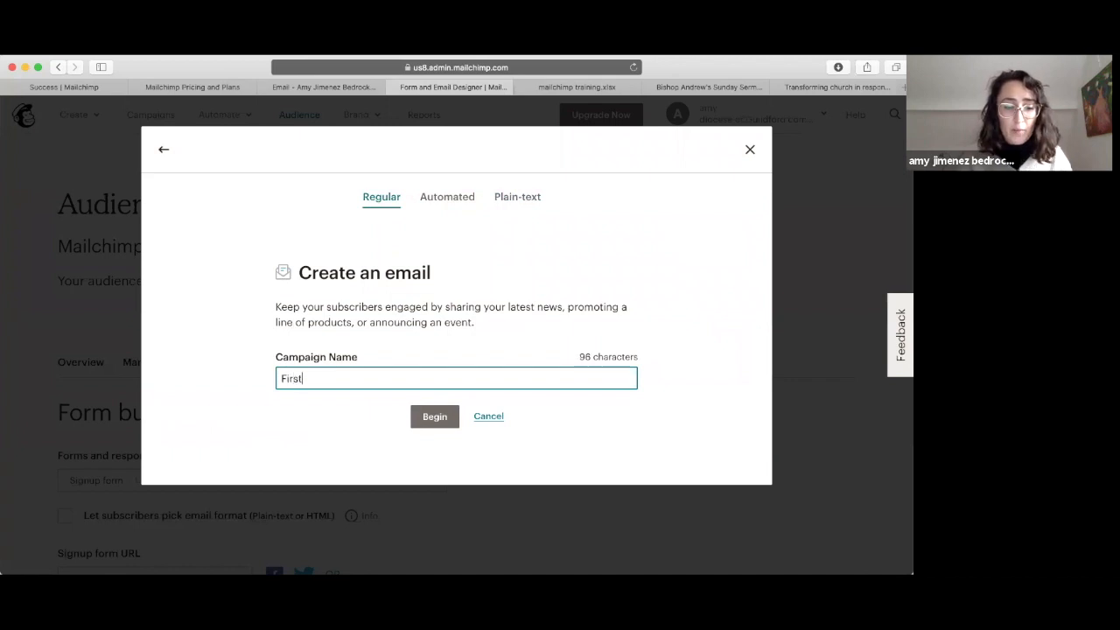
type("mcilahimp training")
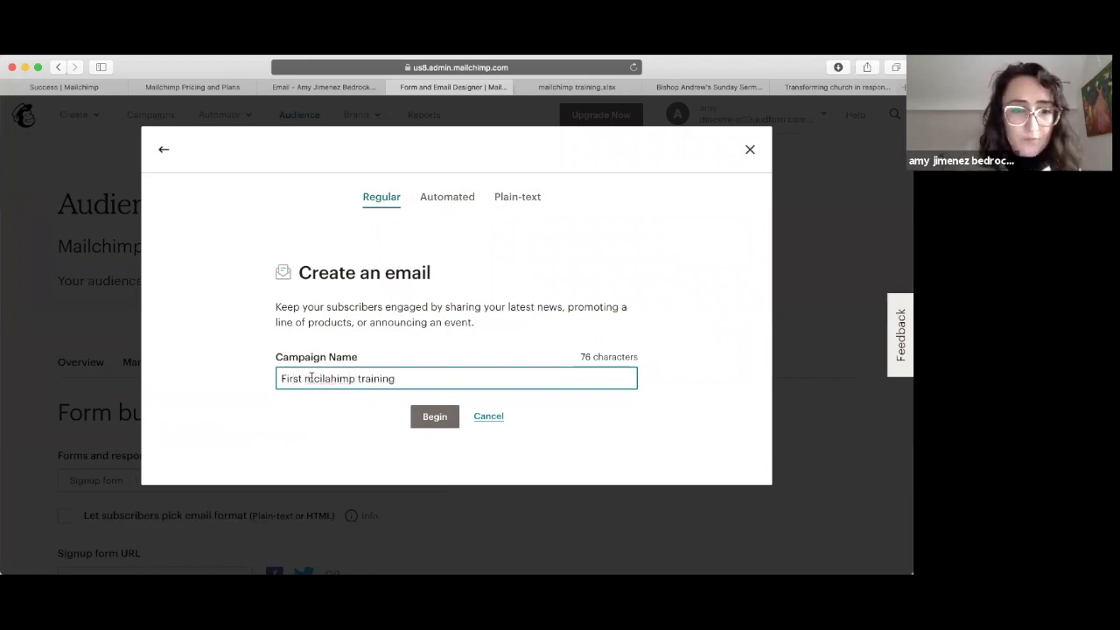
left_click(317, 378)
key("BackSpace")
type("a")
left_click(330, 378)
key("BackSpace")
type("c")
key("BackSpace")
type("c")
left_click(432, 424)
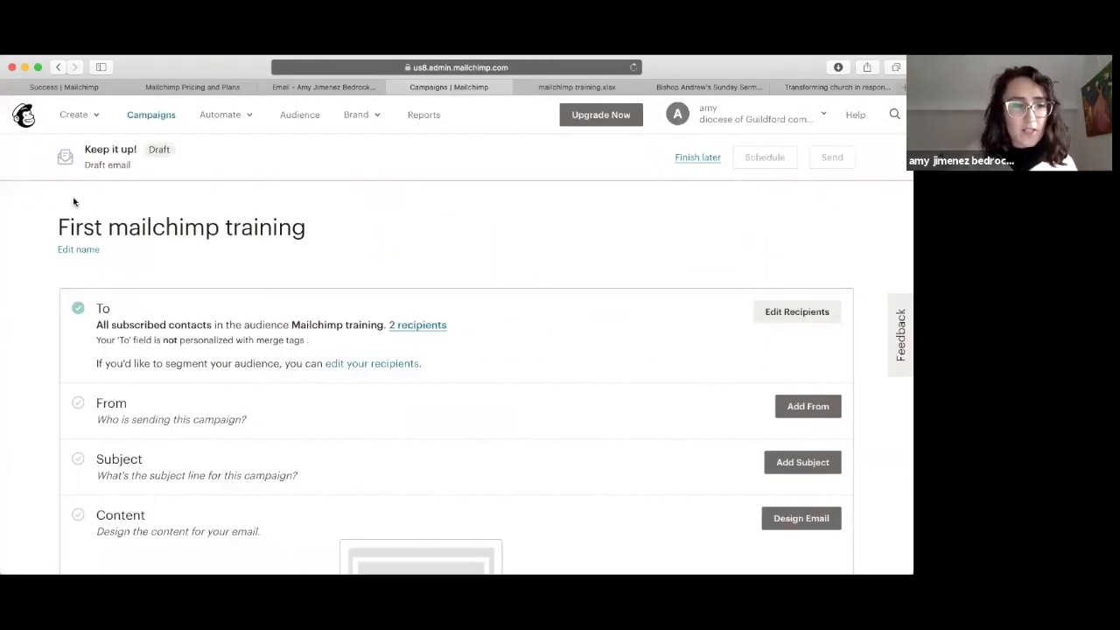
Step: Save the campaign's From line as Comms team with the comms team's e-mail address
scroll(116, 318, "down", 1)
scroll(115, 318, "up", 2)
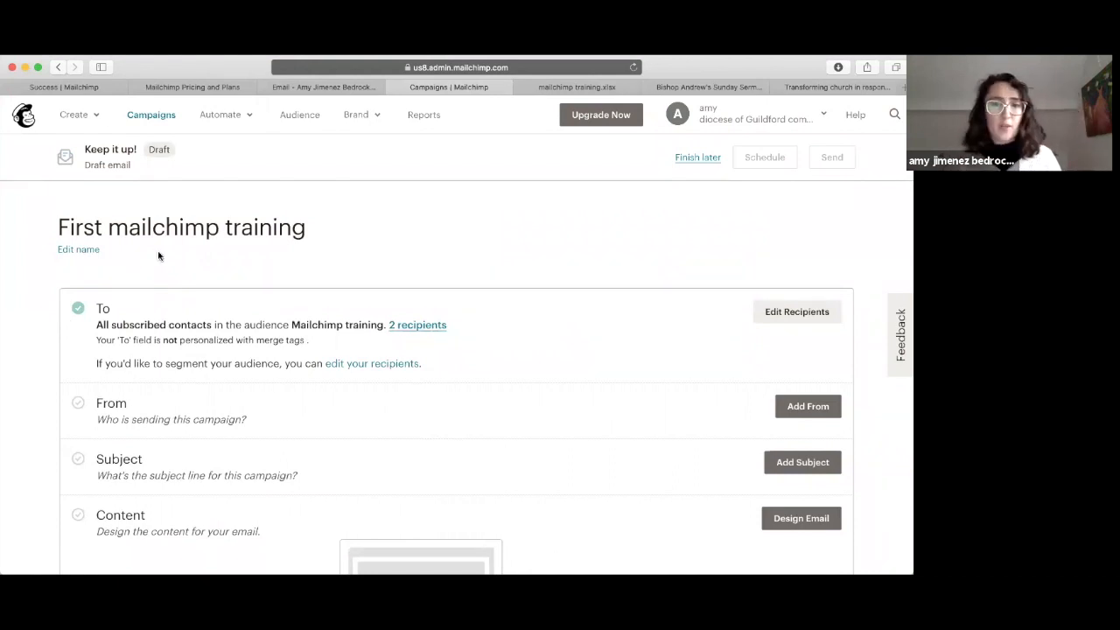
scroll(226, 390, "down", 2)
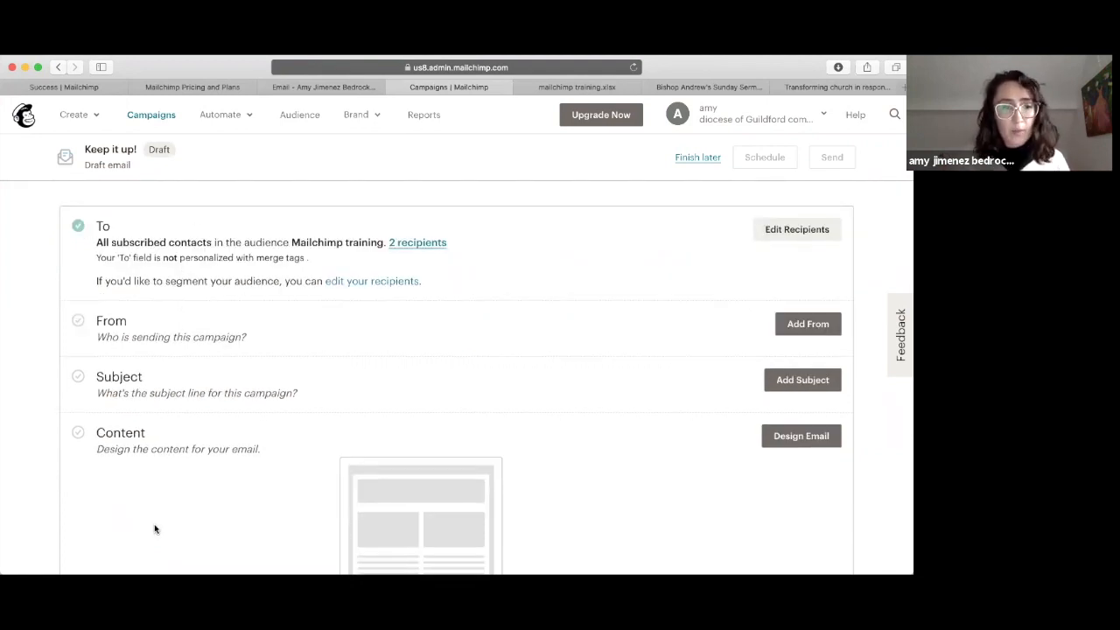
left_click(820, 324)
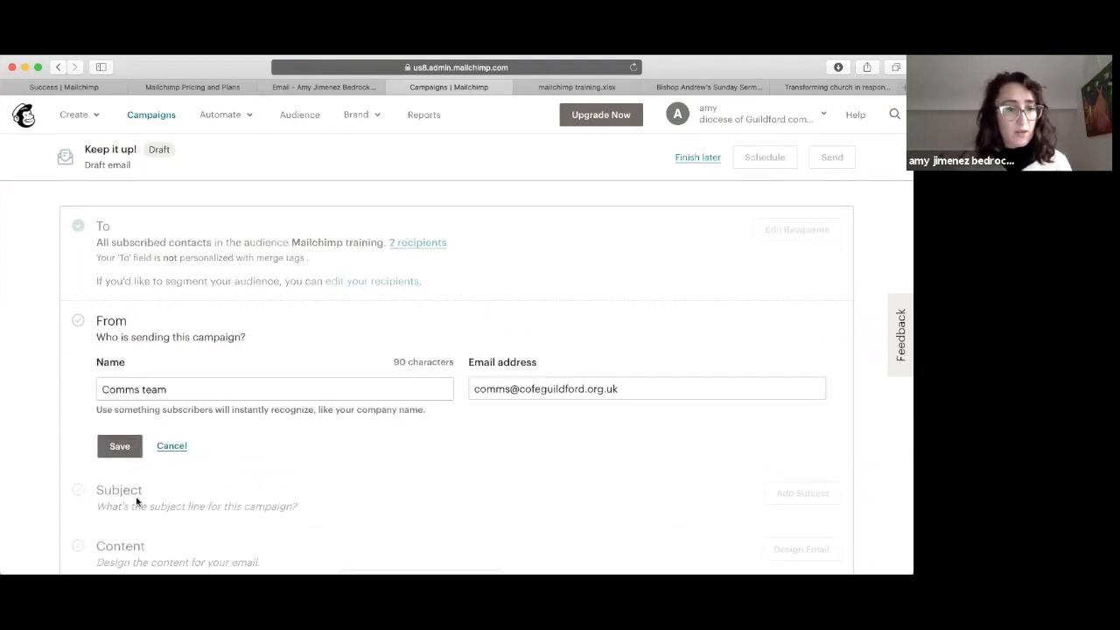
left_click(114, 448)
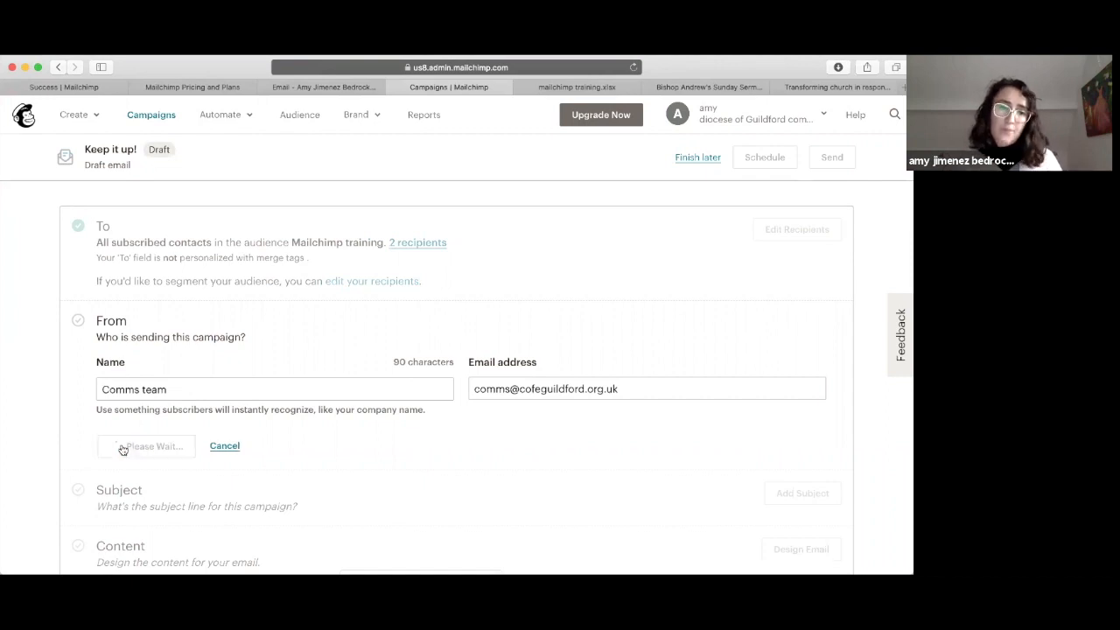
scroll(121, 450, "down", 2)
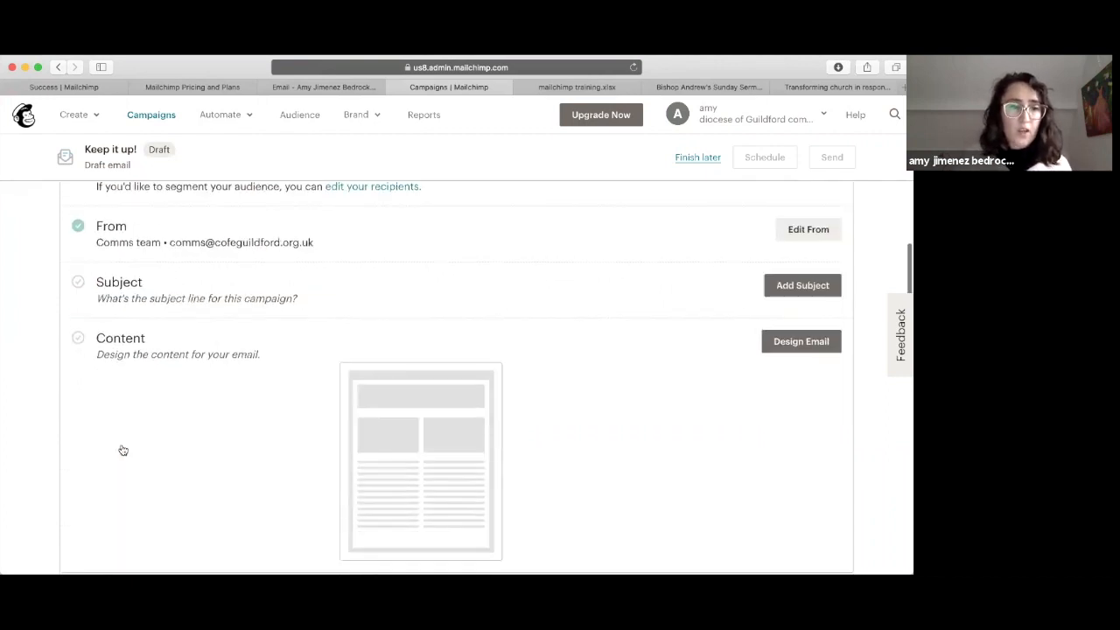
Step: Leave the subject line blank for now and move on to Design Email's template picker
left_click(769, 287)
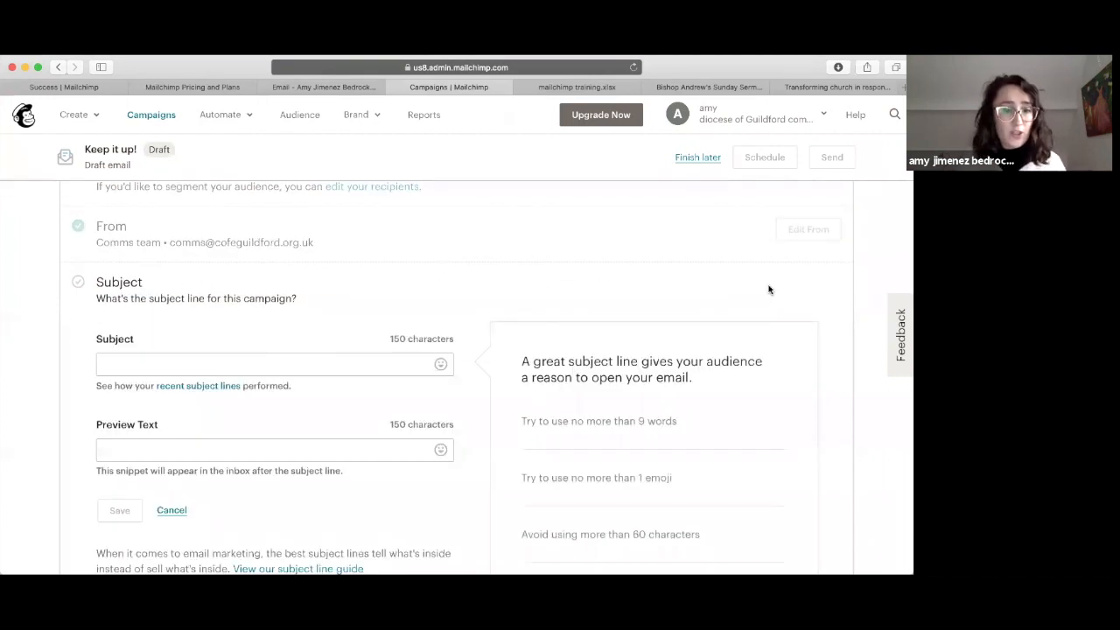
scroll(374, 325, "down", 3)
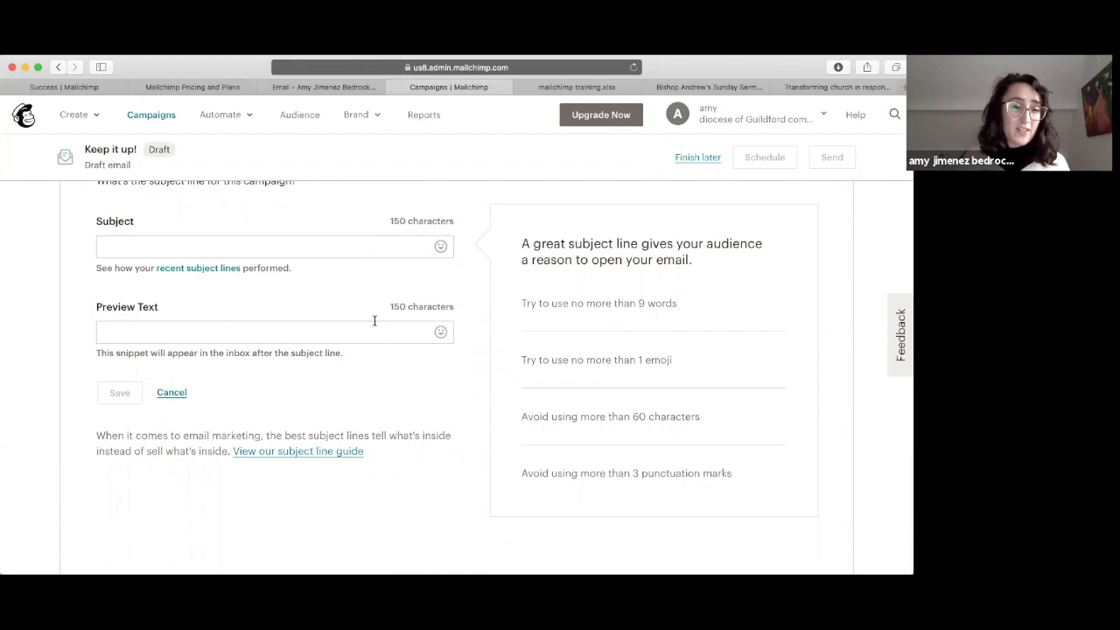
scroll(375, 323, "down", 5)
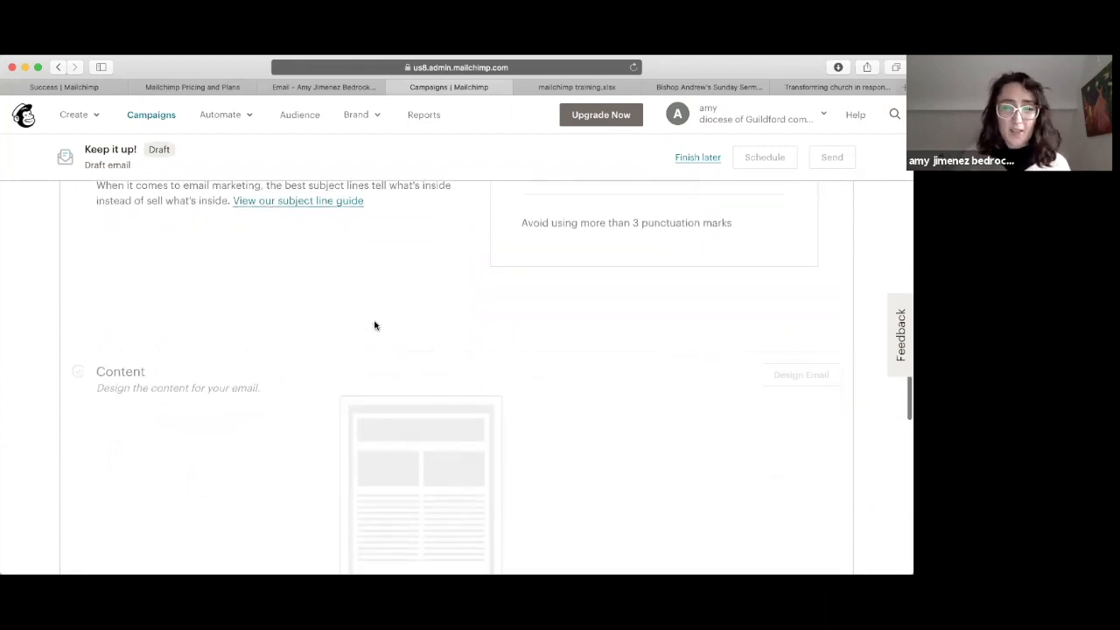
scroll(375, 326, "up", 10)
scroll(374, 325, "down", 9)
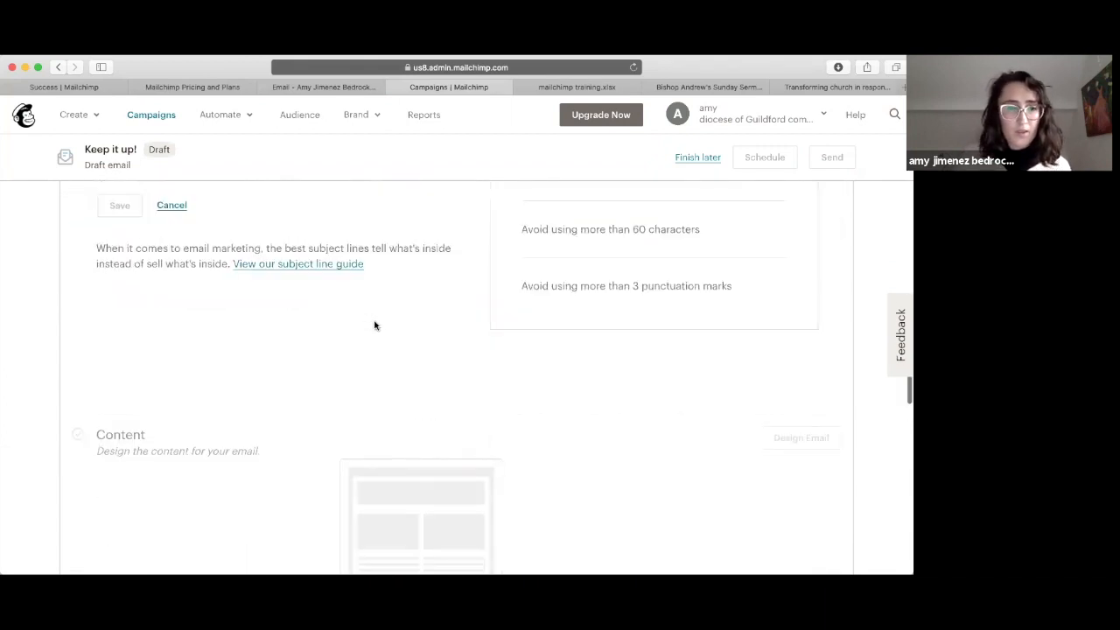
scroll(586, 413, "up", 2)
scroll(586, 413, "up", 6)
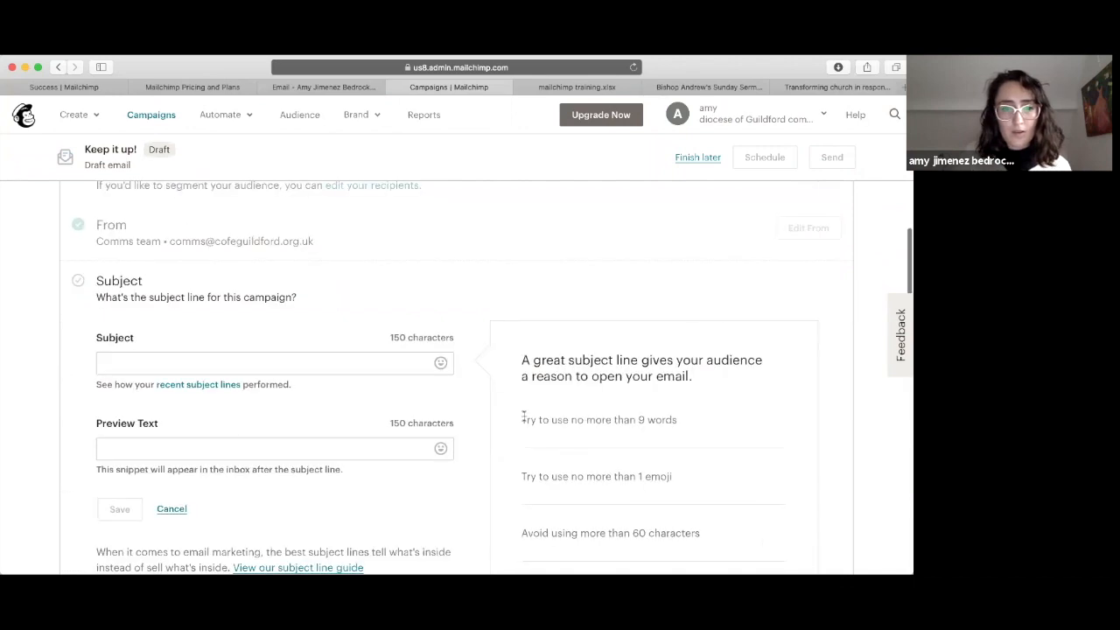
left_click(172, 510)
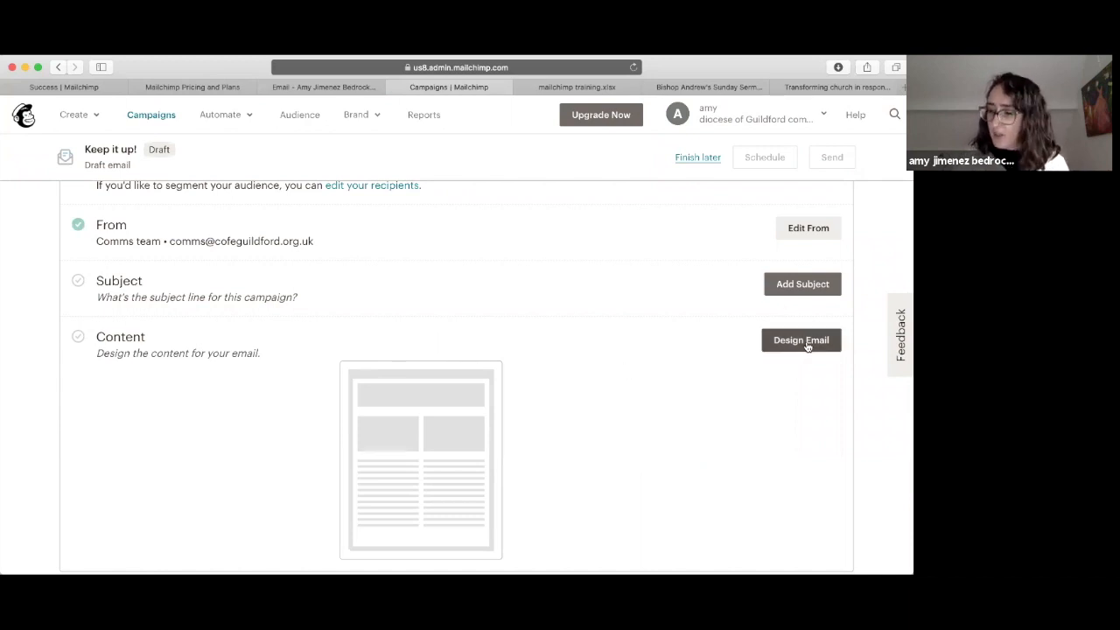
left_click(807, 345)
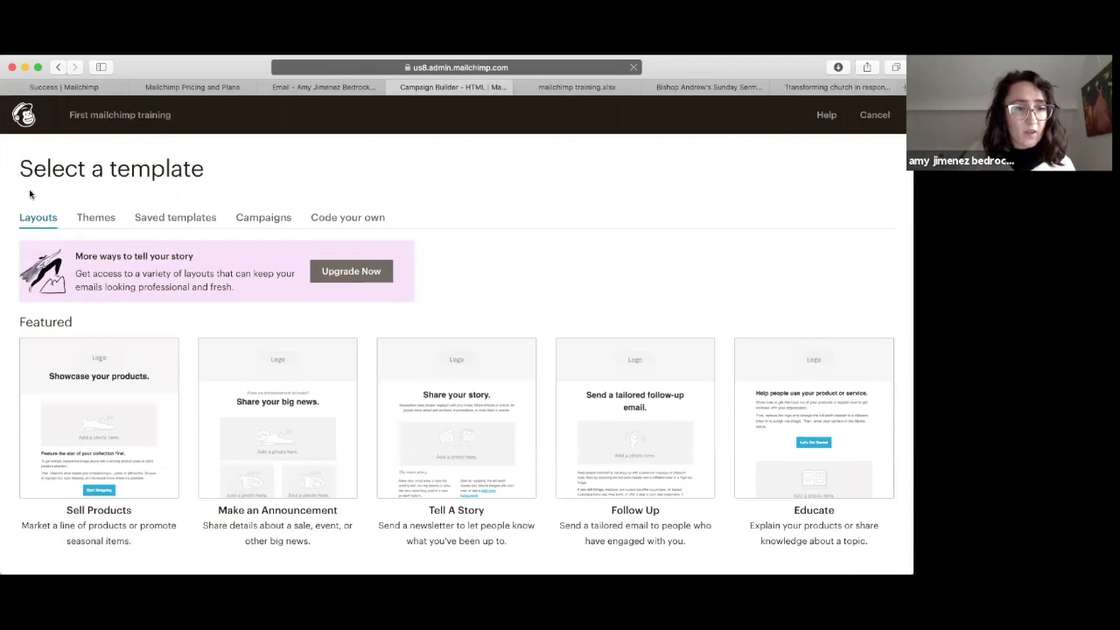
Step: Compare the Themes, Saved templates and Campaigns tabs, then browse the Themes gallery for a layout
left_click(90, 219)
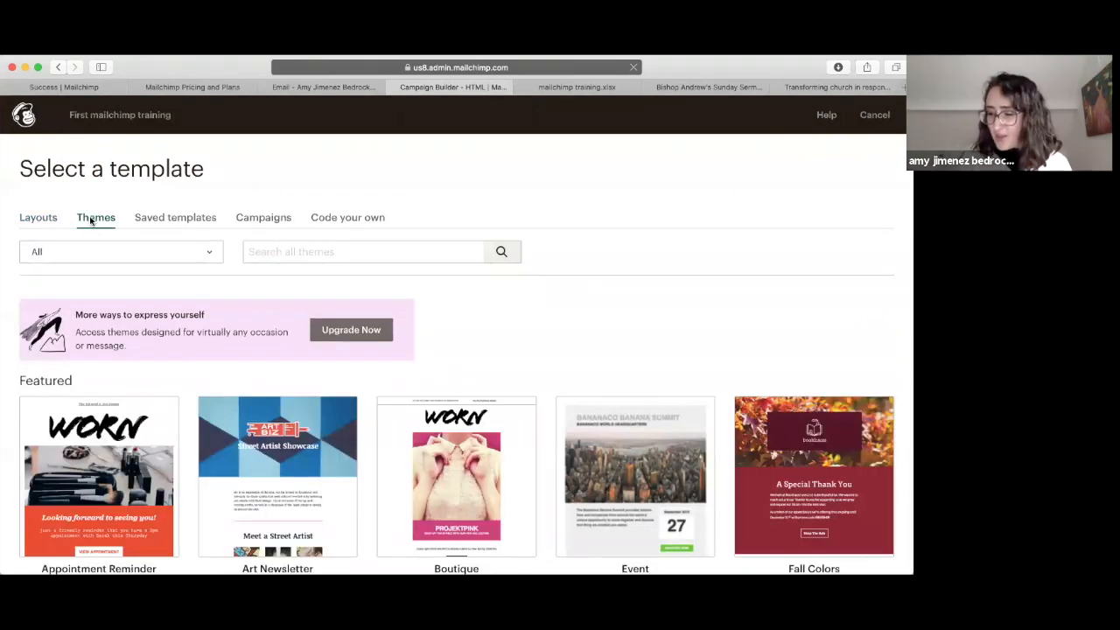
left_click(172, 220)
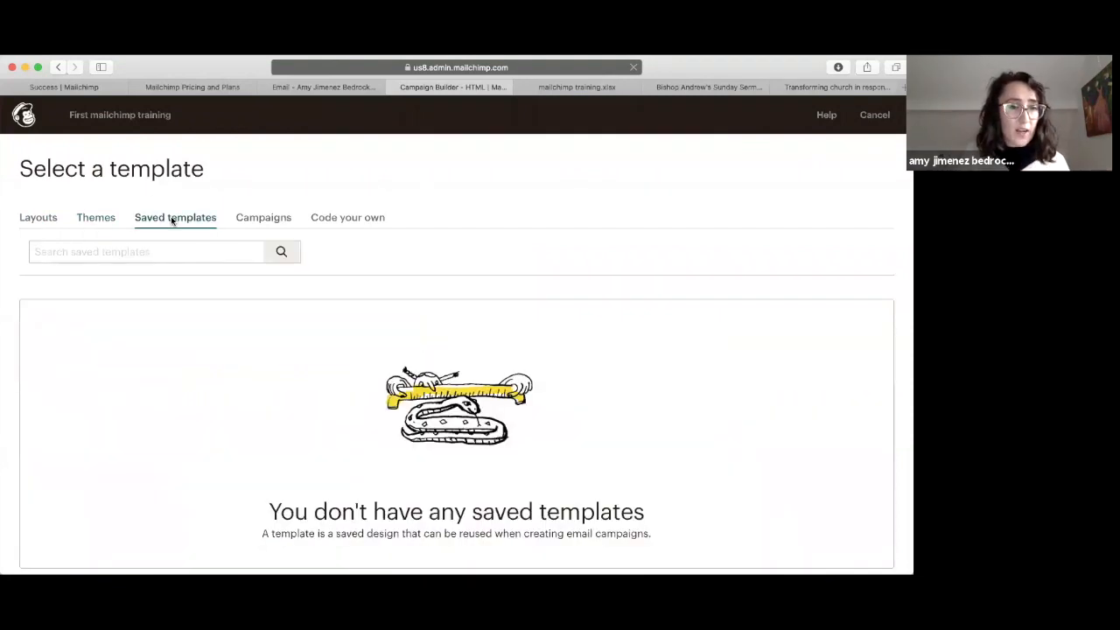
left_click(252, 219)
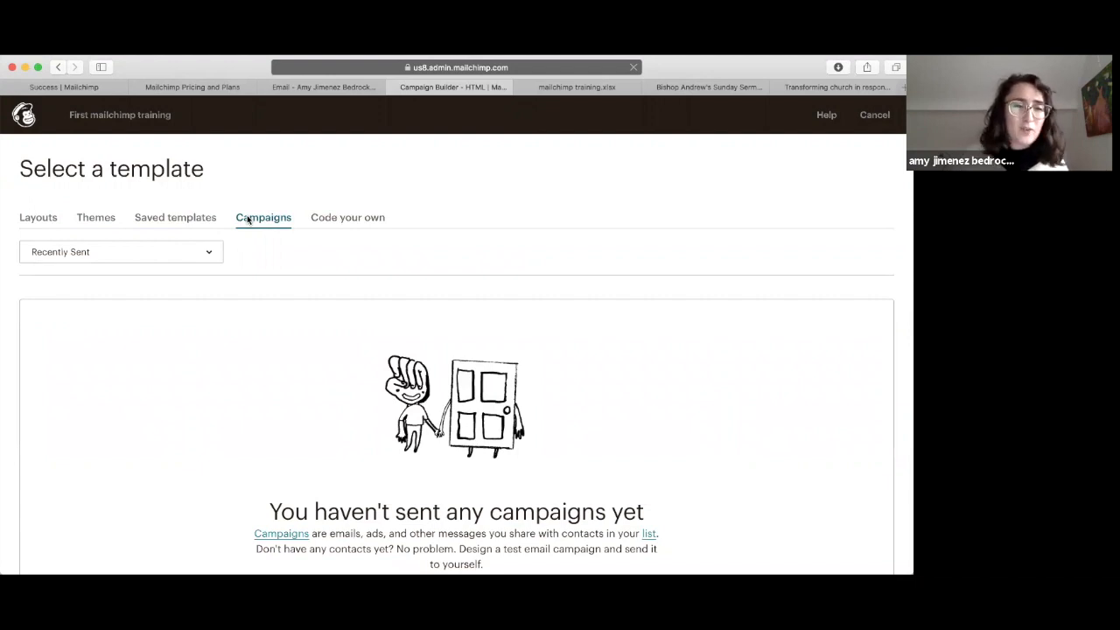
left_click(92, 221)
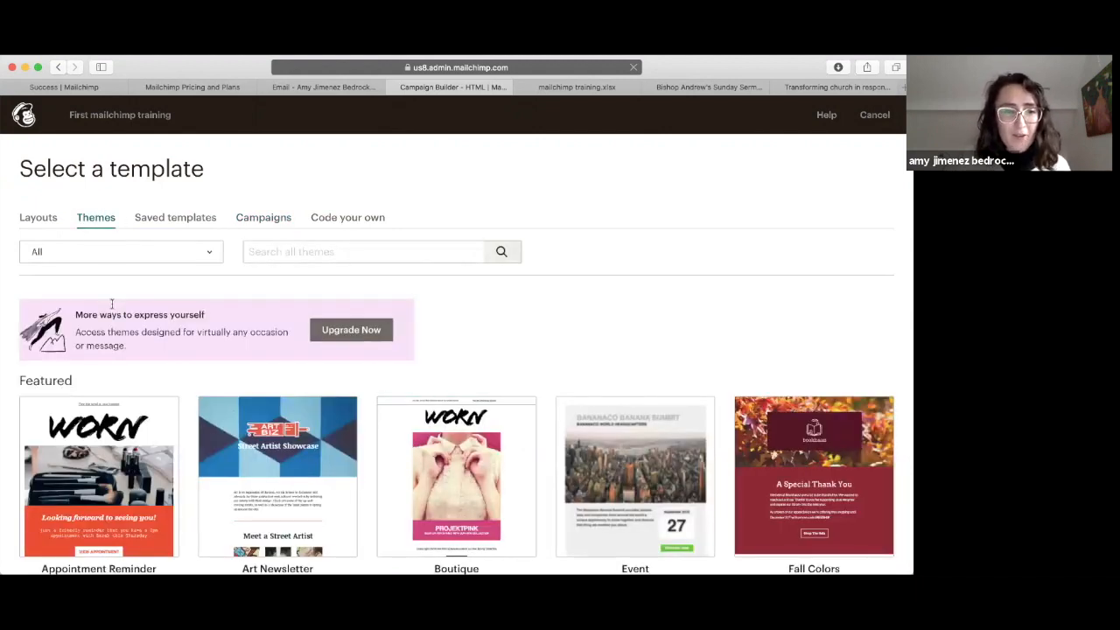
scroll(111, 303, "down", 3)
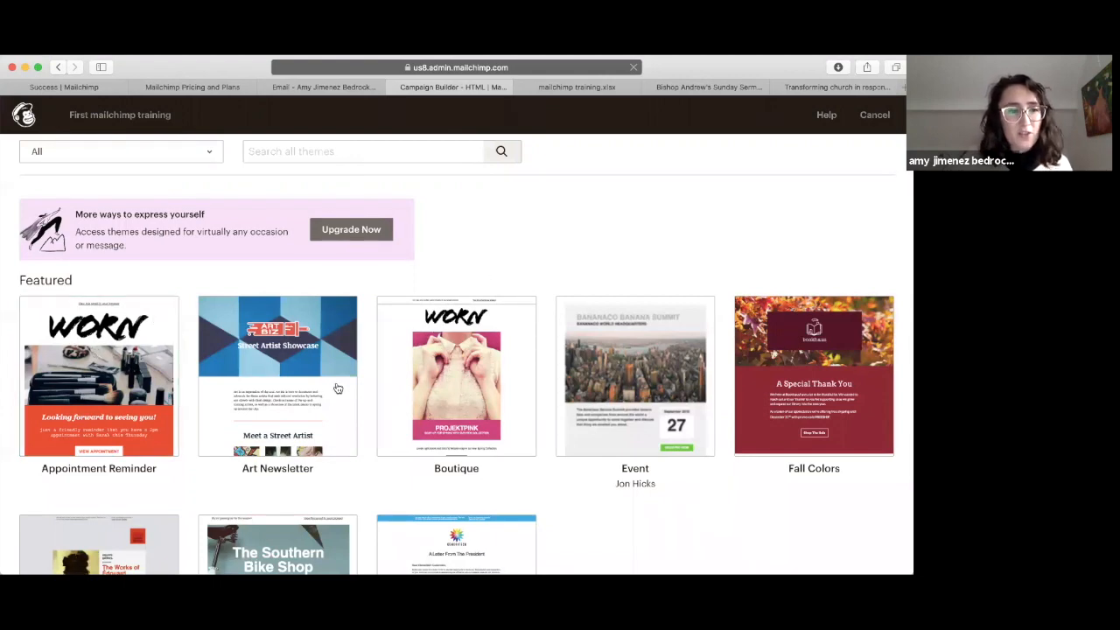
scroll(275, 368, "down", 3)
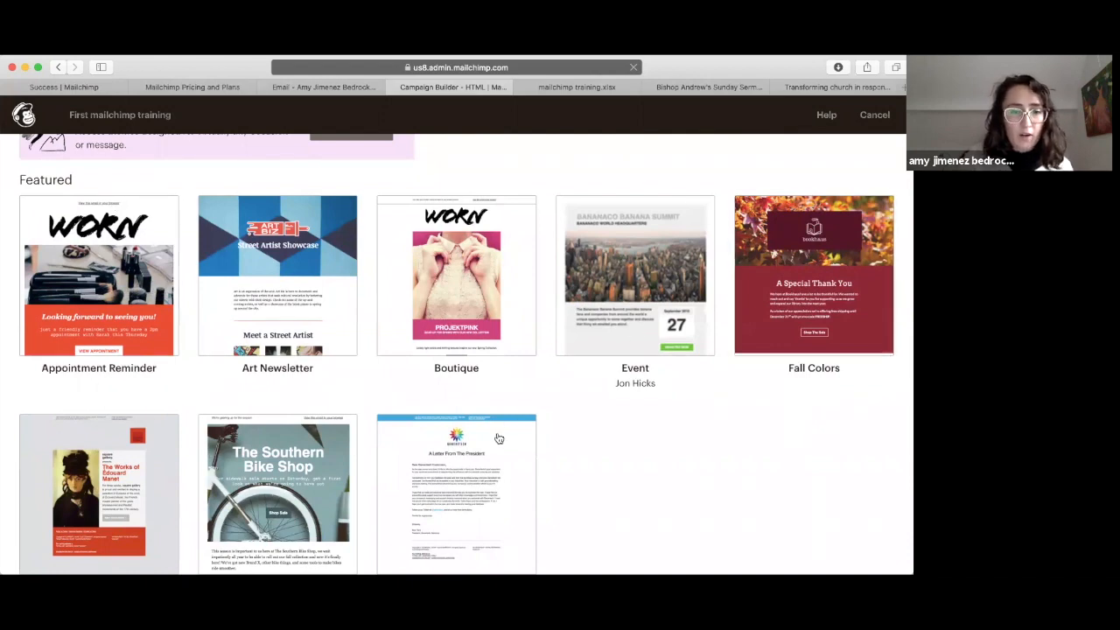
scroll(745, 453, "down", 5)
scroll(745, 453, "up", 5)
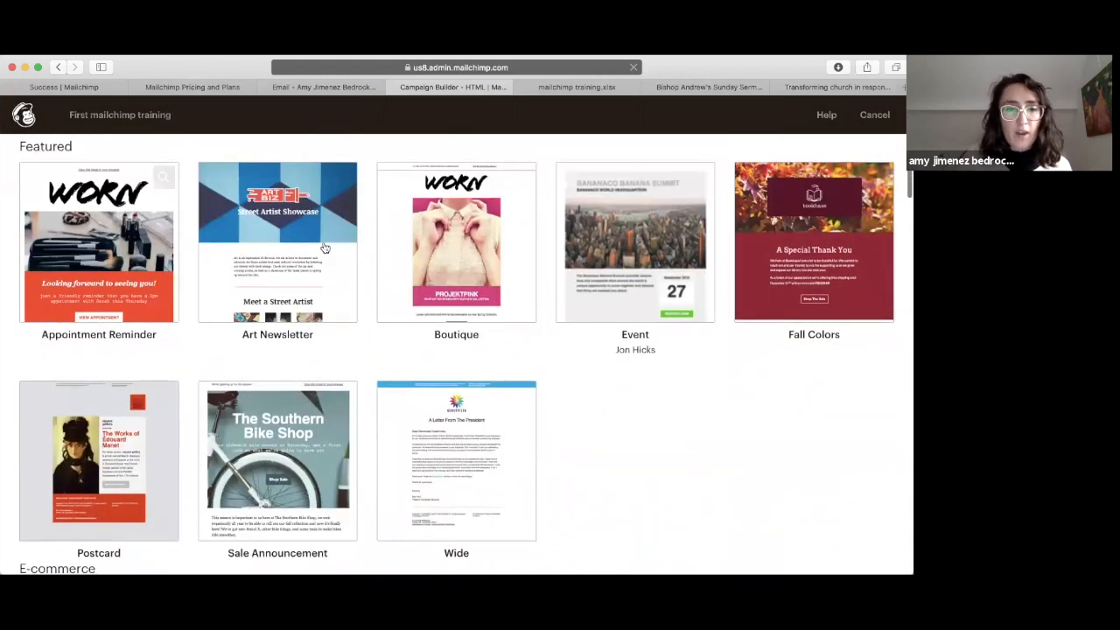
scroll(77, 453, "down", 5)
scroll(77, 452, "down", 3)
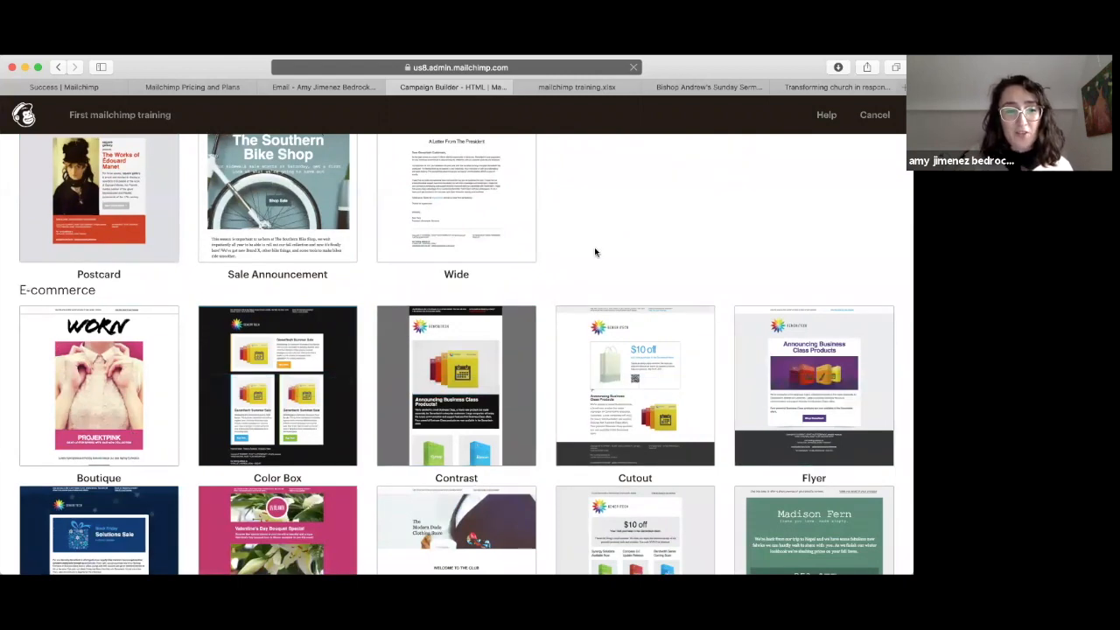
scroll(595, 250, "up", 7)
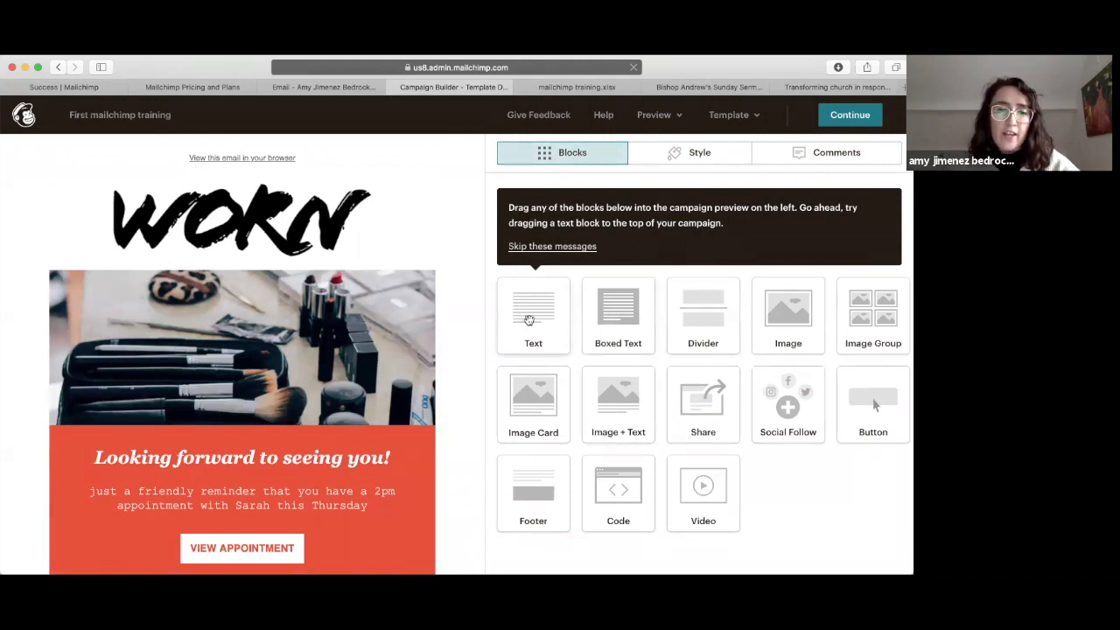
Step: Select the WORN header image block and choose Replace to bring up Content Studio
left_click_drag(529, 320, 507, 294)
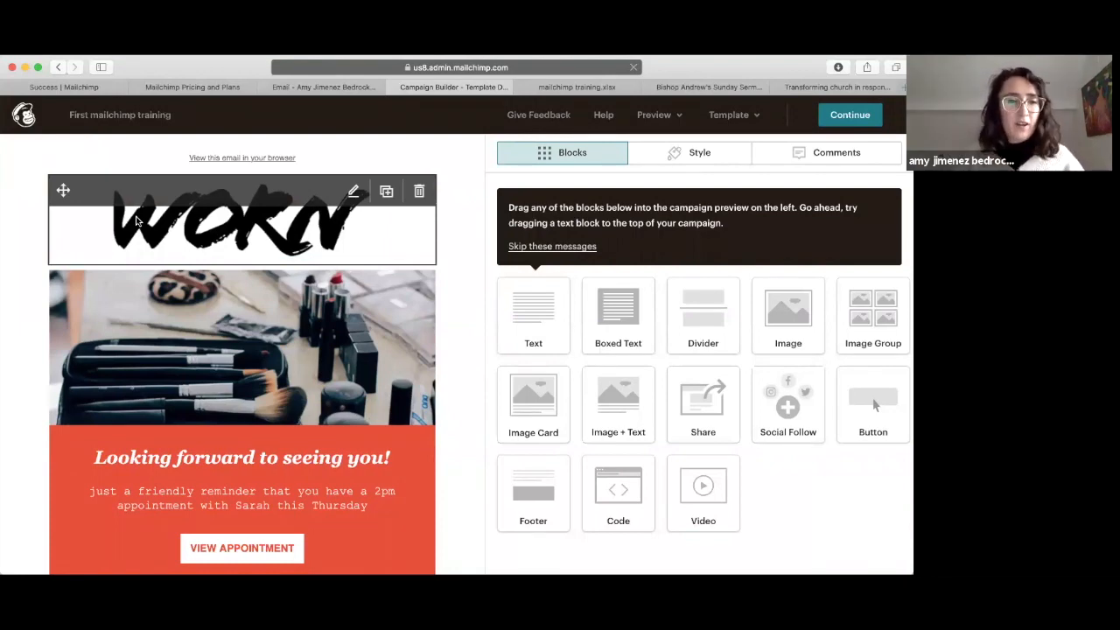
left_click(137, 220)
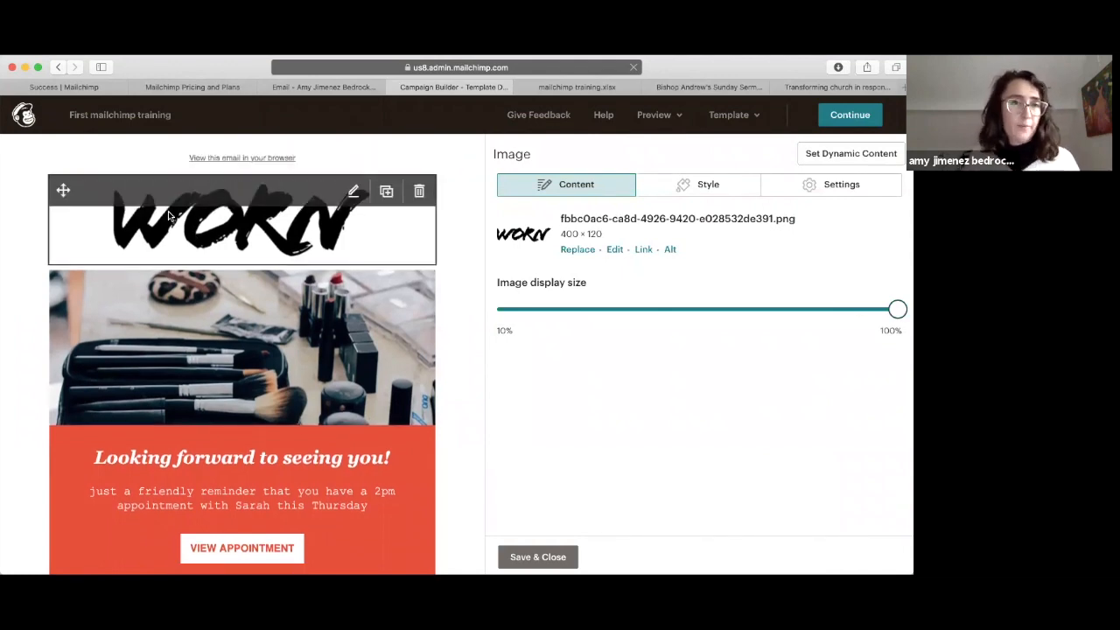
left_click(578, 251)
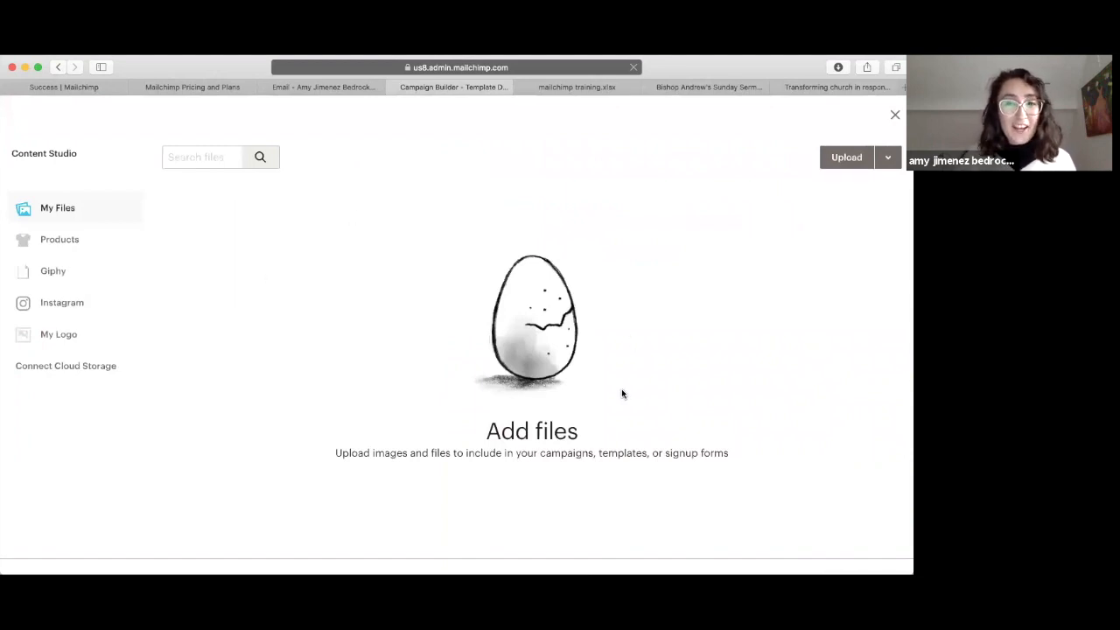
Step: Upload diocese-of-guildford-tctl-logo-white.png, insert it into the header image block and save
left_click(840, 158)
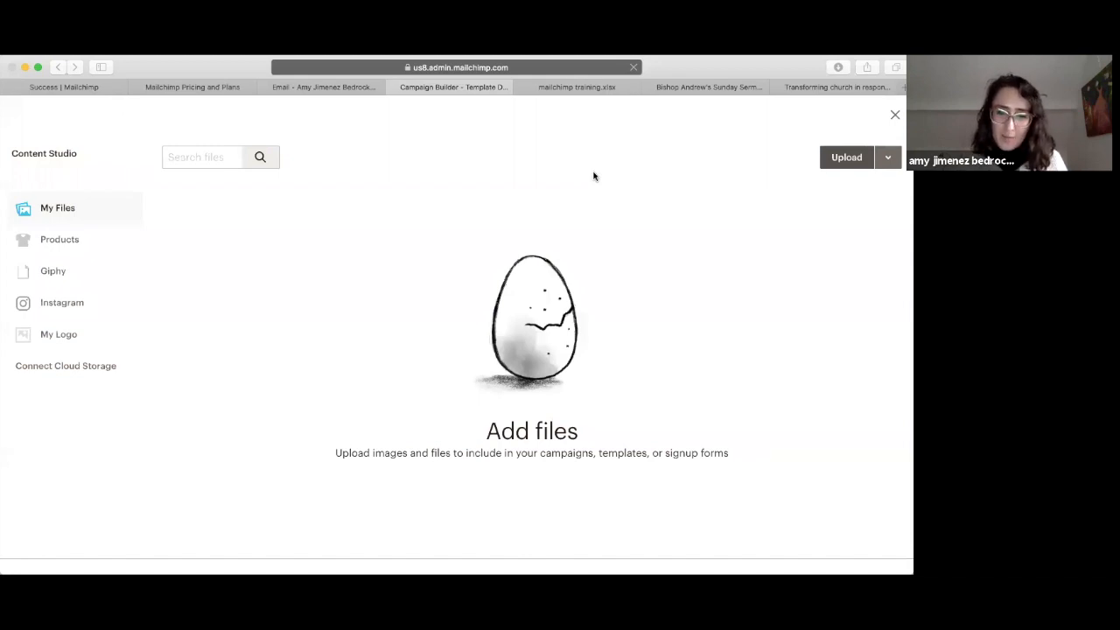
left_click(676, 371)
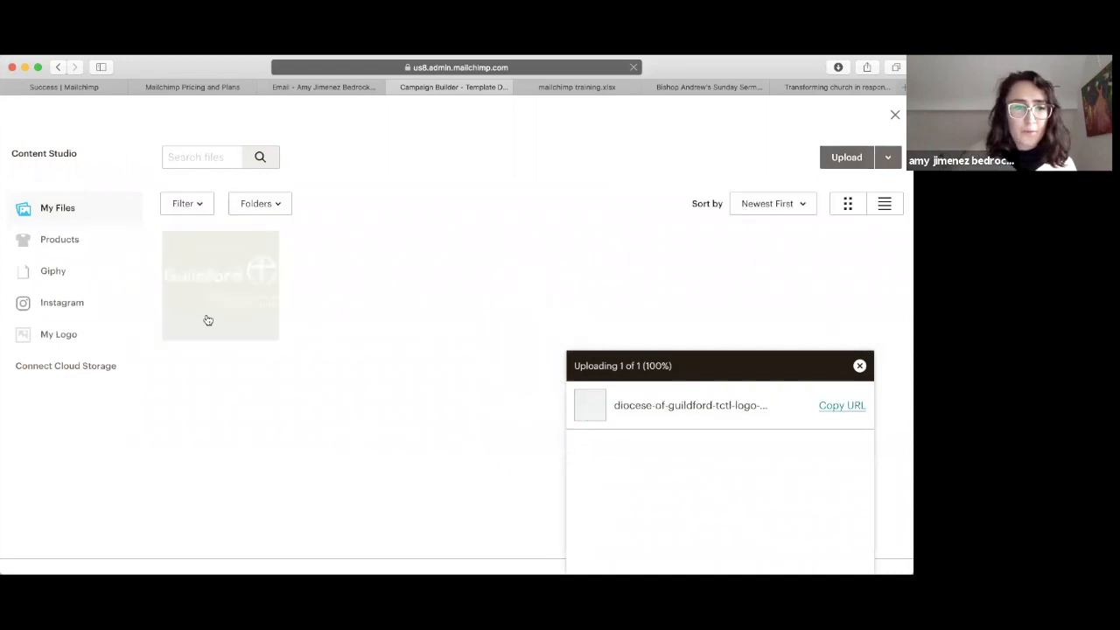
left_click(195, 313)
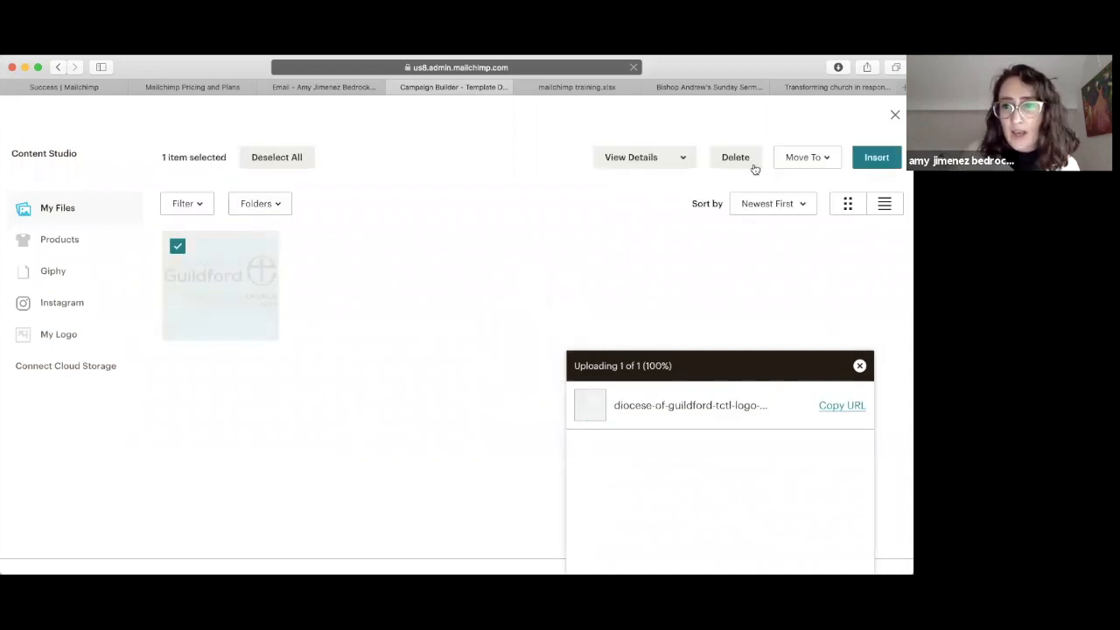
left_click(876, 158)
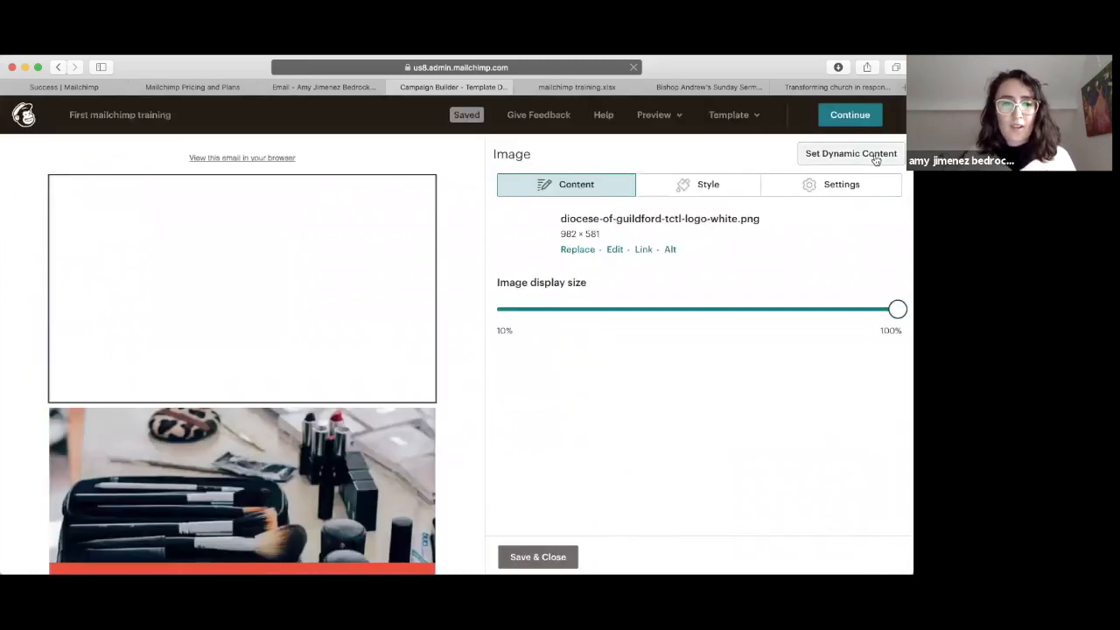
mouse_move(58, 362)
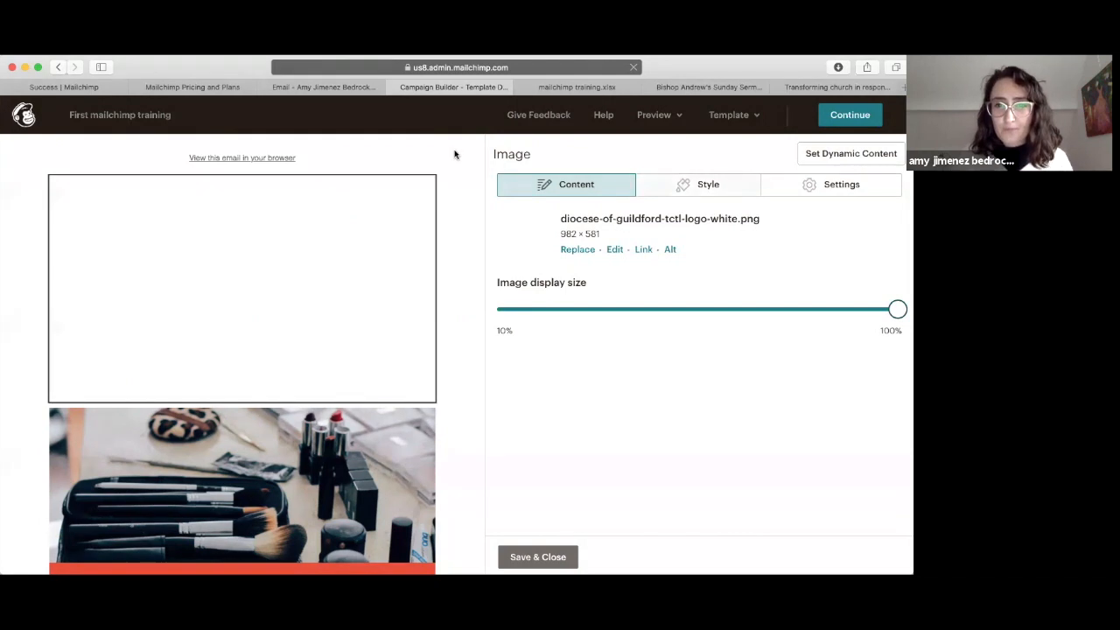
left_click(539, 556)
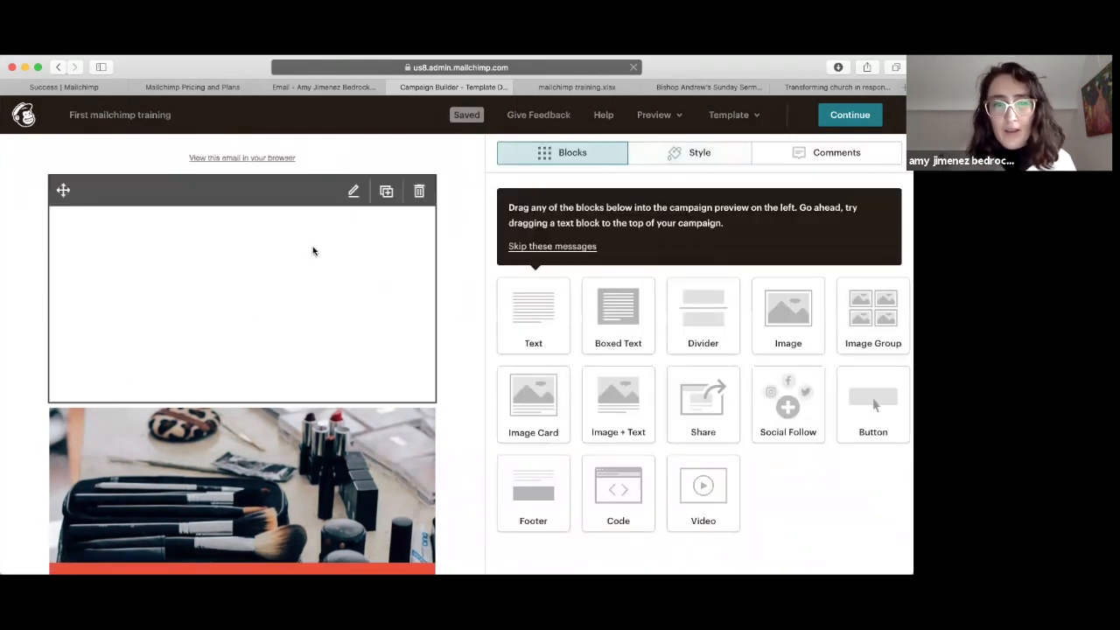
Step: Try an orange preheader background in the Style settings, then keep the preheader white
left_click(701, 158)
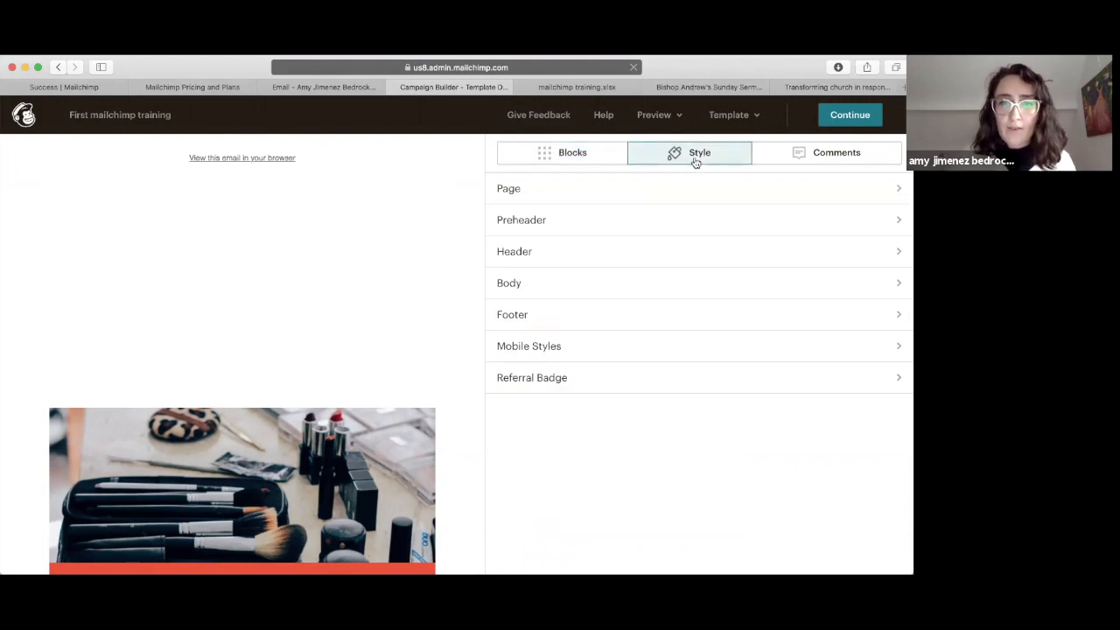
left_click(554, 221)
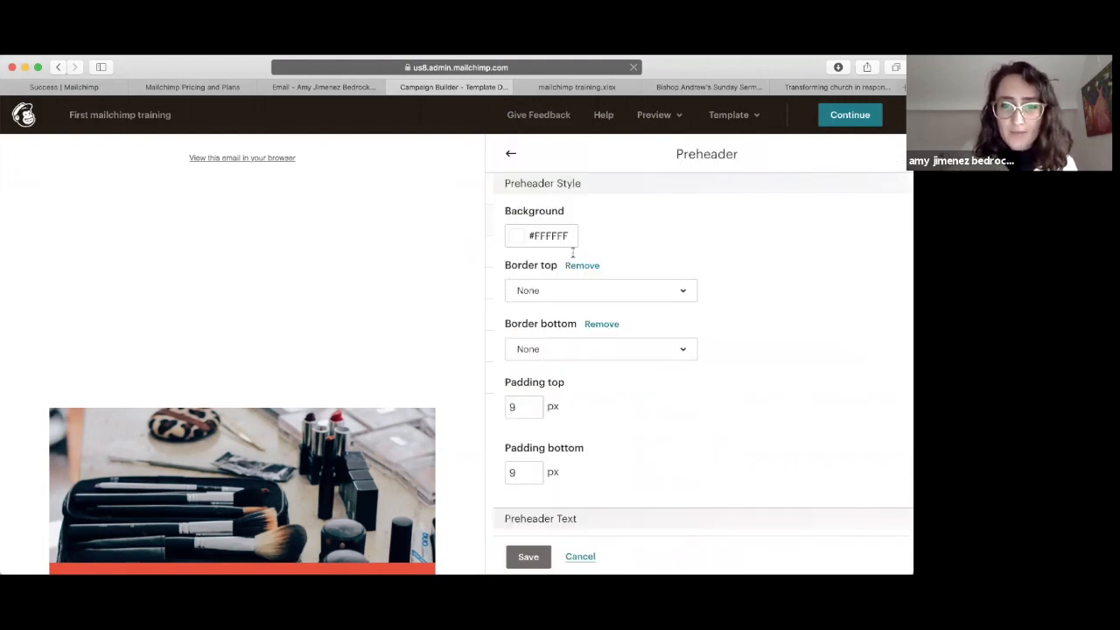
left_click(505, 156)
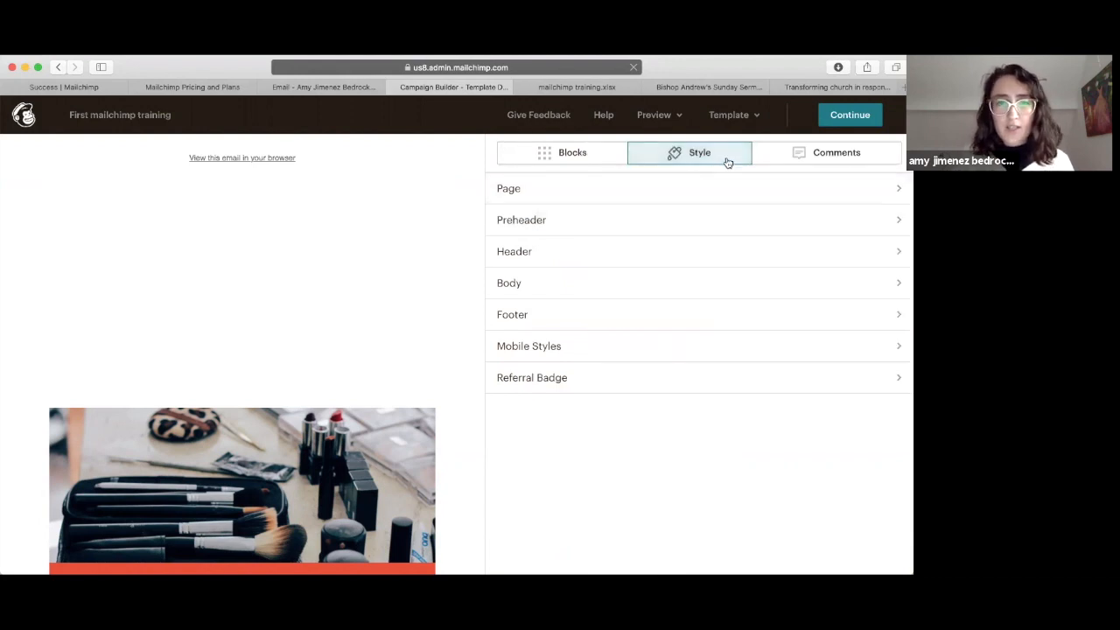
left_click(521, 222)
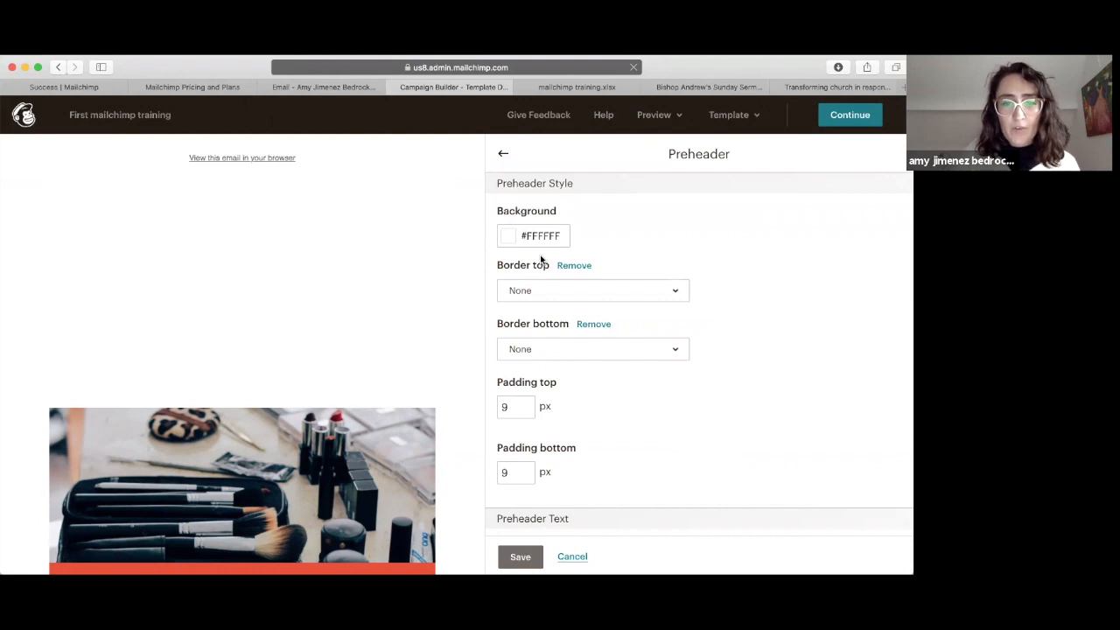
scroll(541, 259, "down", 5)
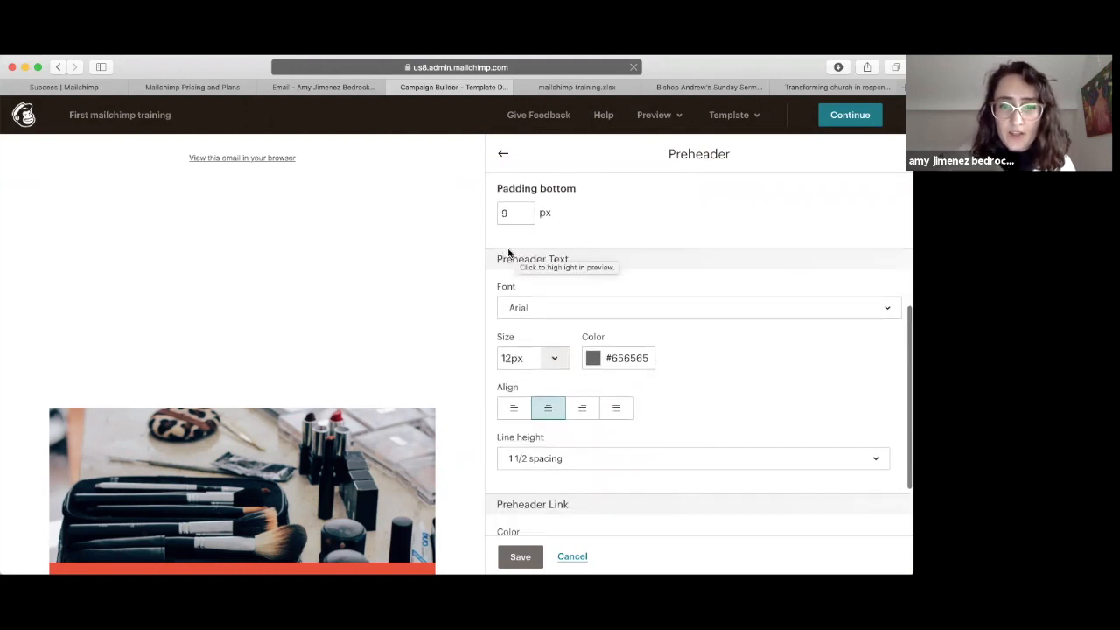
scroll(568, 323, "down", 2)
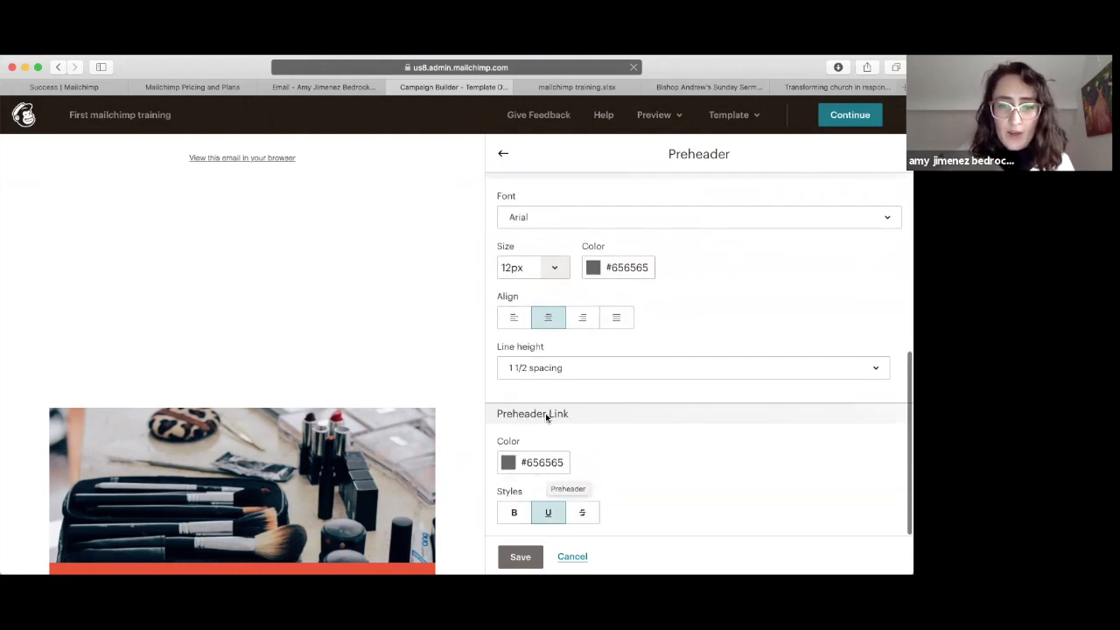
scroll(590, 374, "up", 7)
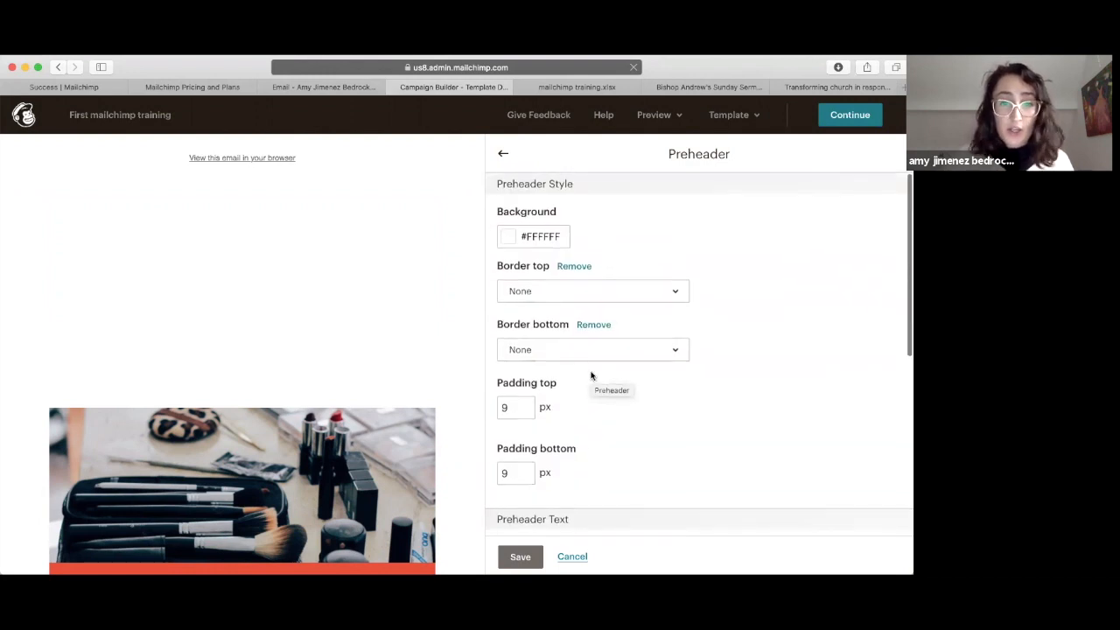
left_click(506, 236)
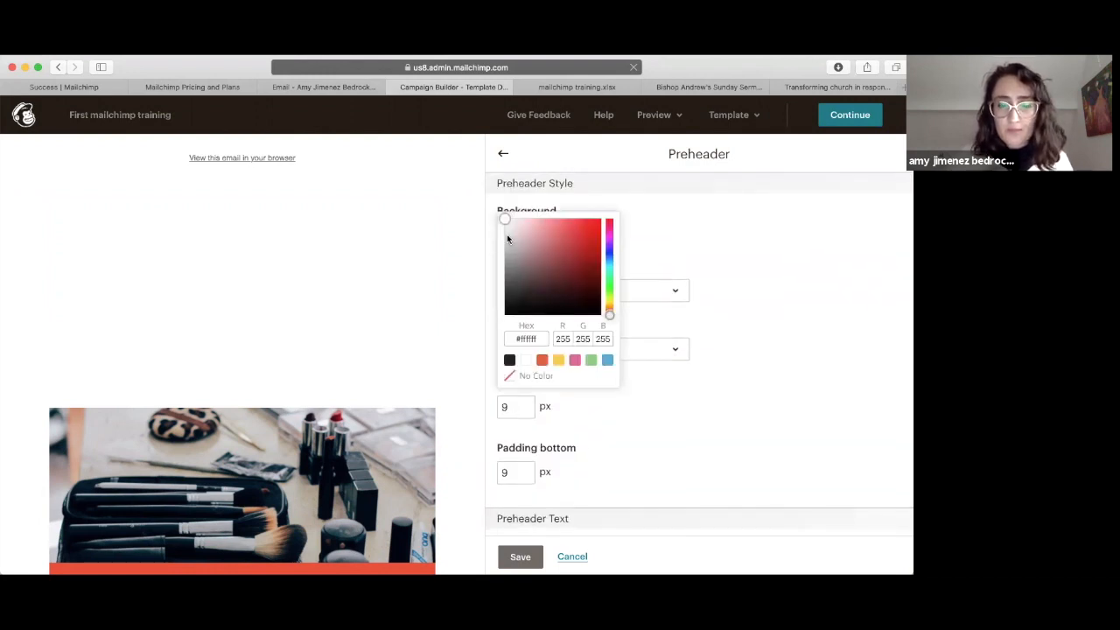
left_click(542, 361)
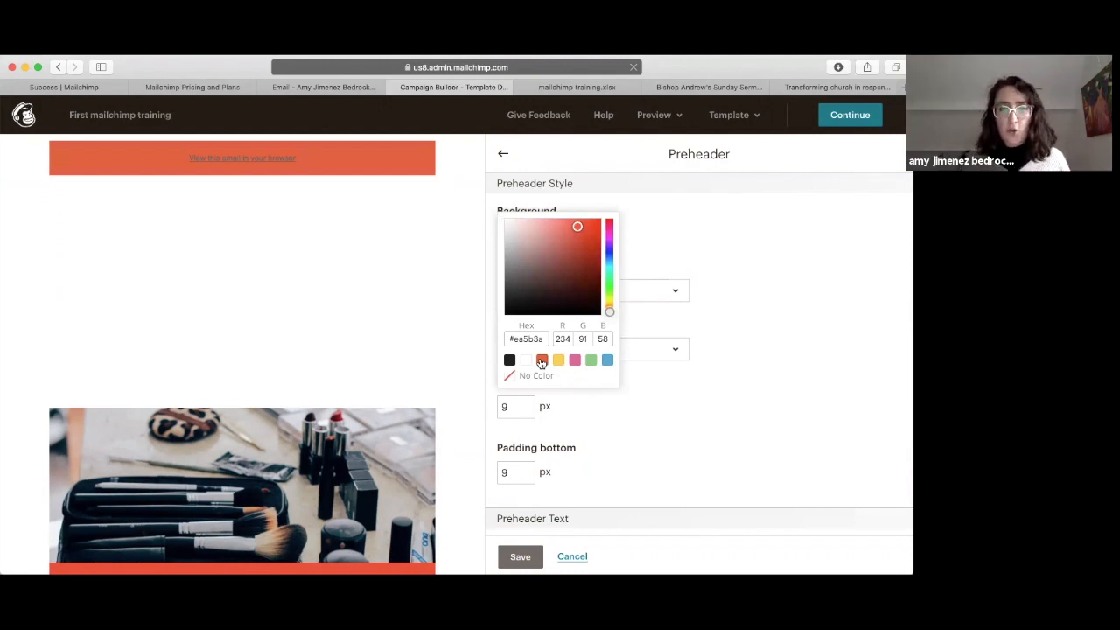
left_click(526, 360)
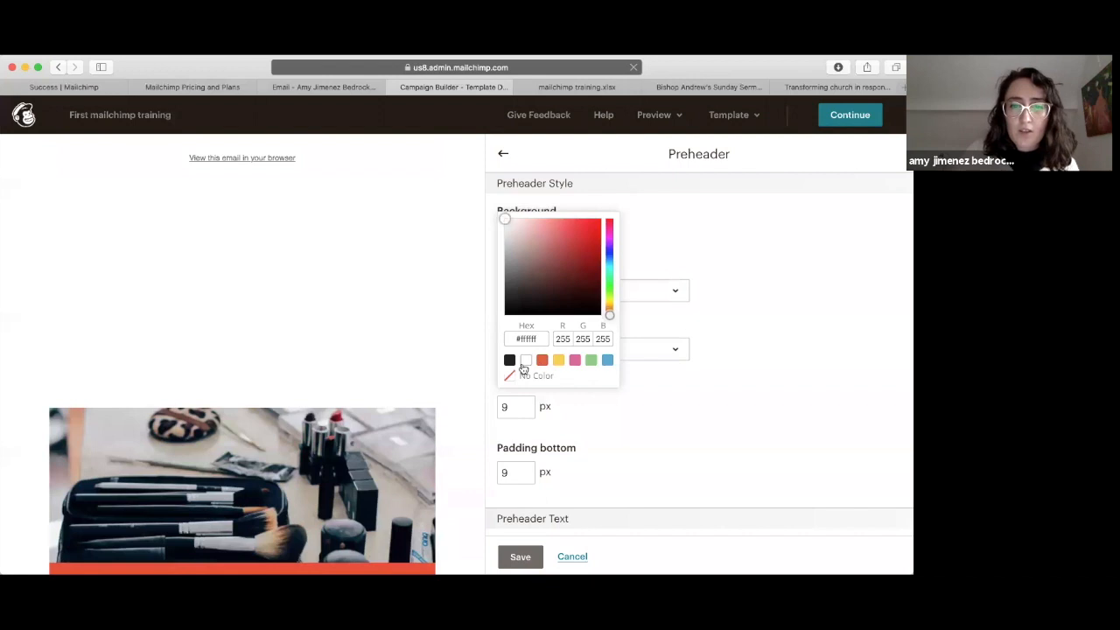
left_click(630, 232)
Step: Set the header background colour to orange #ea5b3a
left_click(503, 153)
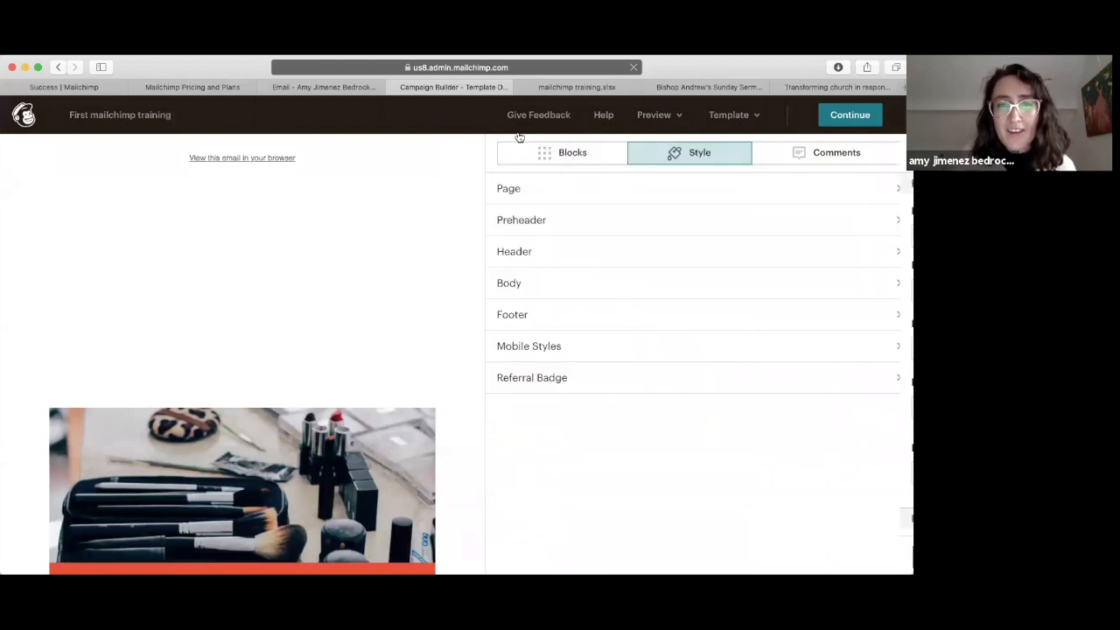
left_click(512, 252)
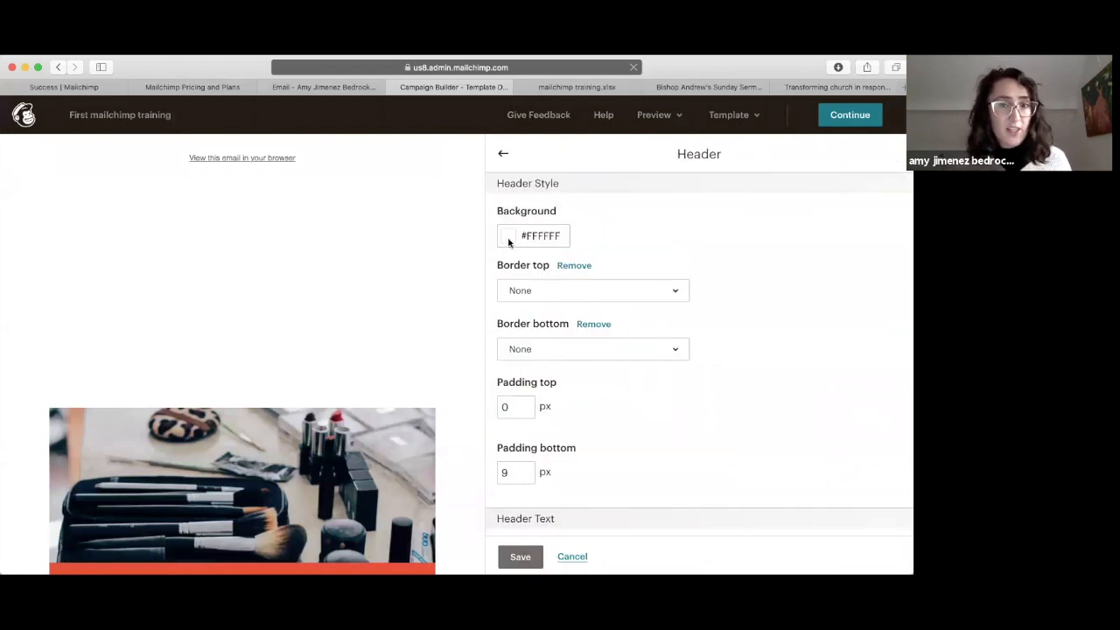
left_click(508, 238)
left_click(542, 361)
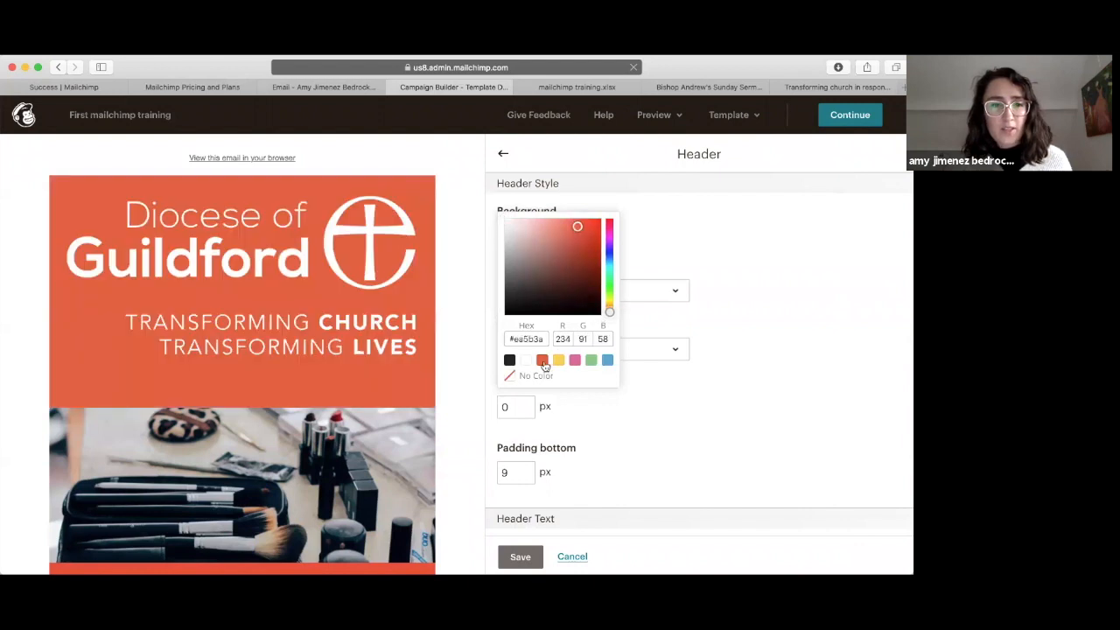
left_click(695, 267)
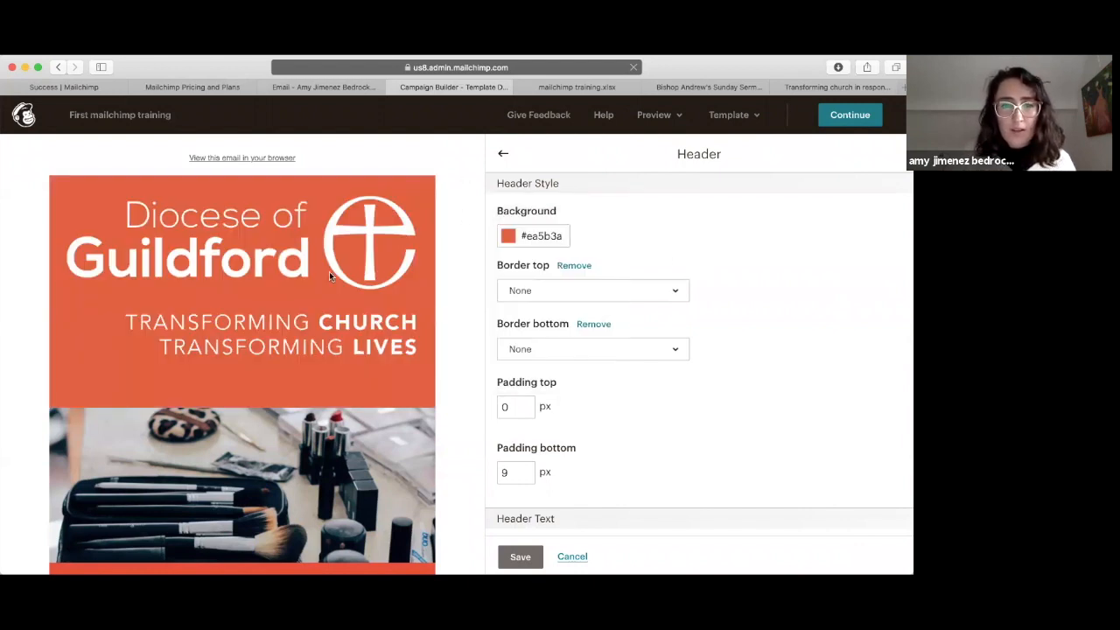
left_click(297, 284)
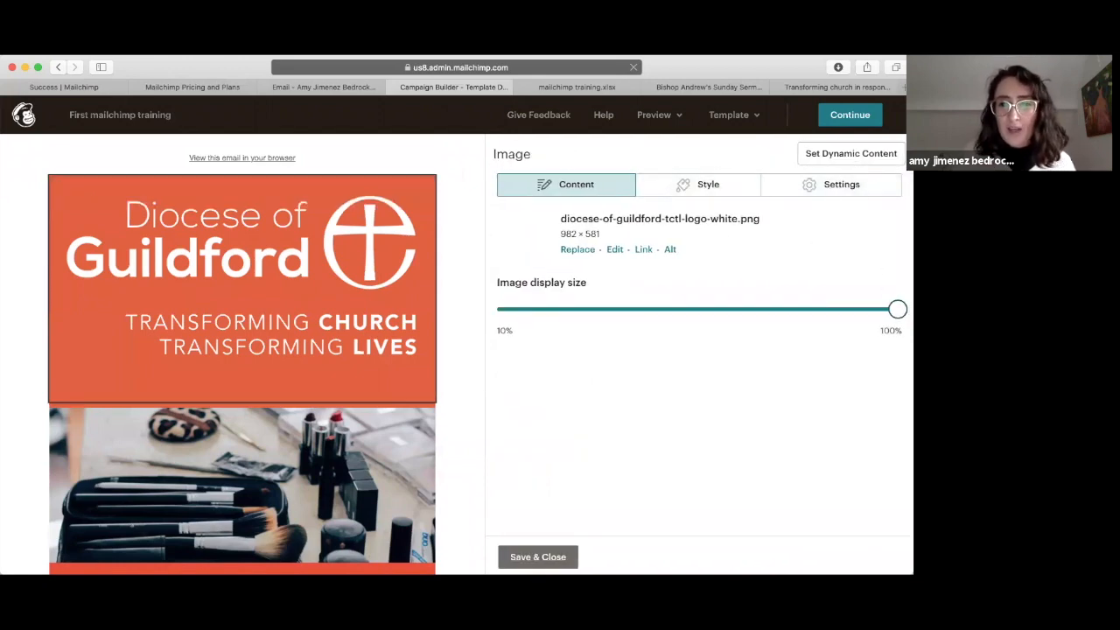
Step: Shrink the Guildford logo's display size, keep square corners, align it left and save
left_click_drag(897, 309, 610, 311)
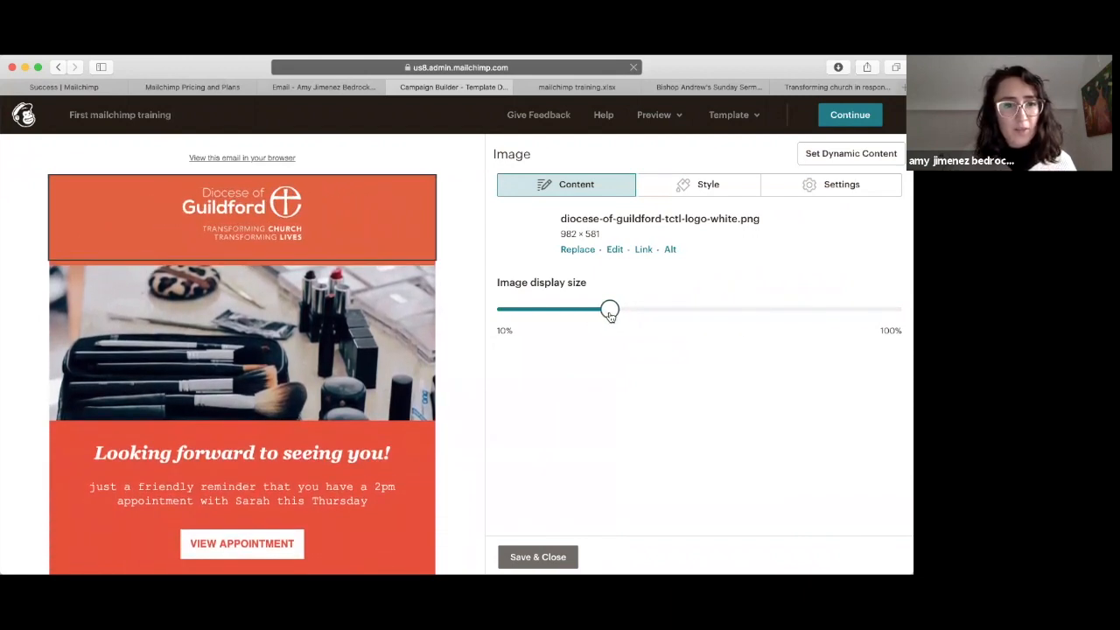
left_click(723, 185)
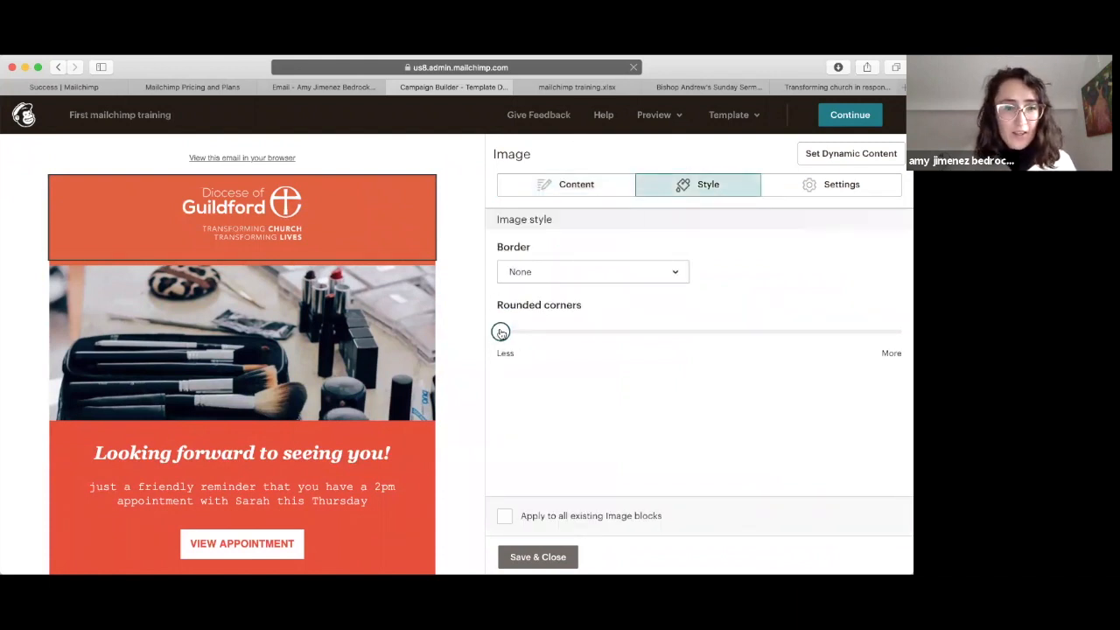
mouse_move(501, 332)
left_mouse_down()
mouse_move(688, 323)
mouse_move(491, 320)
left_mouse_up()
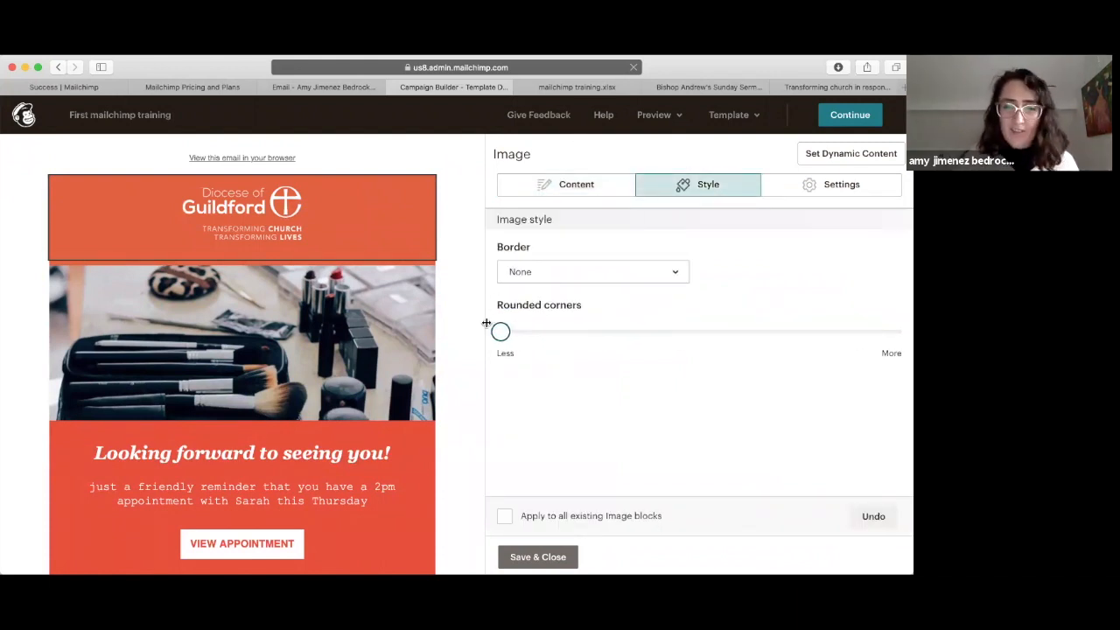
left_click(855, 189)
left_click(531, 272)
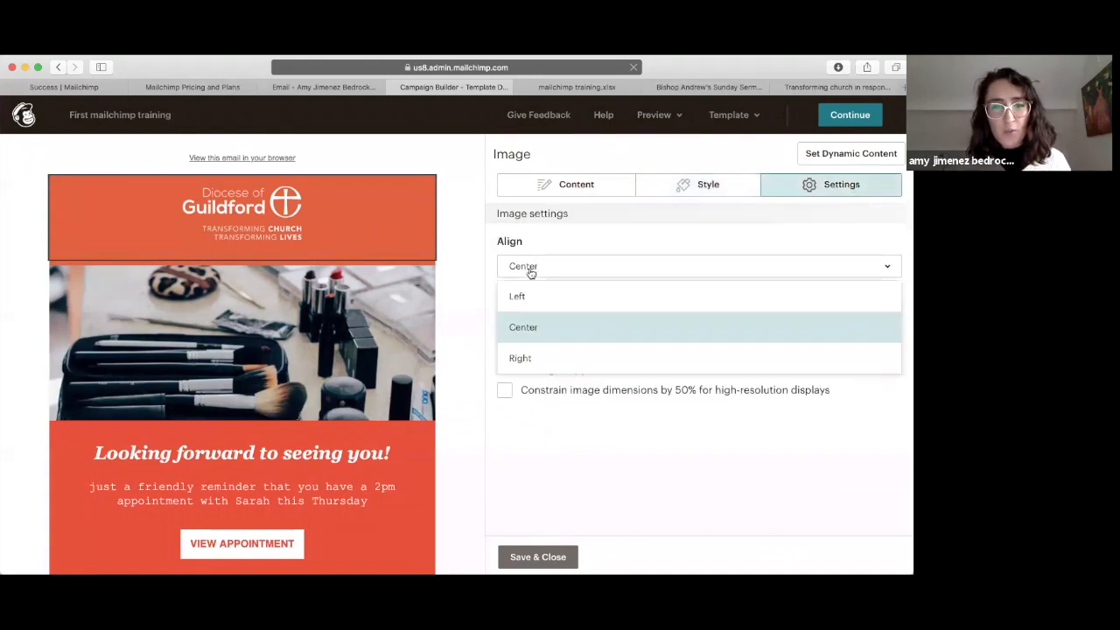
left_click(530, 297)
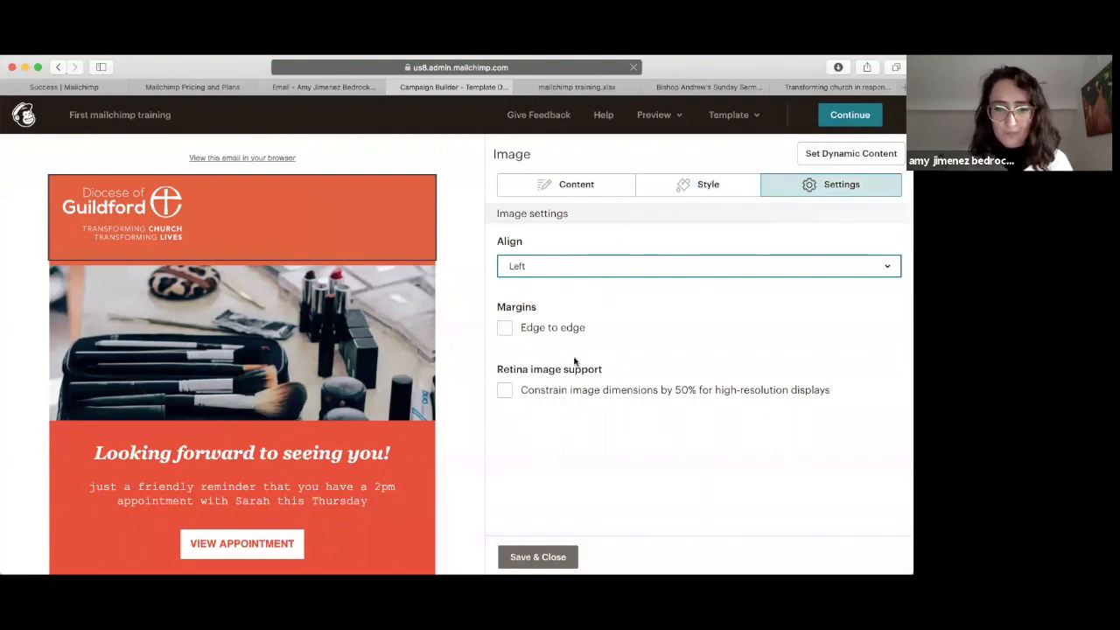
left_click(536, 558)
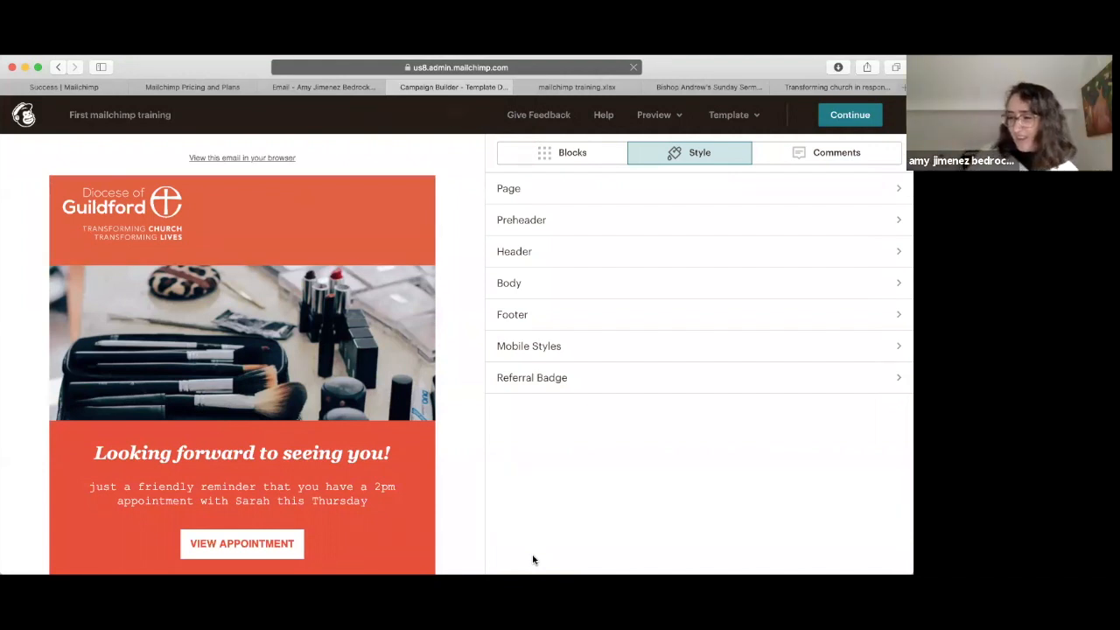
Step: Replace the makeup hero image with the uploaded 1.png picture
left_click(308, 350)
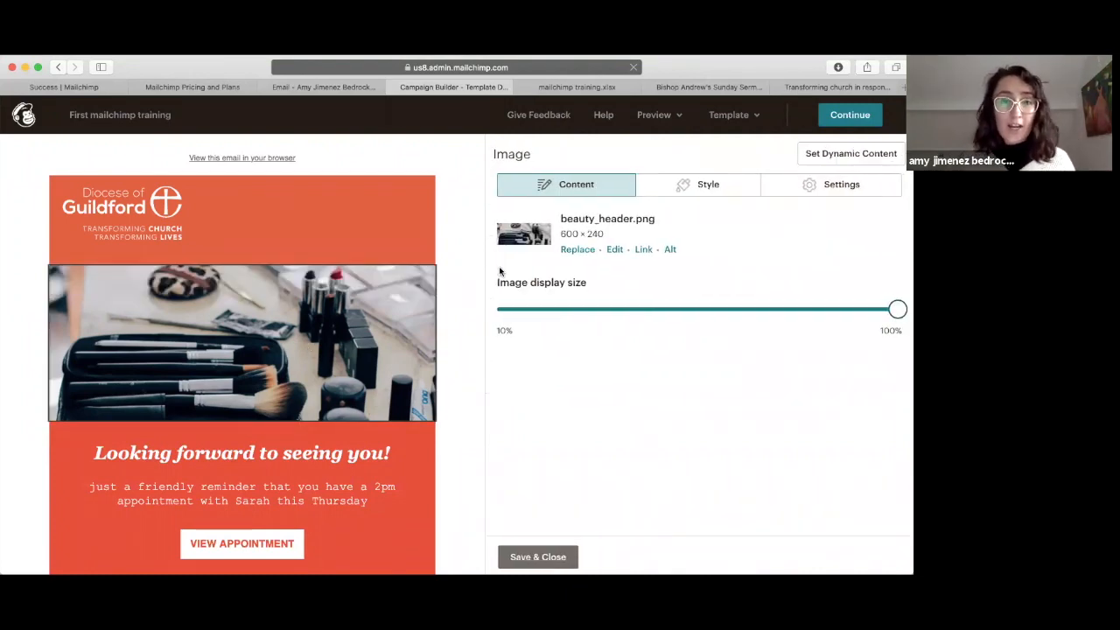
left_click(576, 250)
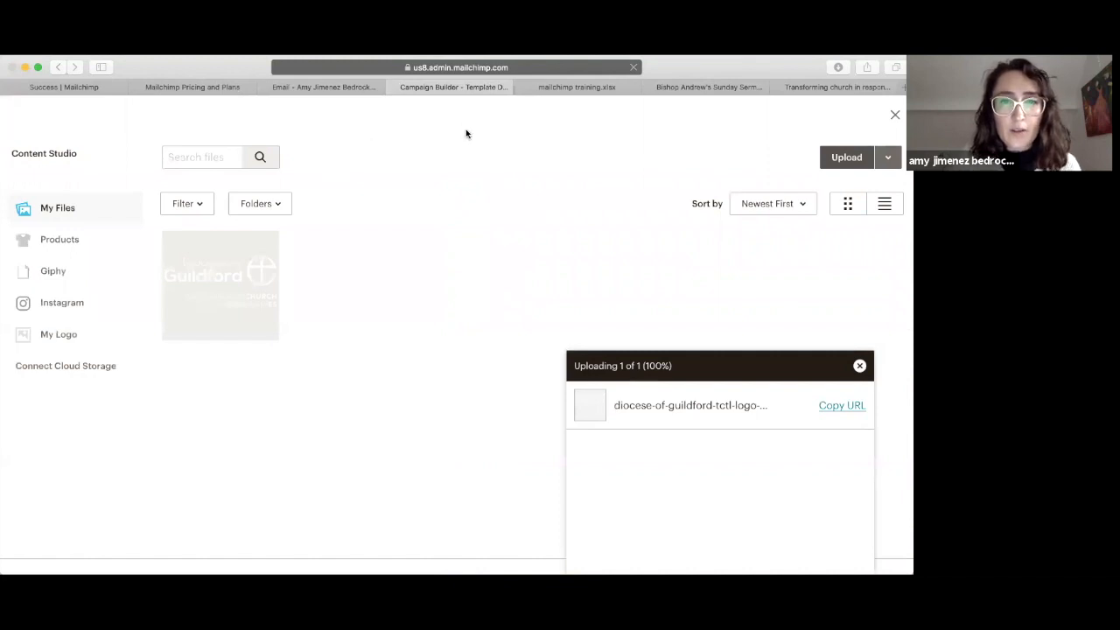
left_click(684, 376)
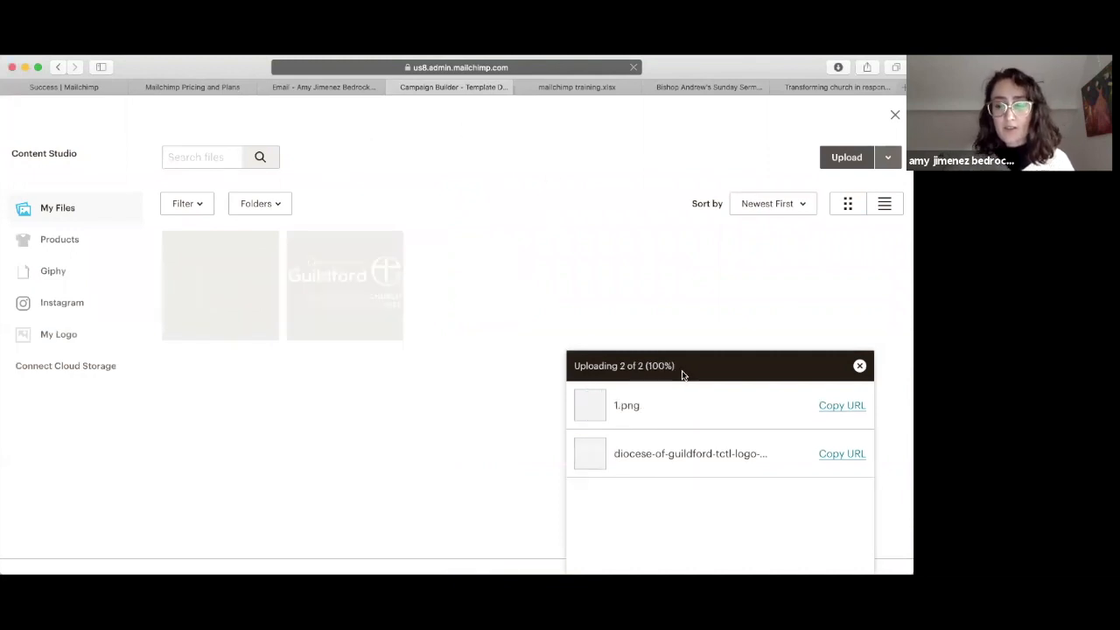
left_click(215, 290)
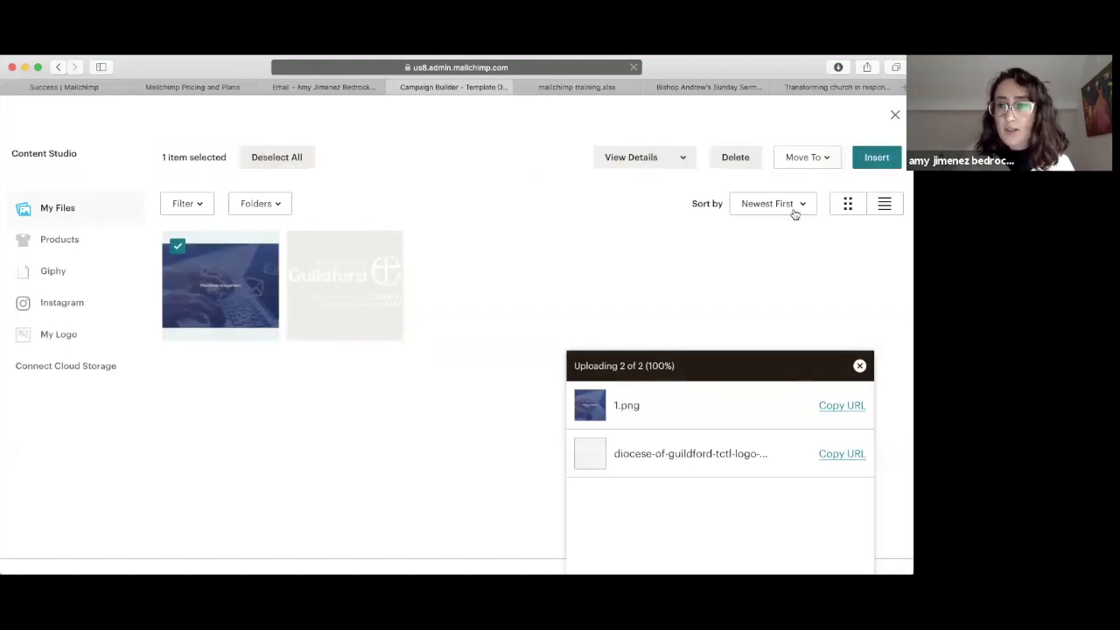
left_click(877, 158)
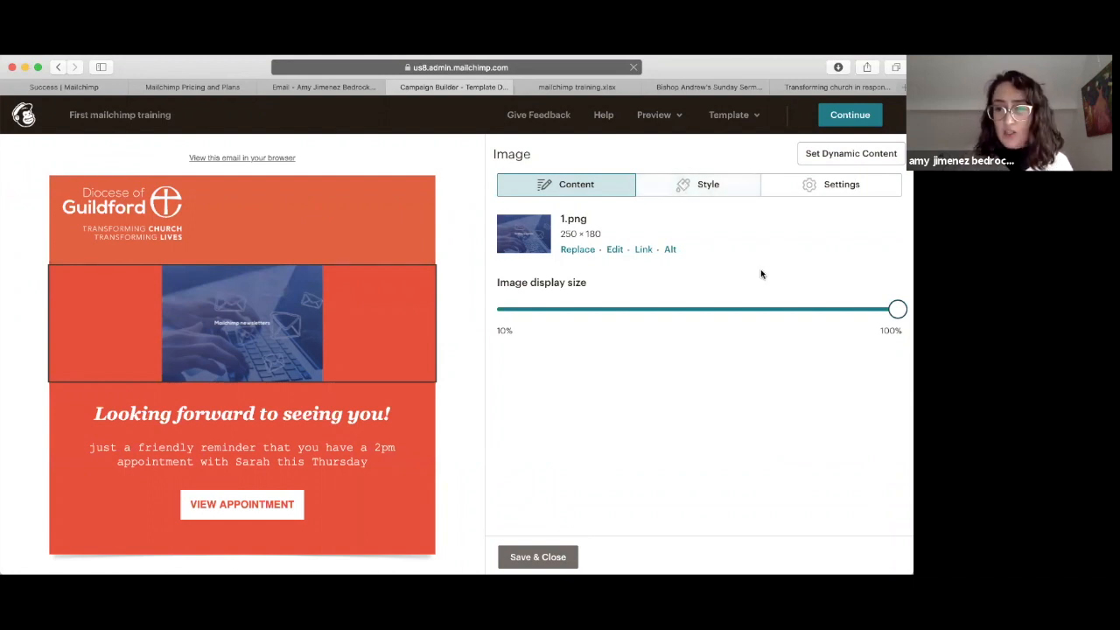
Step: Keep the 1.png image aligned to the centre
left_click(822, 185)
left_click(551, 266)
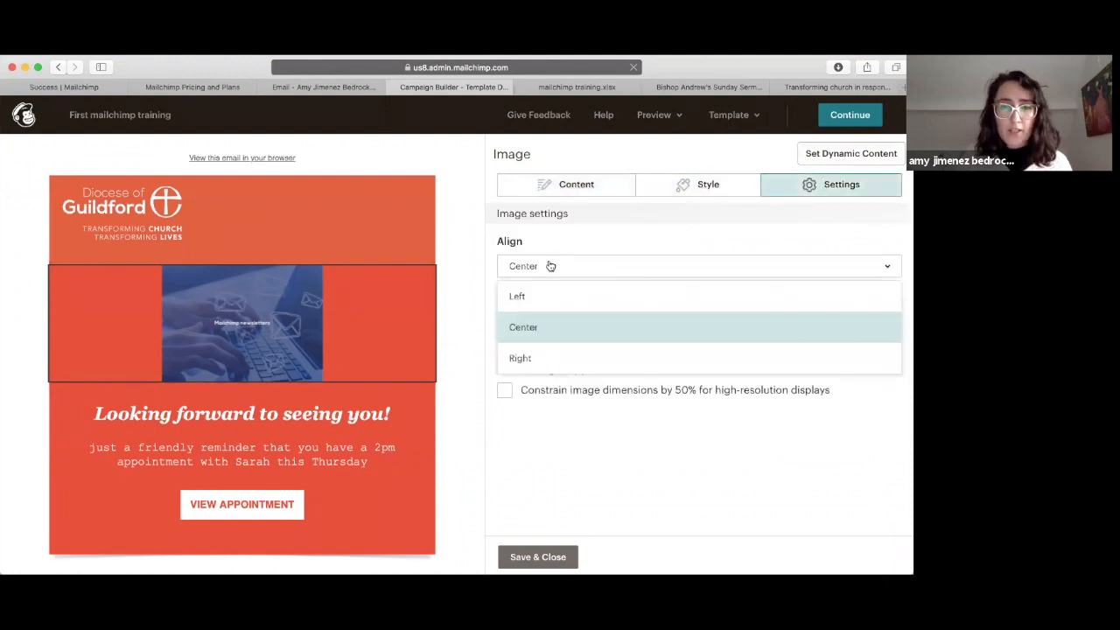
left_click(551, 295)
left_click(555, 262)
left_click(557, 338)
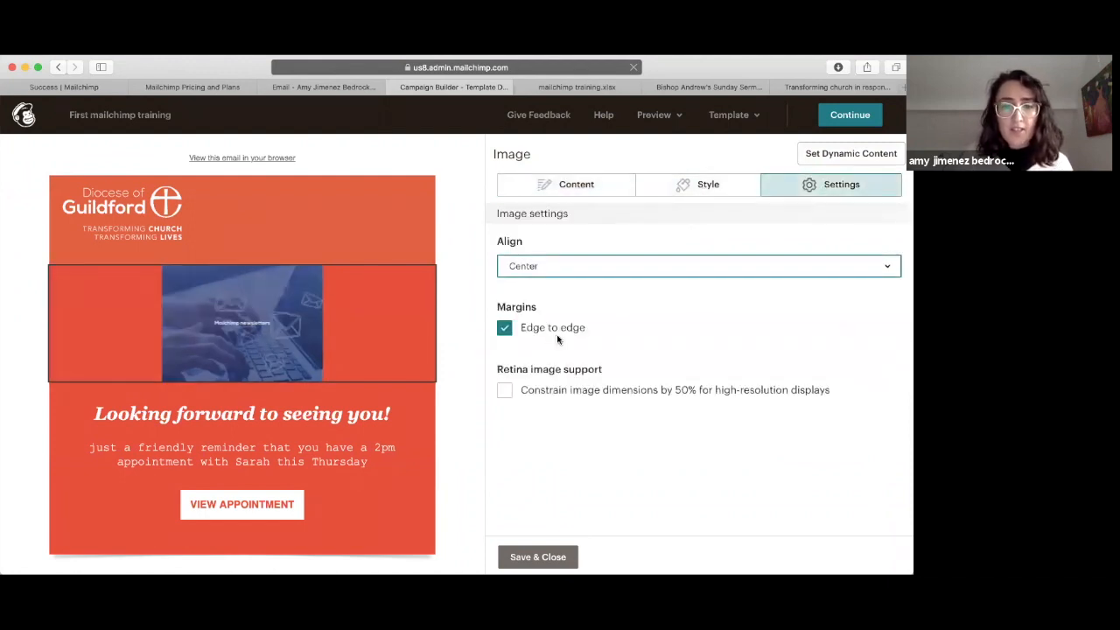
left_click(540, 187)
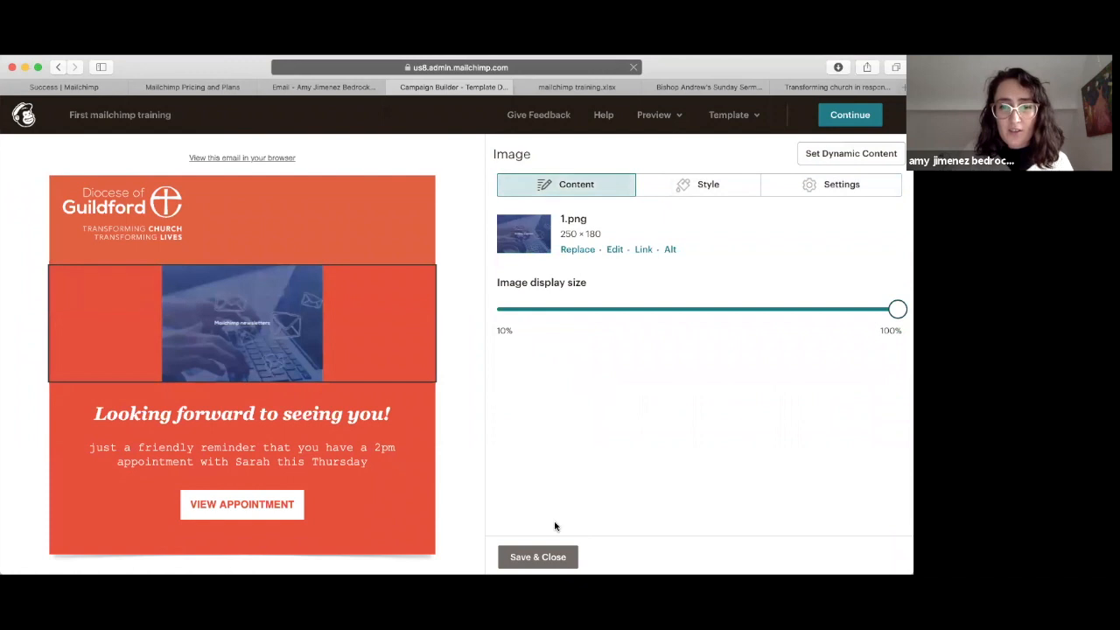
left_click(145, 224)
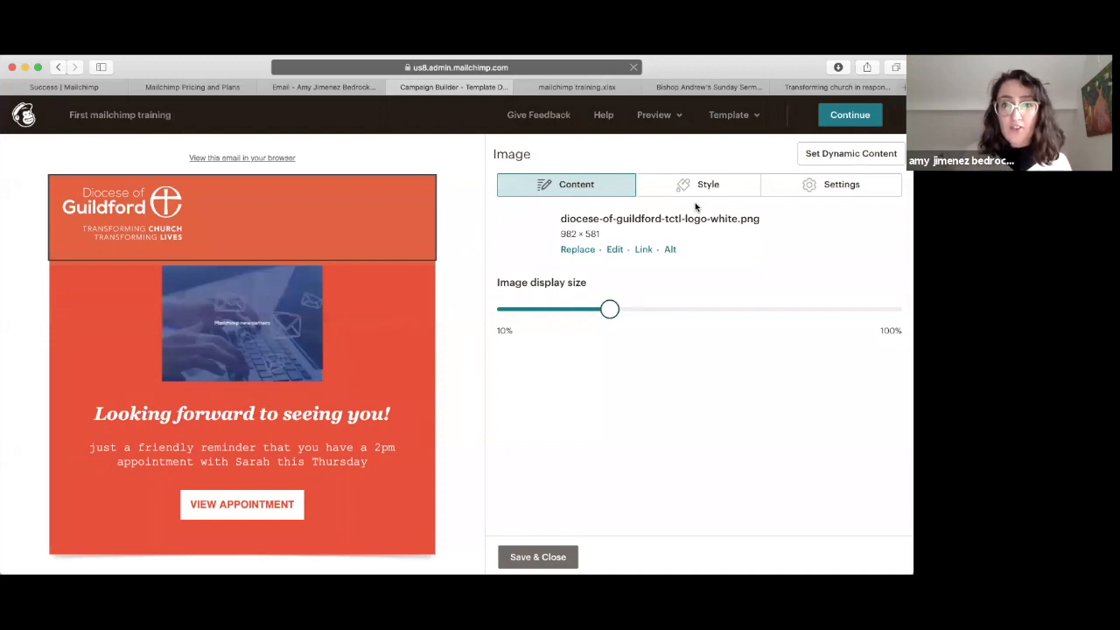
Step: Resize the Guildford logo to 250 × 148 in the image editor and save it
left_click(616, 251)
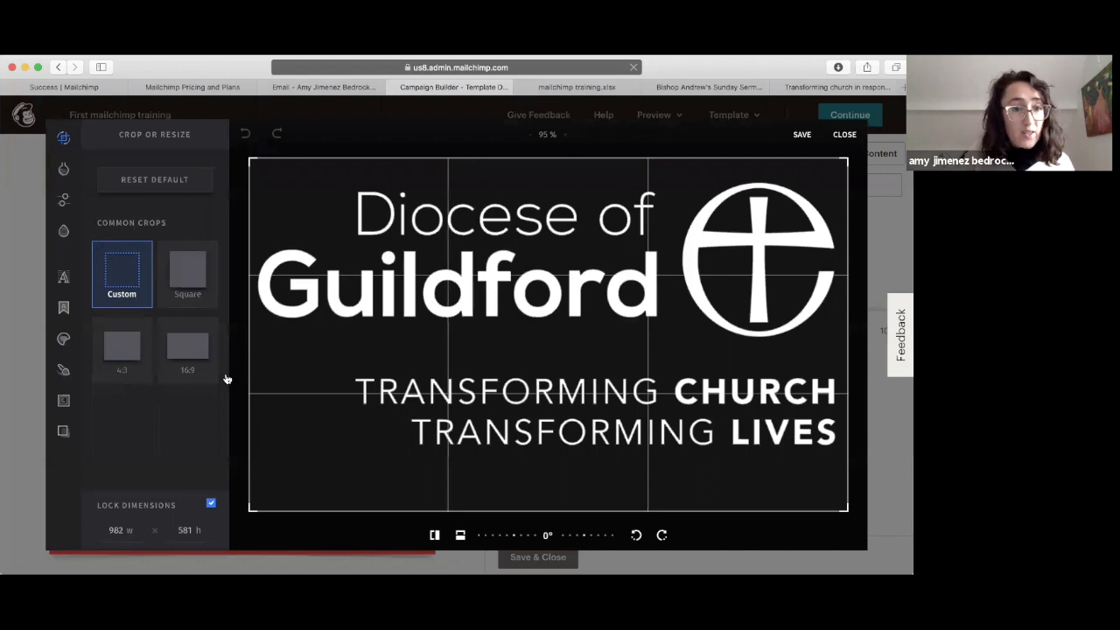
double_click(115, 530)
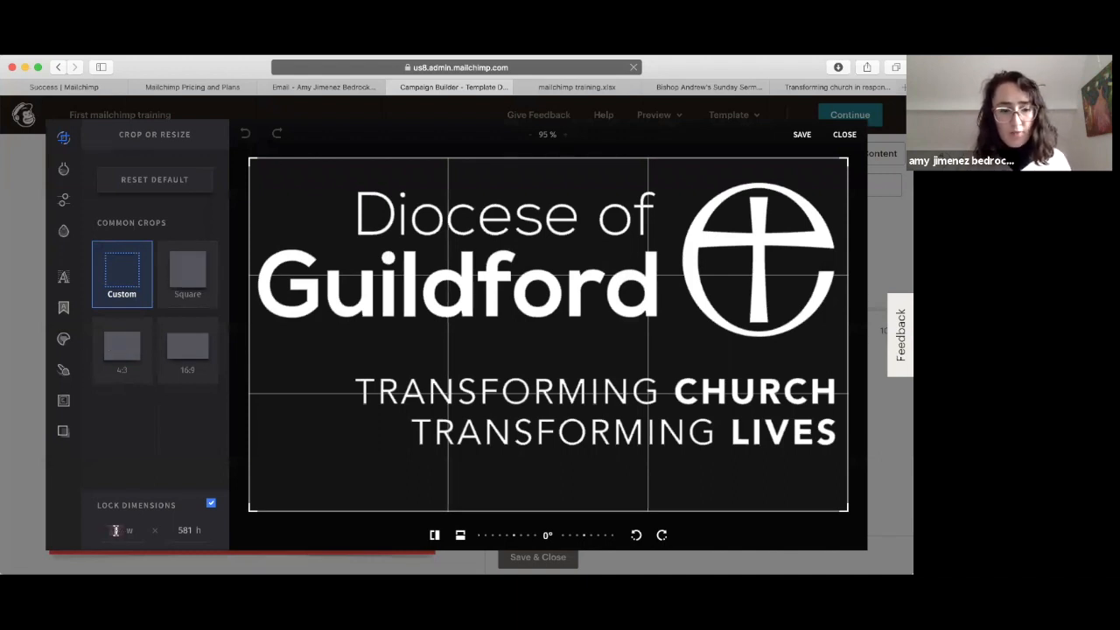
type("25")
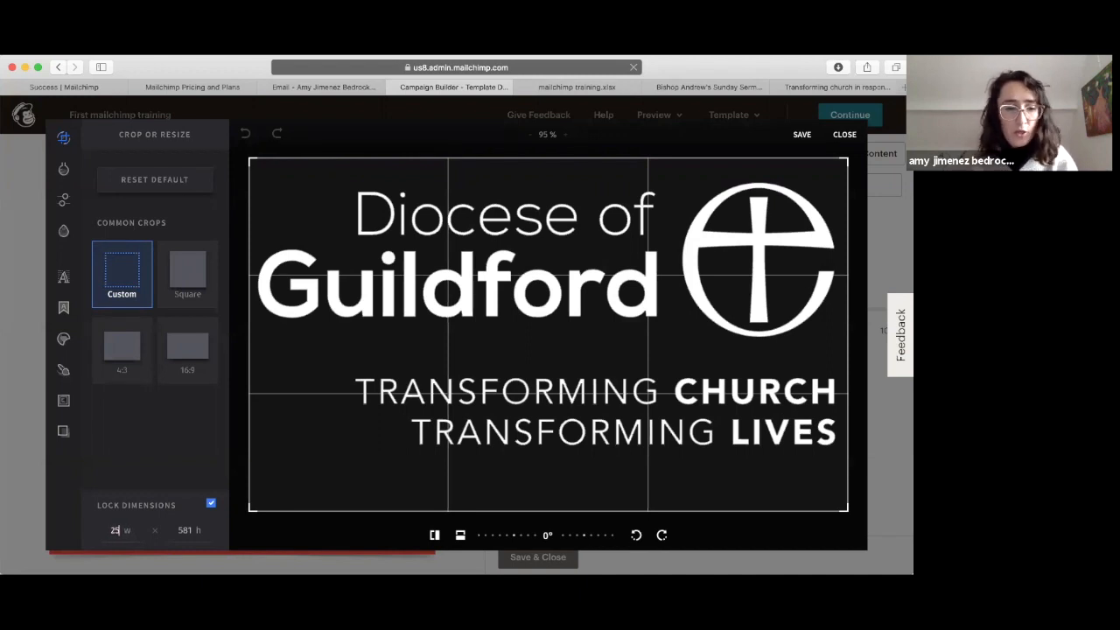
type("0")
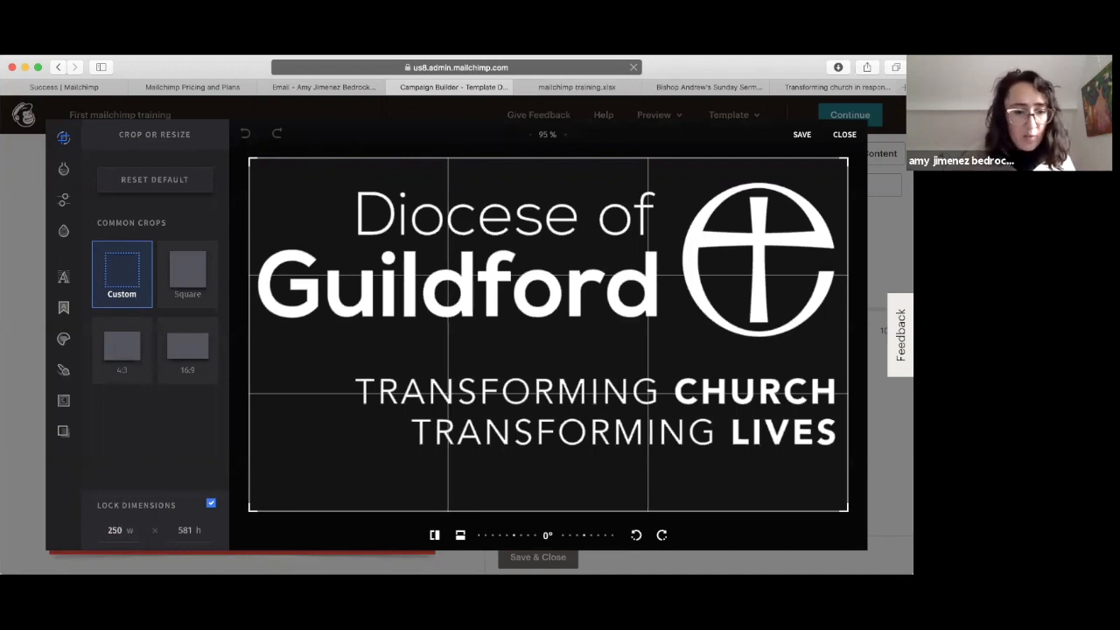
left_click(157, 411)
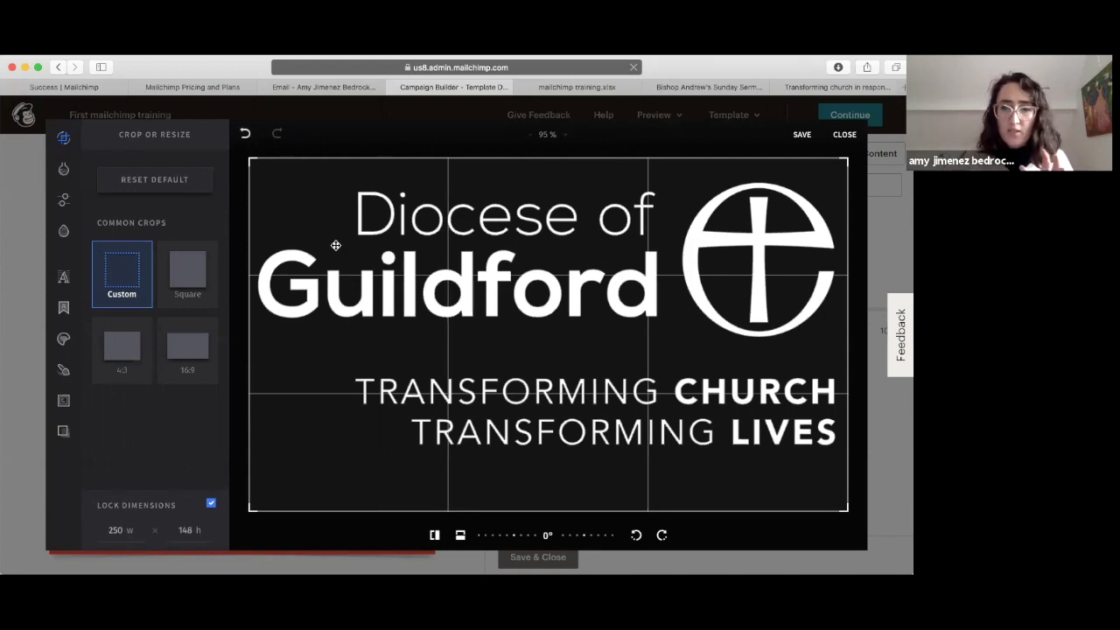
mouse_move(63, 136)
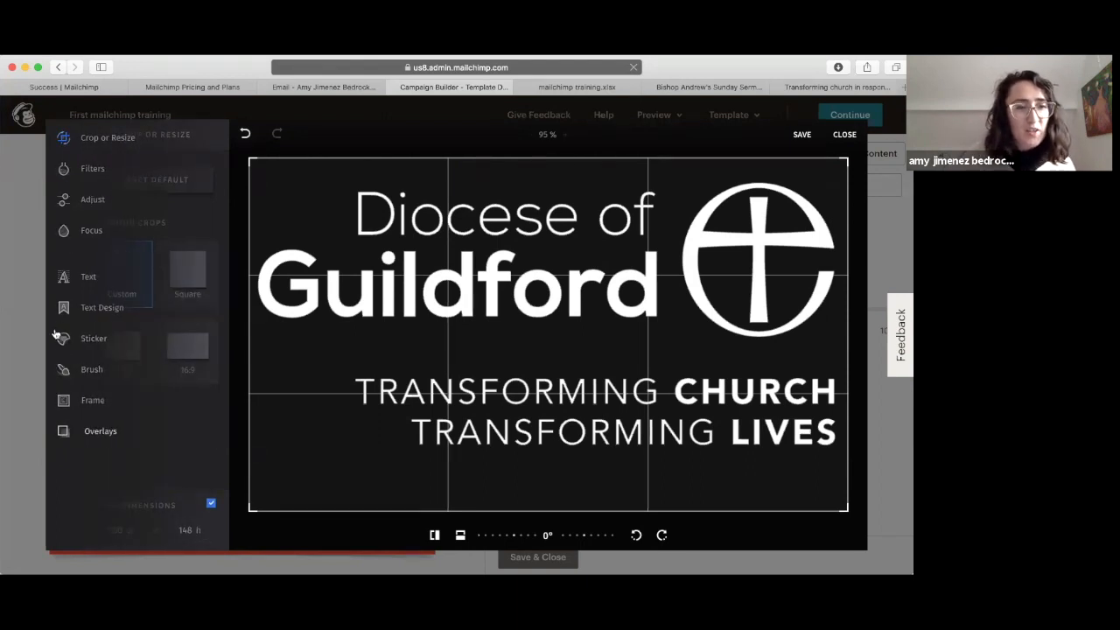
left_click(800, 135)
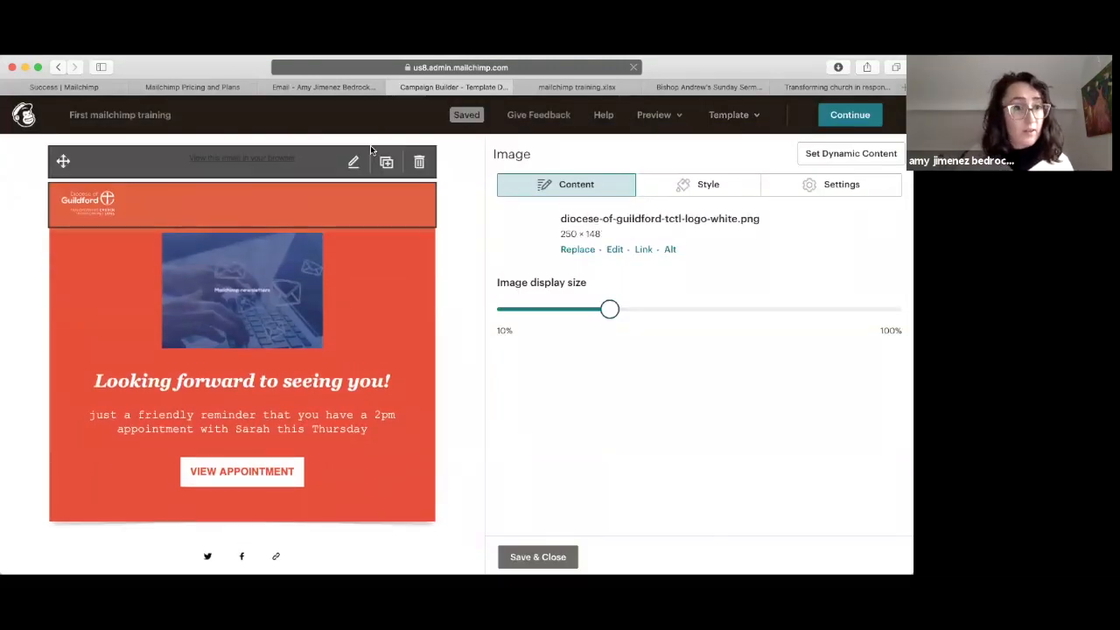
Step: Set the logo's display size to about half and save the logo block
left_click_drag(612, 312, 898, 310)
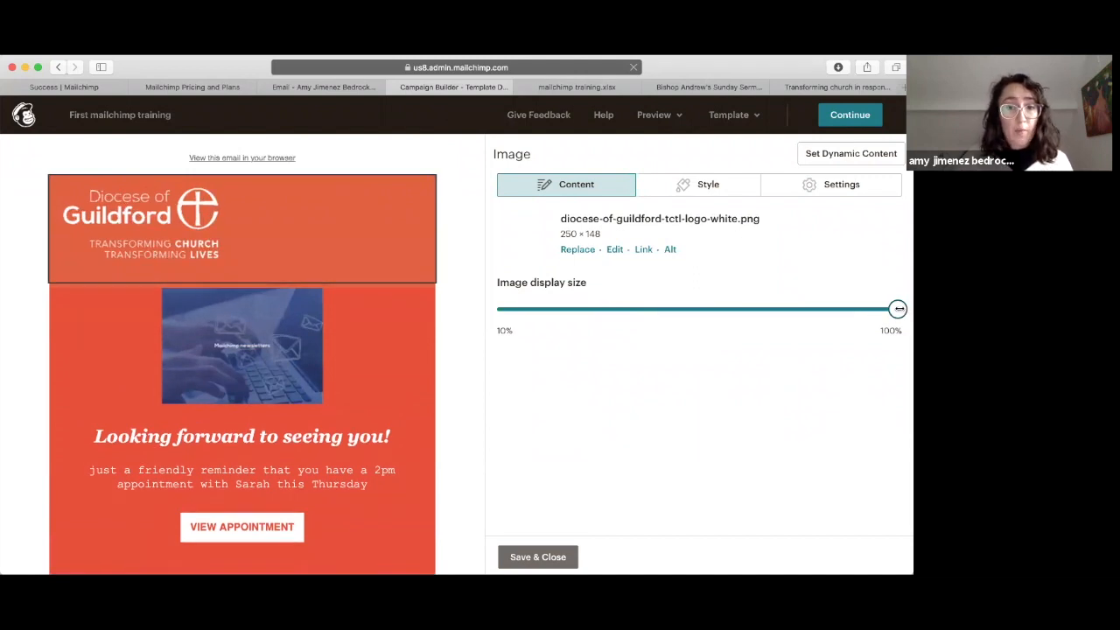
left_click_drag(897, 309, 712, 309)
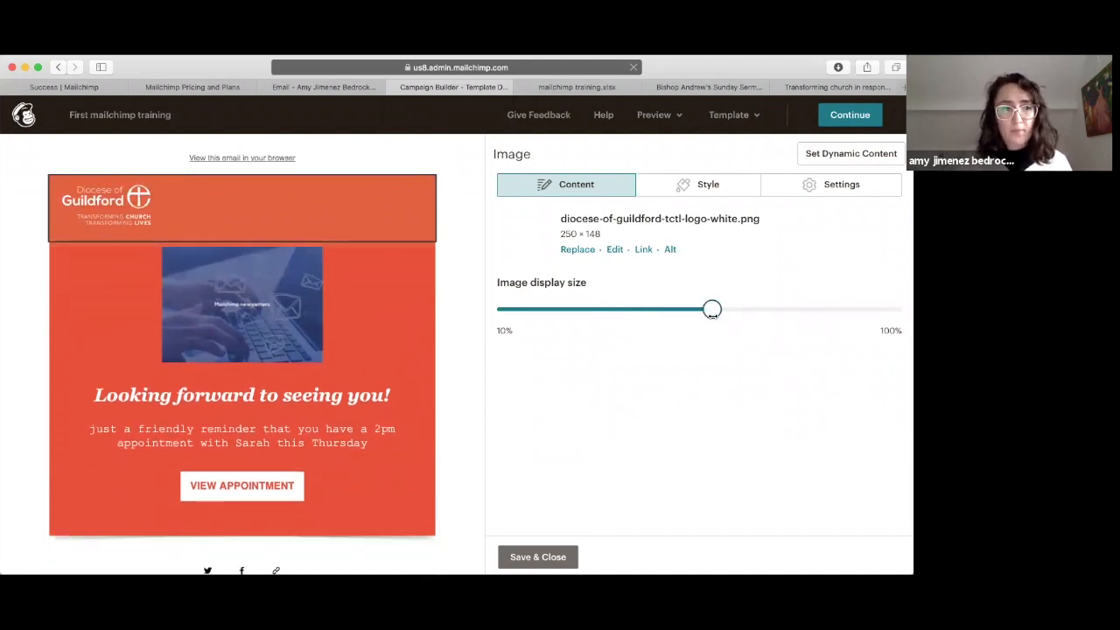
left_click(537, 557)
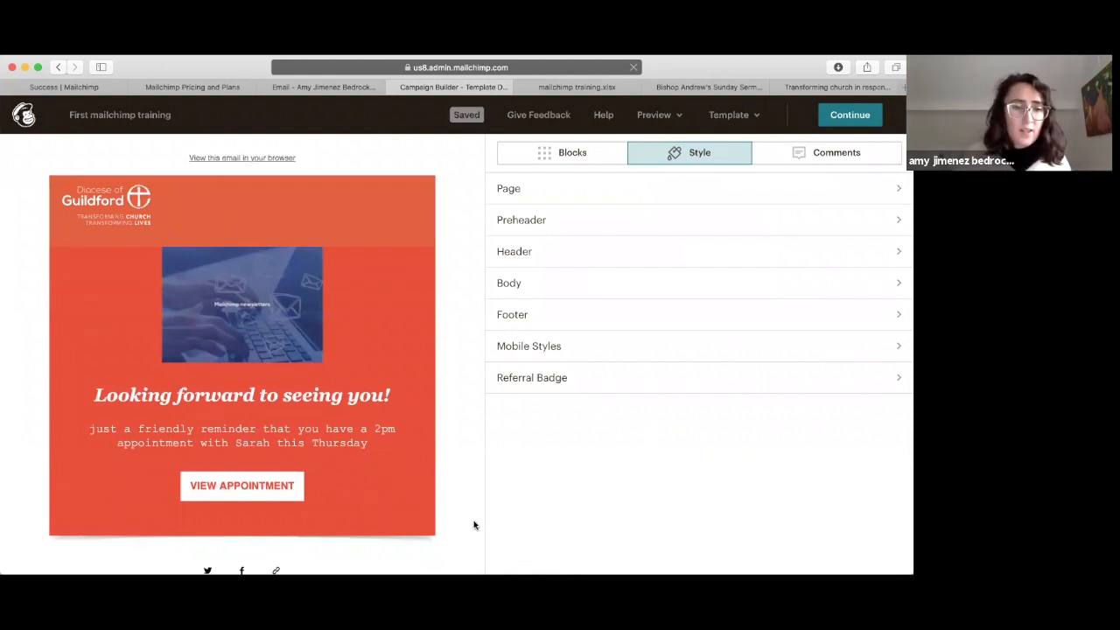
mouse_move(321, 410)
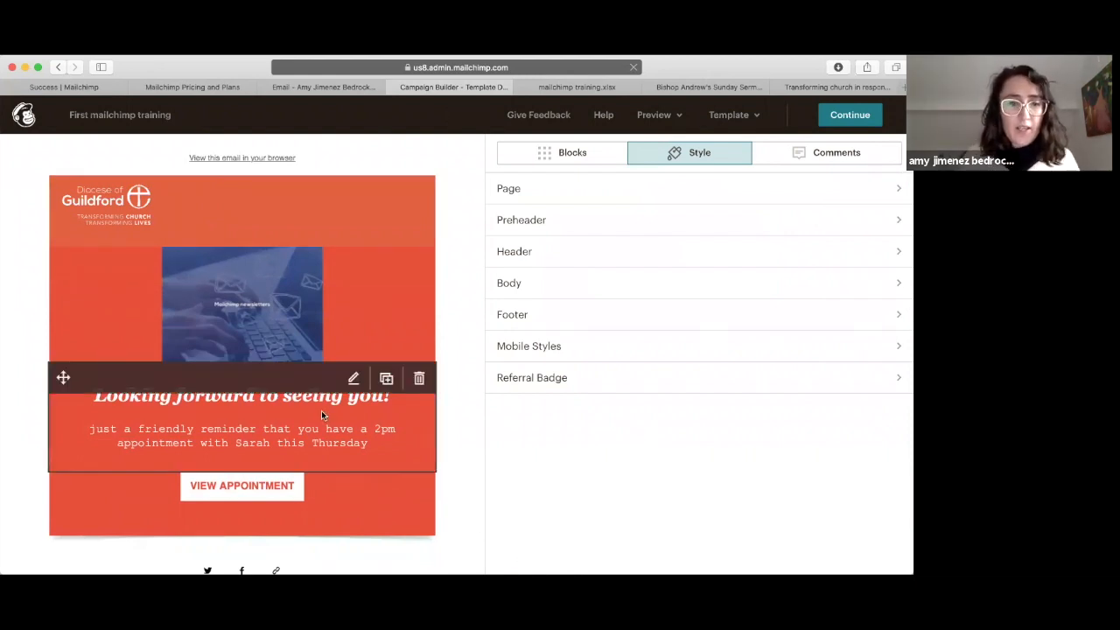
left_click(321, 411)
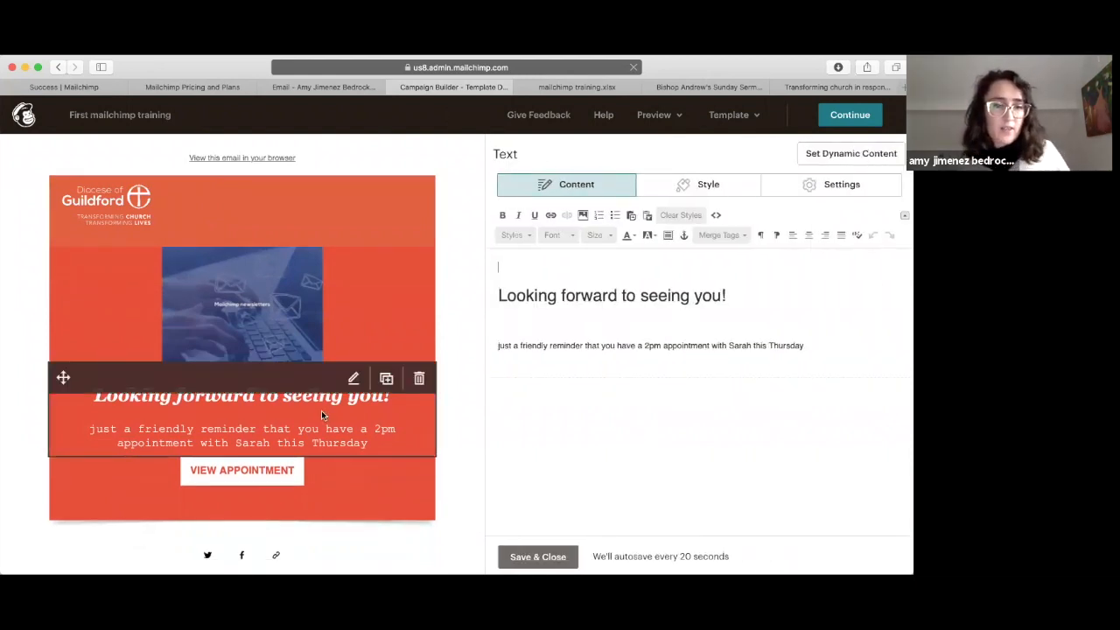
Step: Change the headline to 'Free virtual training courses to help you communicate better'
triple_click(560, 295)
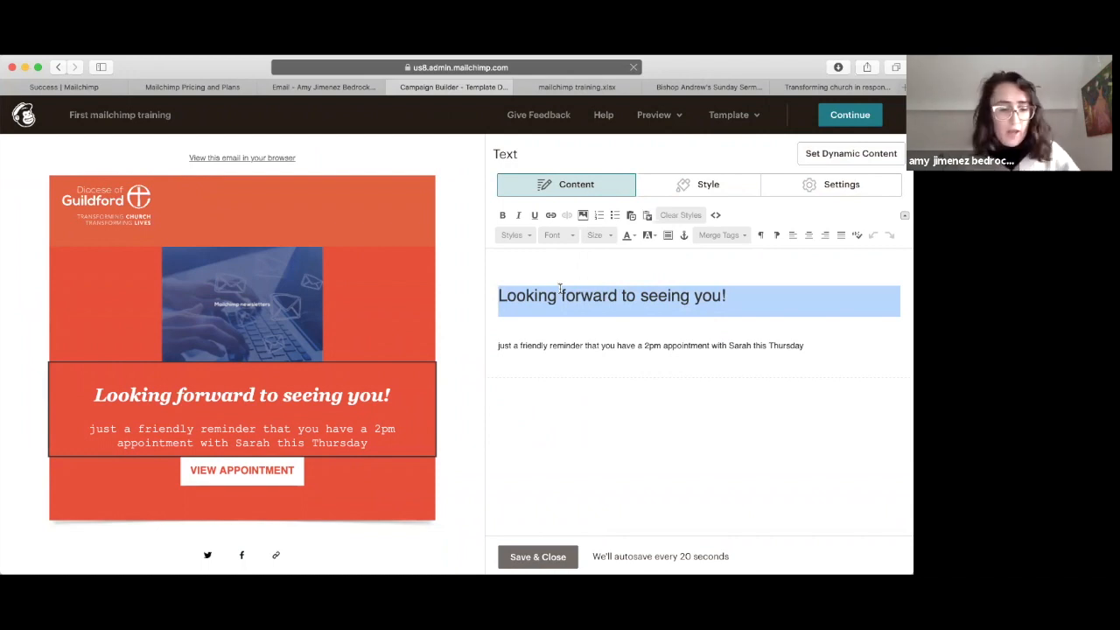
type("Free ")
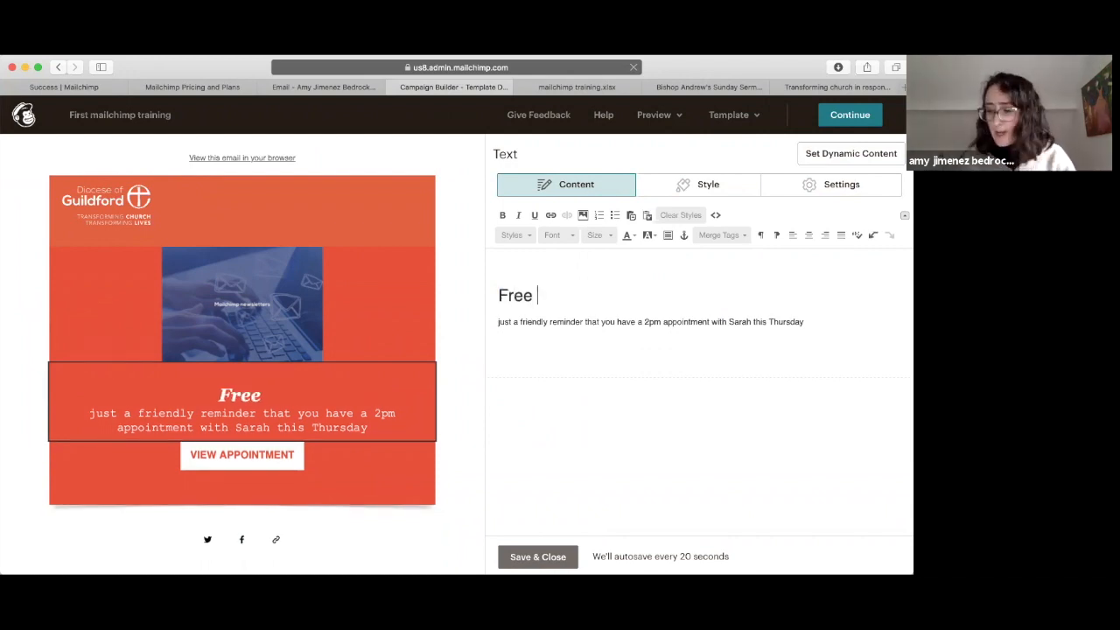
type("viirt")
key("BackSpace")
key("BackSpace")
key("BackSpace")
type("rtual training courses to hek")
key("BackSpace")
type("lp ")
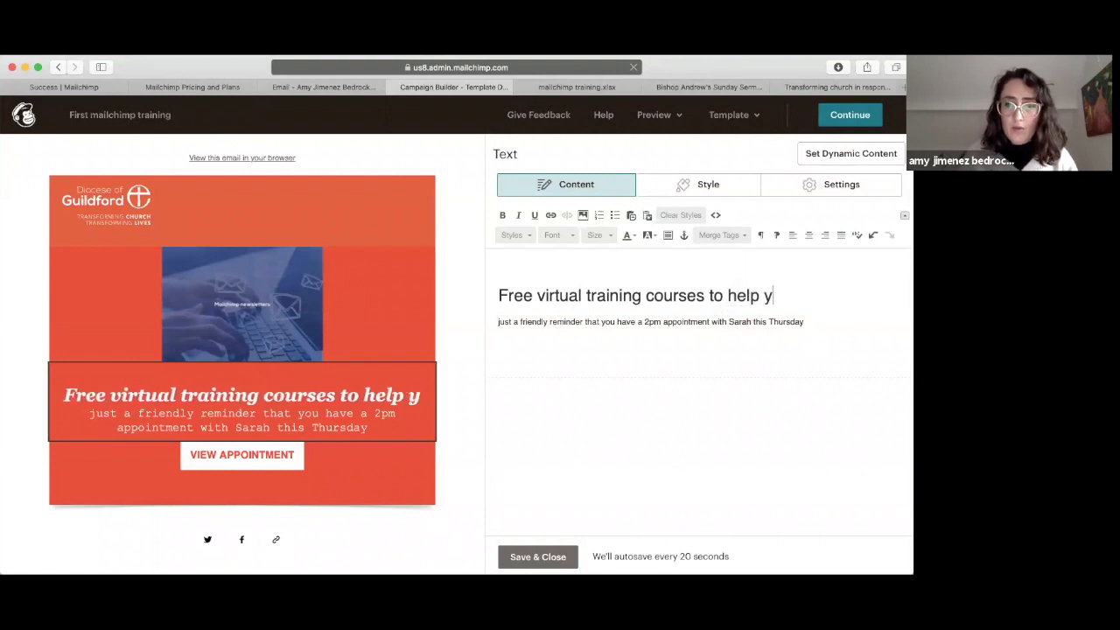
type("you communicat")
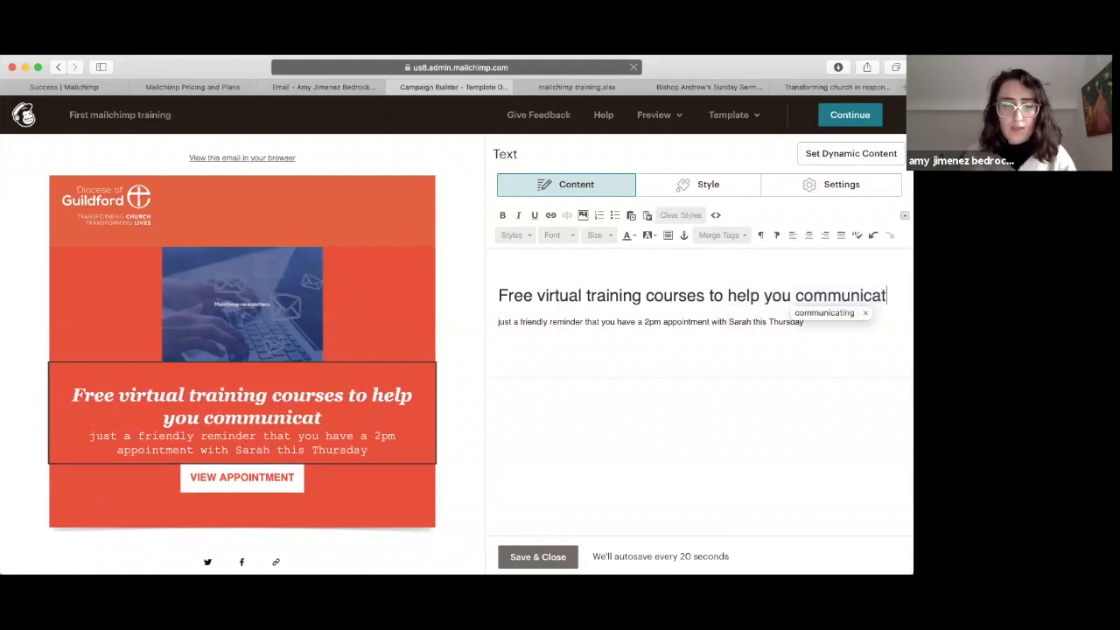
type("e better")
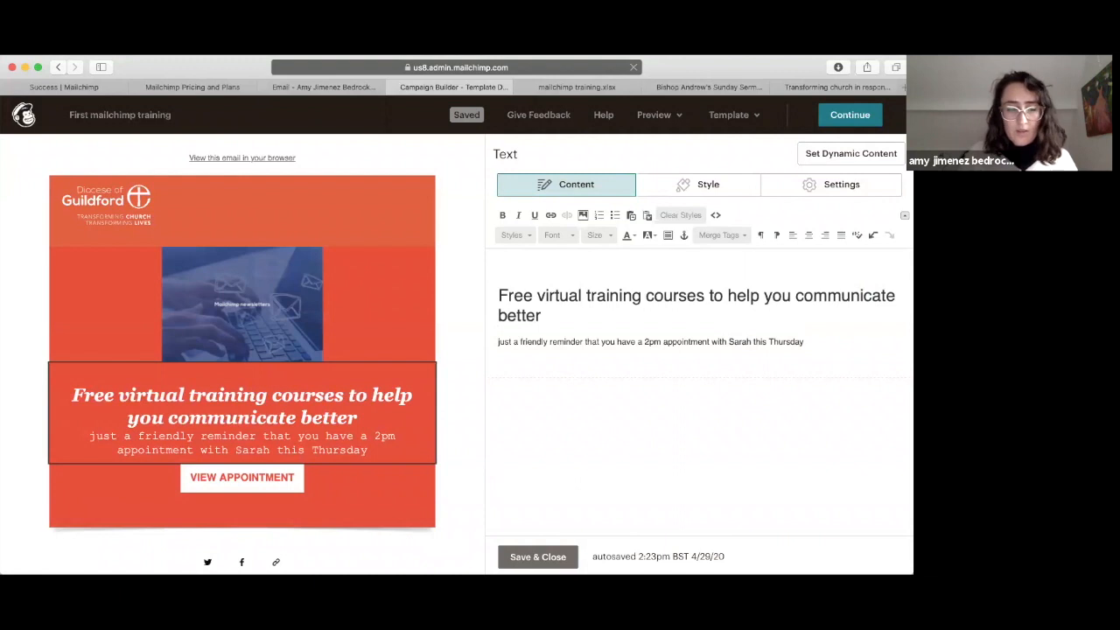
Step: Replace the line below the headline with 'This week we are launching our basic...'
triple_click(585, 344)
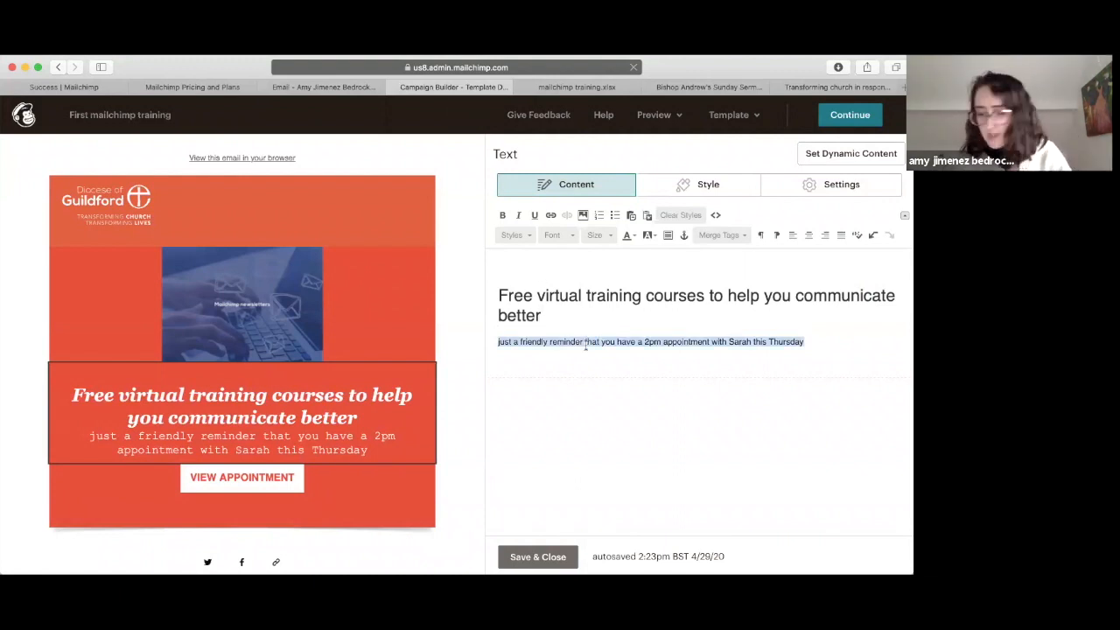
type("This week we are launching our basic...")
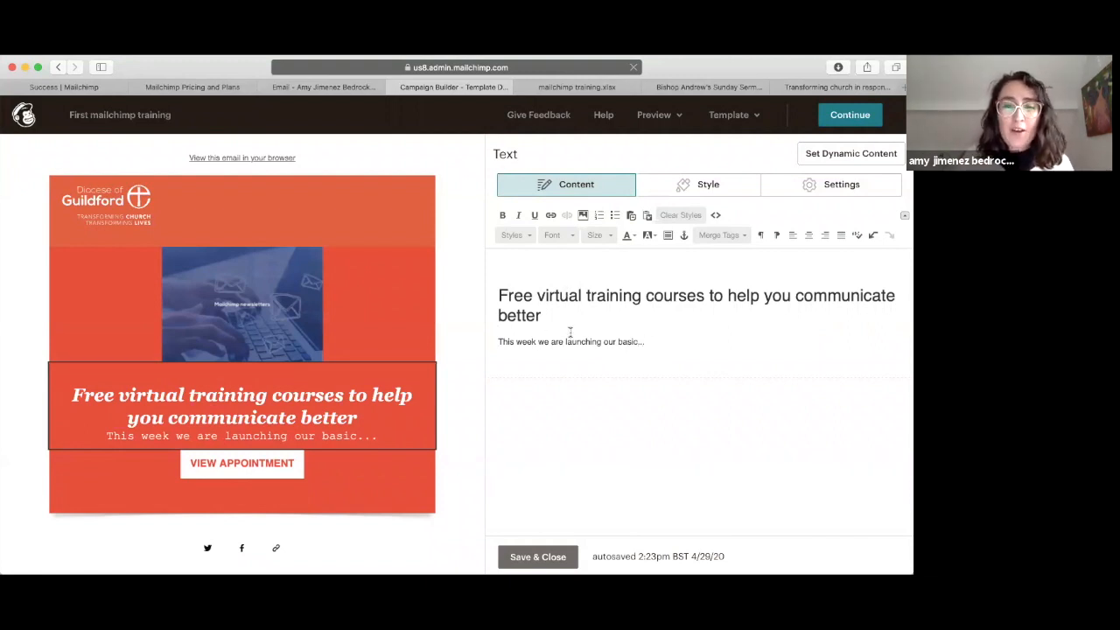
left_click_drag(544, 317, 496, 289)
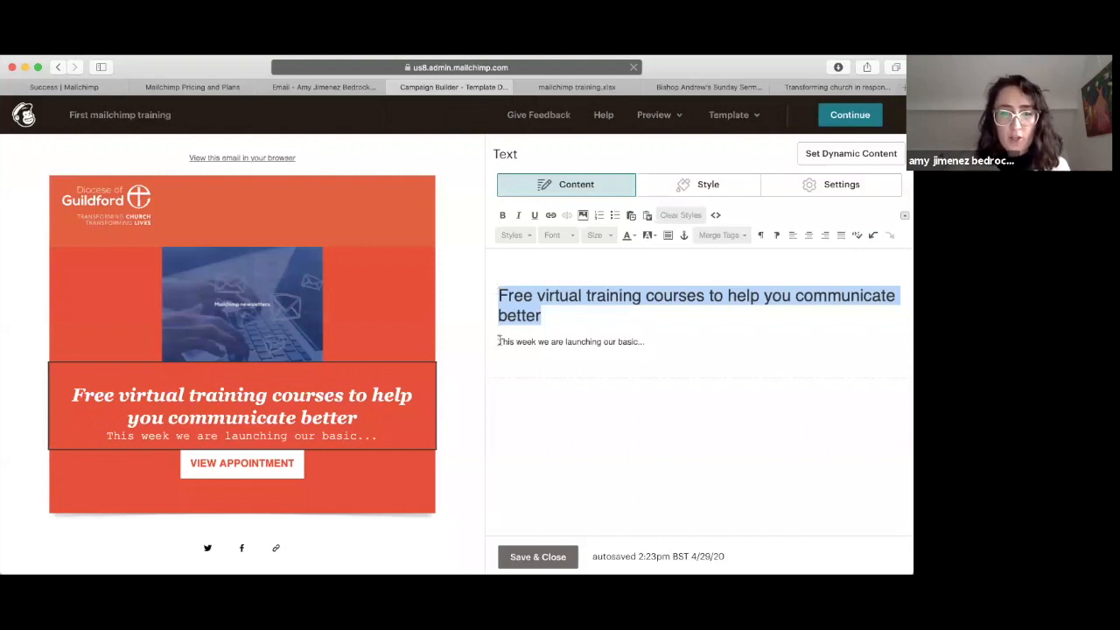
left_click(528, 237)
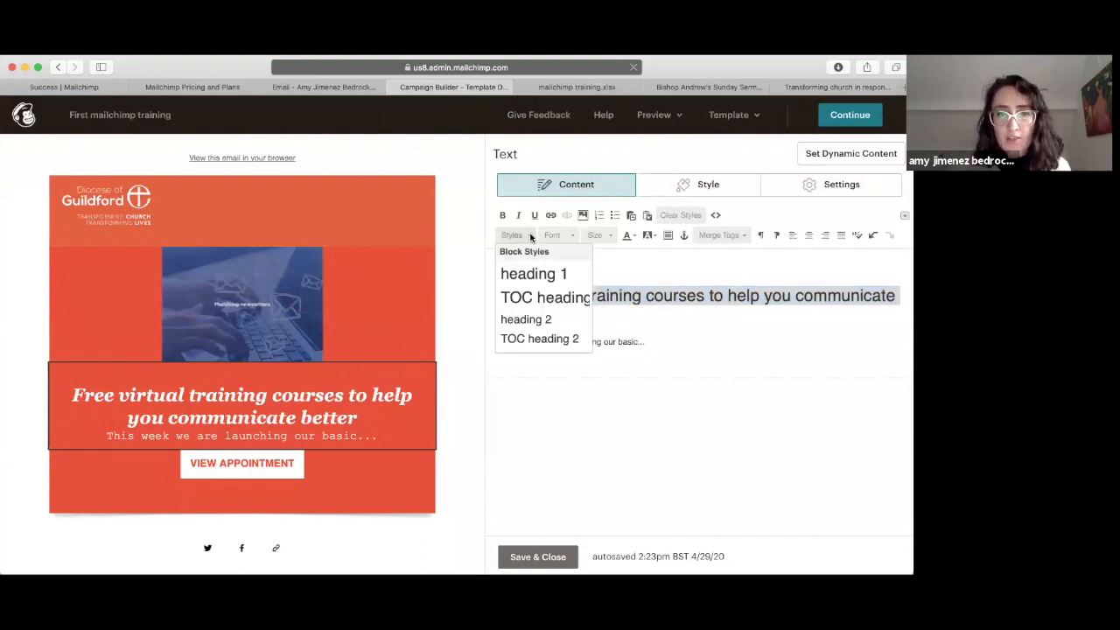
left_click(688, 337)
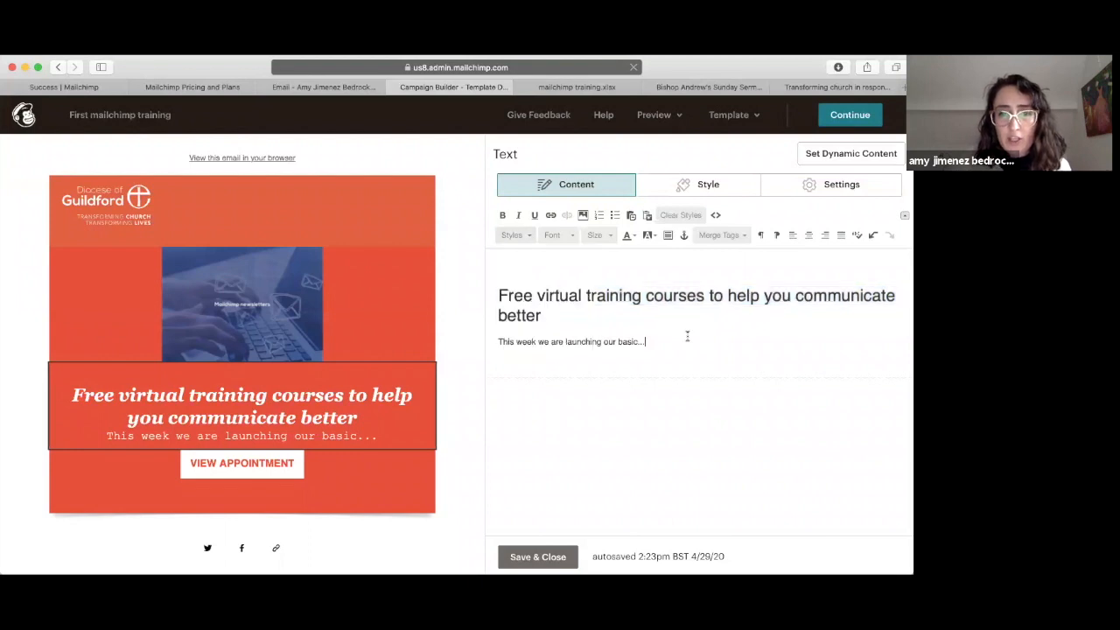
Step: Save the text block and look over the preheader style settings
left_click(538, 558)
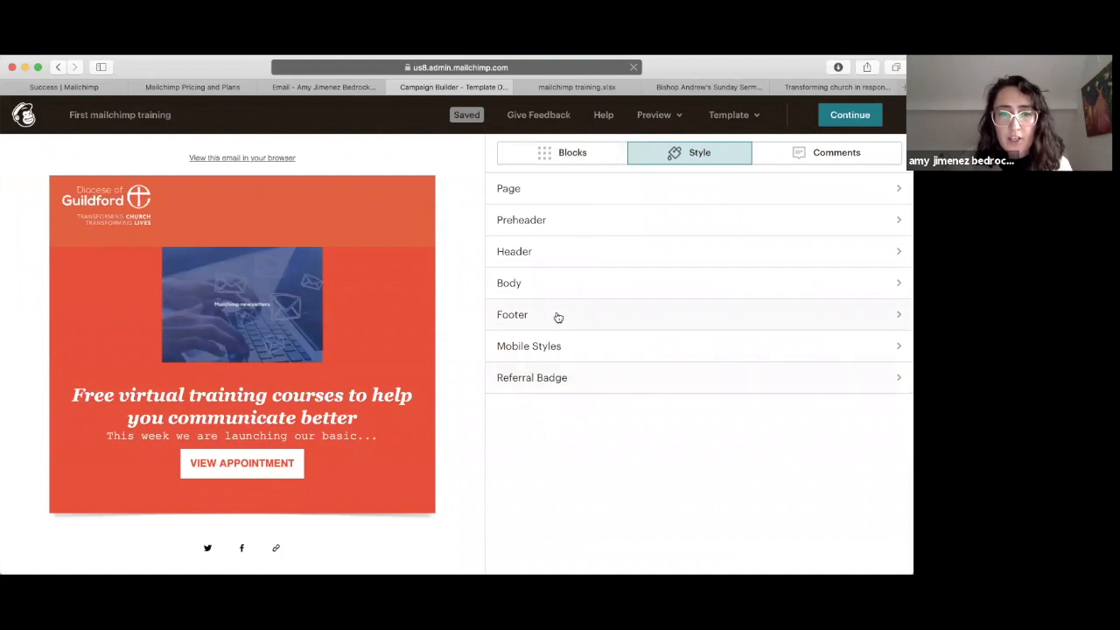
left_click(535, 221)
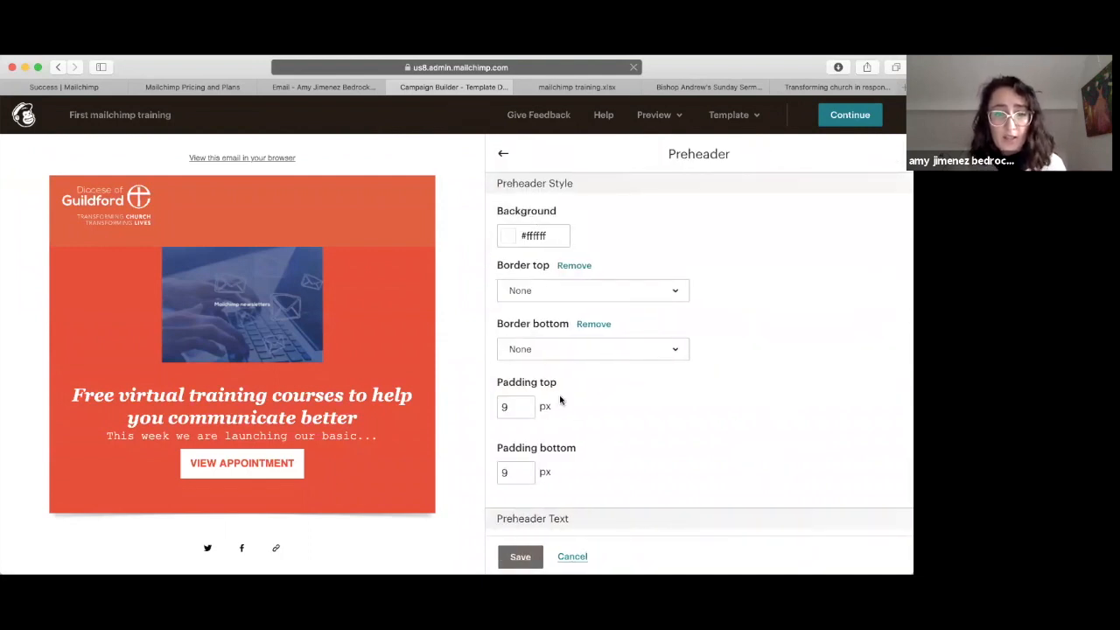
scroll(569, 378, "down", 5)
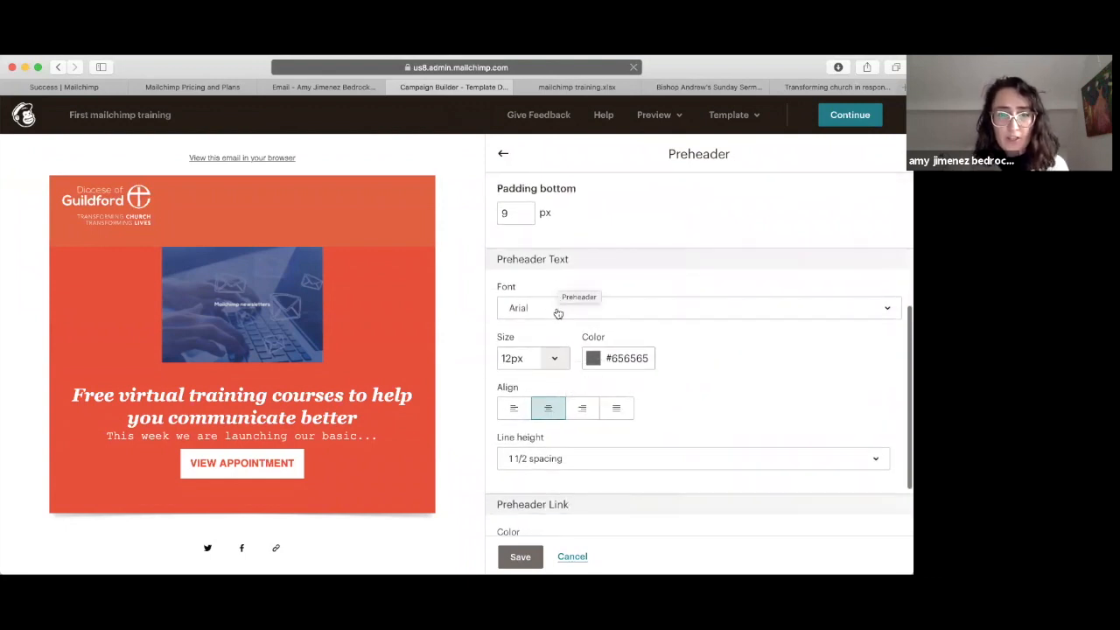
scroll(533, 311, "down", 2)
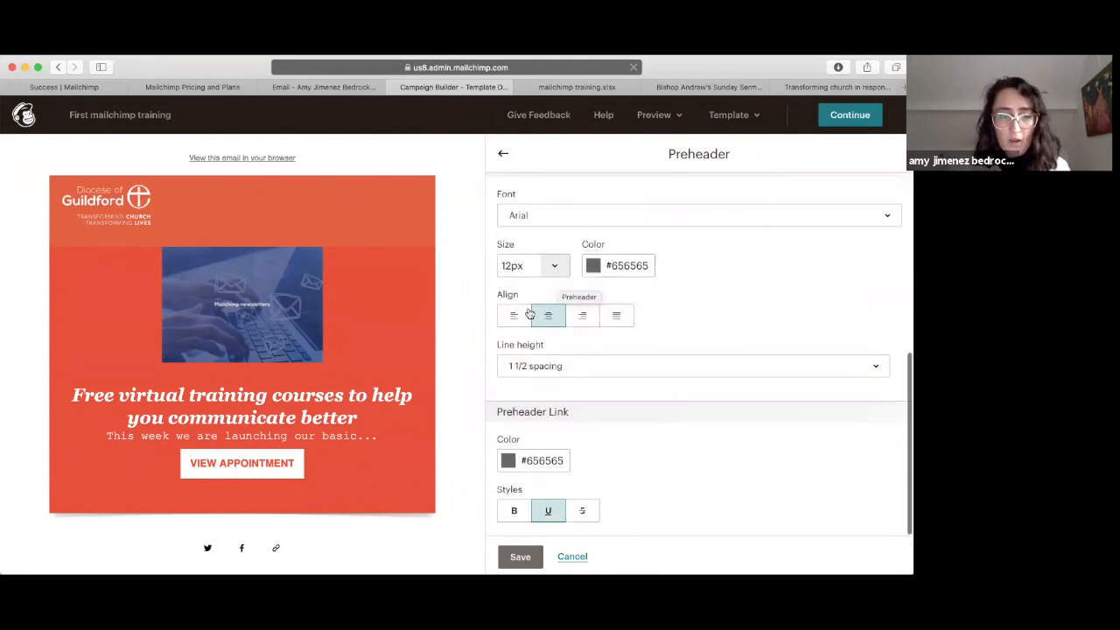
left_click(503, 158)
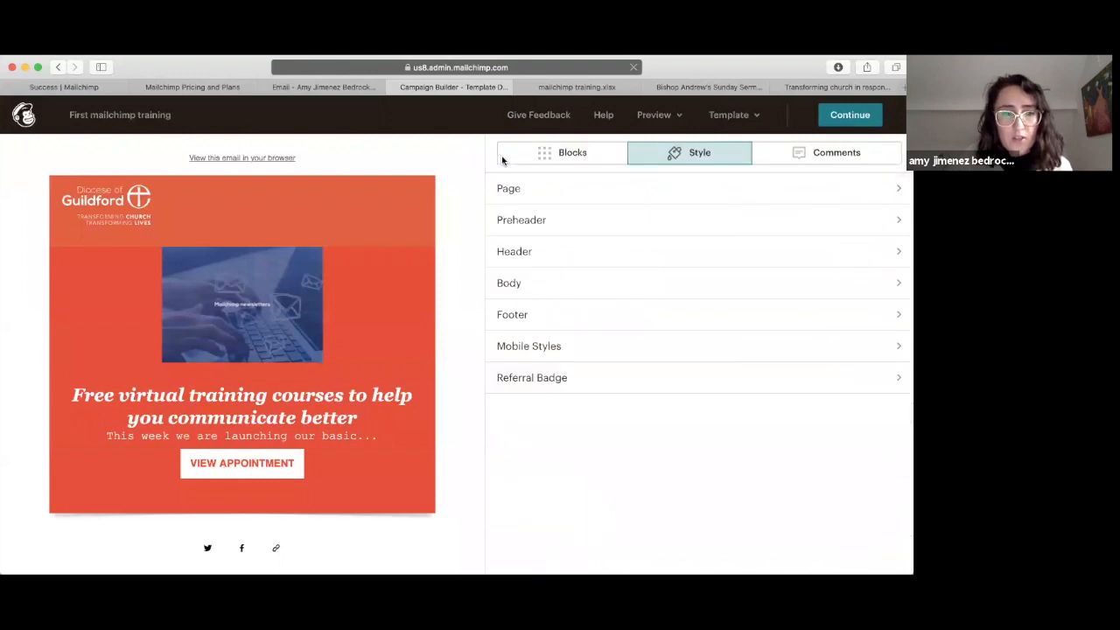
Step: Set the Body Text Font to Tahoma
left_click(525, 285)
scroll(565, 426, "down", 5)
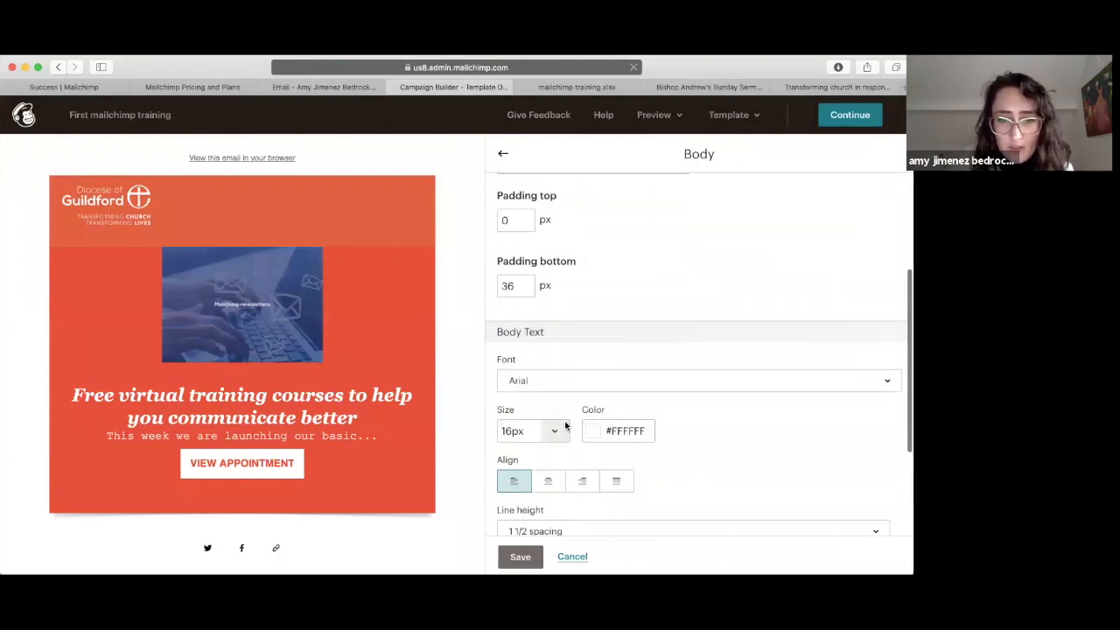
scroll(551, 385, "up", 3)
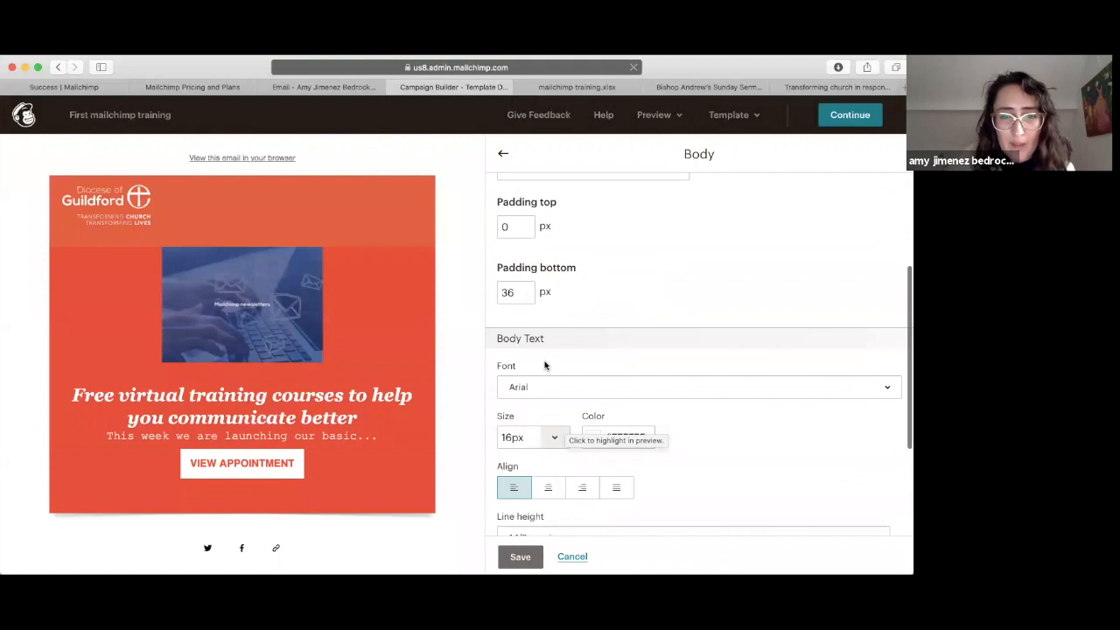
left_click(542, 391)
left_click(548, 335)
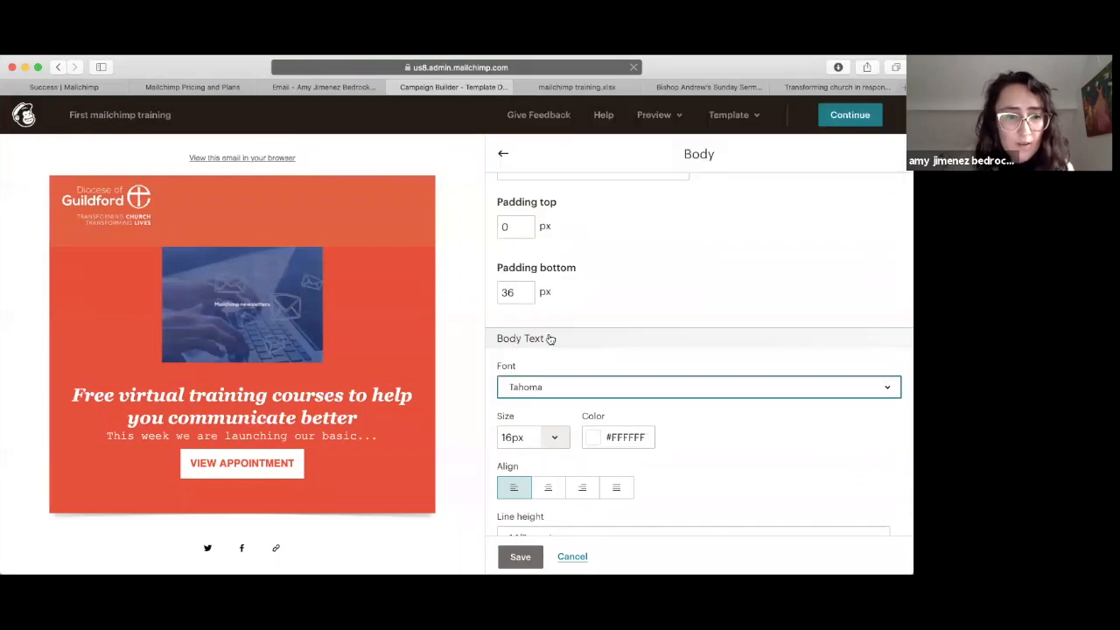
left_click(504, 154)
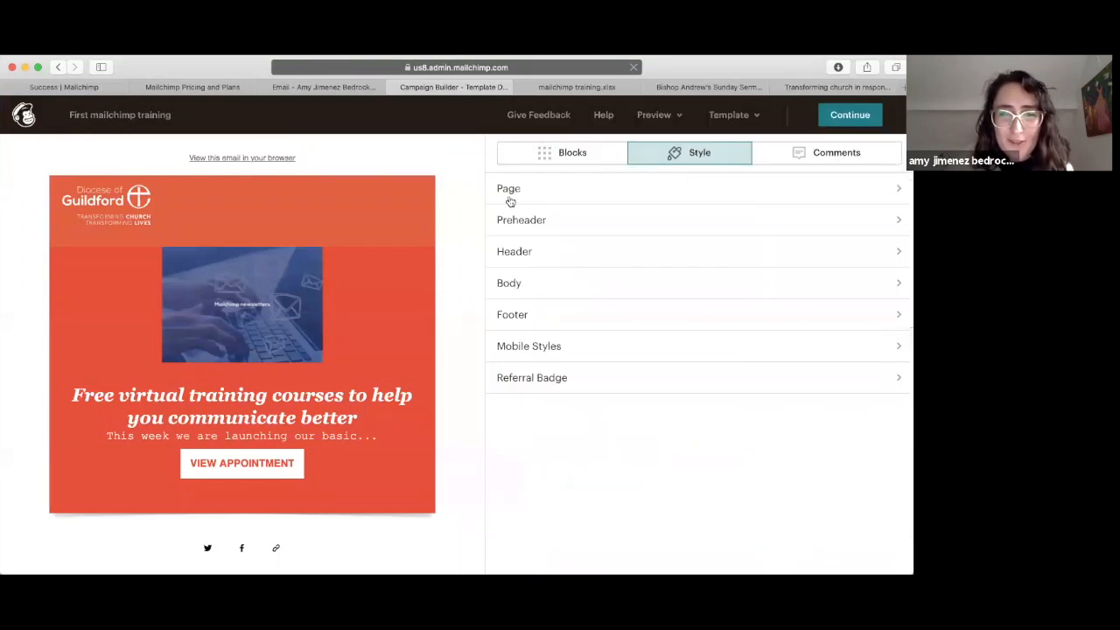
Step: Set the Header Text Font to Comic Sans
left_click(533, 249)
scroll(551, 333, "down", 5)
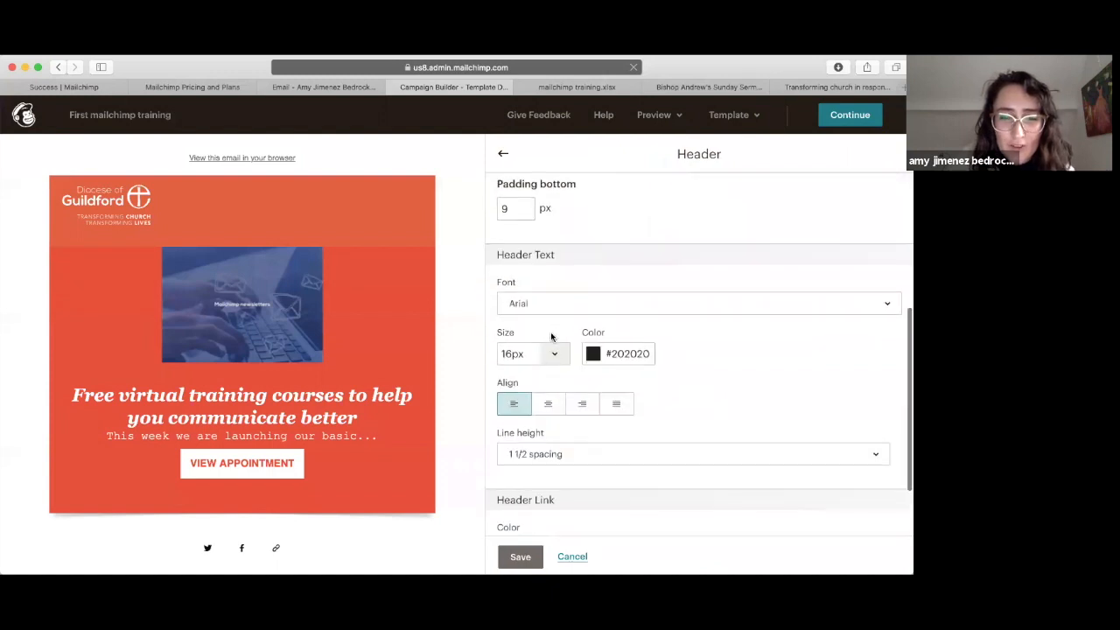
scroll(550, 336, "down", 1)
left_click(523, 278)
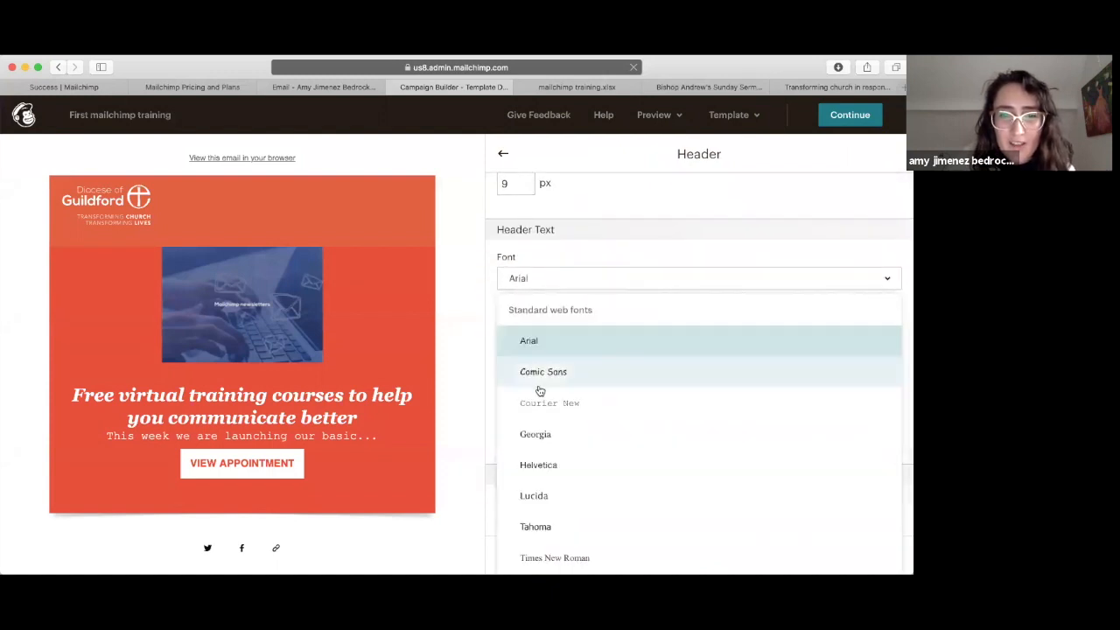
left_click(538, 385)
scroll(522, 290, "down", 1)
scroll(521, 288, "up", 3)
left_click(503, 153)
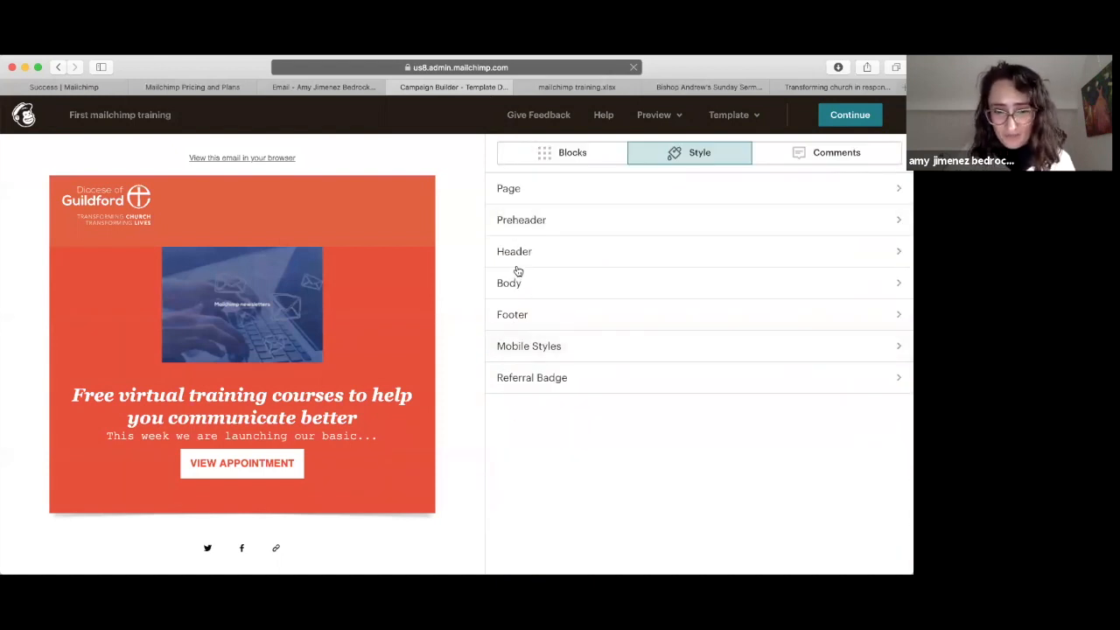
scroll(394, 454, "down", 2)
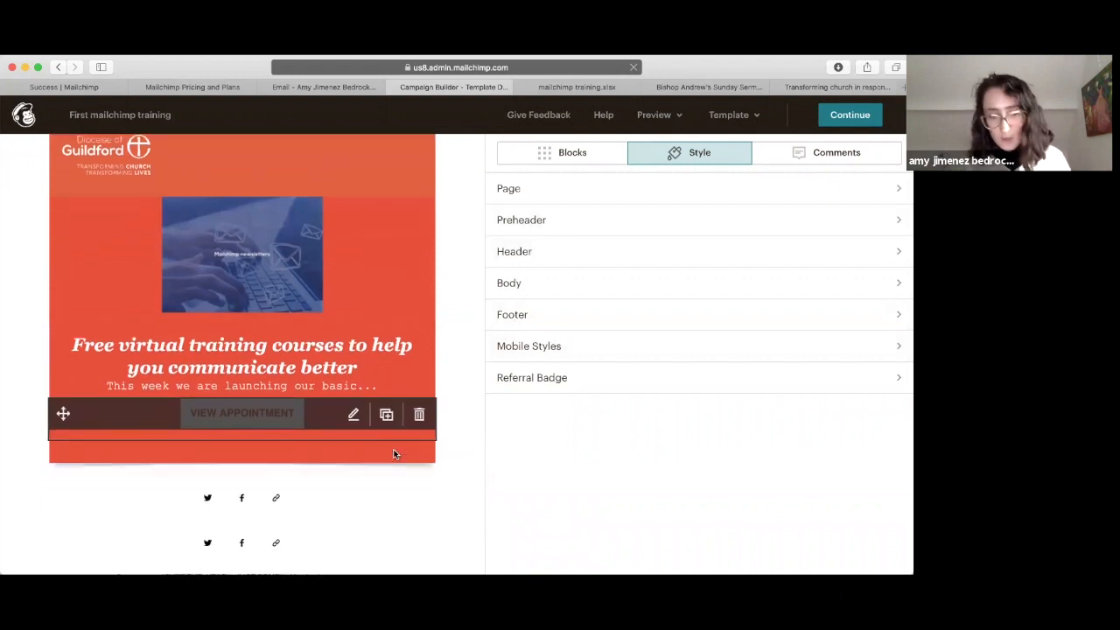
Step: Change the View Appointment button label to 'Register now' and enter the events page web address
left_click(248, 413)
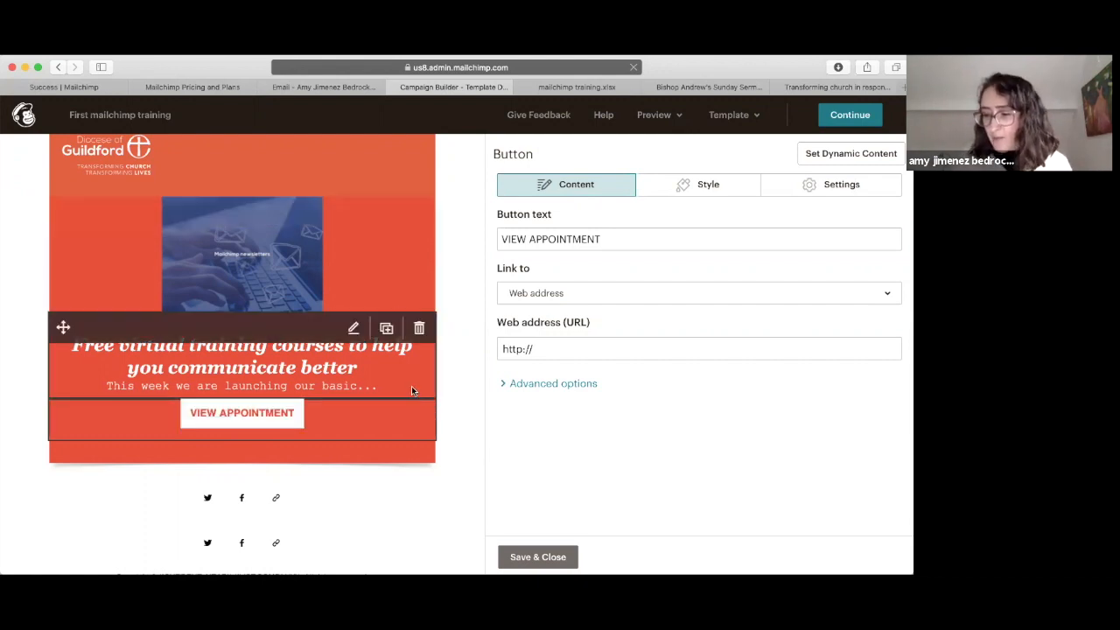
left_click(538, 240)
left_click_drag(538, 240, 501, 240)
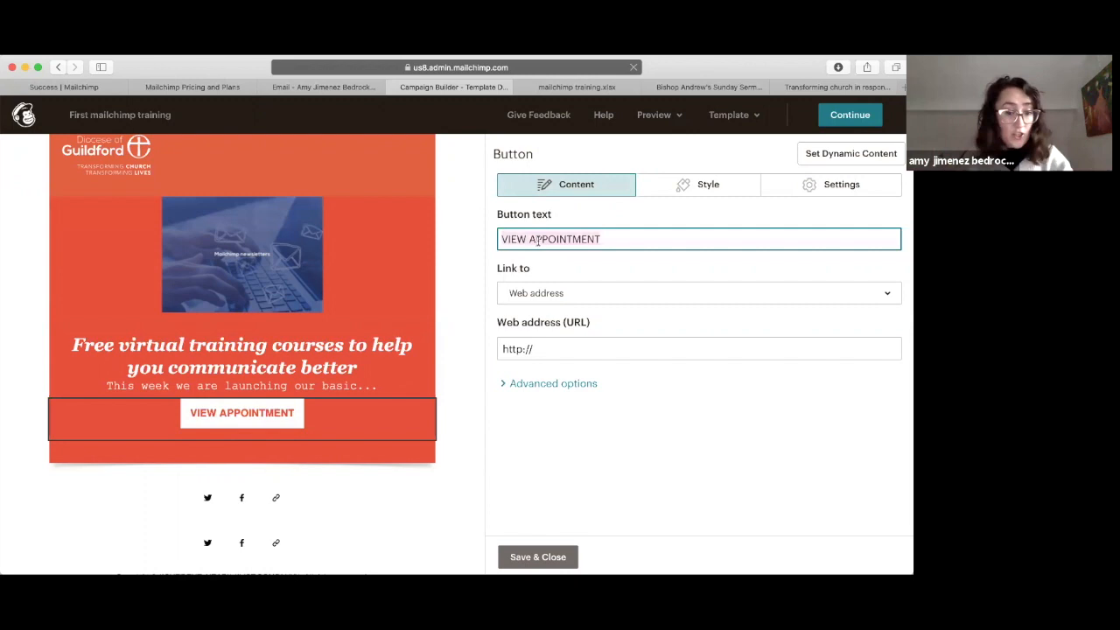
type("Register now")
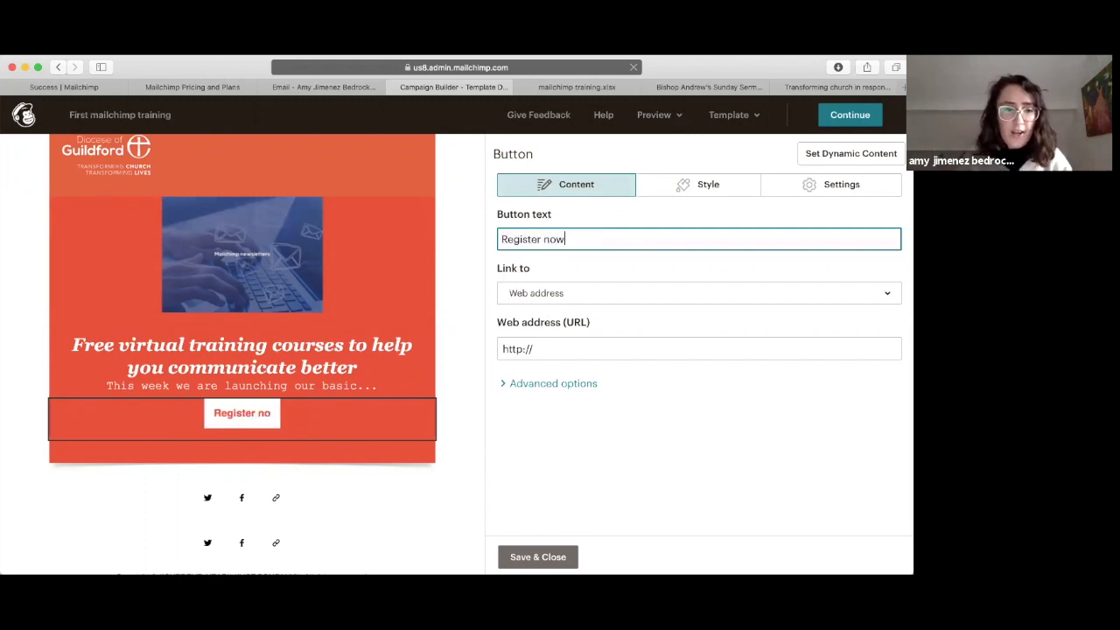
left_click(552, 350)
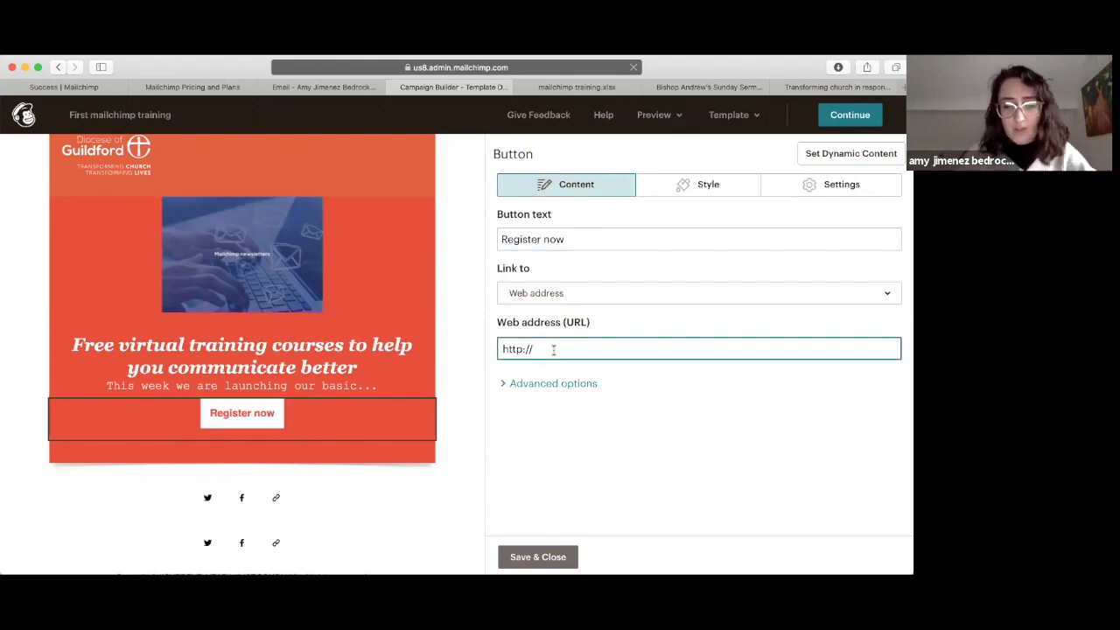
type("www")
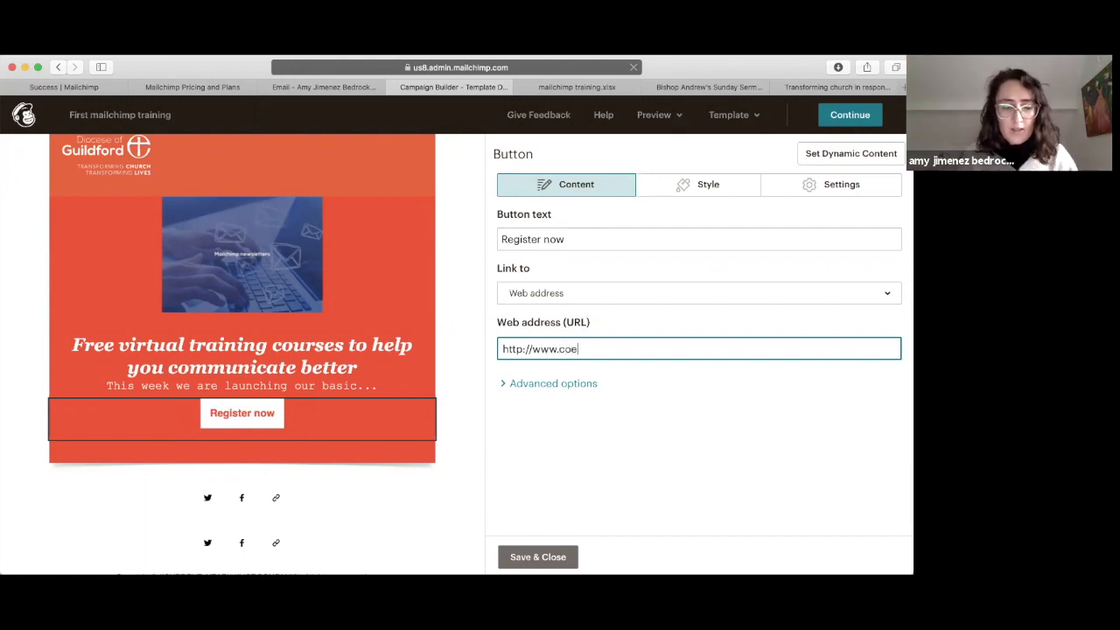
type(".cofeguildford.pr")
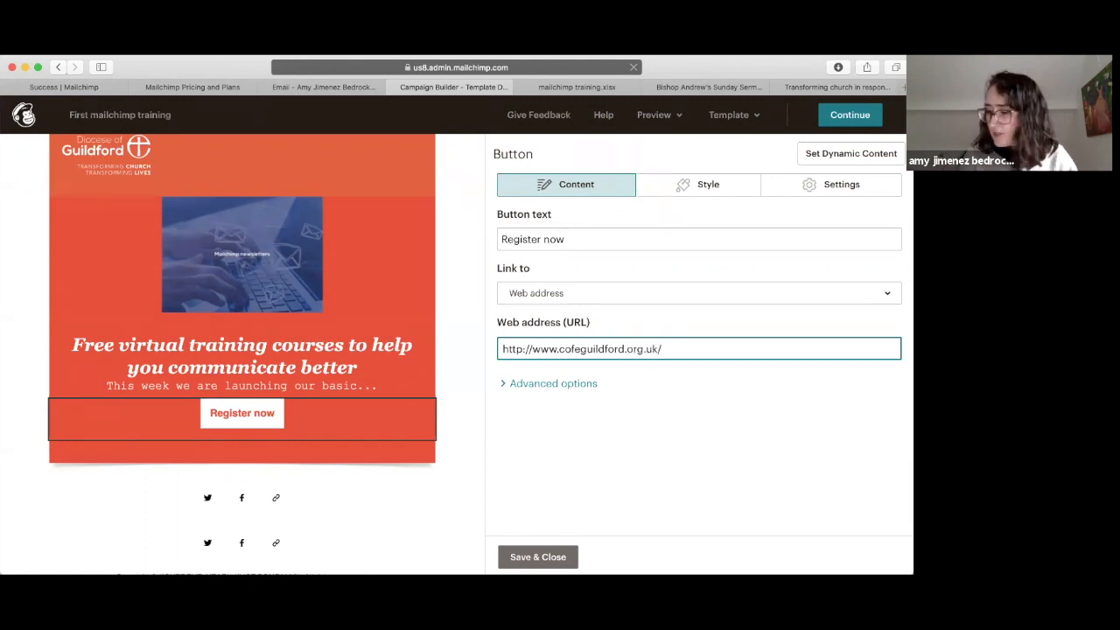
type("g.uk/whats")
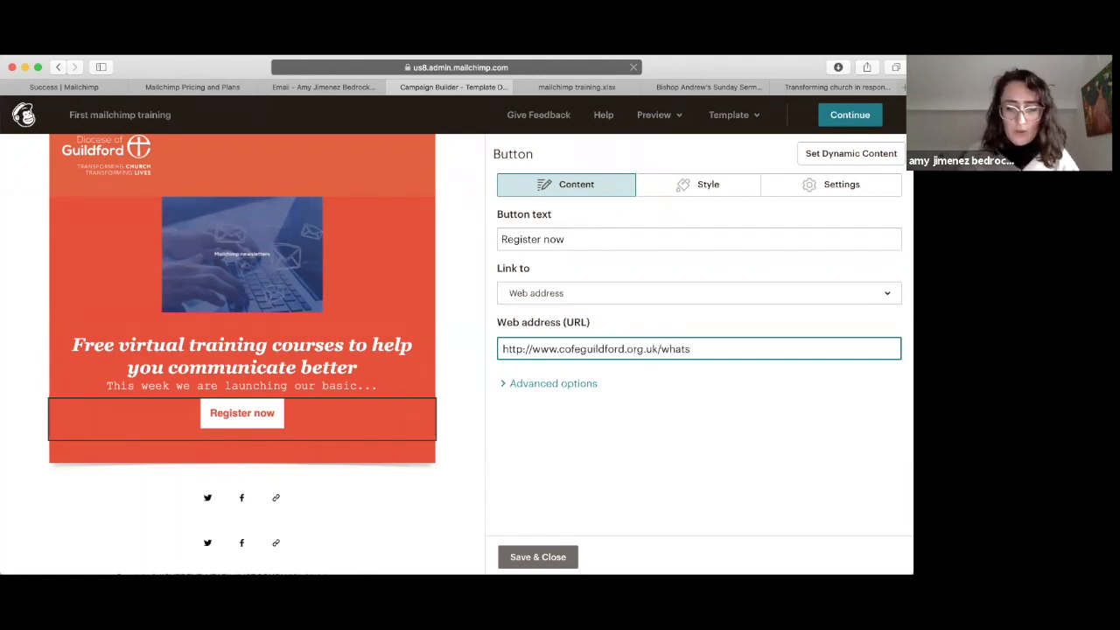
type("-on/events")
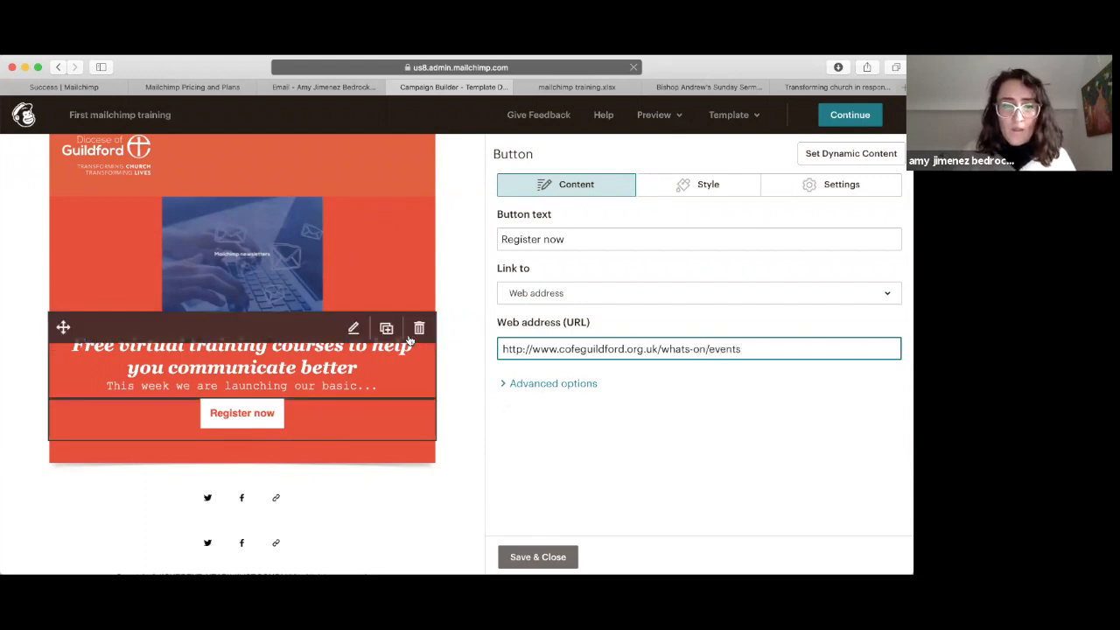
Step: Try rounded corners on the Register now button, then return it to square corners
left_click(701, 184)
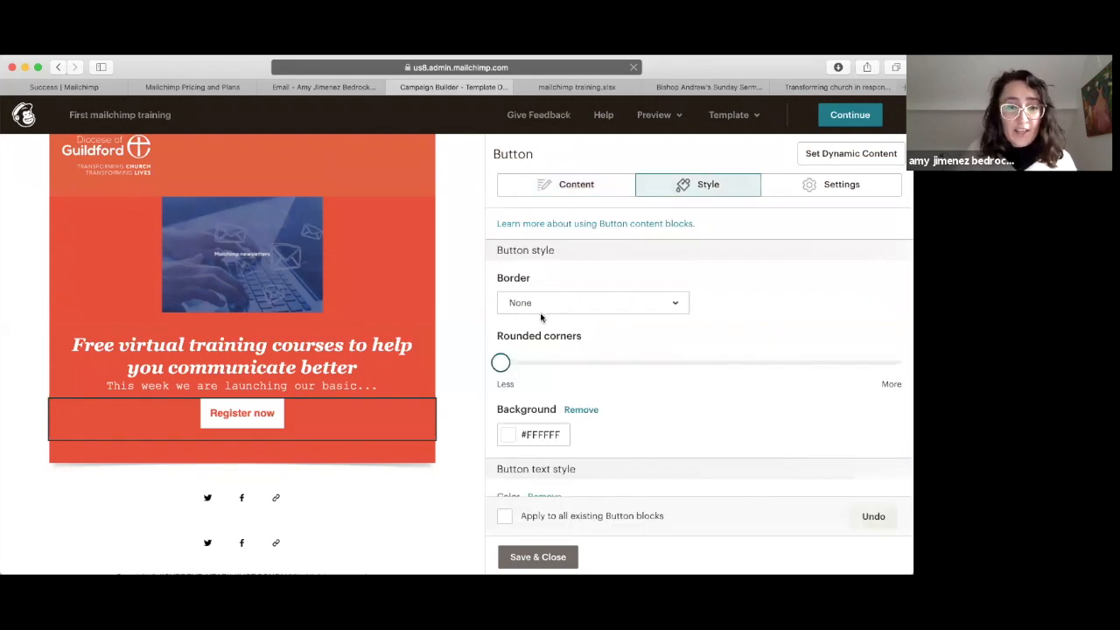
left_click_drag(499, 362, 523, 362)
left_click_drag(450, 362, 798, 180)
left_click_drag(723, 362, 458, 368)
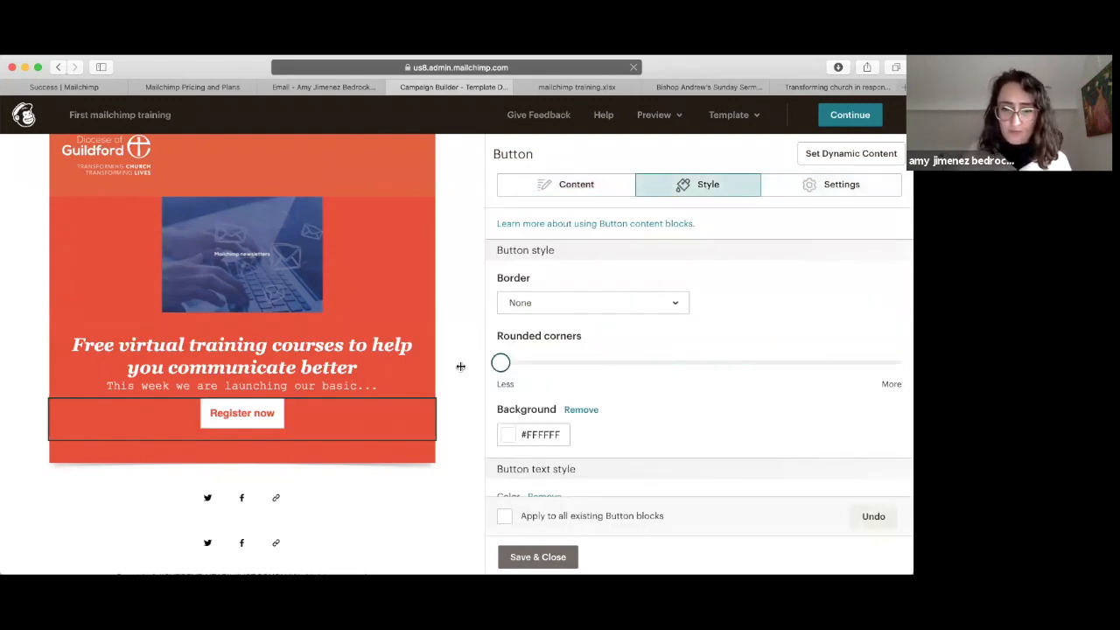
Step: Try right alignment for the button, then set it back to Center
left_click(831, 188)
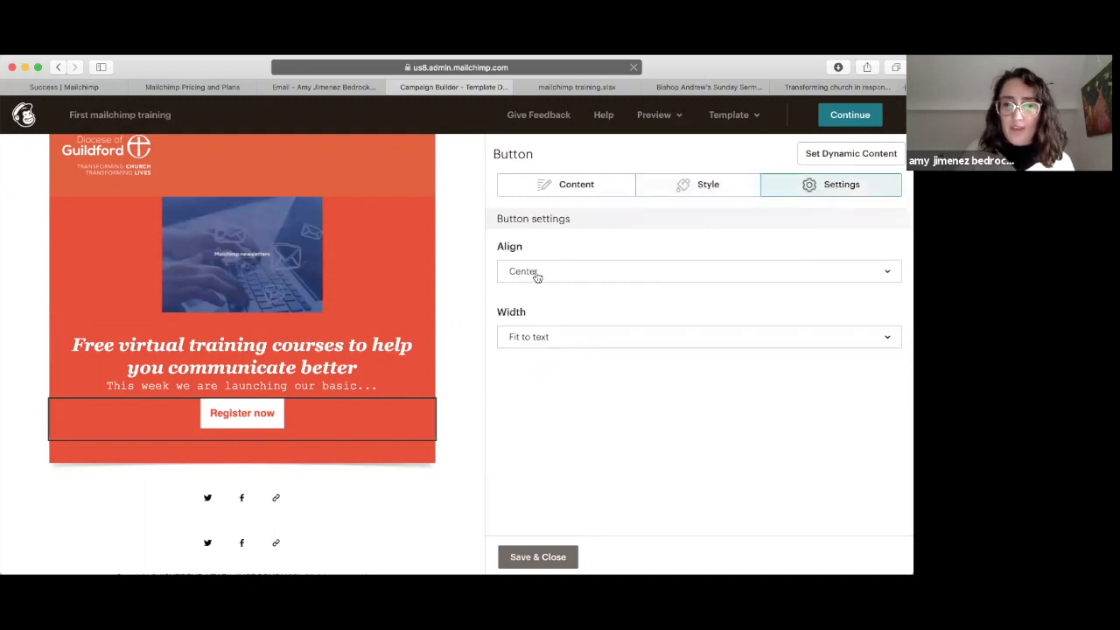
left_click(541, 270)
left_click(530, 365)
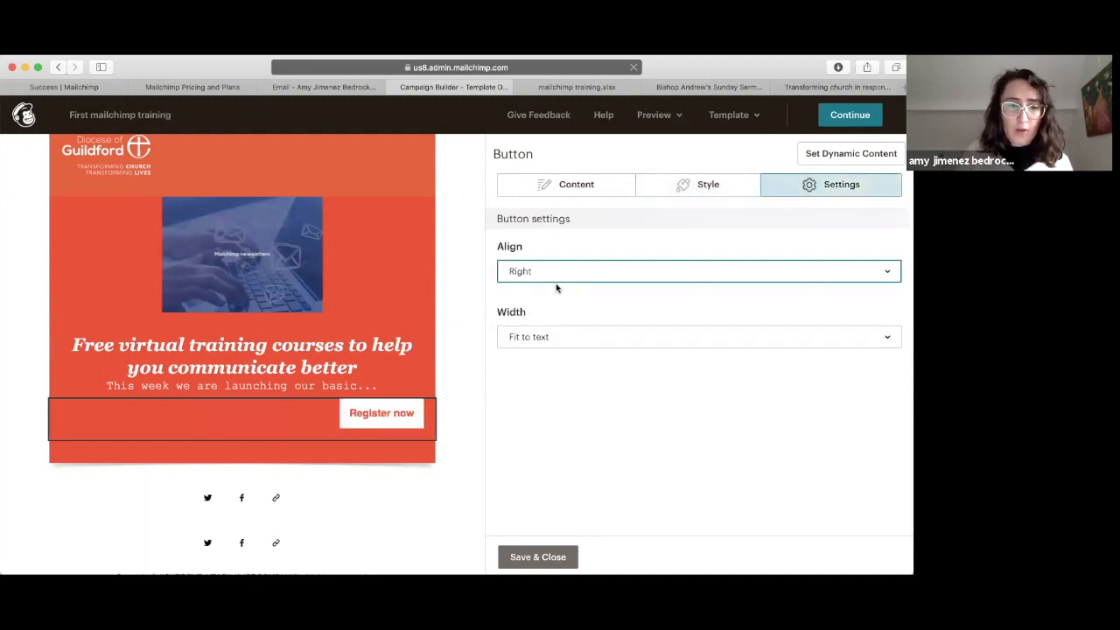
left_click(550, 272)
left_click(543, 331)
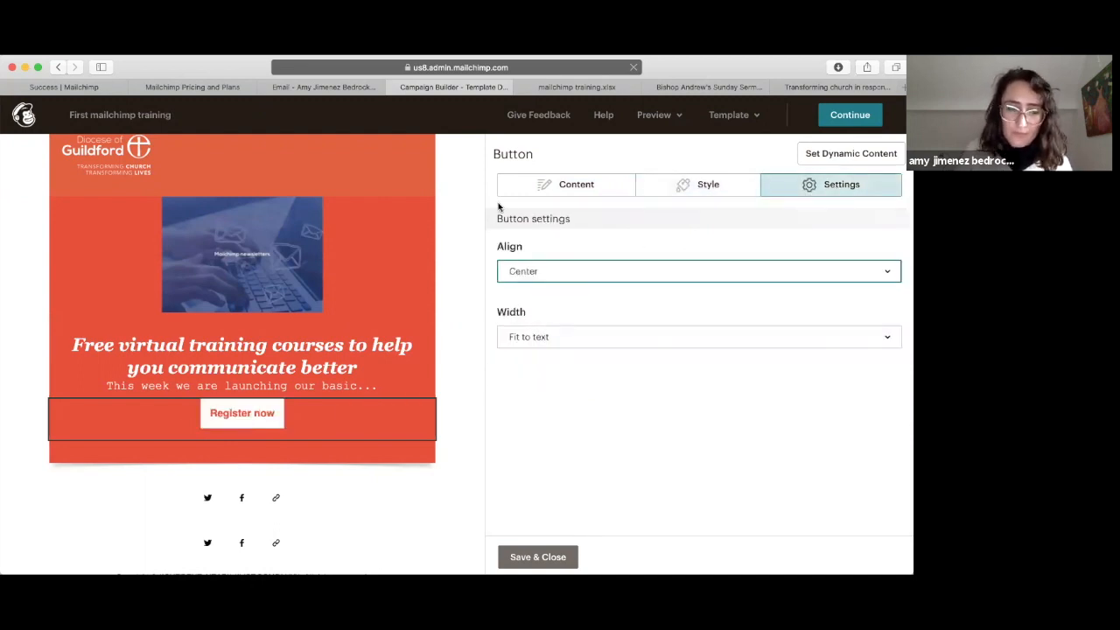
Step: Try Full width, then keep the button at Fit to text and save it
left_click(534, 344)
left_click(527, 402)
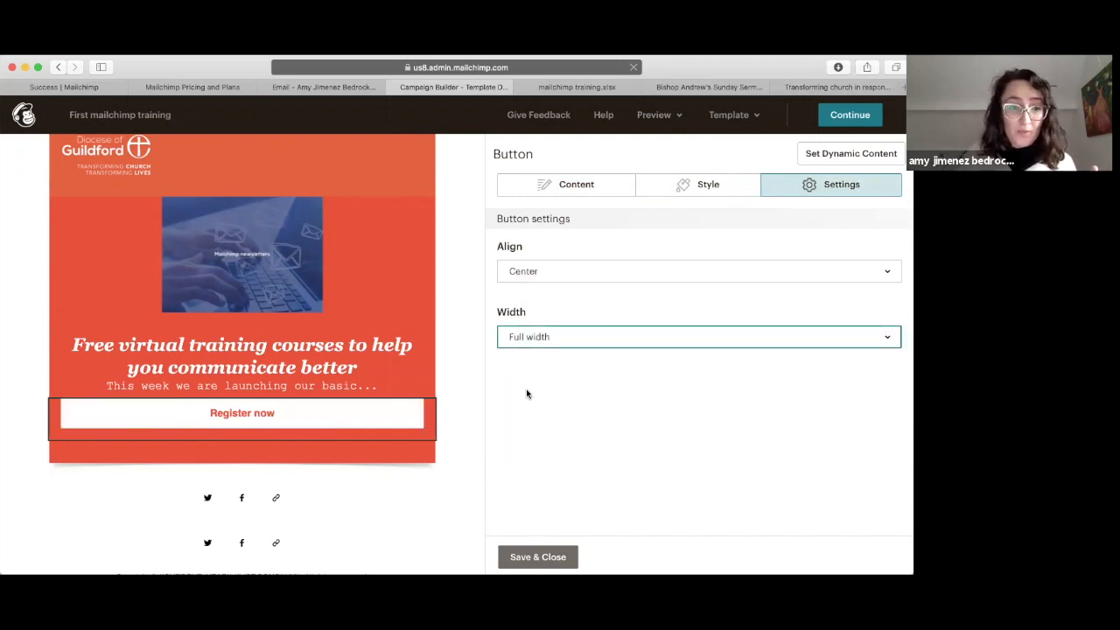
left_click(525, 338)
left_click(526, 378)
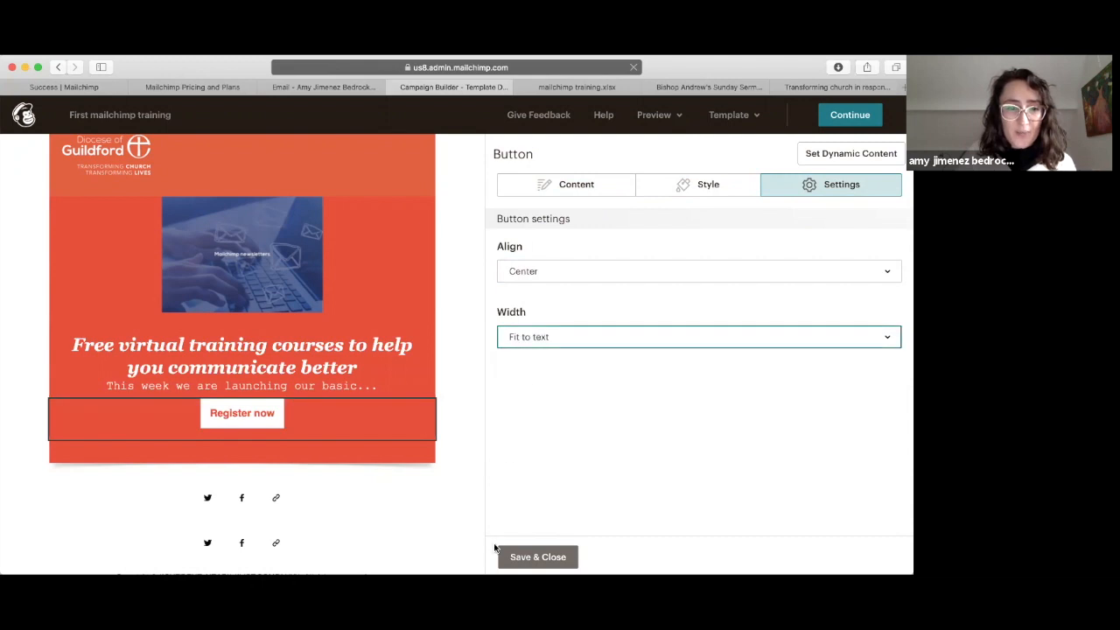
left_click(527, 558)
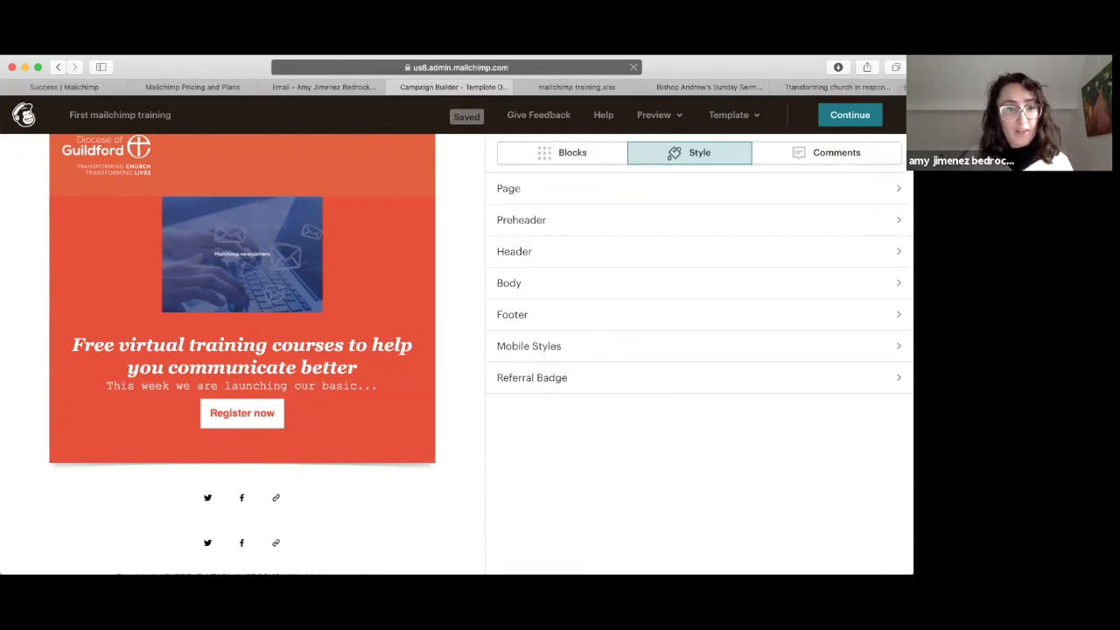
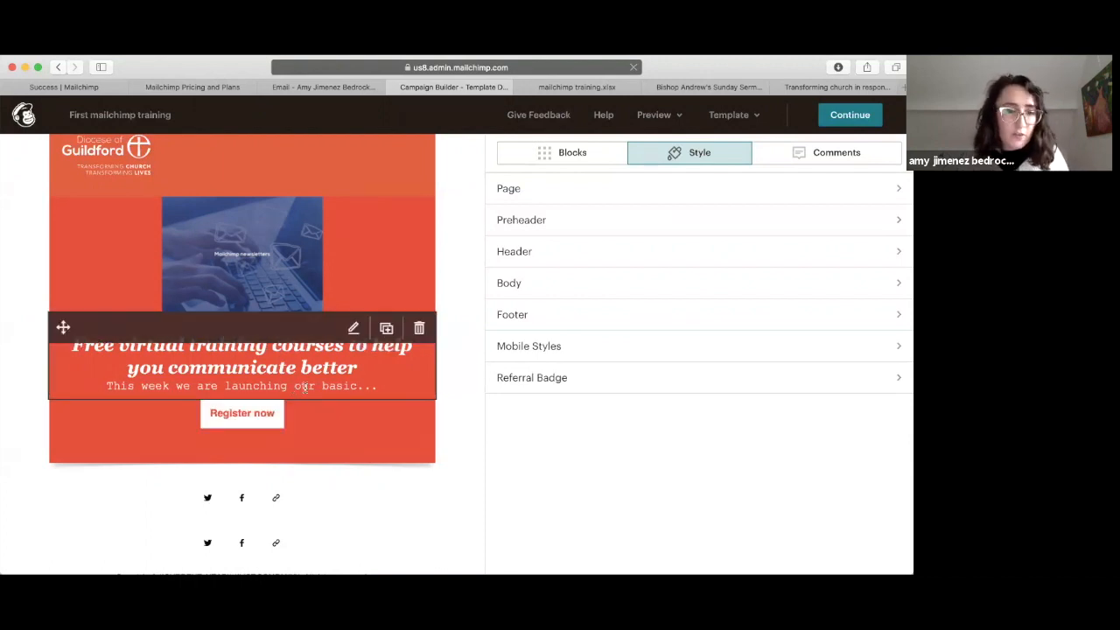
Step: Try adding an empty link to the banner image, then cancel it and save the image settings
left_click(382, 387)
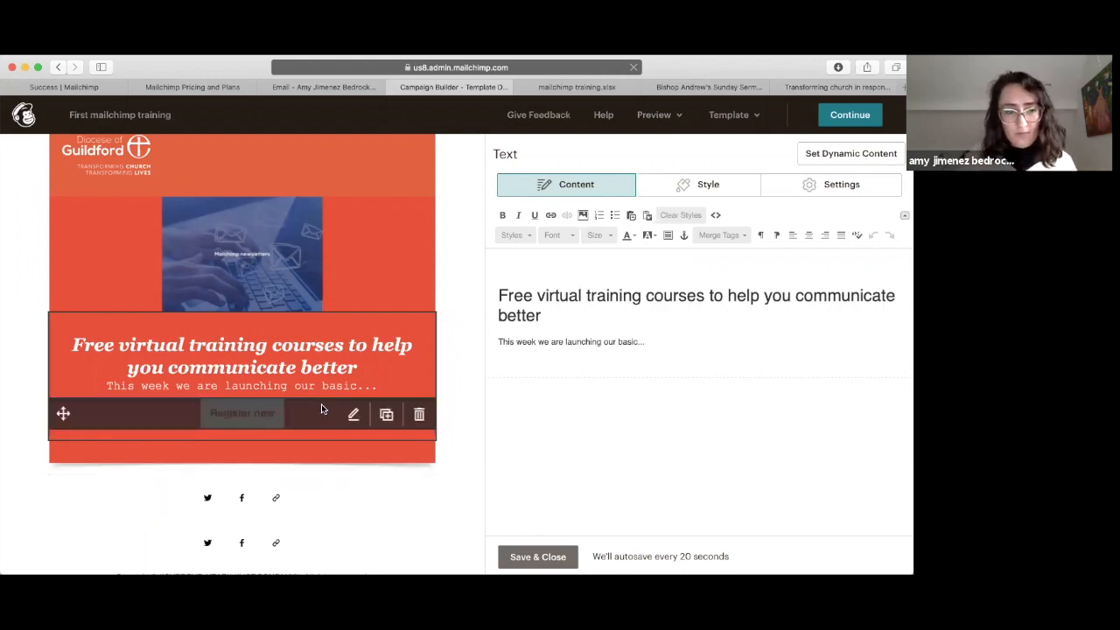
left_click(259, 264)
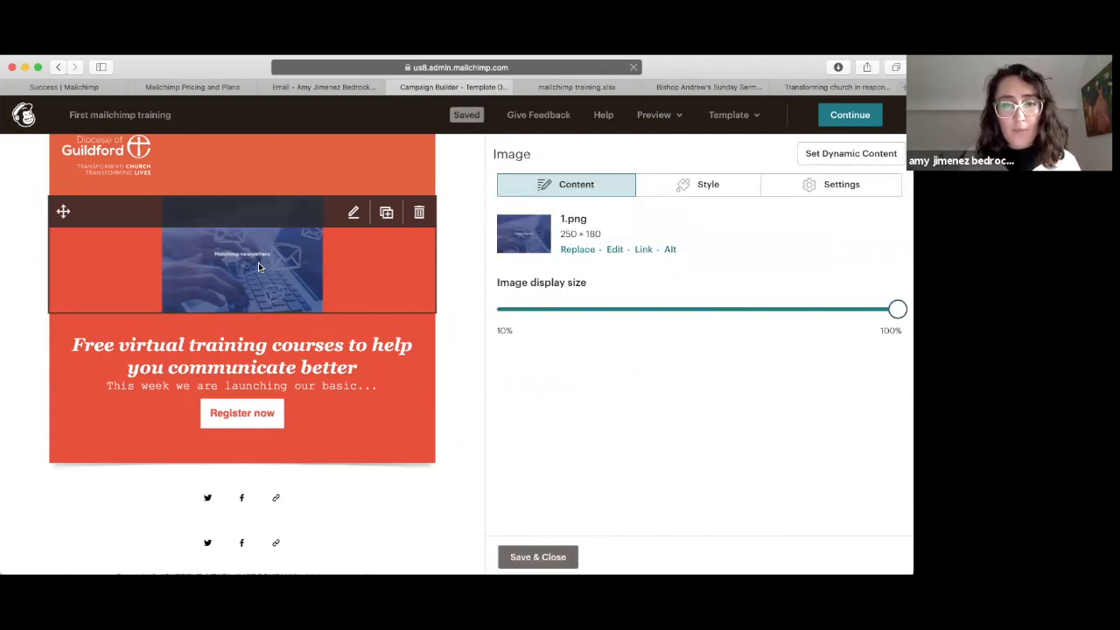
left_click(644, 250)
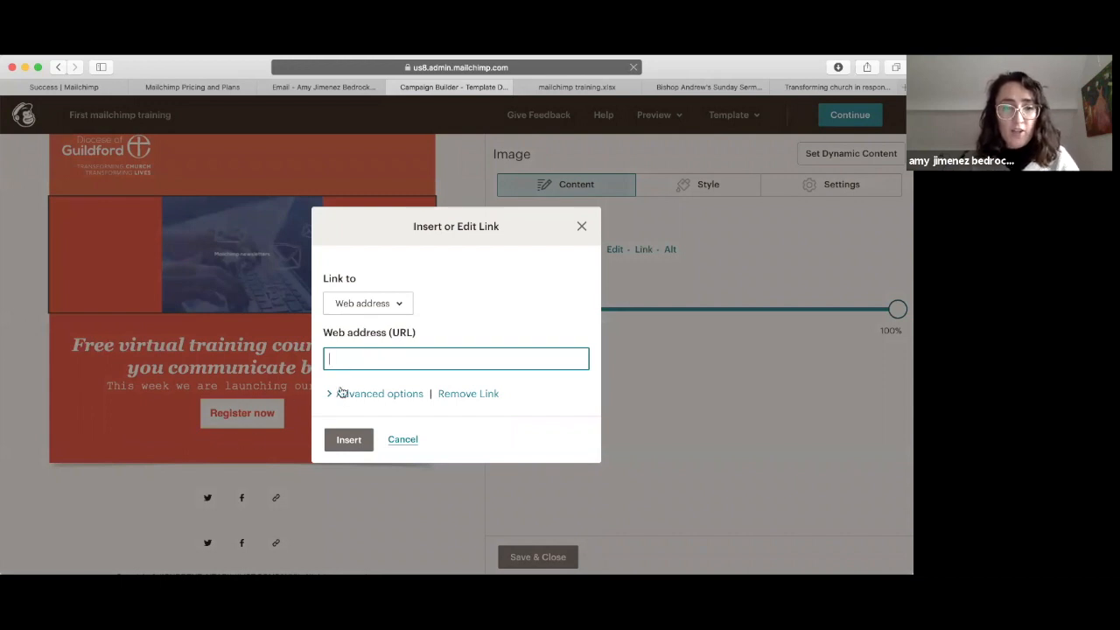
left_click(346, 440)
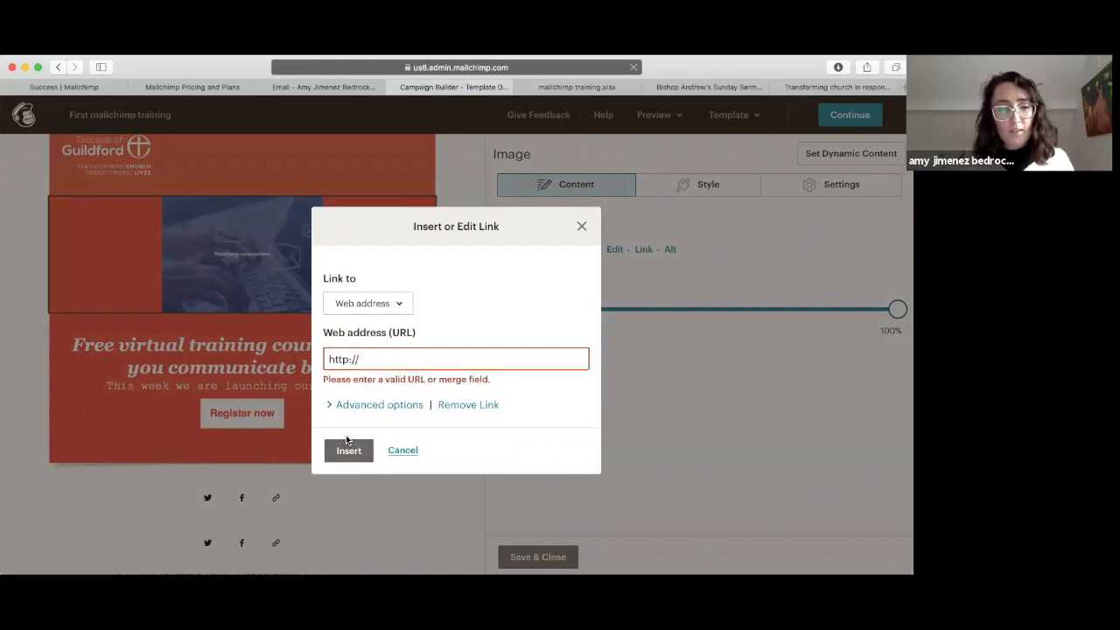
left_click(406, 450)
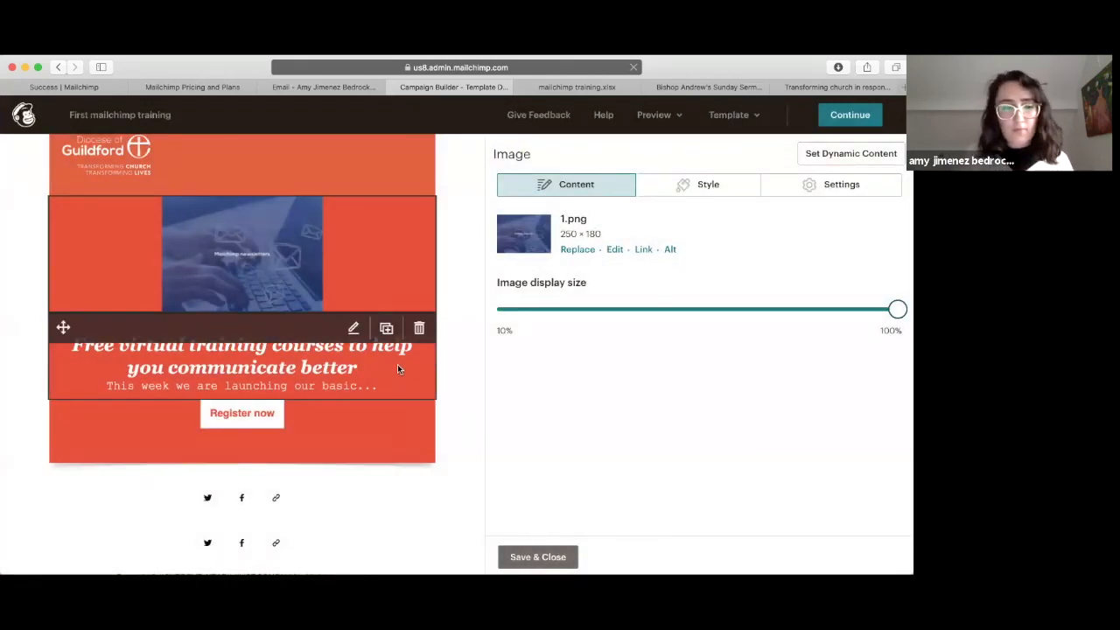
scroll(399, 371, "down", 1)
left_click(542, 552)
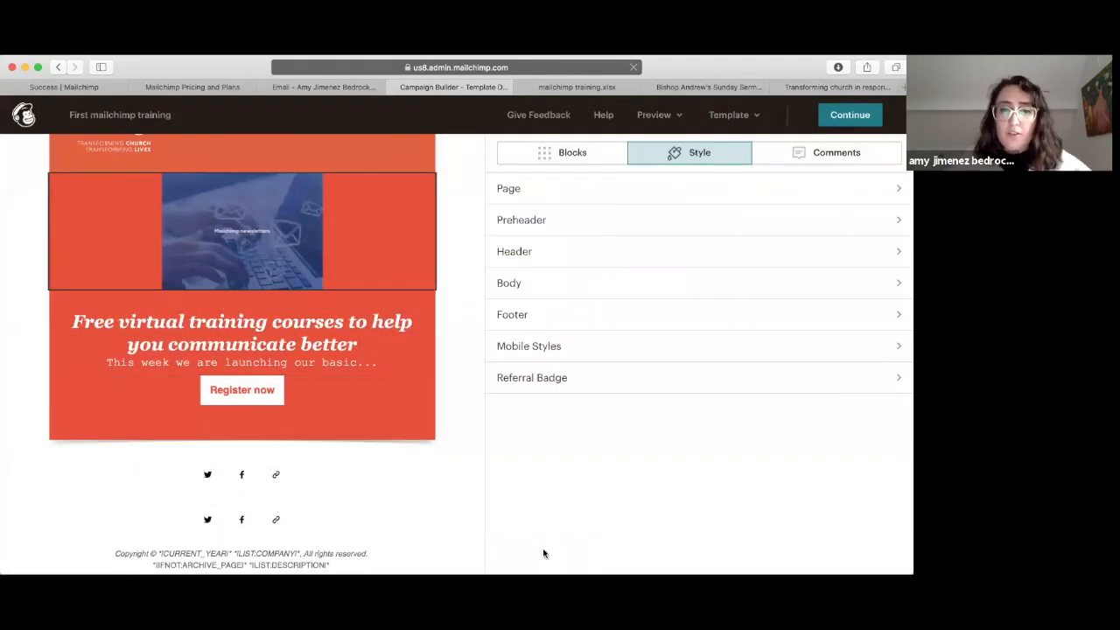
Step: Add an Image + Text block below Register now with caption 'text about the image' and 1.png
left_click(530, 161)
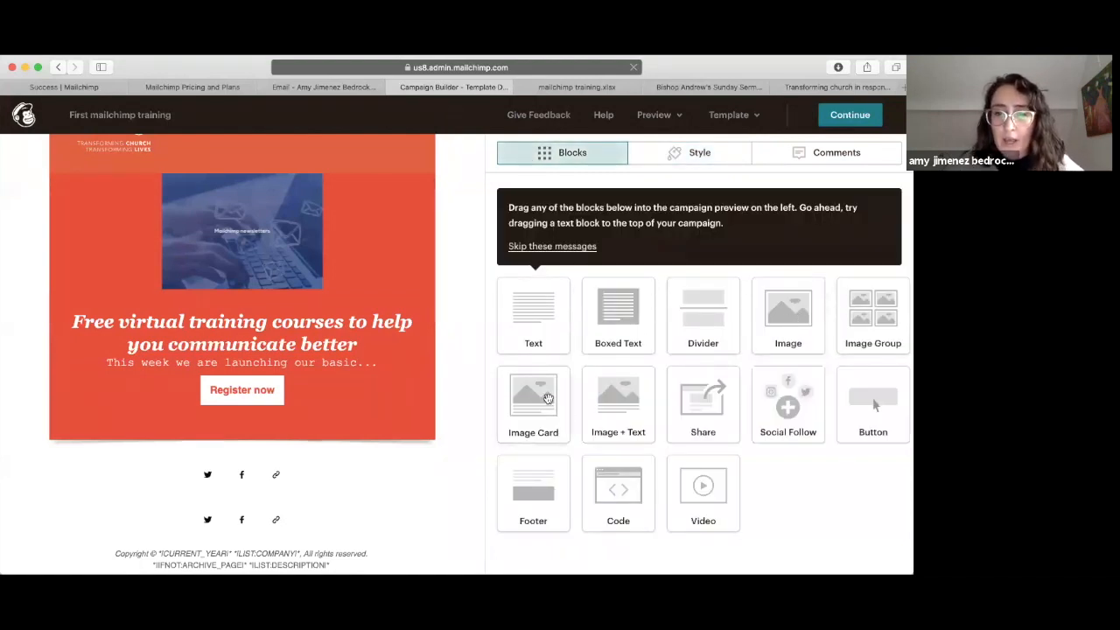
left_click_drag(235, 476, 142, 409)
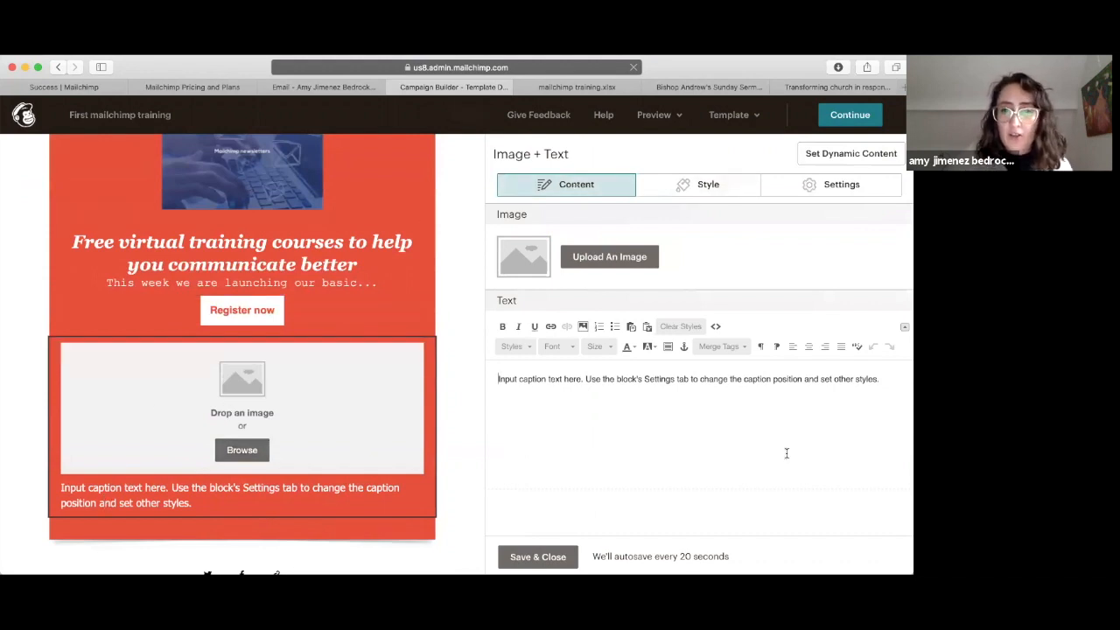
triple_click(609, 379)
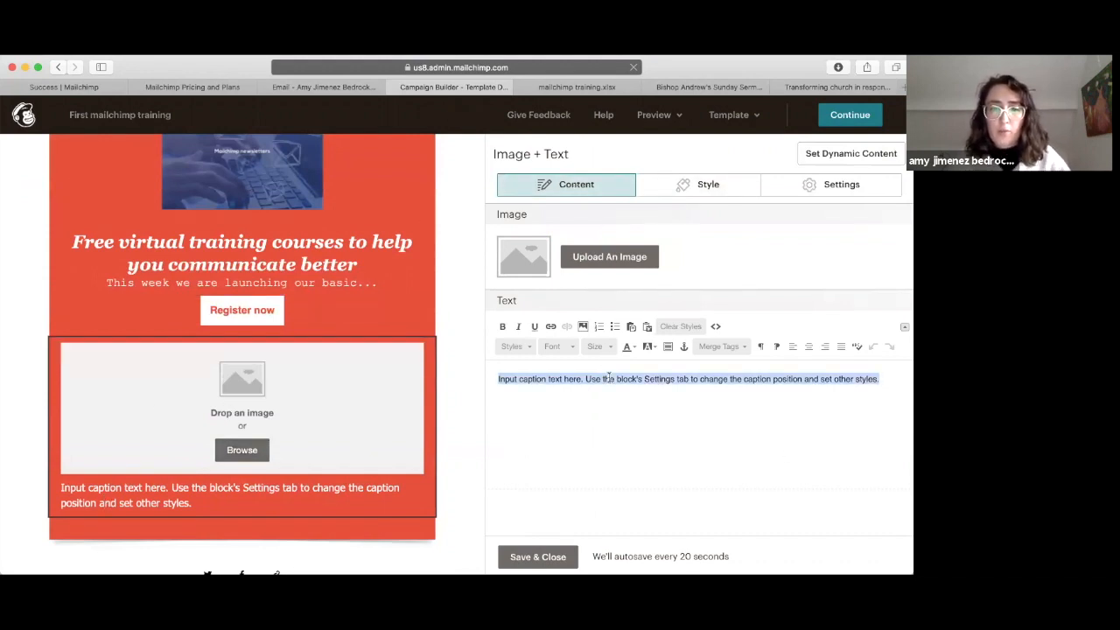
type("text abou")
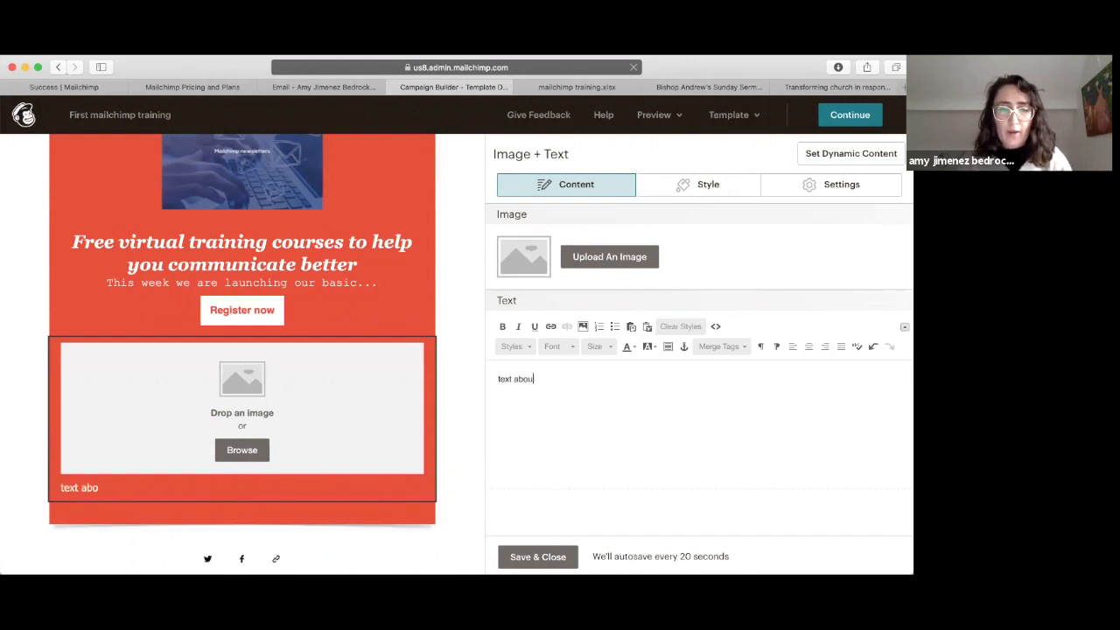
type("t the ima")
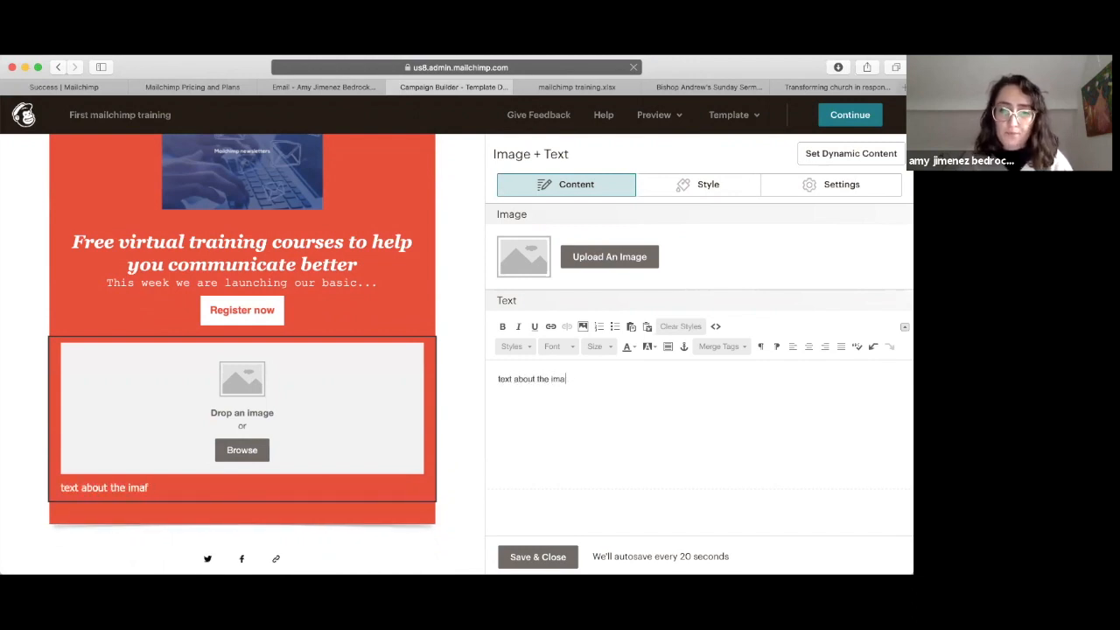
type("ge")
left_click(645, 255)
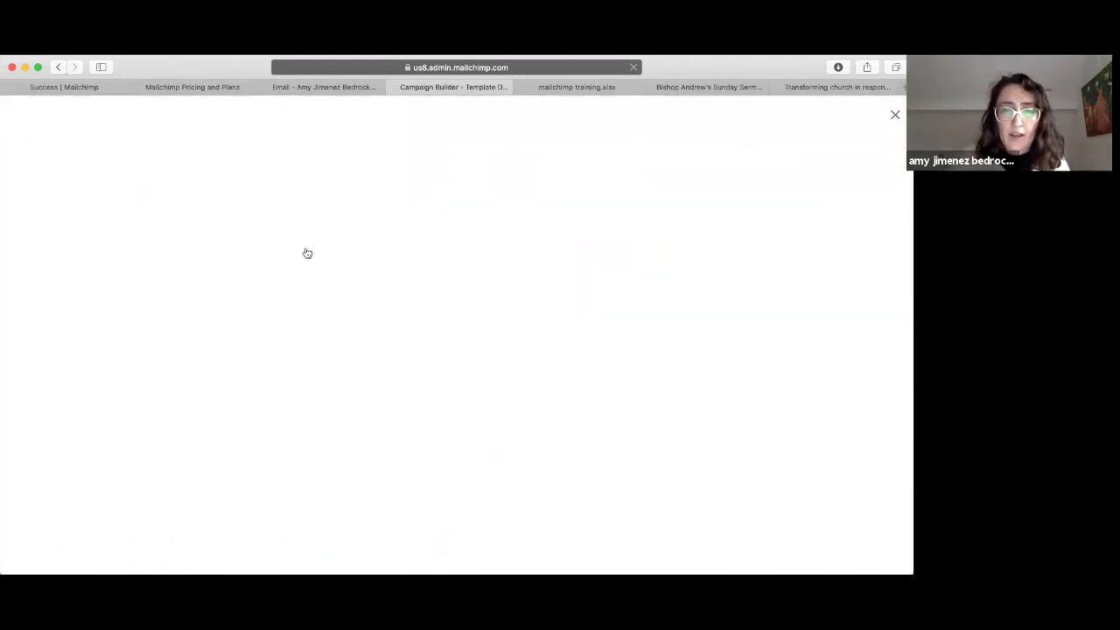
left_click(334, 284)
left_click(877, 158)
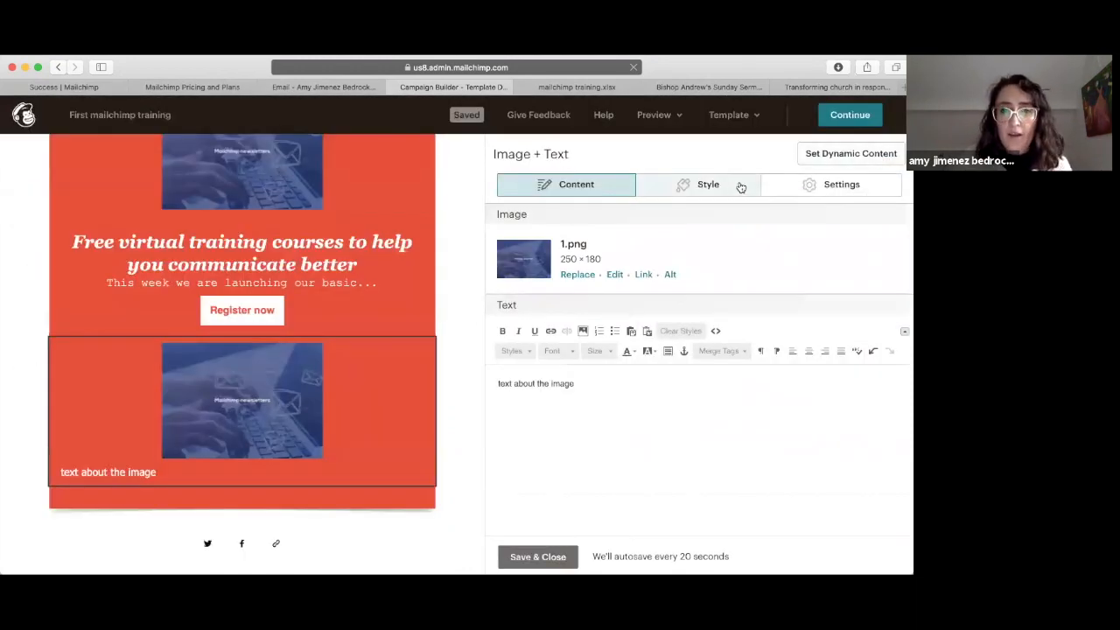
Step: Set the image position to Left, leave the image unlinked, and save the section
left_click(734, 190)
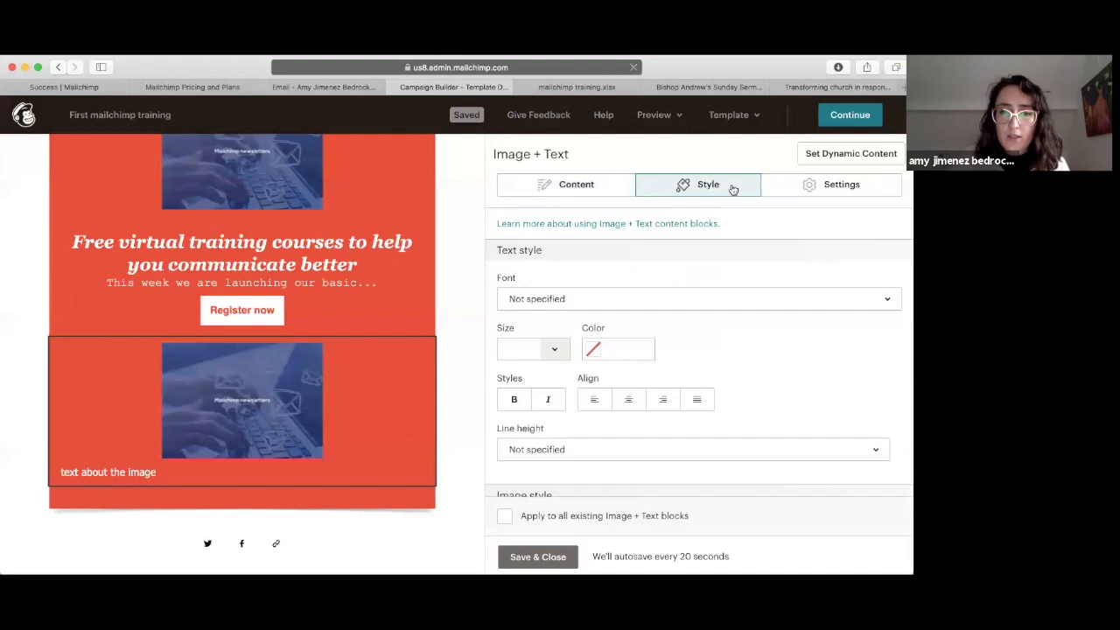
left_click(807, 186)
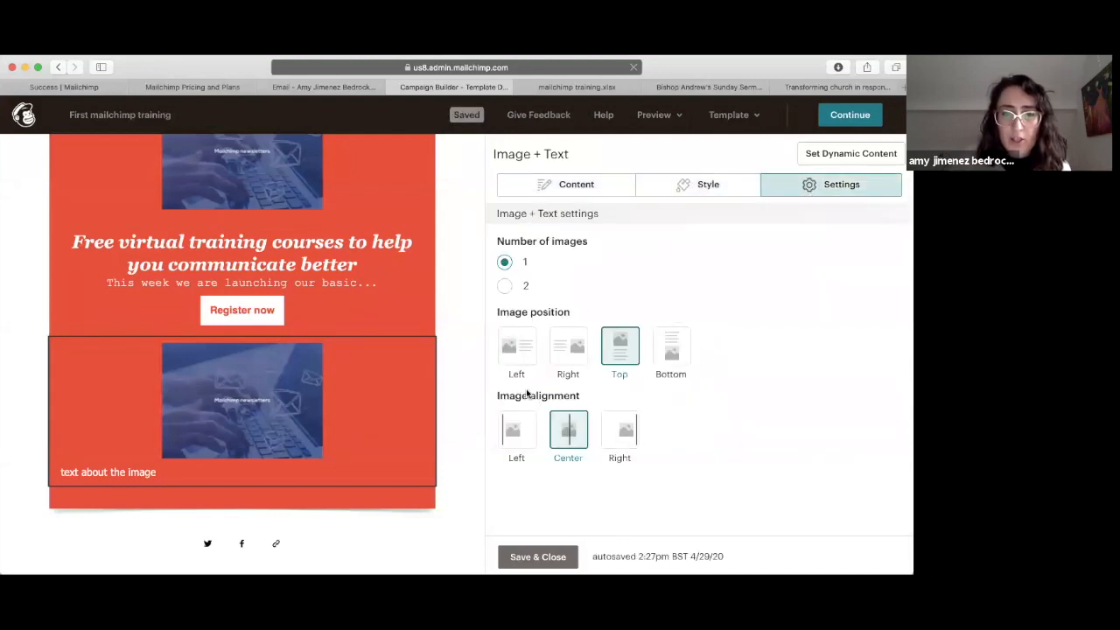
left_click(517, 349)
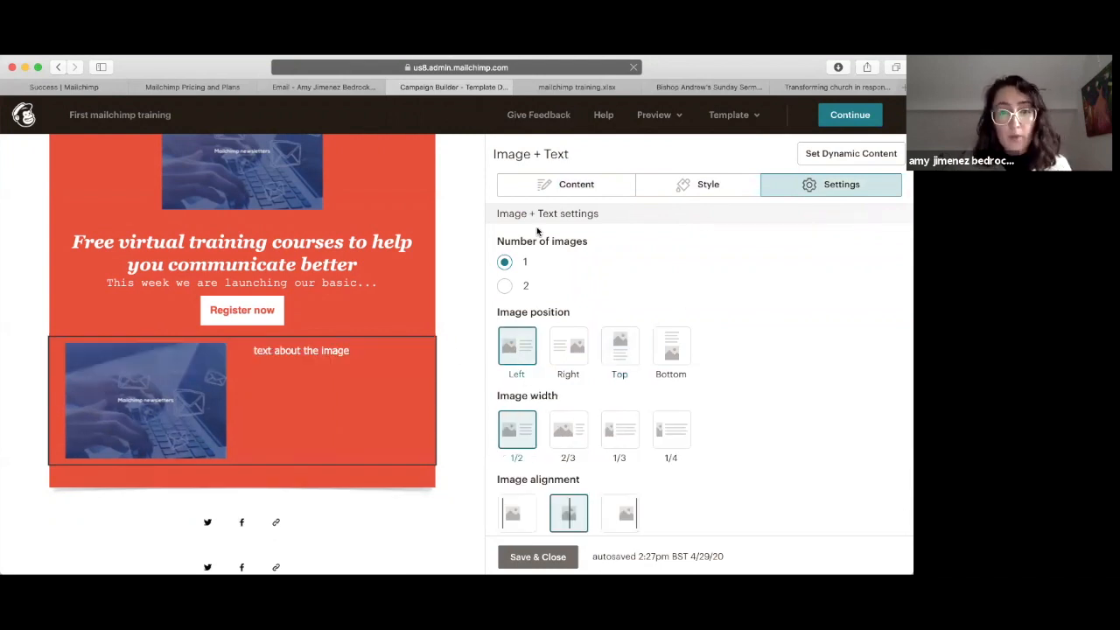
left_click(599, 185)
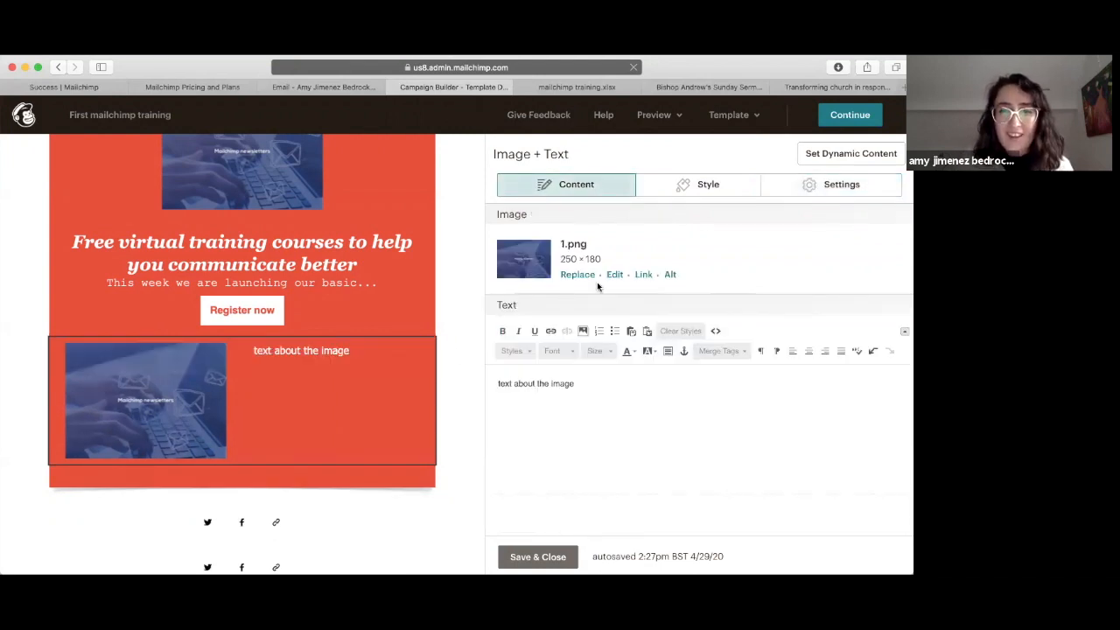
left_click(643, 274)
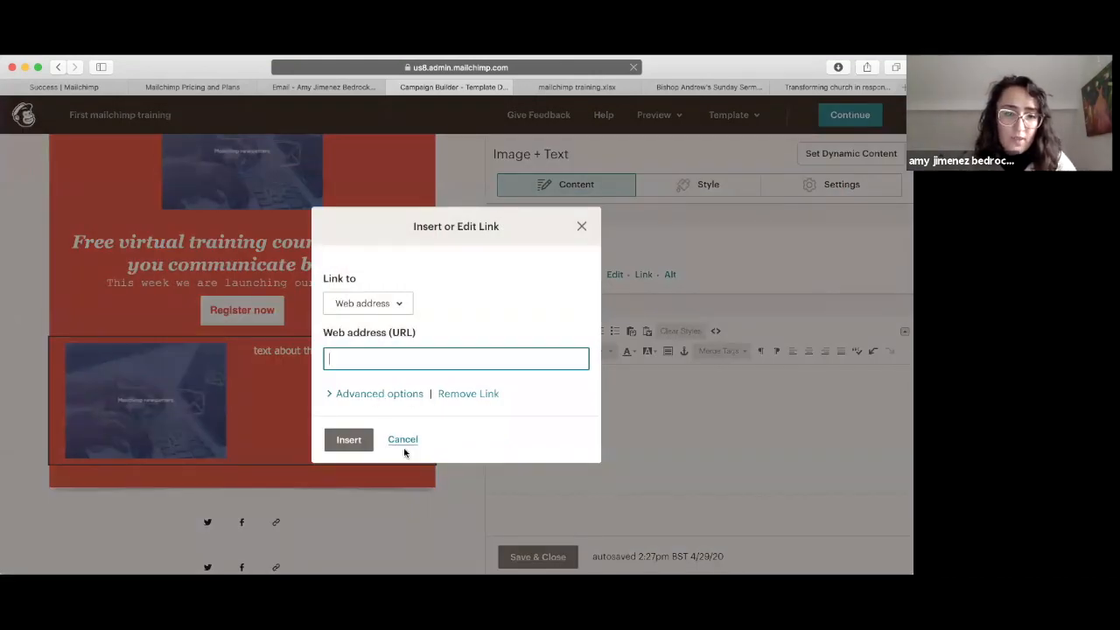
left_click(404, 444)
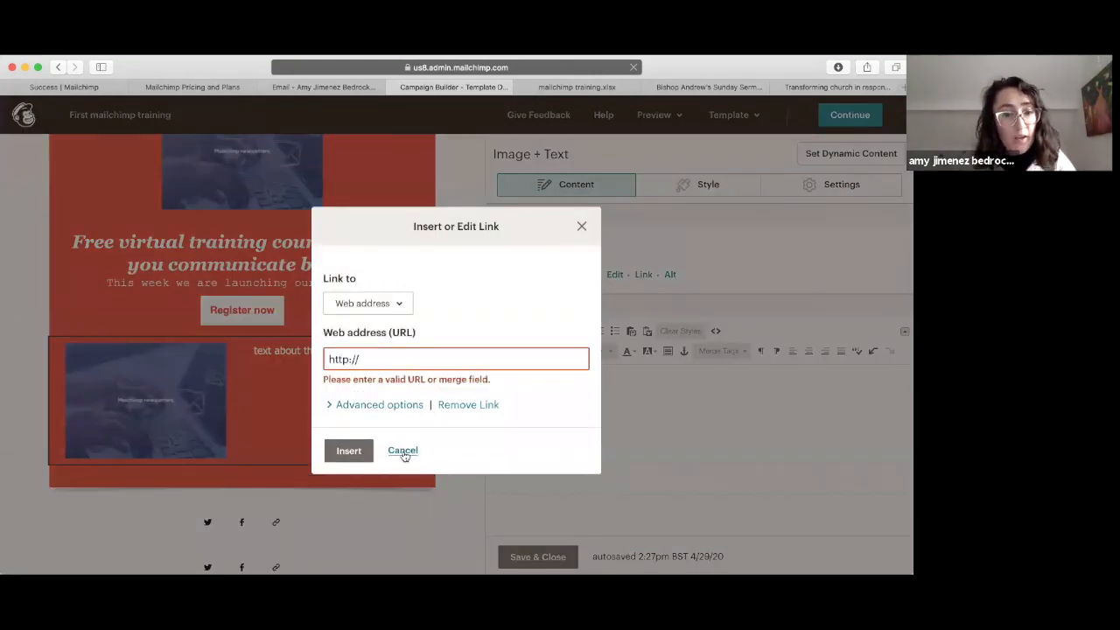
left_click(403, 450)
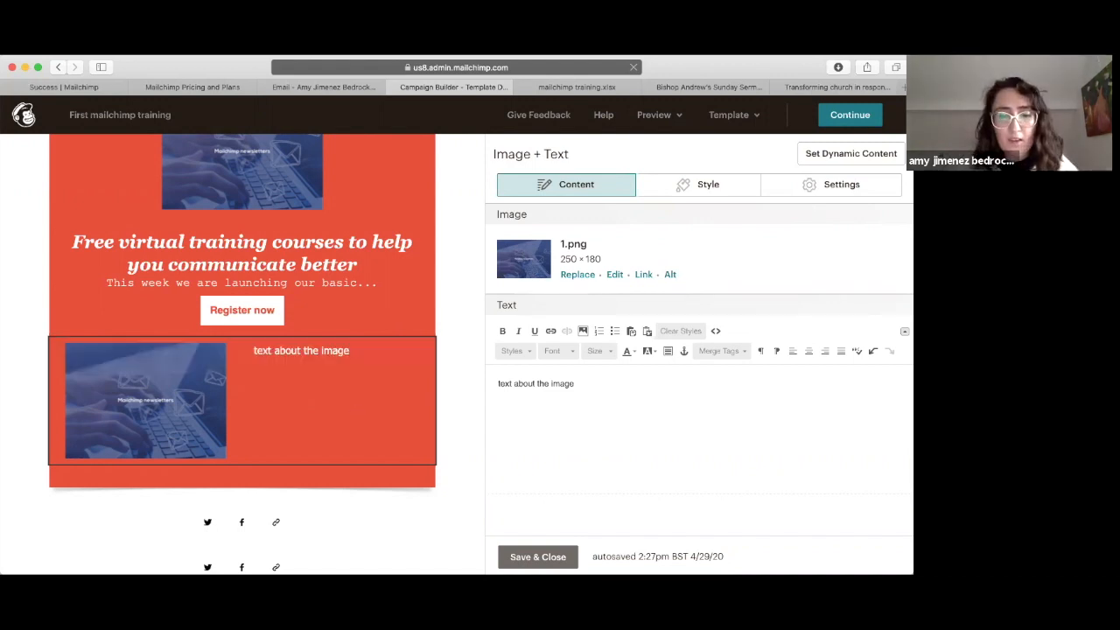
left_click(539, 556)
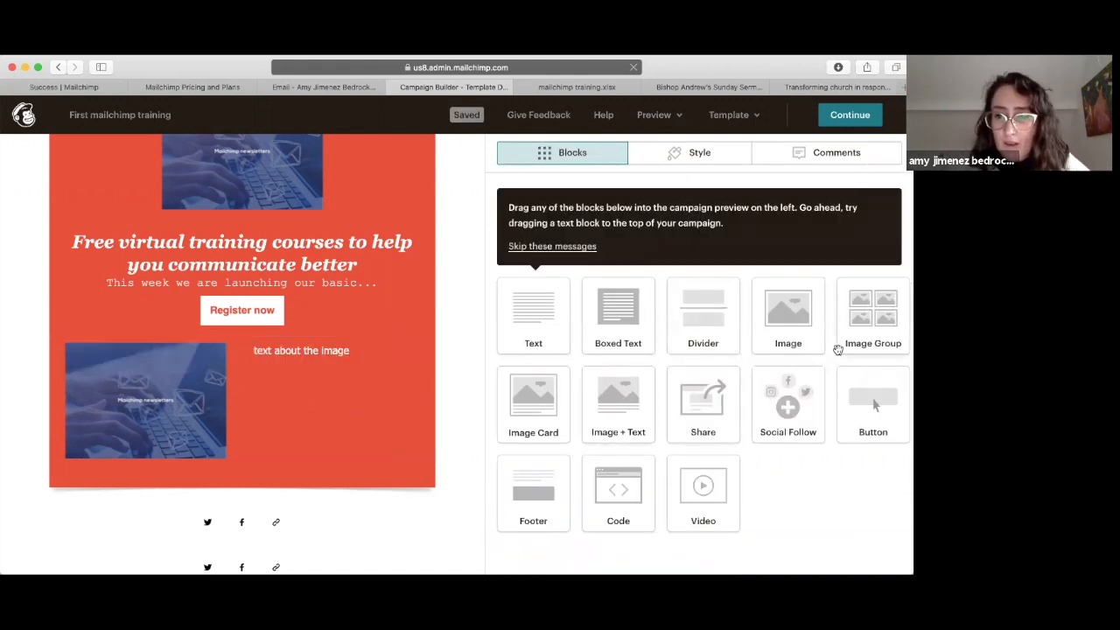
Step: Place a Video block below the Image + Text section, leaving its URL empty
left_click_drag(670, 512, 304, 471)
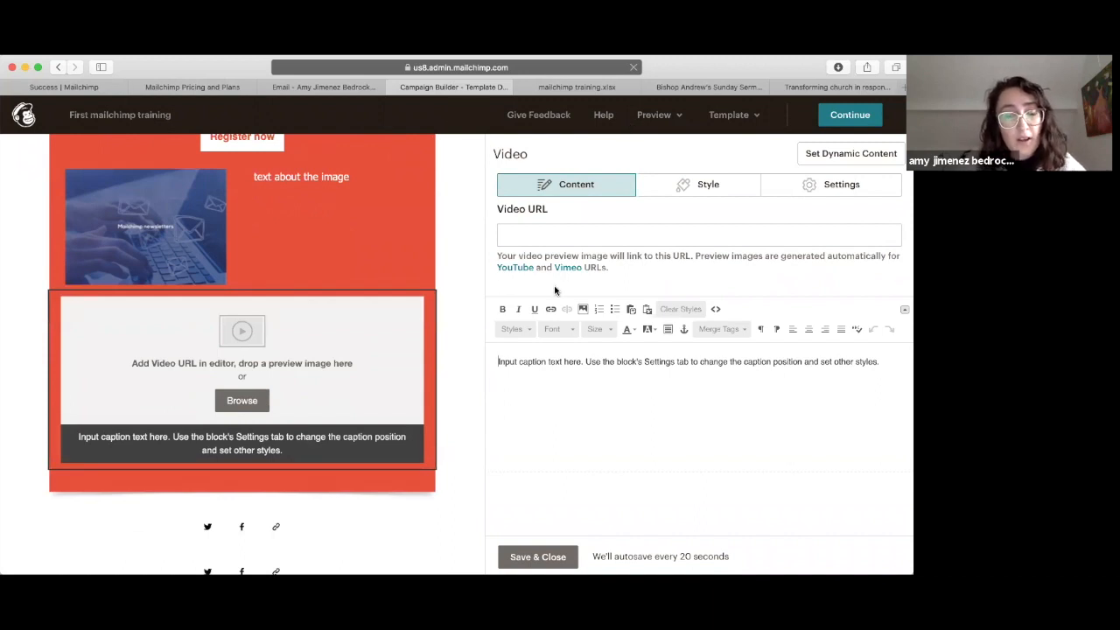
left_click_drag(499, 255, 616, 268)
left_click(616, 267)
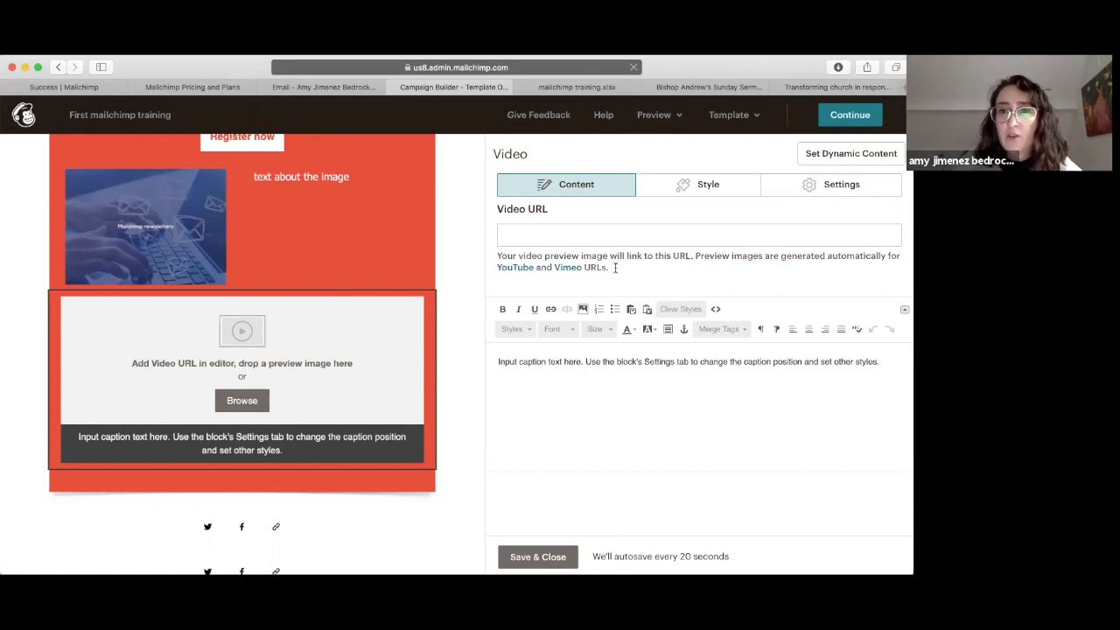
Step: Copy the youtu.be share link of Bishop Andrew's Sunday Sermon for Vocations Sunday
left_click(708, 86)
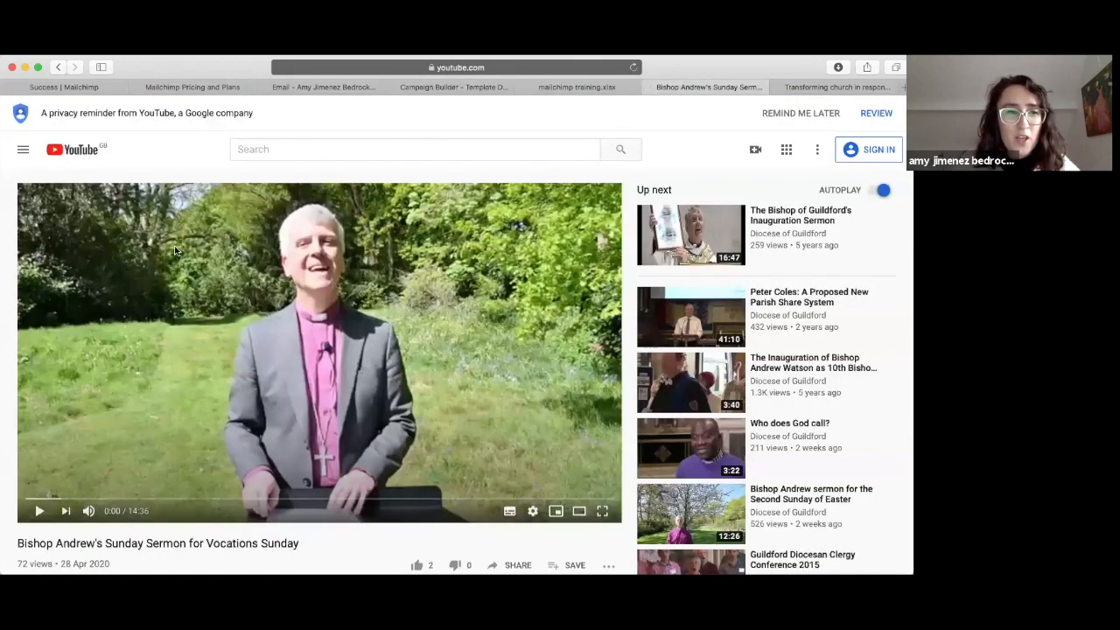
scroll(263, 320, "down", 3)
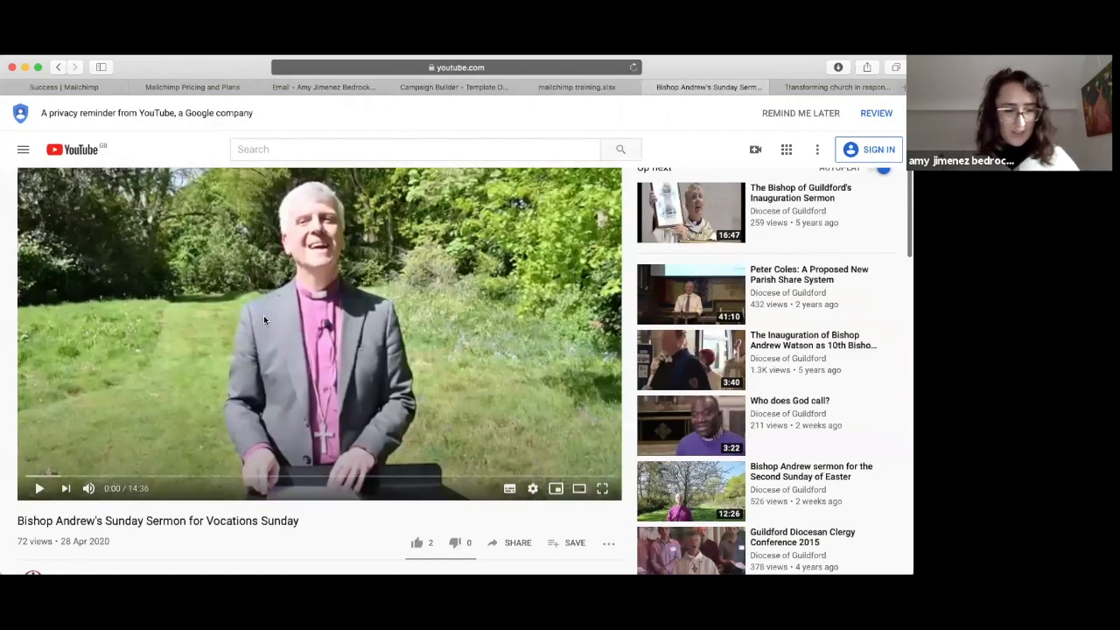
scroll(263, 319, "up", 2)
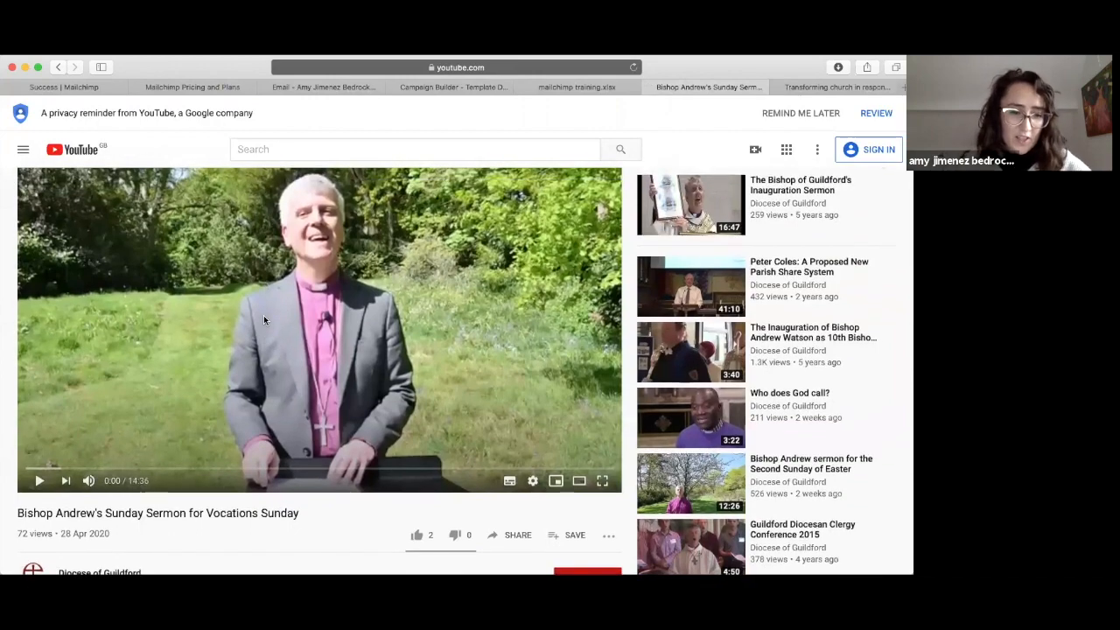
scroll(263, 320, "down", 4)
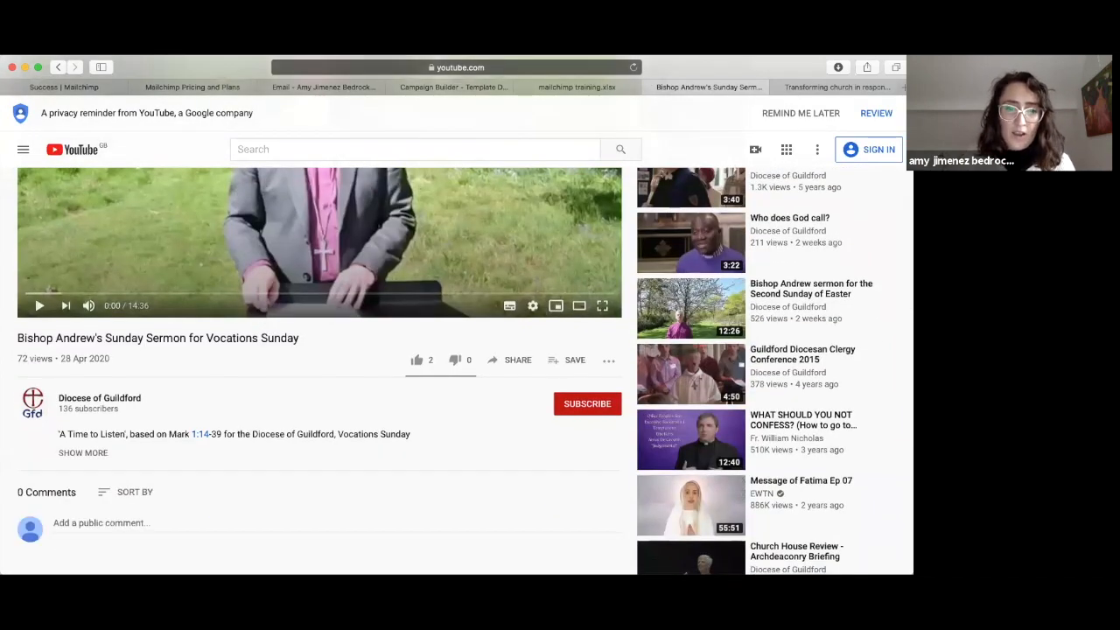
left_click(518, 361)
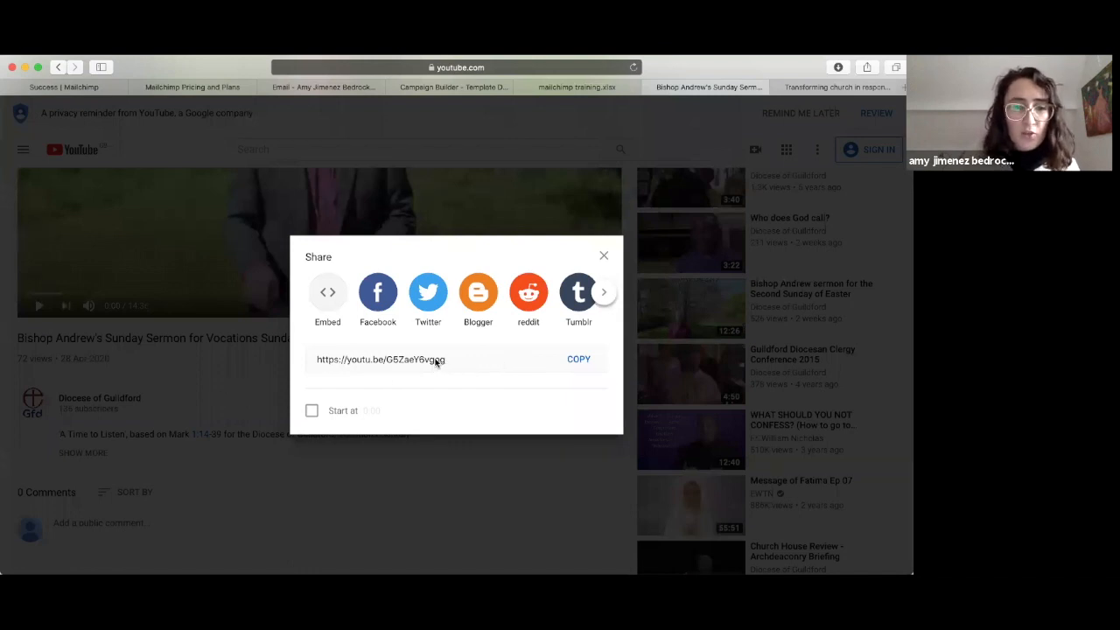
left_click(442, 362)
left_click(581, 360)
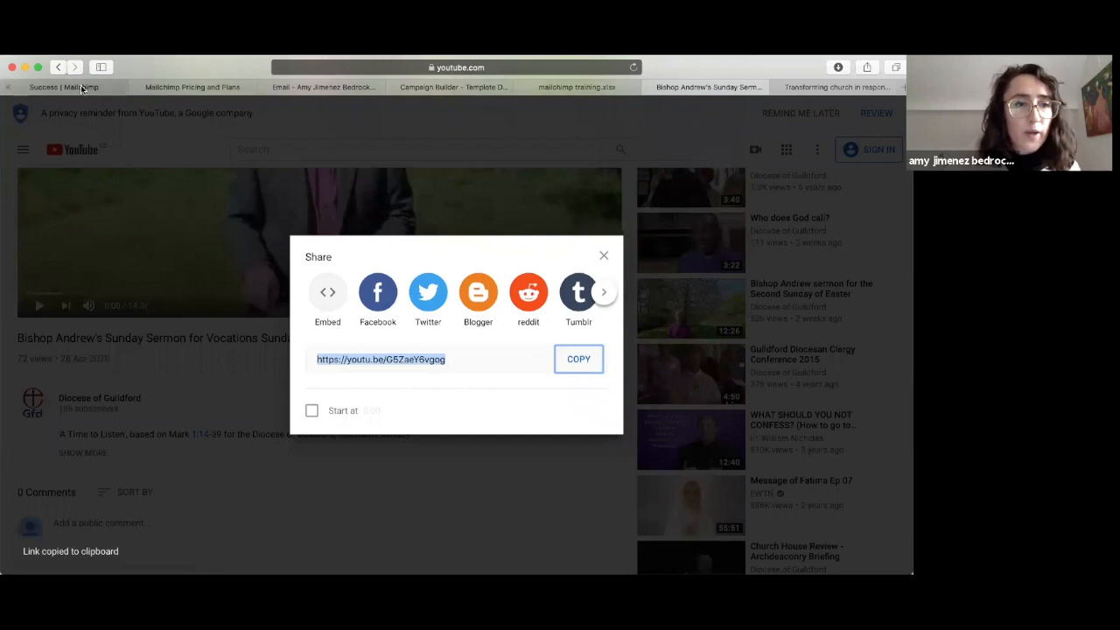
left_click(432, 87)
Step: Paste the sermon's YouTube link into the Video URL field
left_click(591, 236)
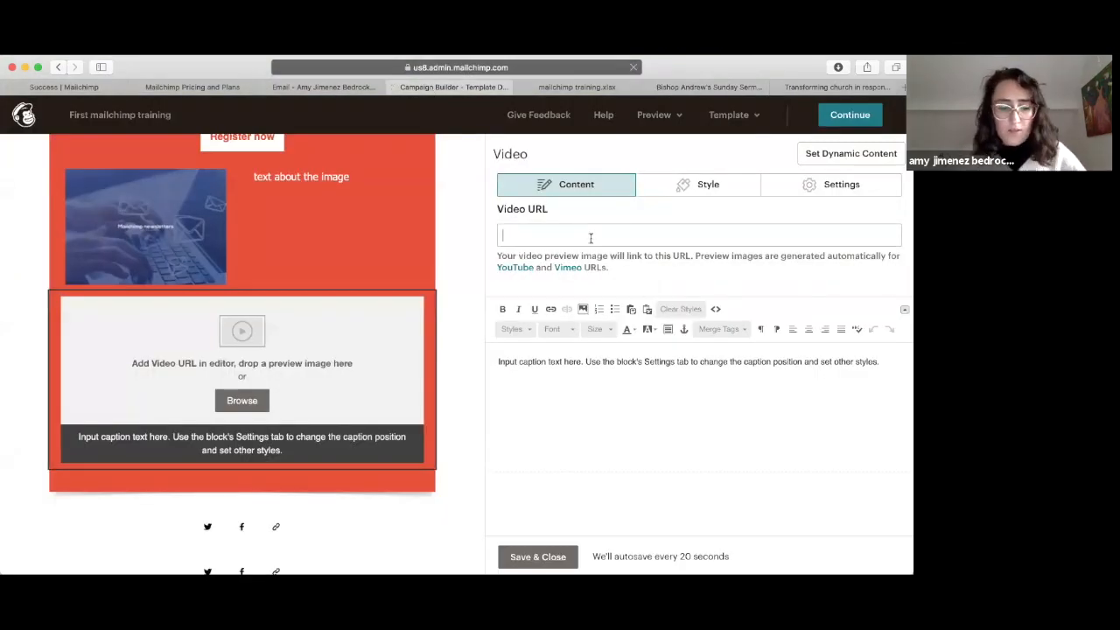
key("super+v")
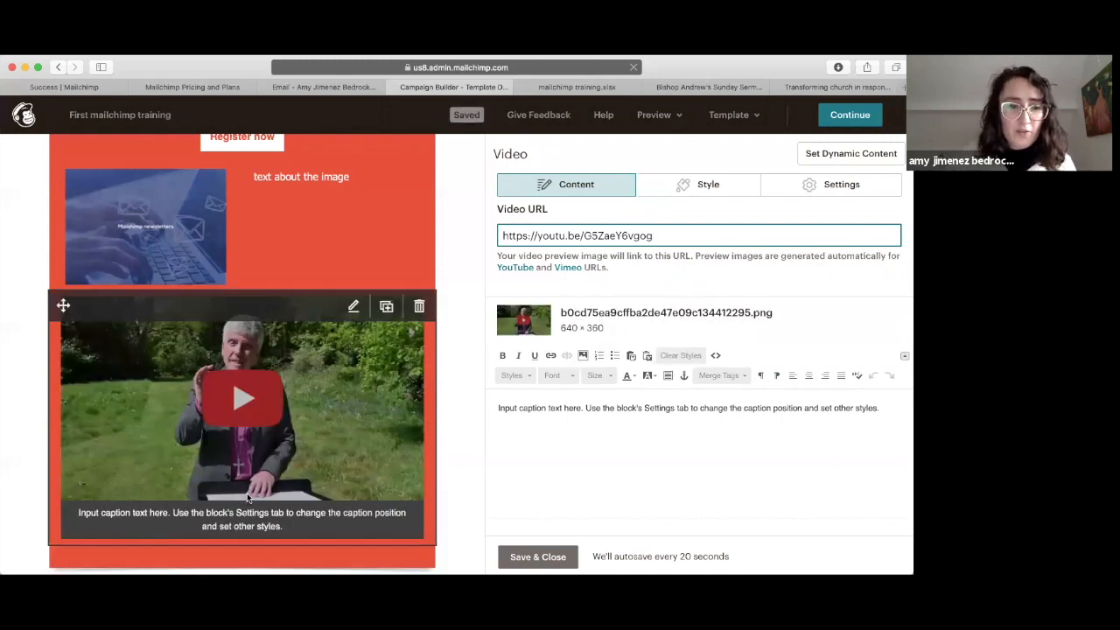
scroll(669, 301, "down", 1)
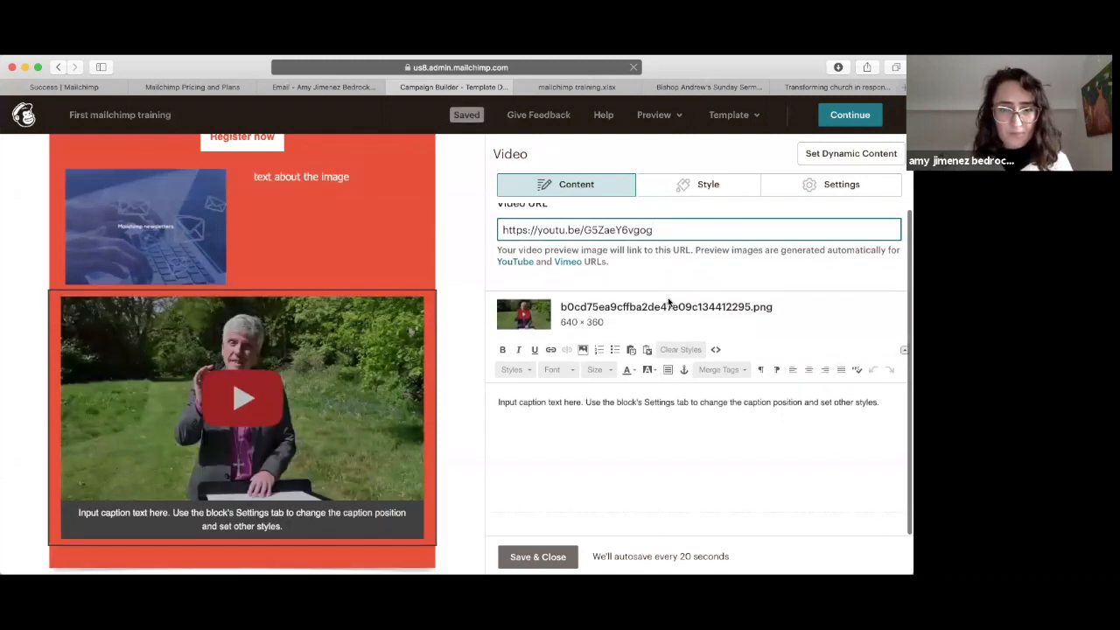
Step: Use the video's description 'A Time to Listen' as the video caption and save the block
left_click(689, 87)
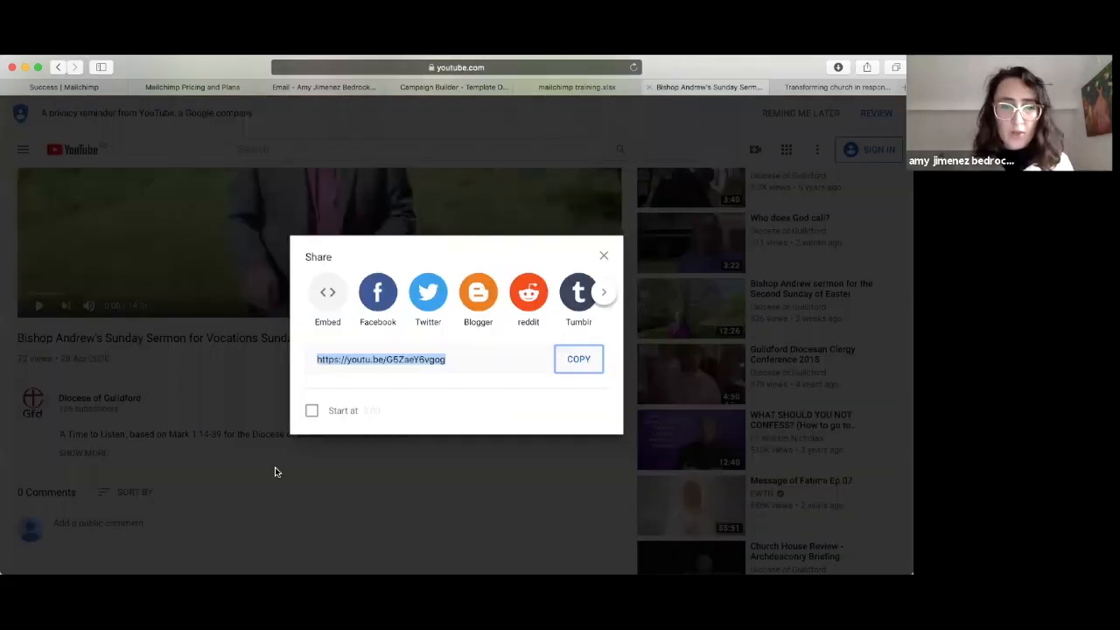
left_click(275, 470)
left_click_drag(420, 438, 42, 431)
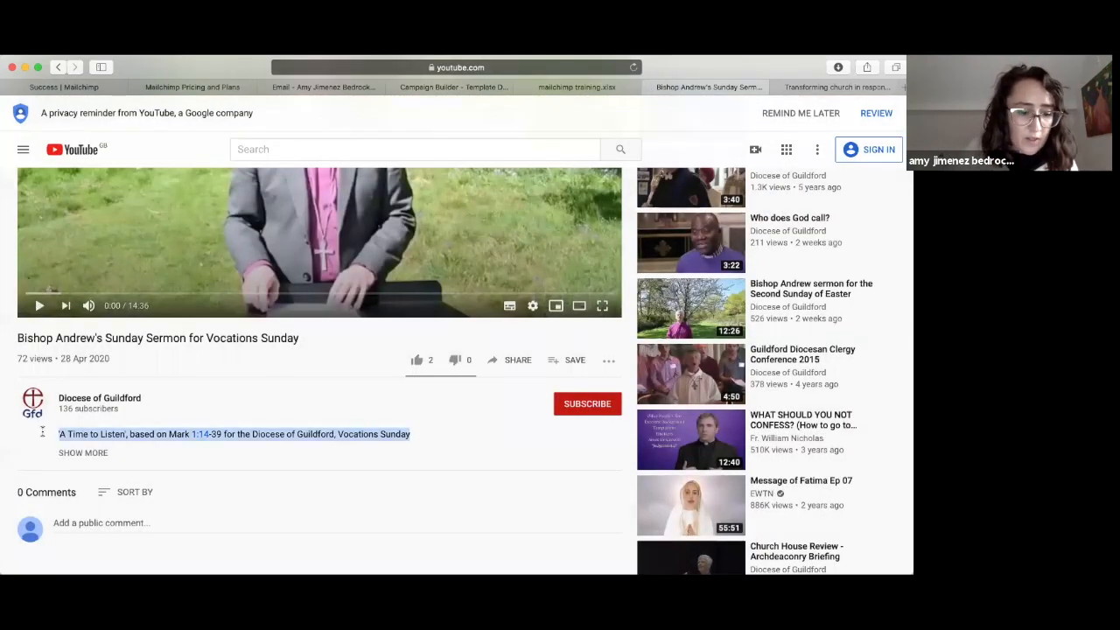
left_click(455, 86)
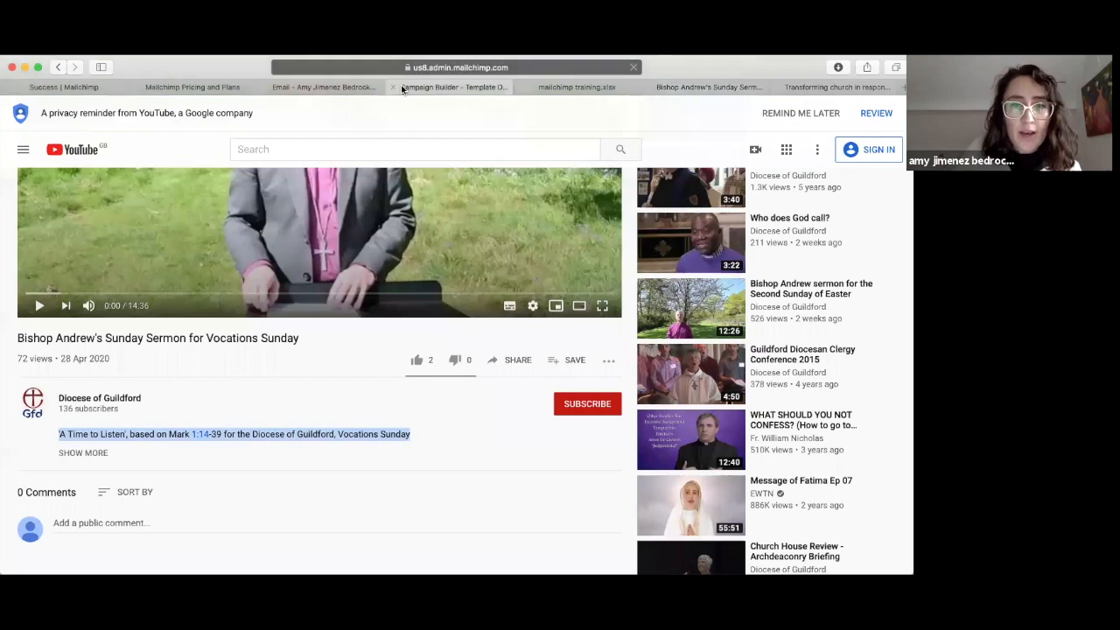
triple_click(616, 434)
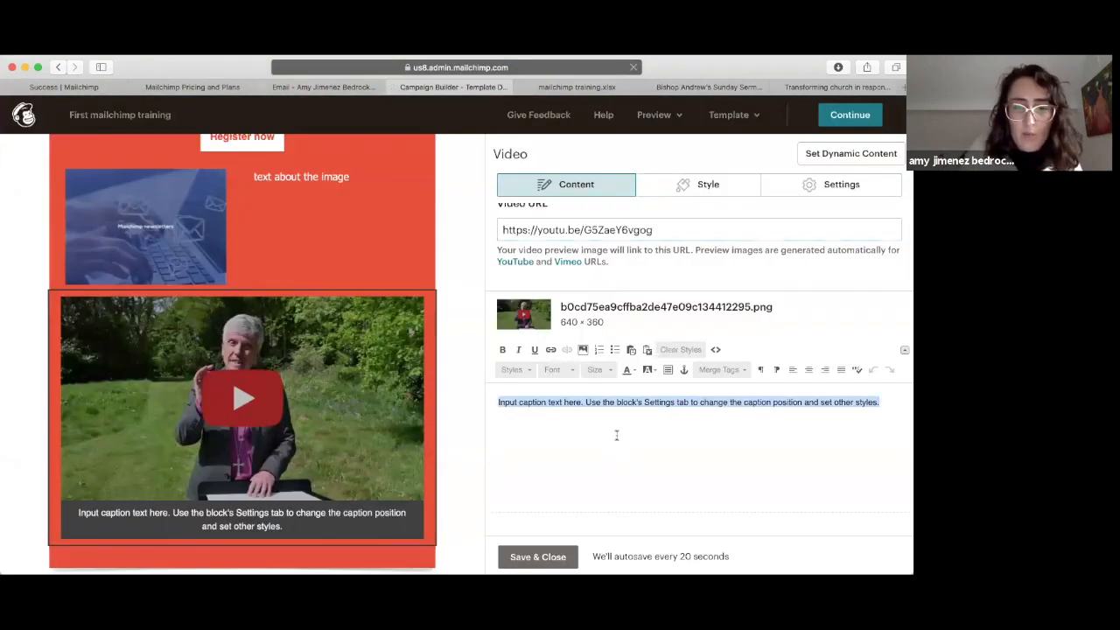
key("super+v")
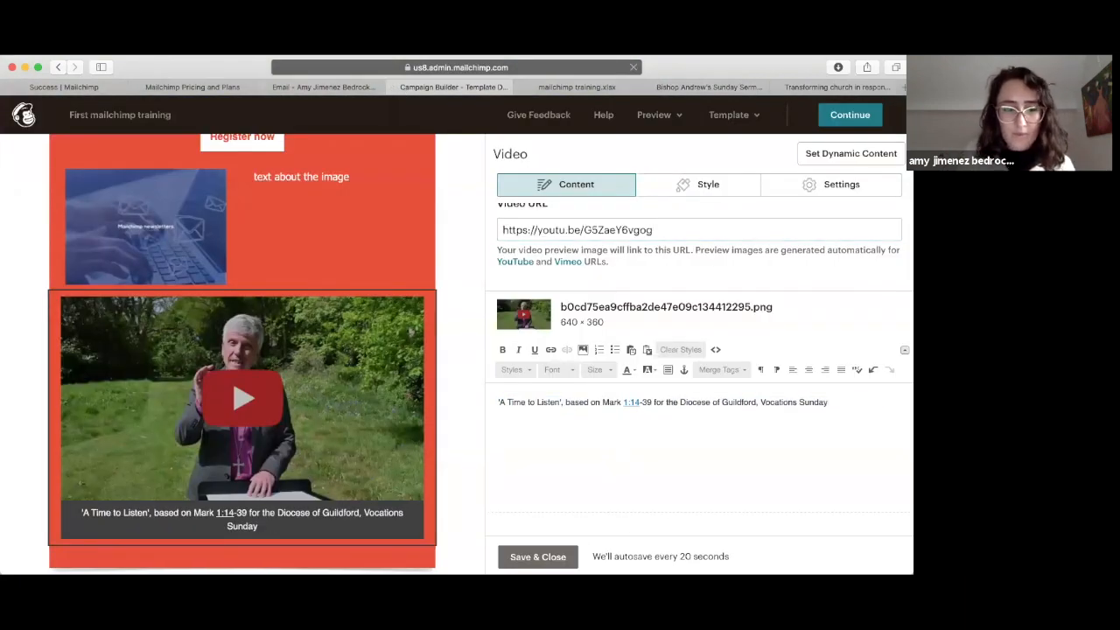
left_click(538, 557)
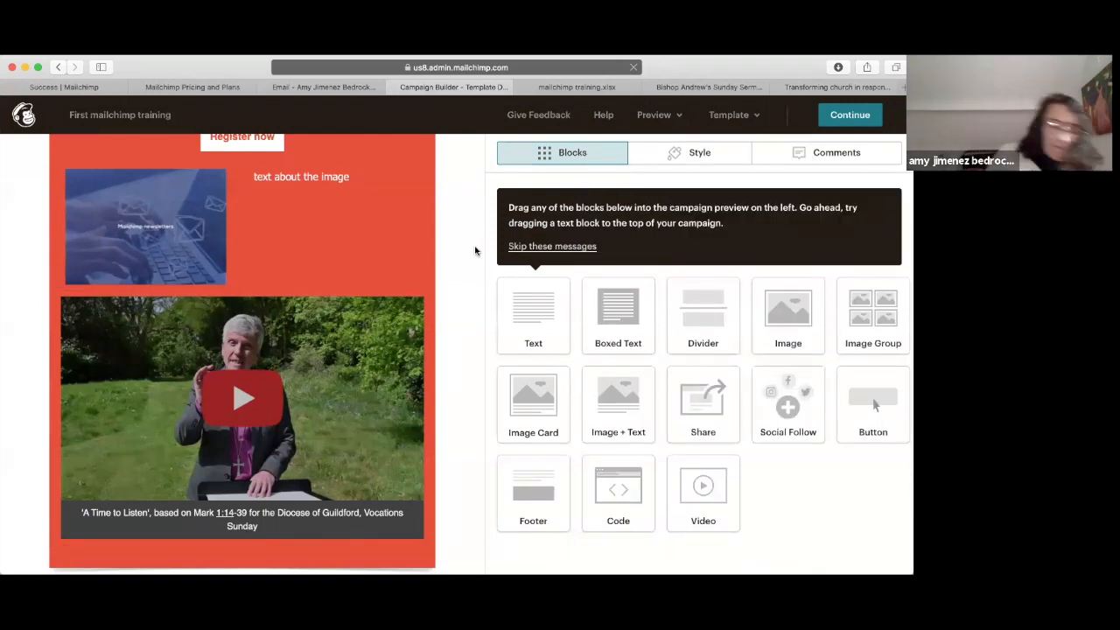
Step: Edit the Social Follow block under the video, checking the network list but keeping Twitter
scroll(374, 278, "down", 5)
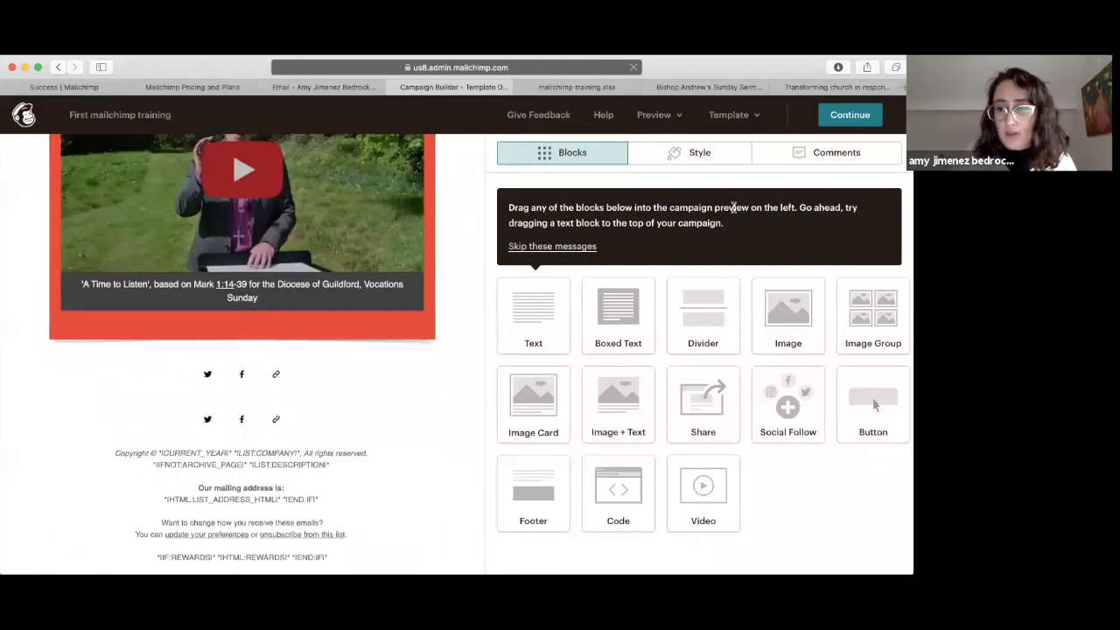
mouse_move(306, 378)
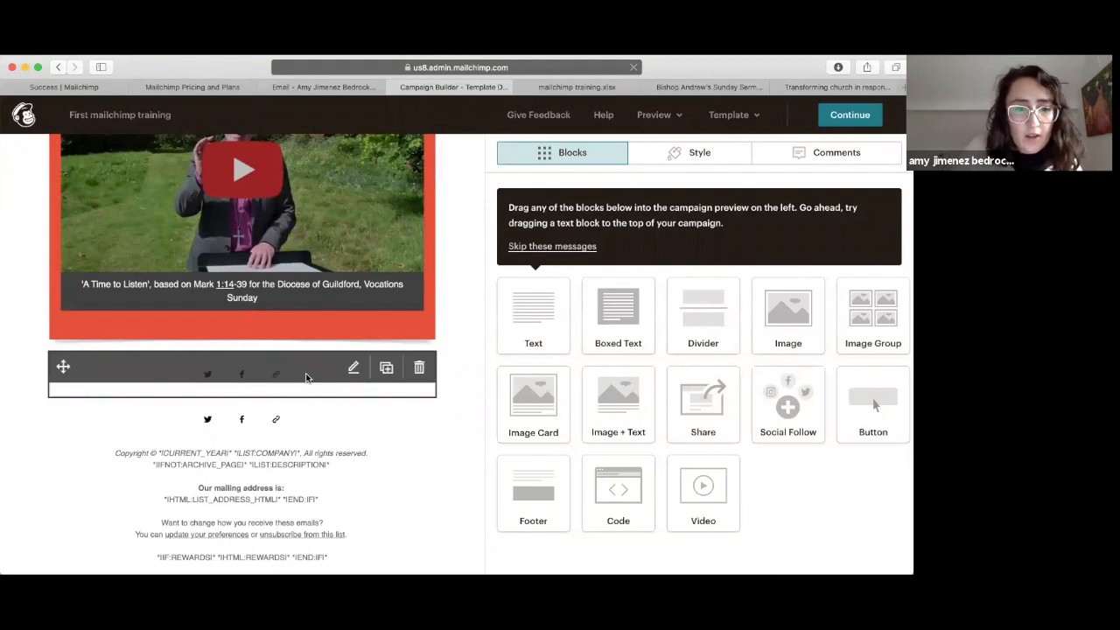
left_click(305, 373)
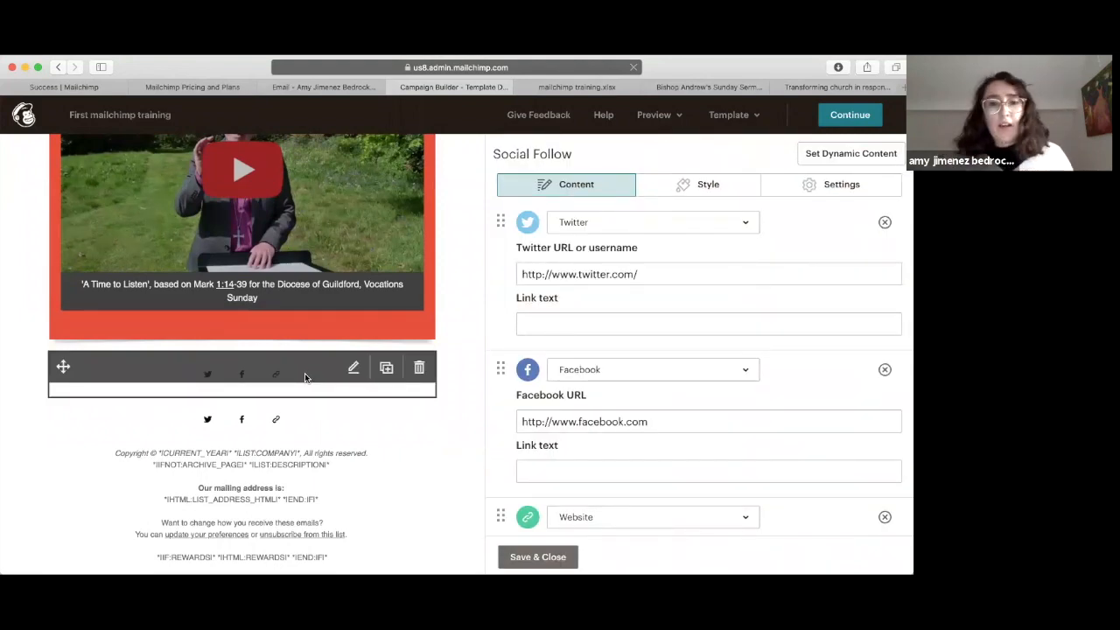
left_click(744, 224)
scroll(601, 430, "down", 5)
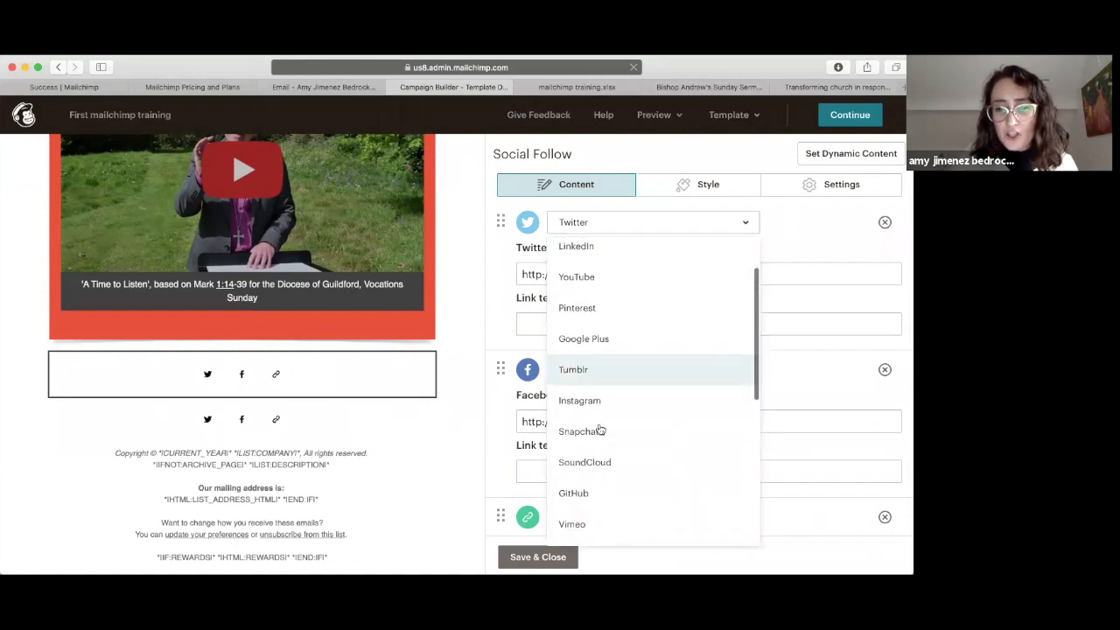
scroll(600, 430, "down", 2)
scroll(600, 430, "up", 5)
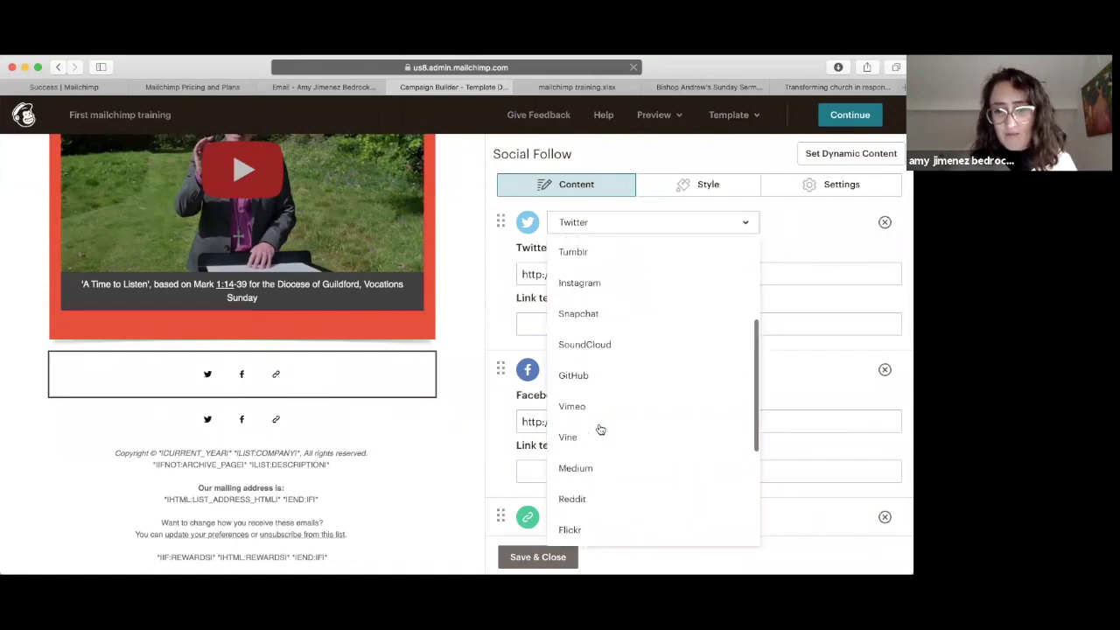
left_click(788, 257)
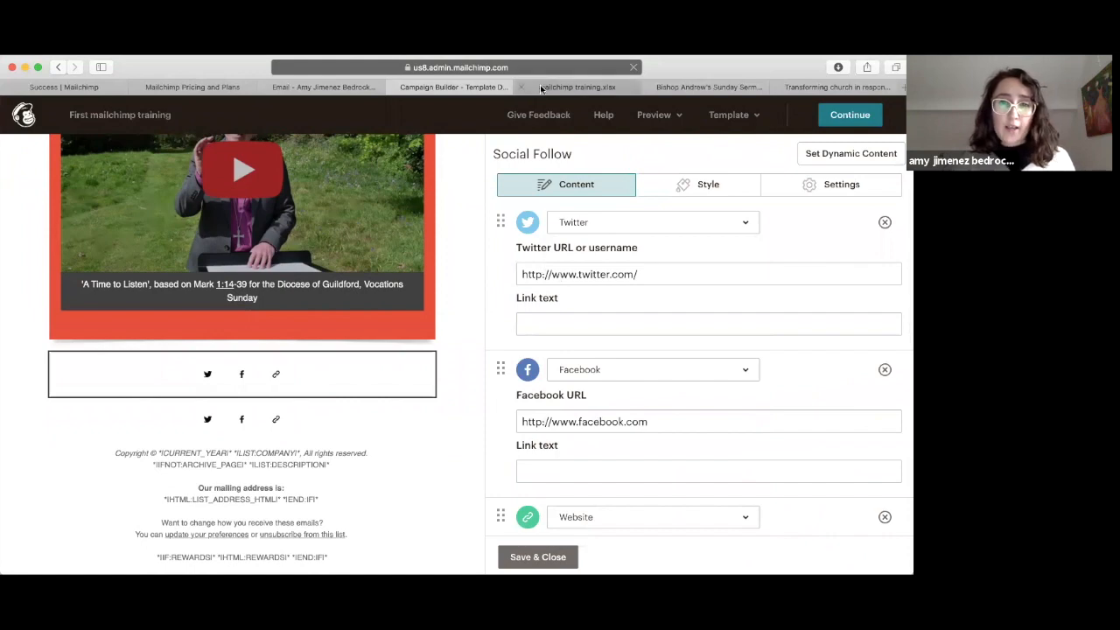
left_click(812, 88)
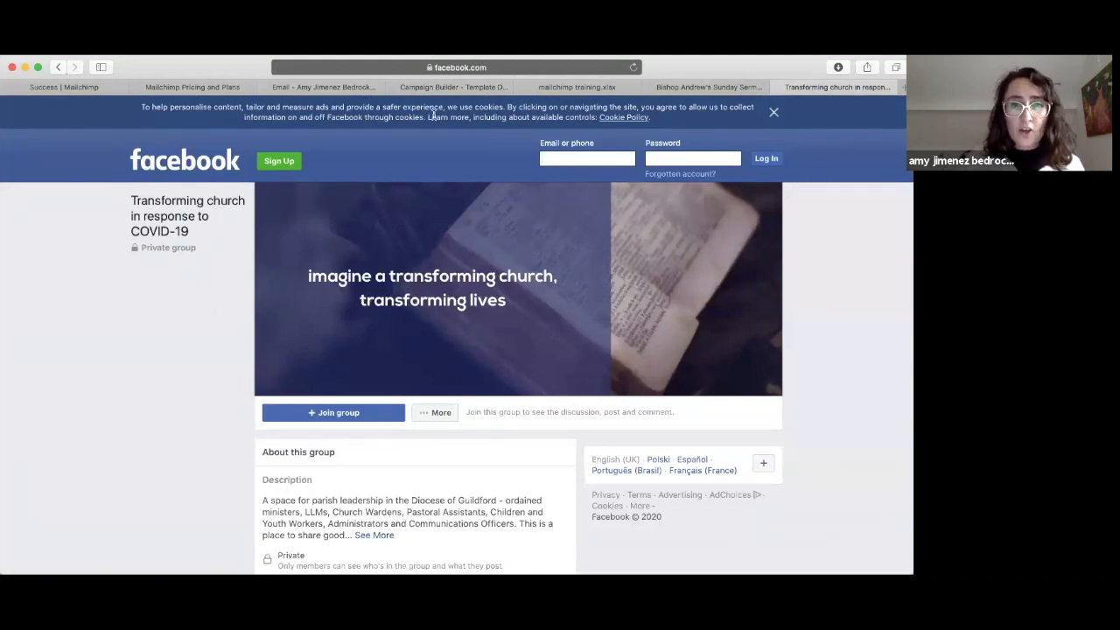
Step: Set the Facebook link to the group URL, labelled 'facebook group for church leaders in the diocese of Guildford'
left_click(477, 66)
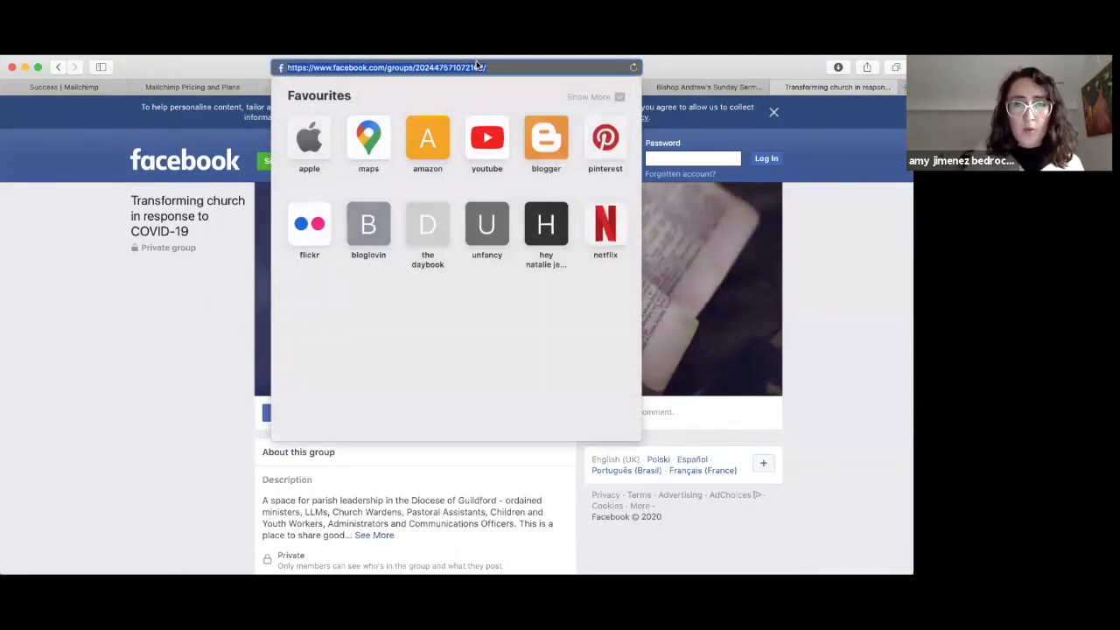
left_click(871, 341)
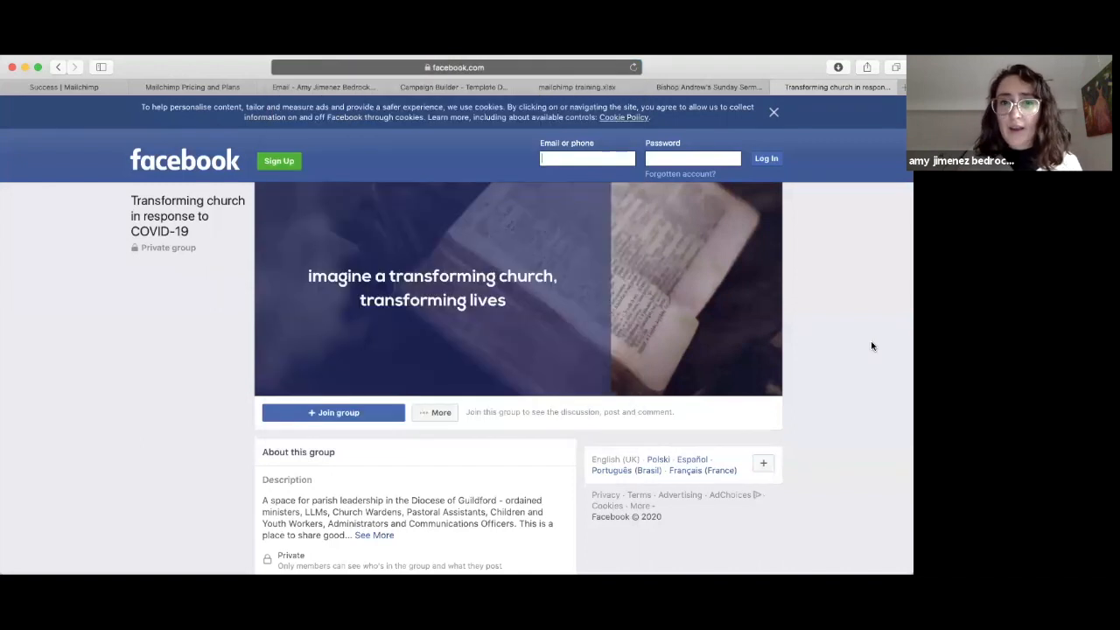
left_click(439, 91)
left_click(557, 420)
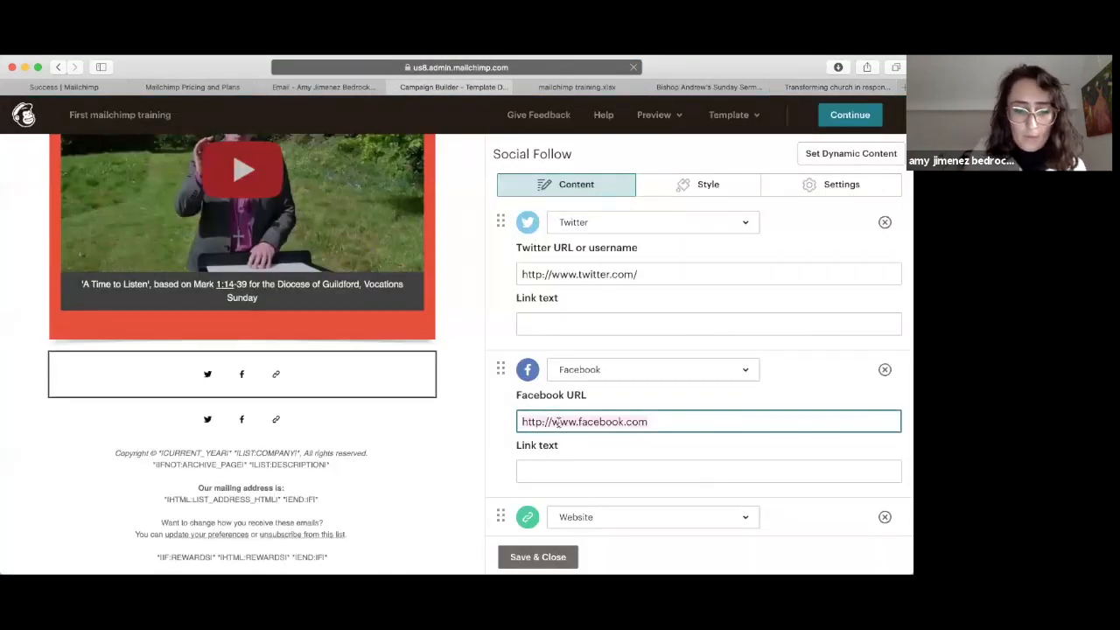
key("ctrl+a")
key("ctrl+v")
left_click(561, 476)
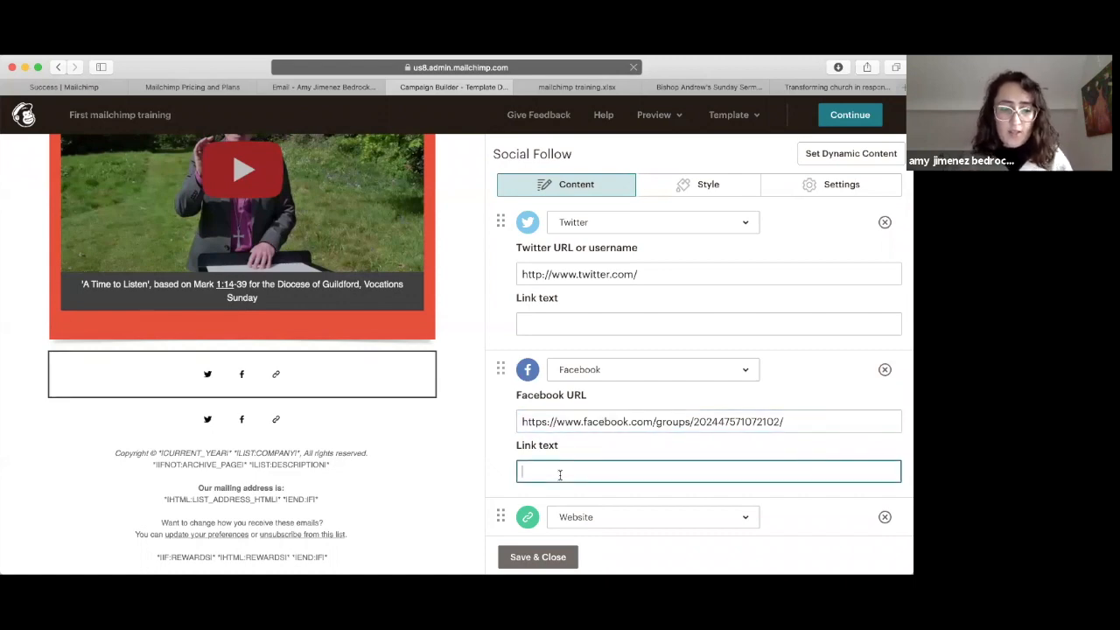
type("faceb")
type("okk")
key("BackSpace")
key("BackSpace")
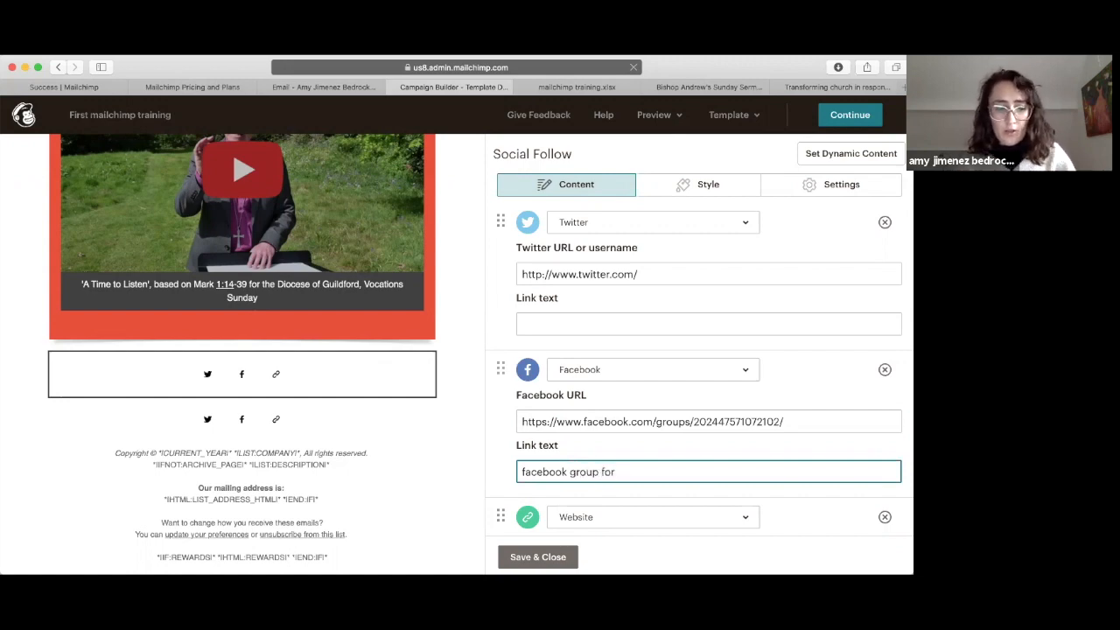
type("ok group for church leaders in the di")
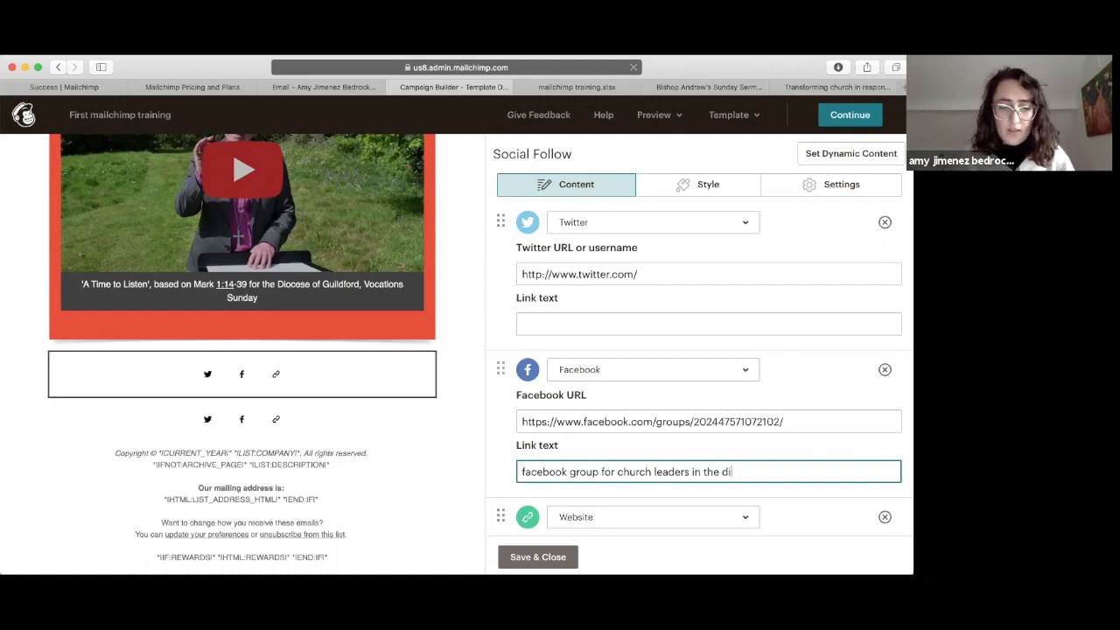
type("ocese of Guilford")
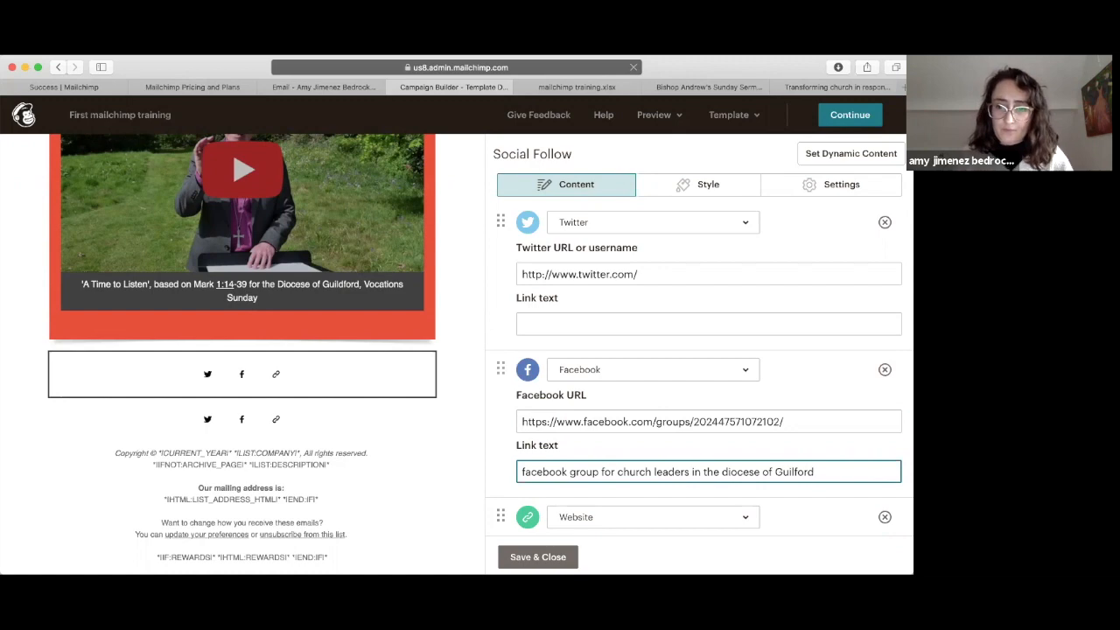
left_click(538, 557)
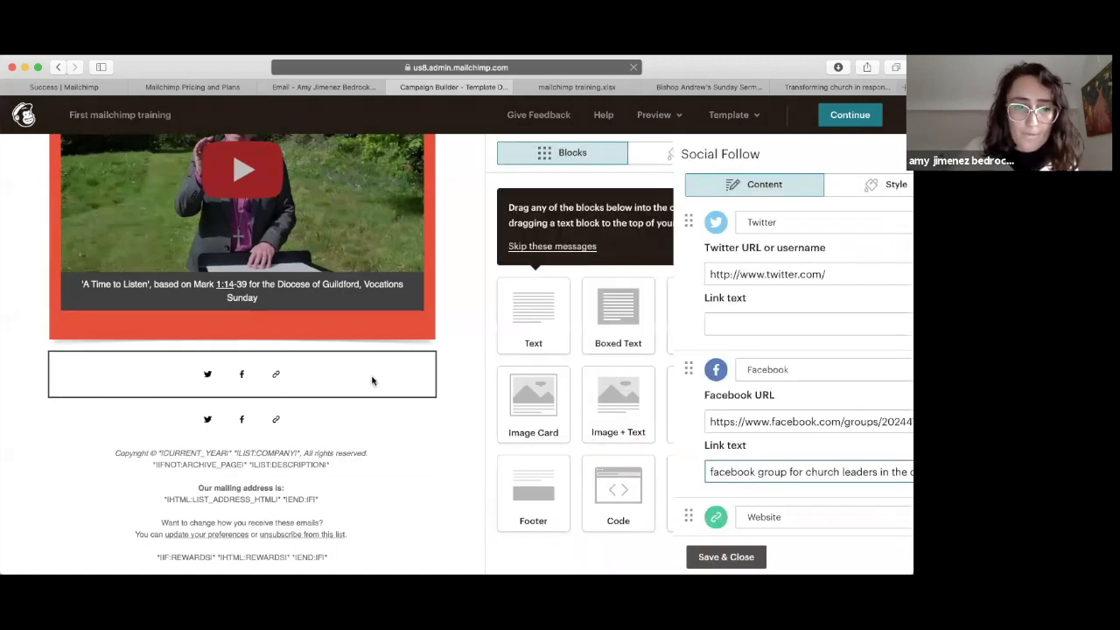
Step: Delete the lower duplicate Social Follow block beneath the video
left_click(293, 384)
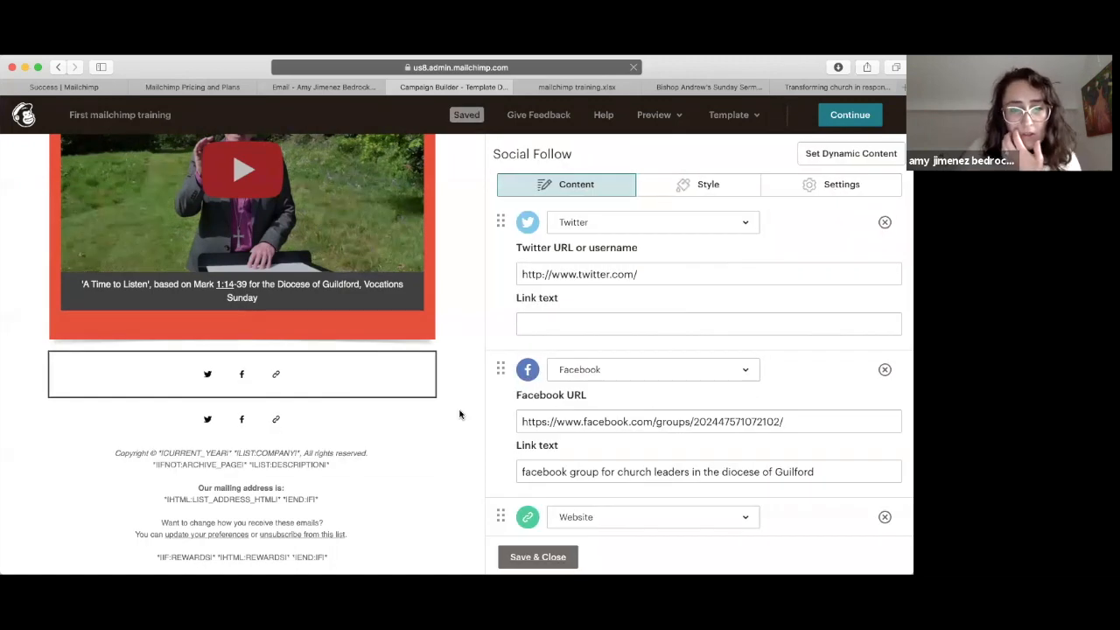
mouse_move(253, 429)
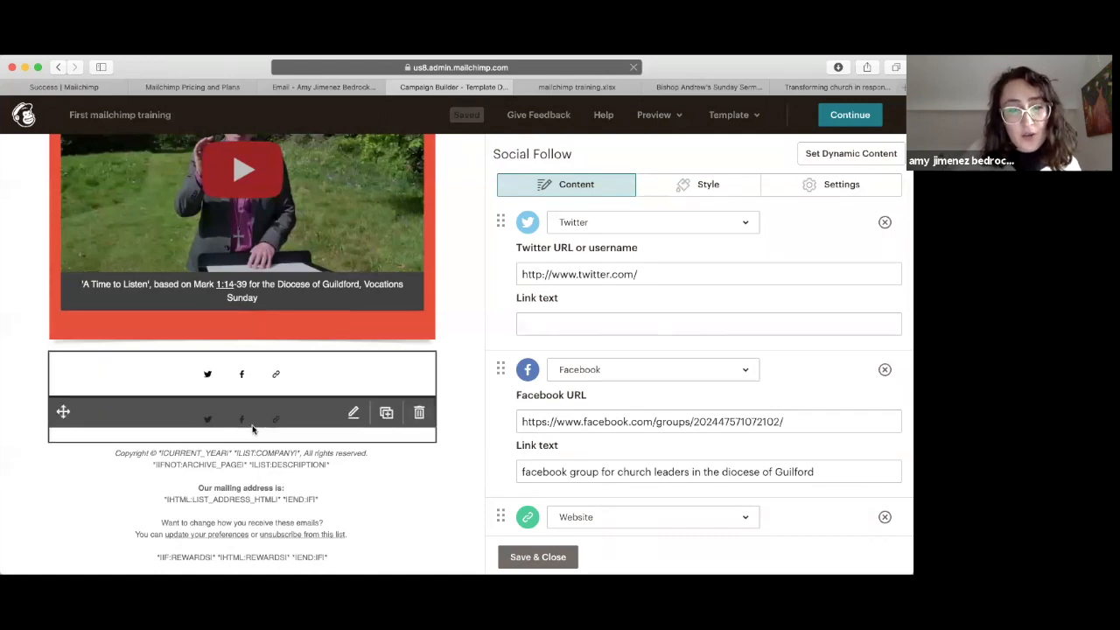
left_click(301, 423)
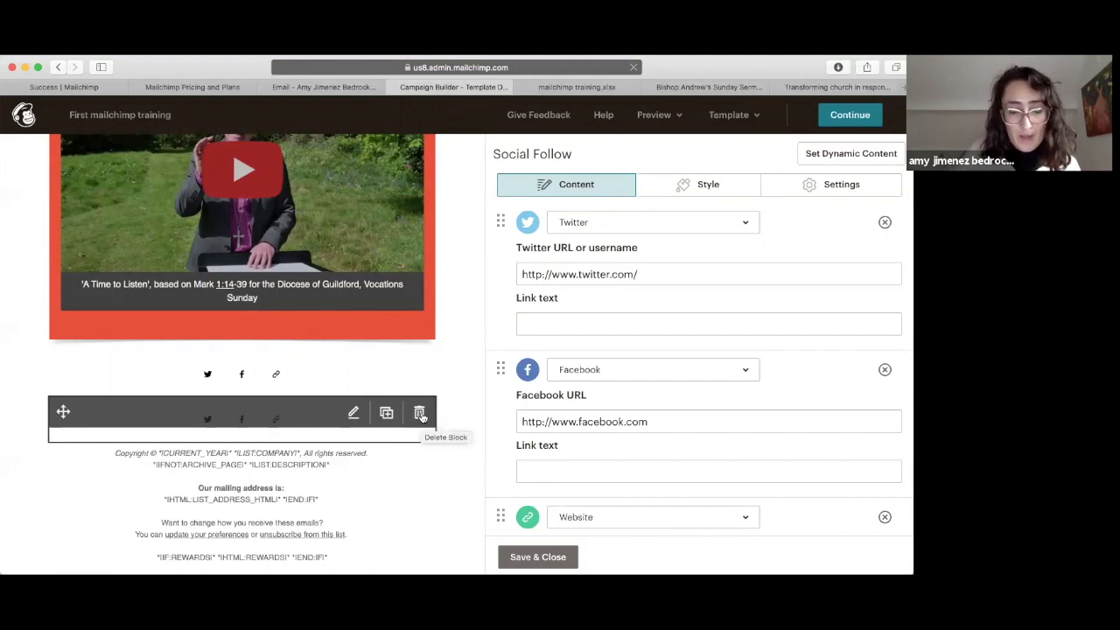
left_click(418, 413)
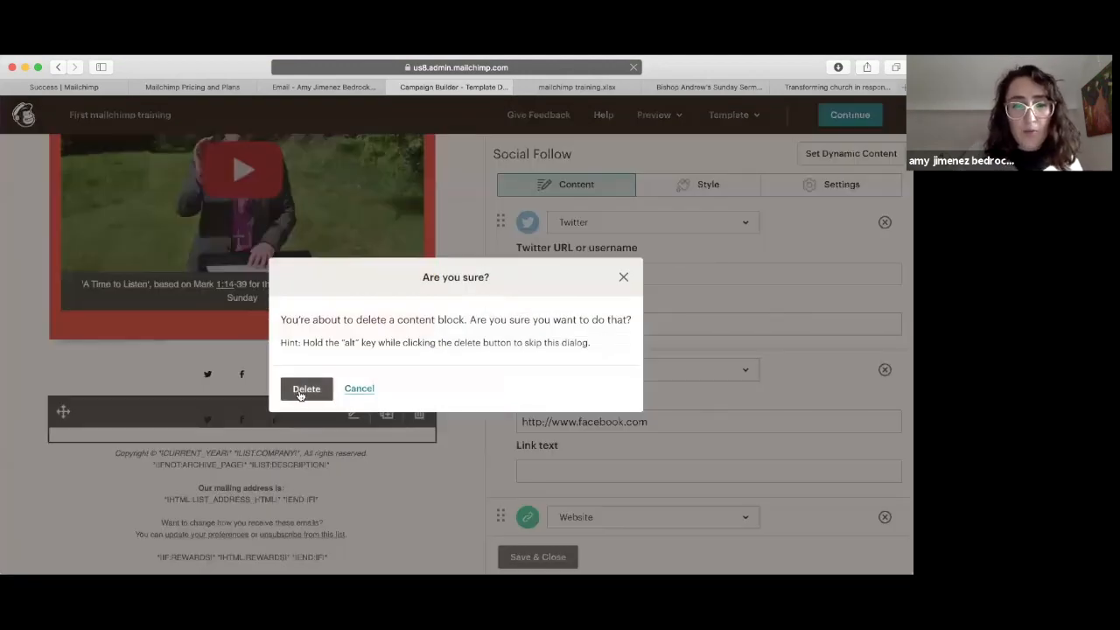
left_click(362, 388)
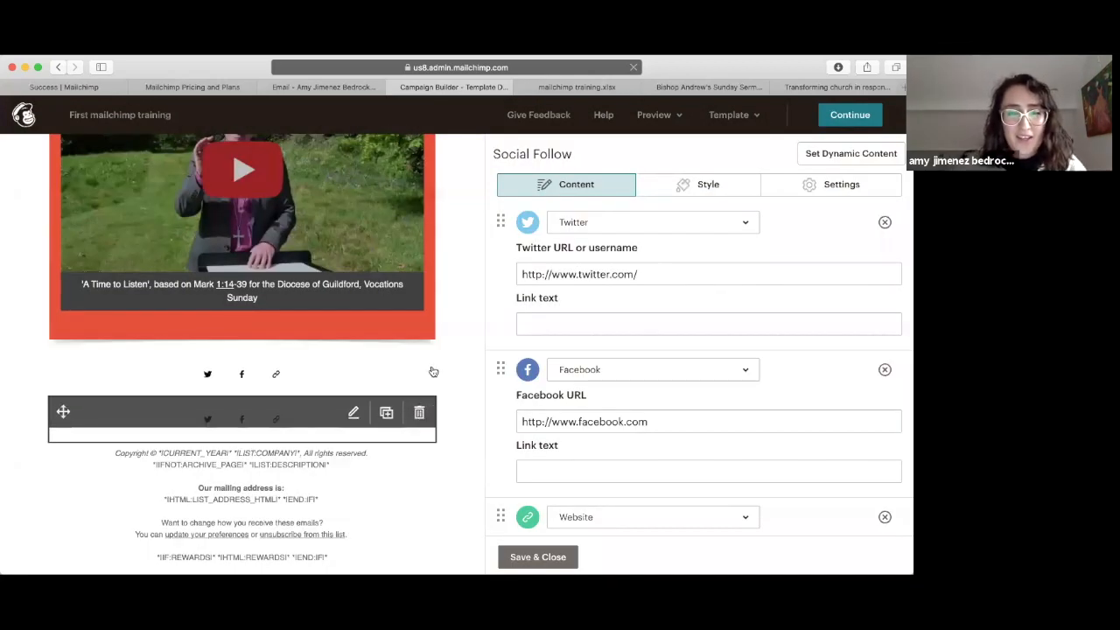
left_click(419, 413)
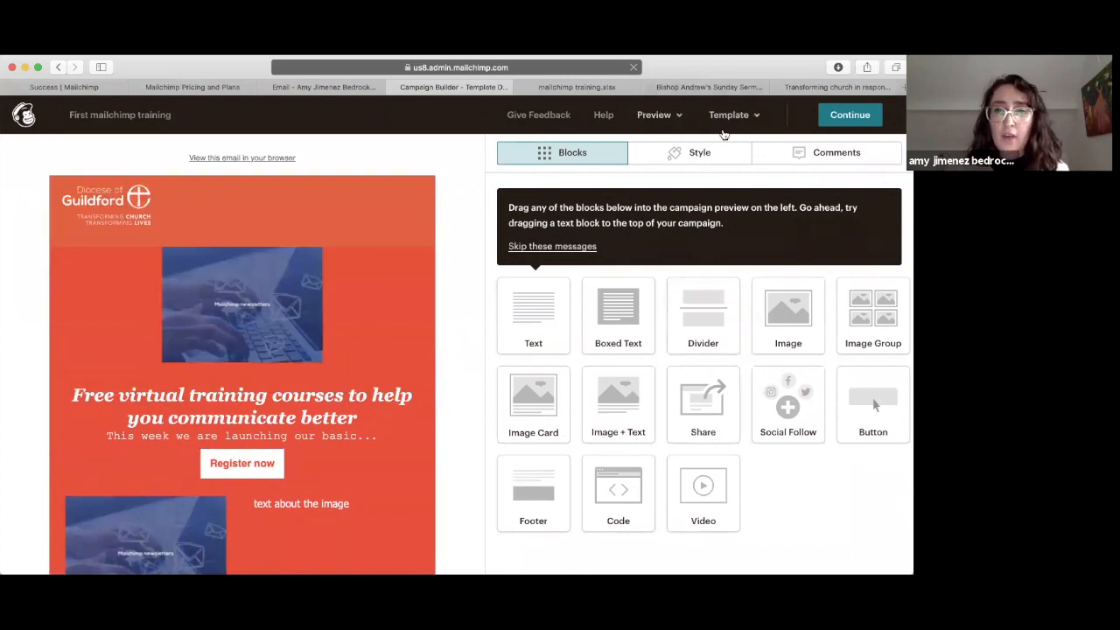
left_click(664, 114)
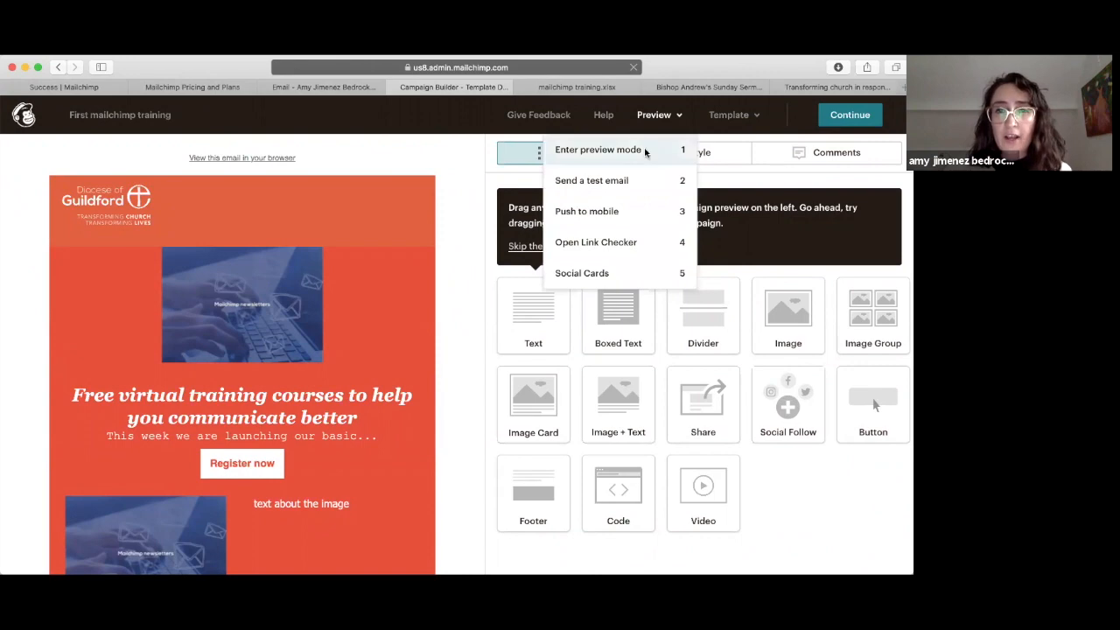
left_click(645, 150)
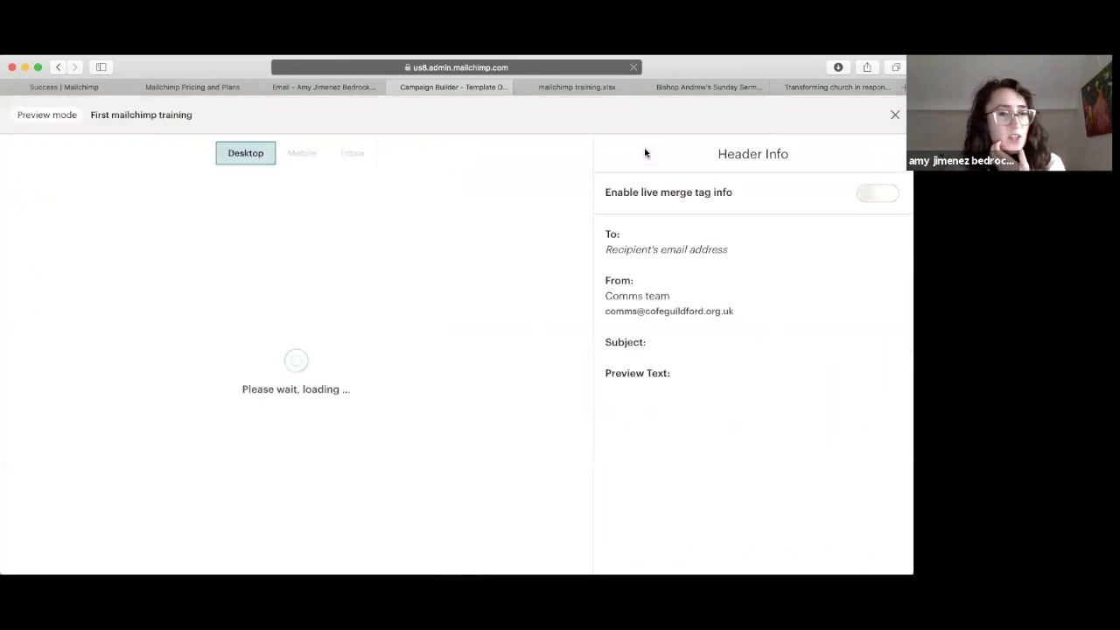
scroll(395, 308, "down", 3)
scroll(395, 314, "down", 3)
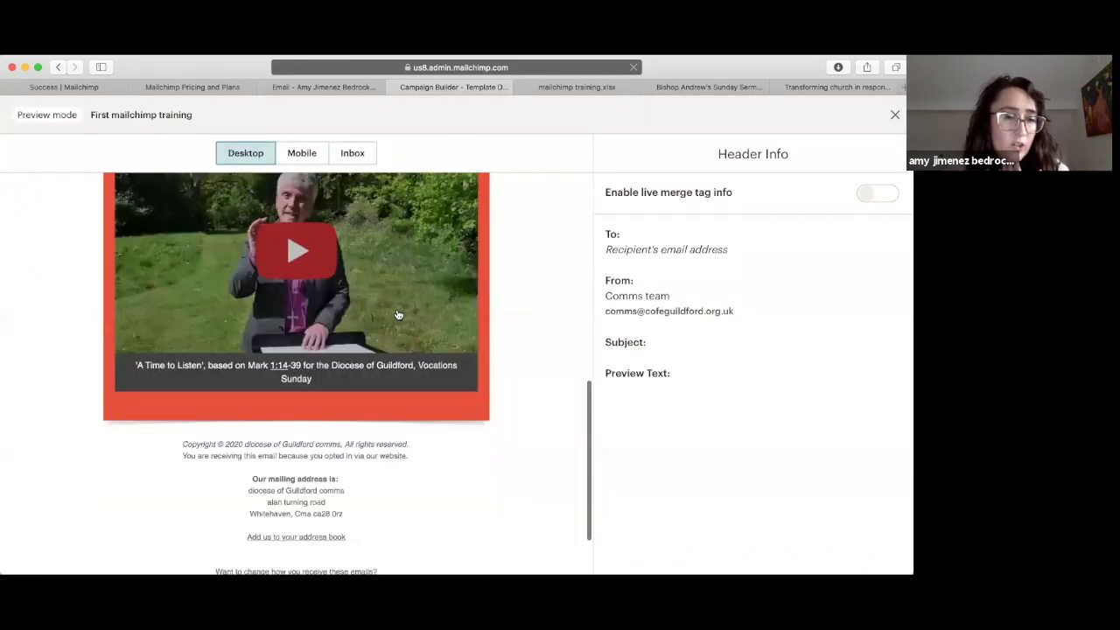
scroll(397, 315, "up", 5)
scroll(395, 311, "down", 5)
scroll(395, 309, "up", 2)
scroll(396, 311, "down", 3)
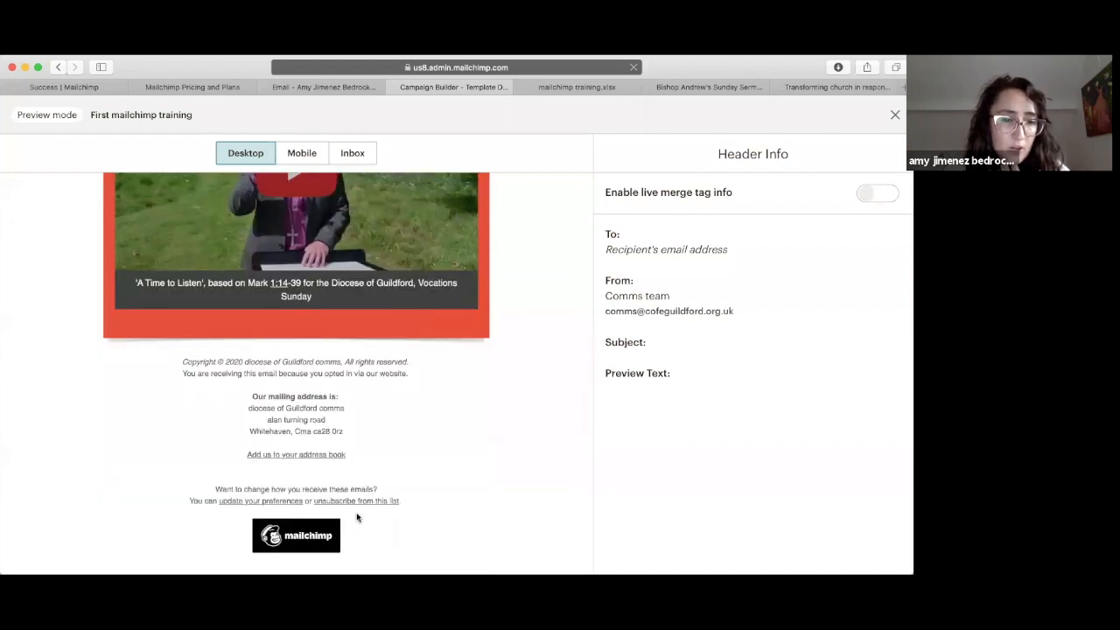
scroll(326, 435, "up", 10)
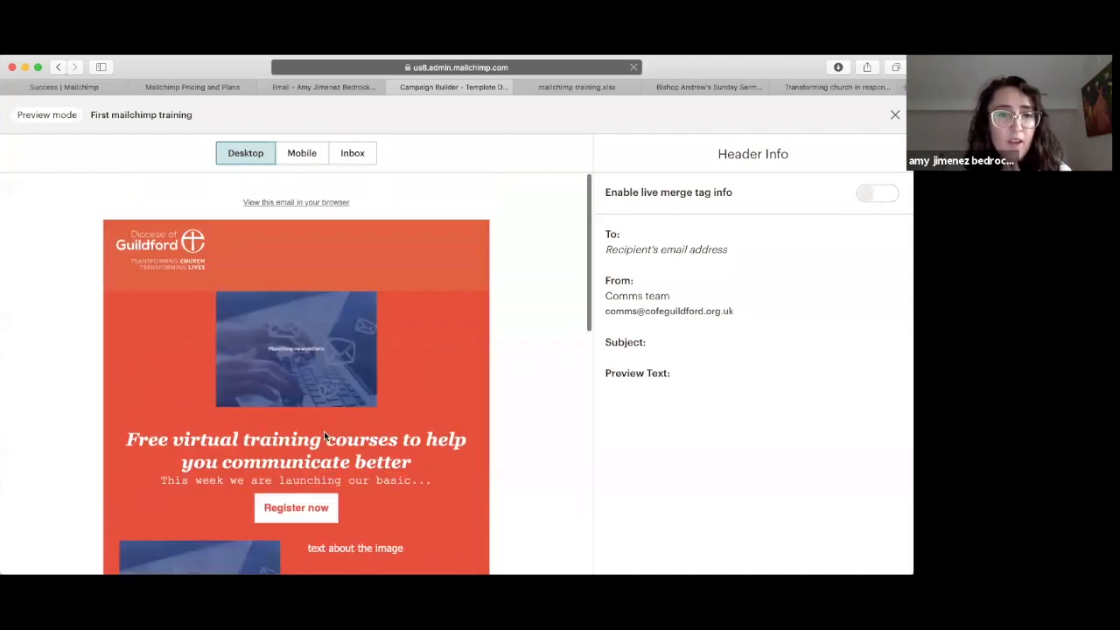
left_click(301, 154)
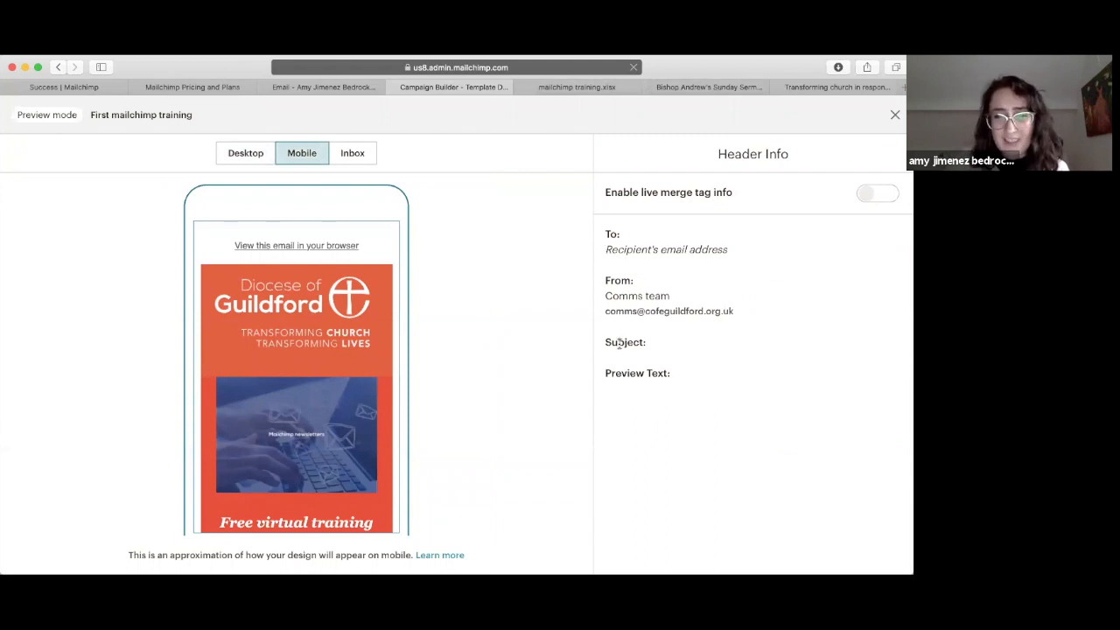
scroll(316, 350, "down", 5)
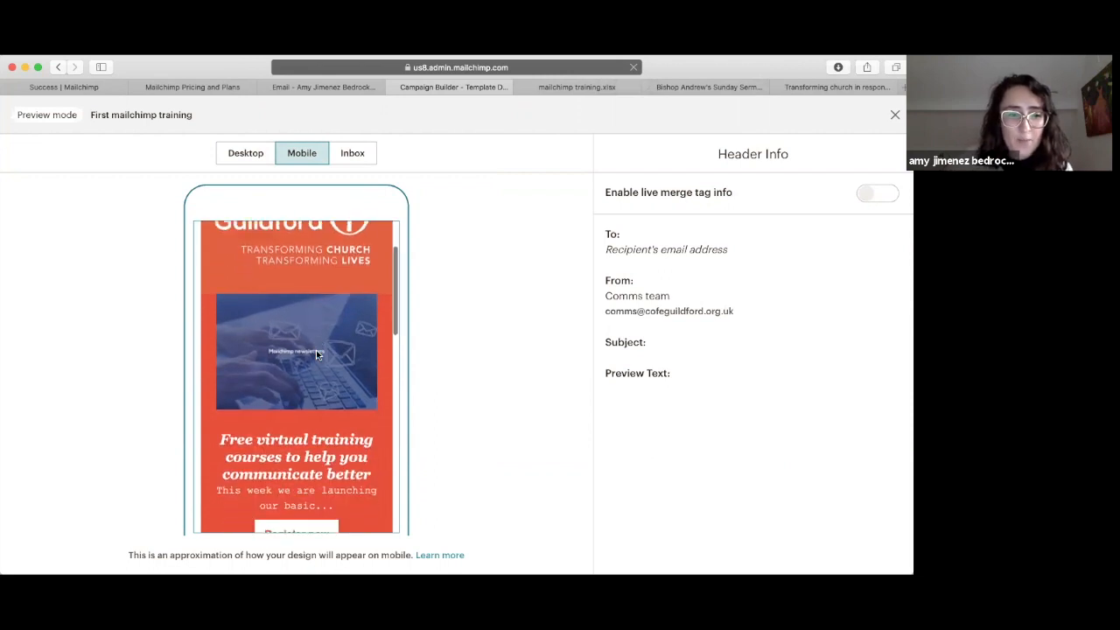
scroll(318, 340, "down", 10)
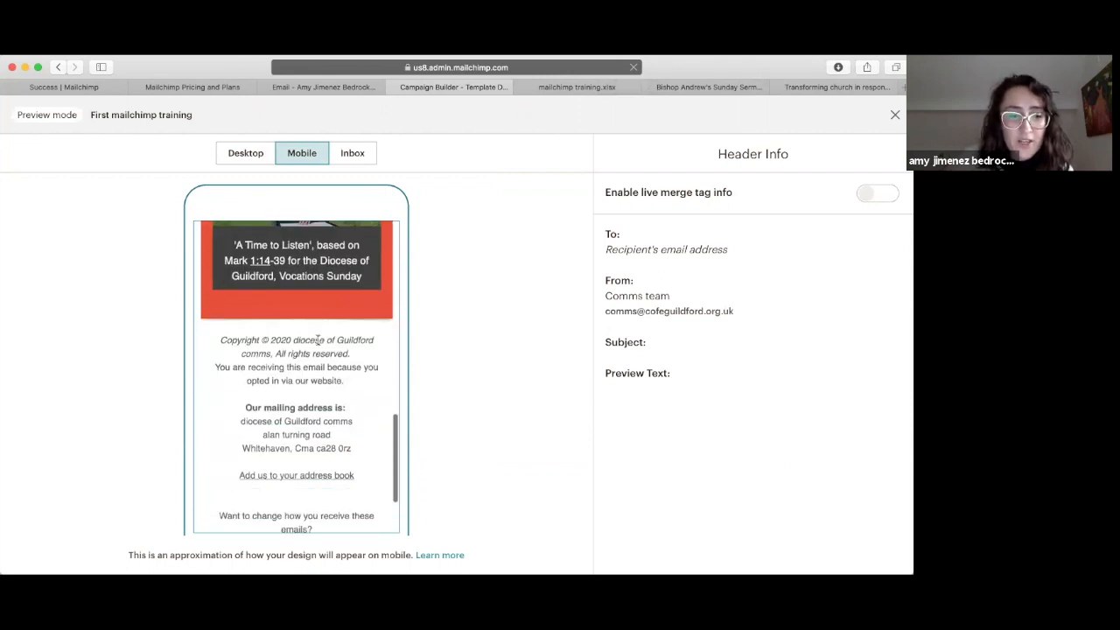
scroll(318, 339, "up", 6)
scroll(318, 340, "up", 6)
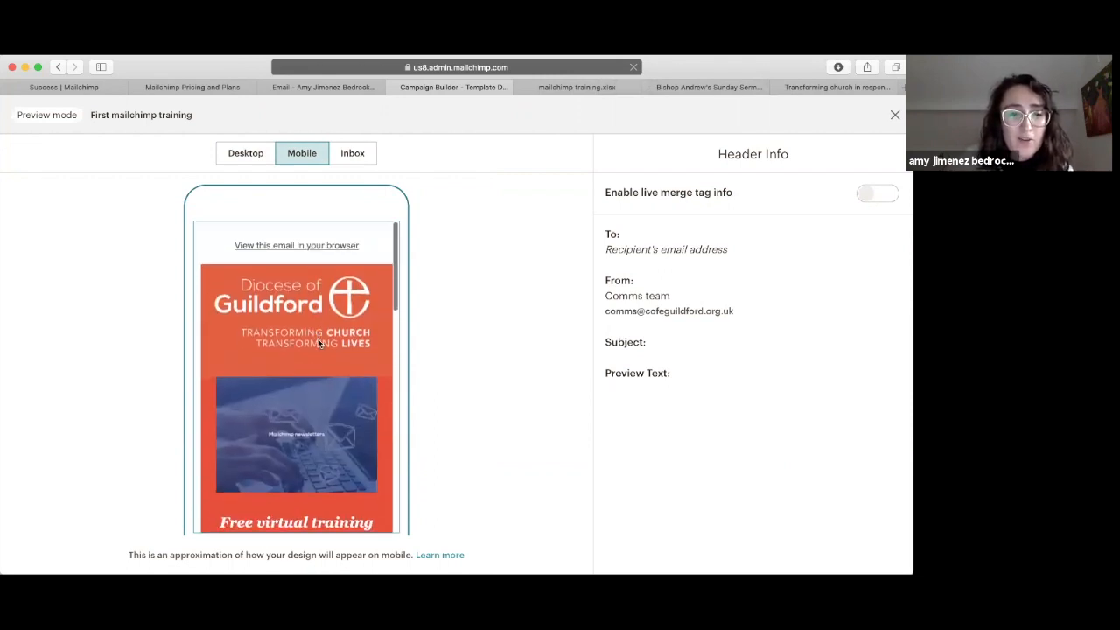
scroll(318, 343, "down", 2)
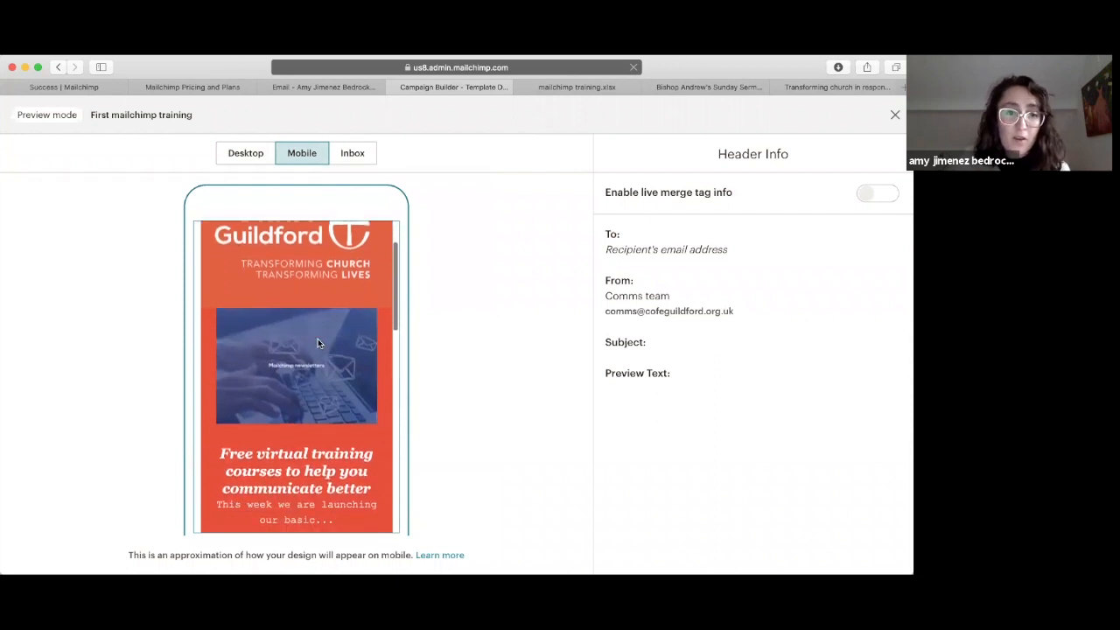
scroll(318, 343, "down", 10)
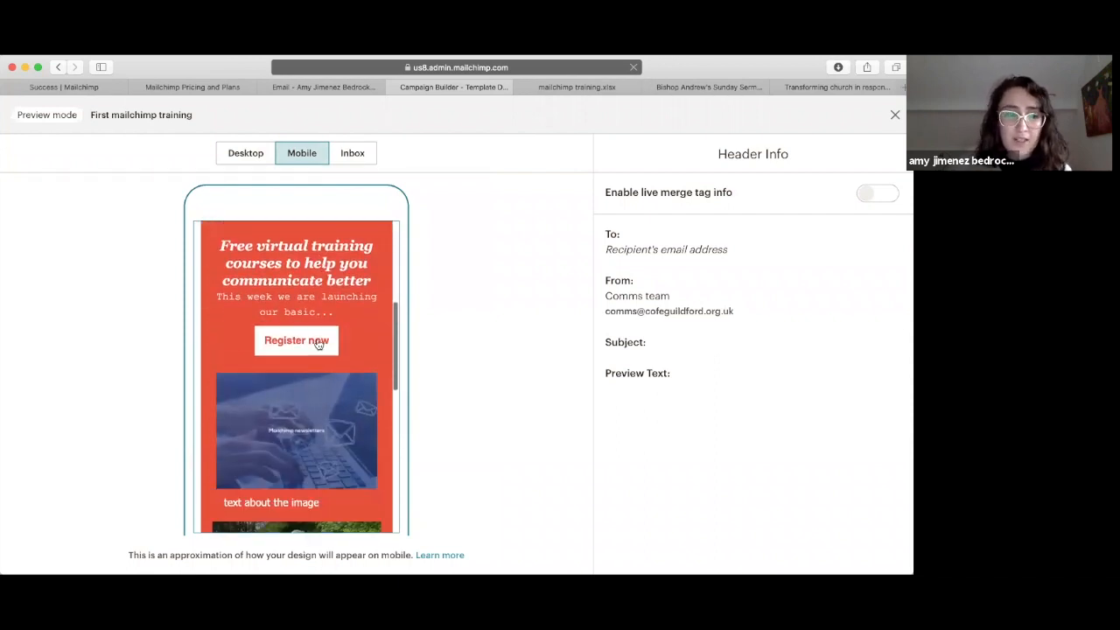
scroll(317, 342, "up", 10)
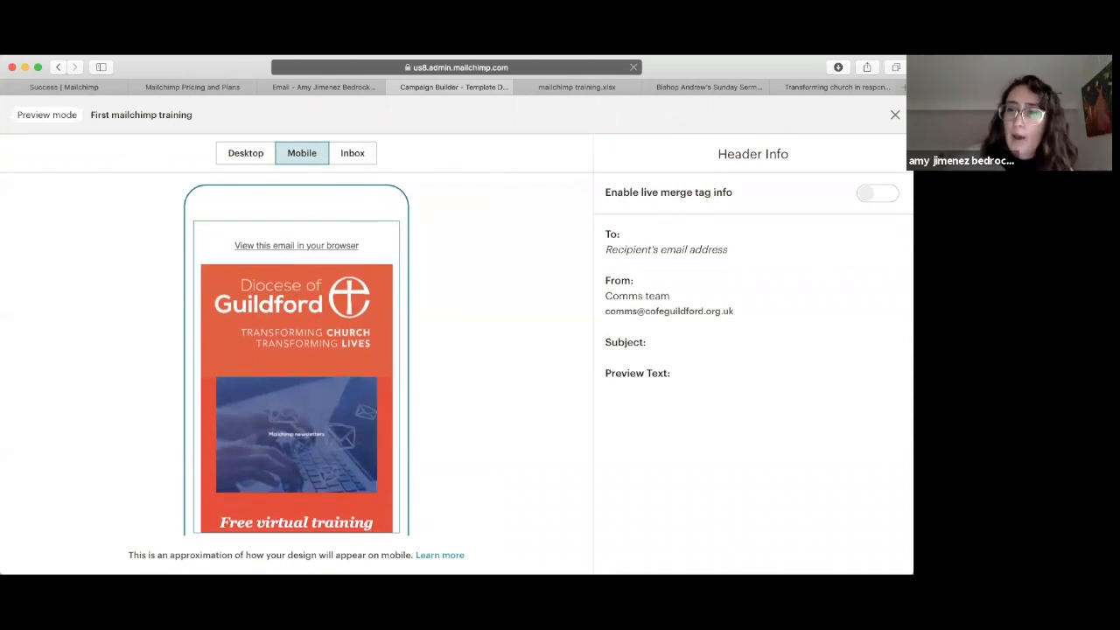
left_click(894, 114)
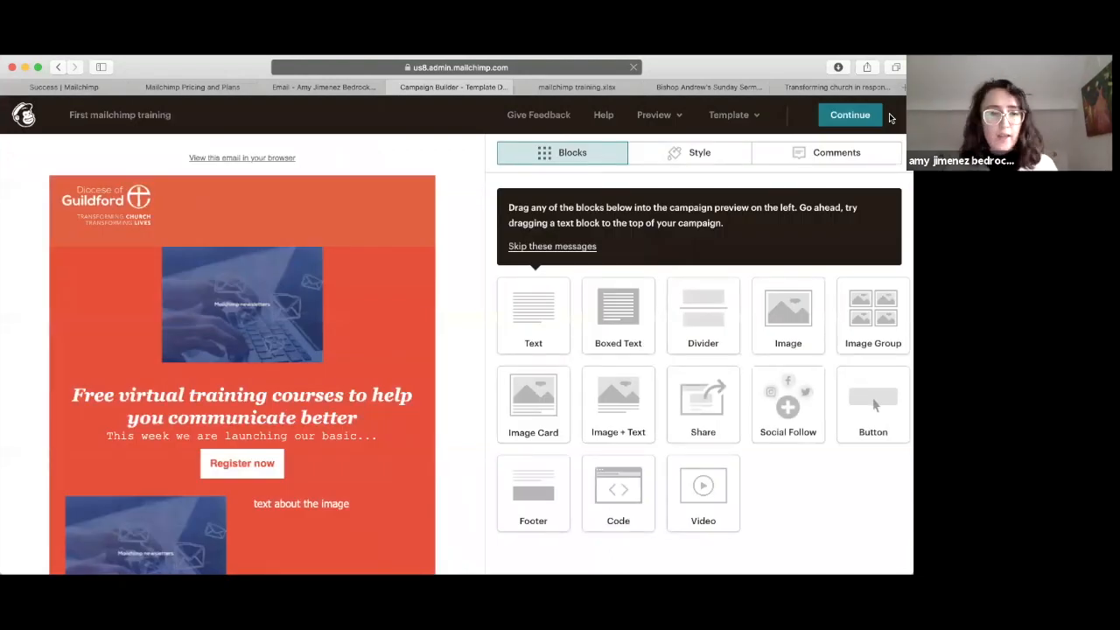
Step: Send a test email of the campaign to the user's work e-mail address and dismiss the confirmation
left_click(667, 149)
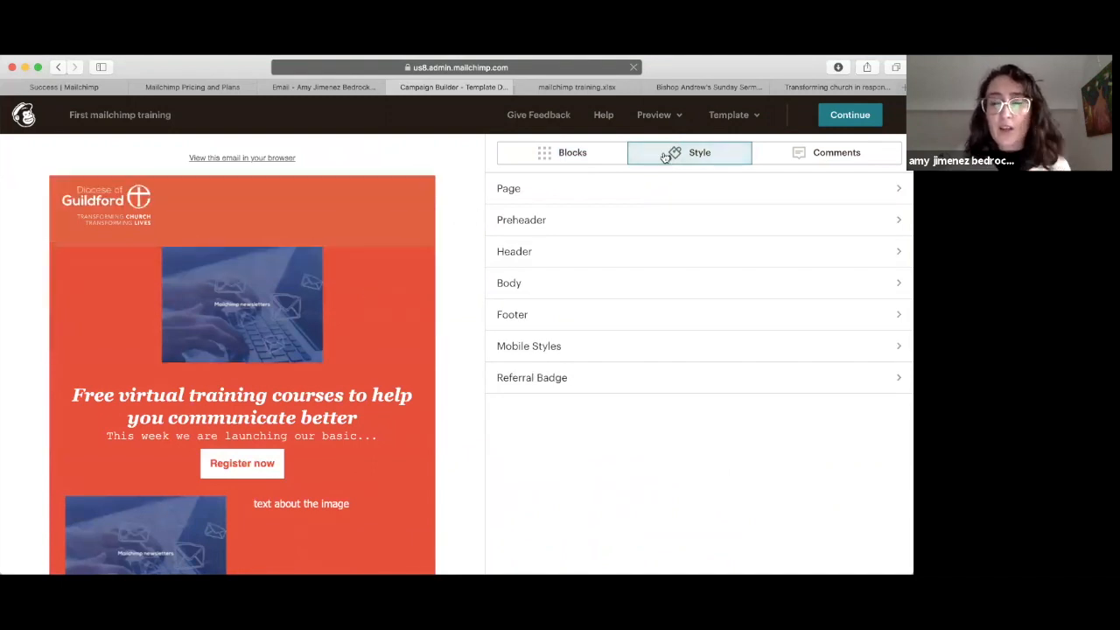
left_click(653, 115)
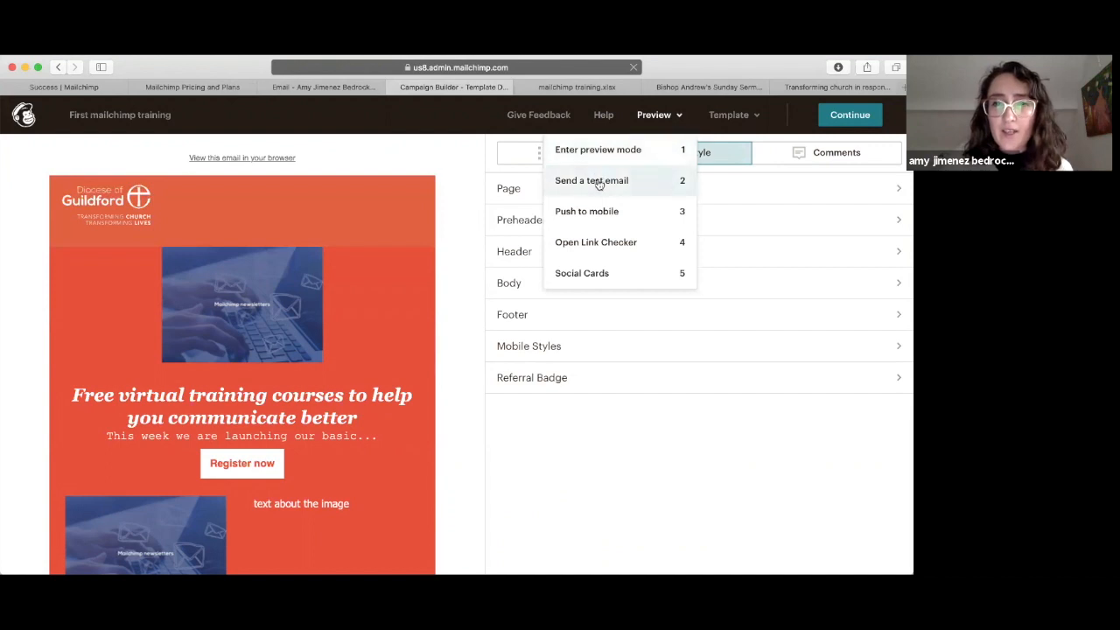
left_click(599, 183)
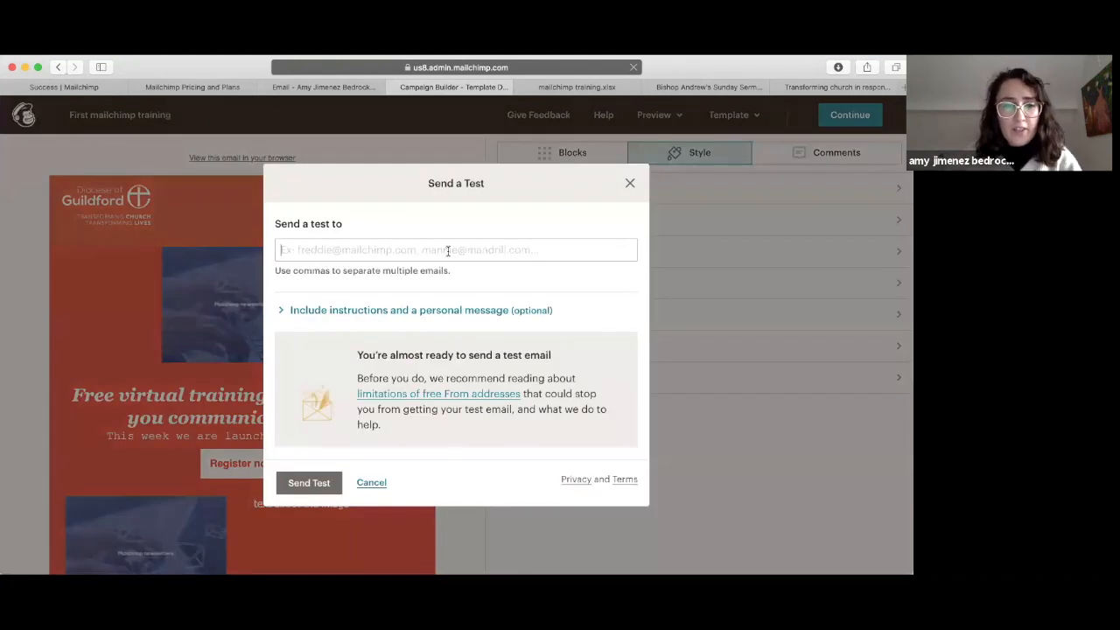
type("s")
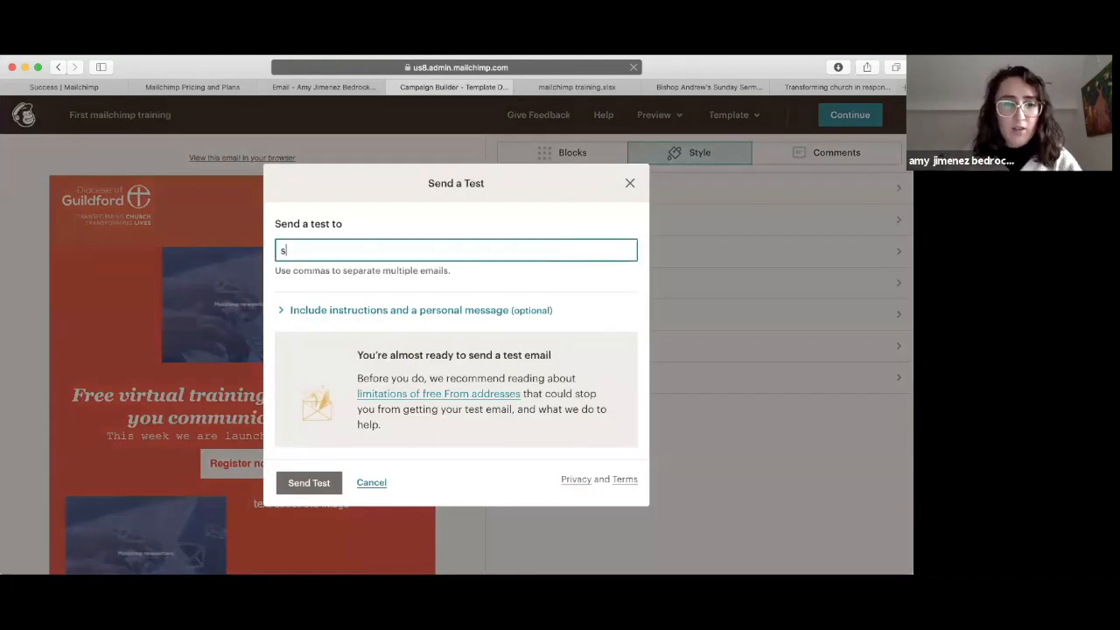
key("BackSpace")
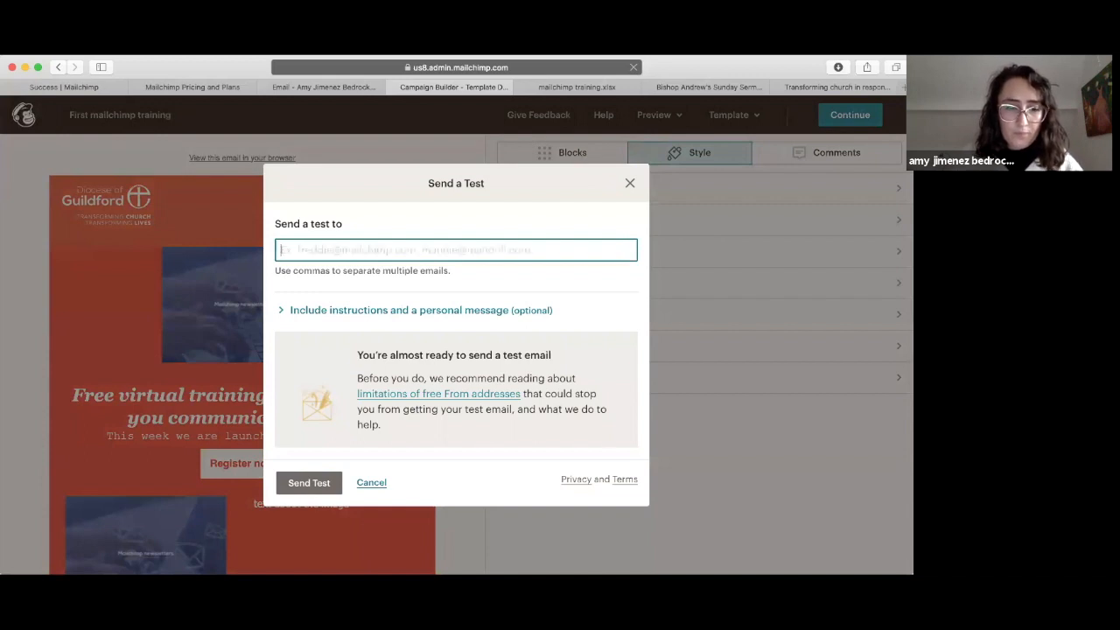
left_click(317, 312)
left_click(318, 308)
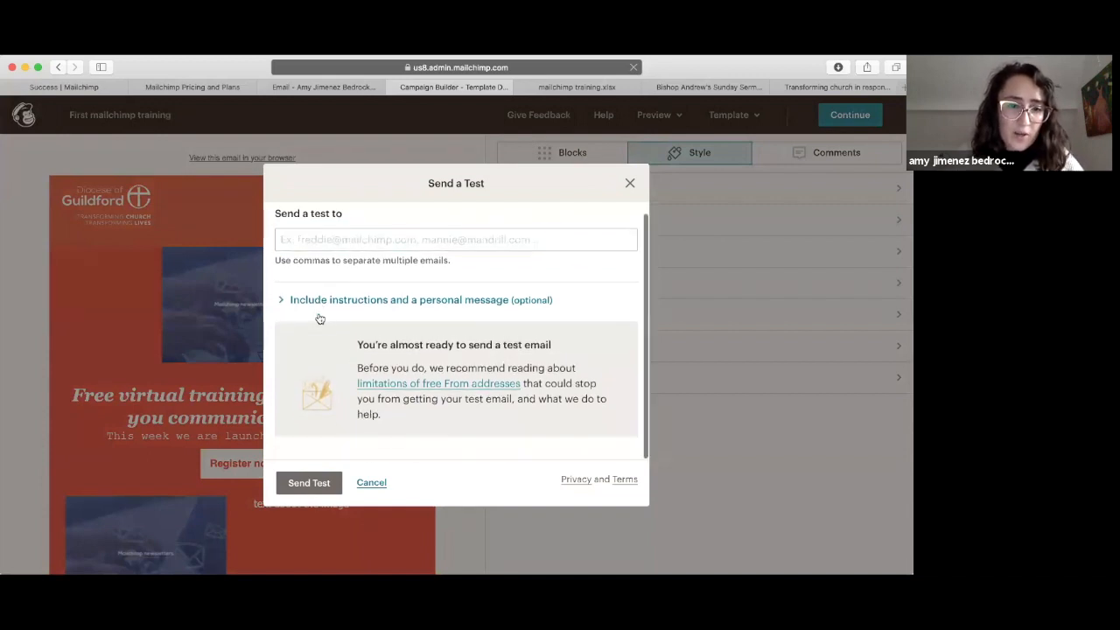
left_click(321, 245)
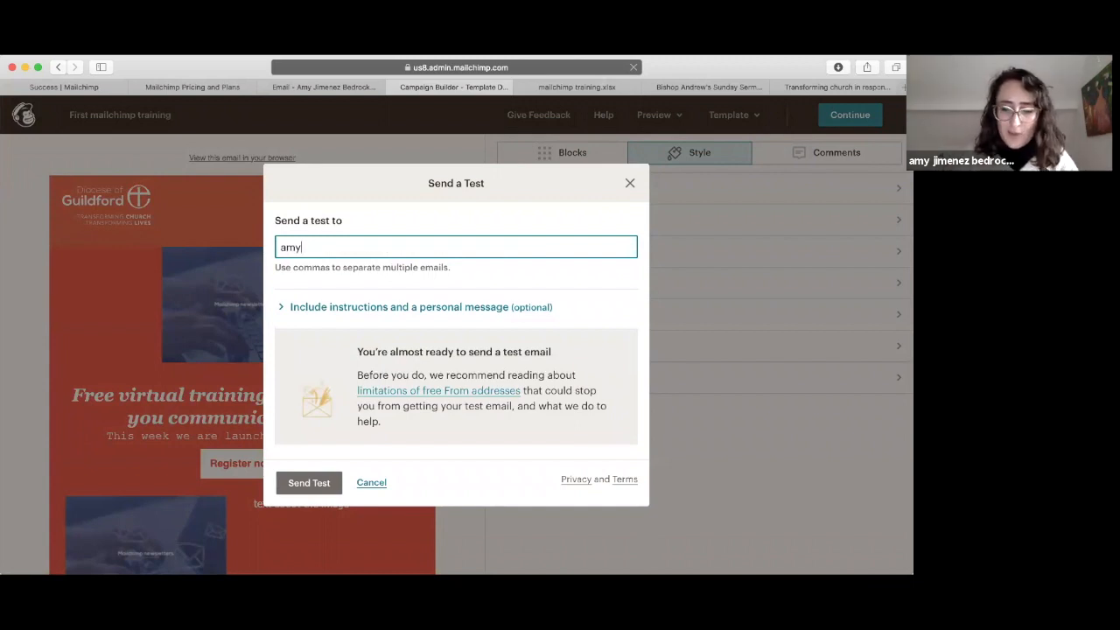
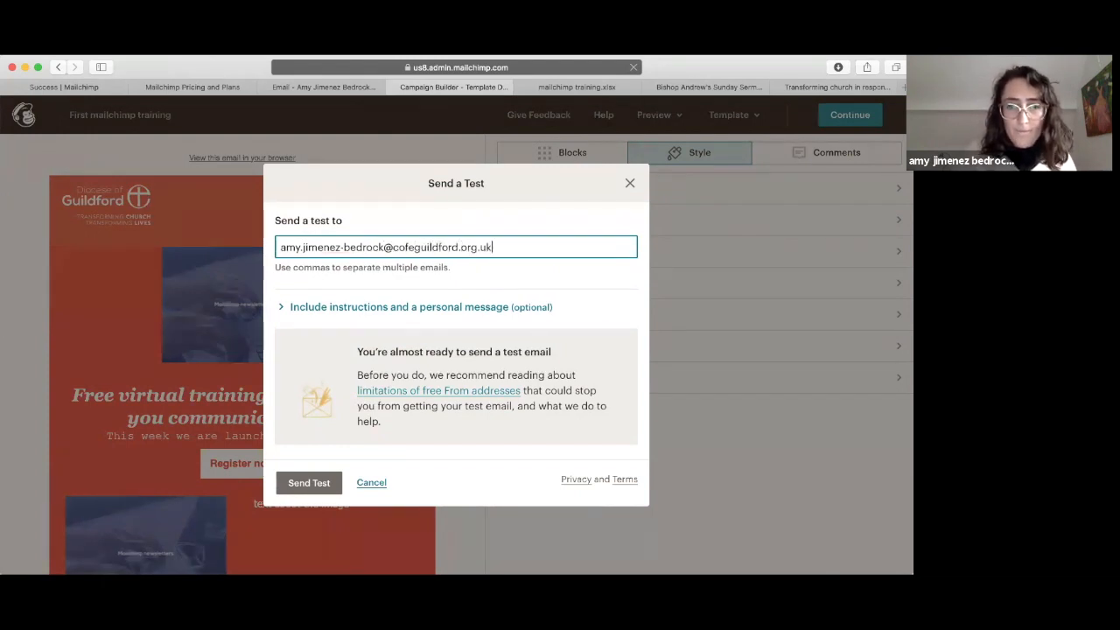
left_click(315, 488)
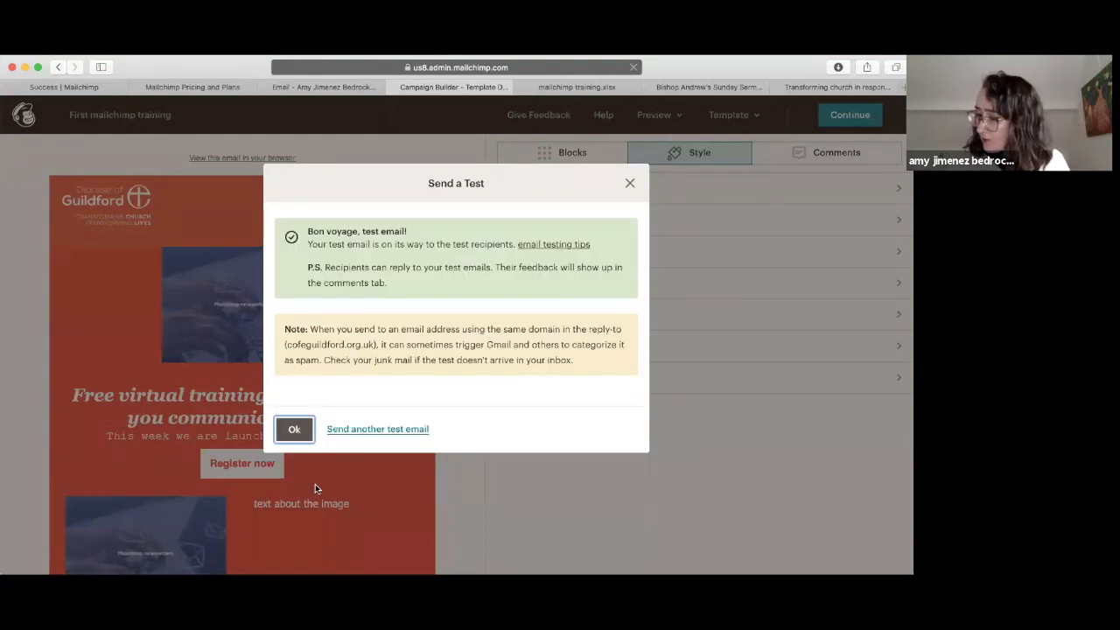
left_click(298, 428)
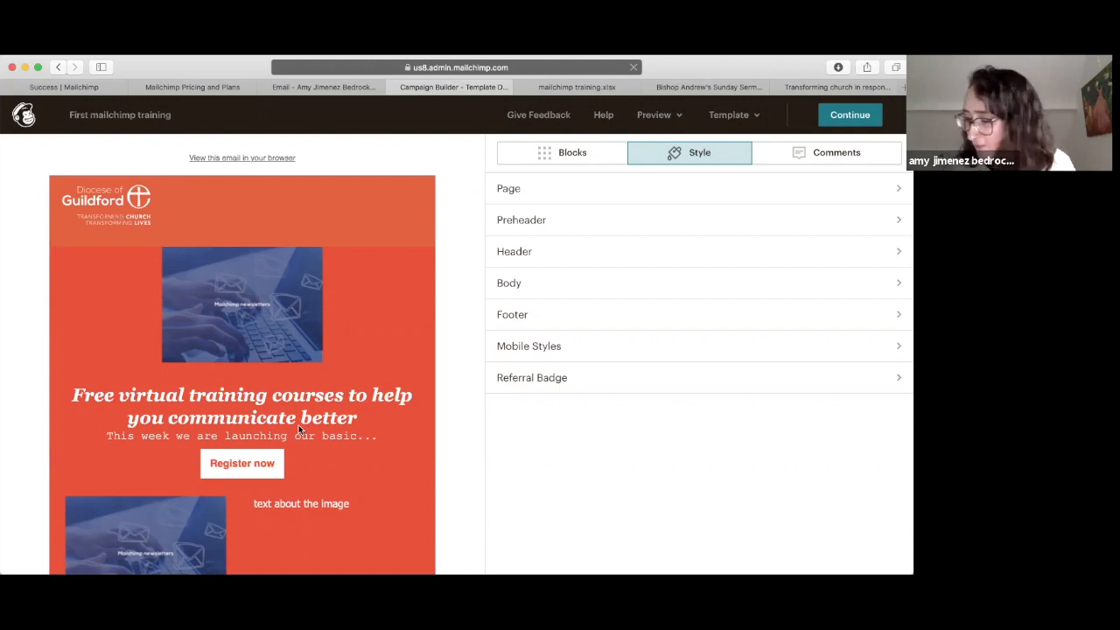
Step: Enter the campaign subject line 'First mailchimp training'
mouse_move(337, 427)
scroll(337, 427, "down", 5)
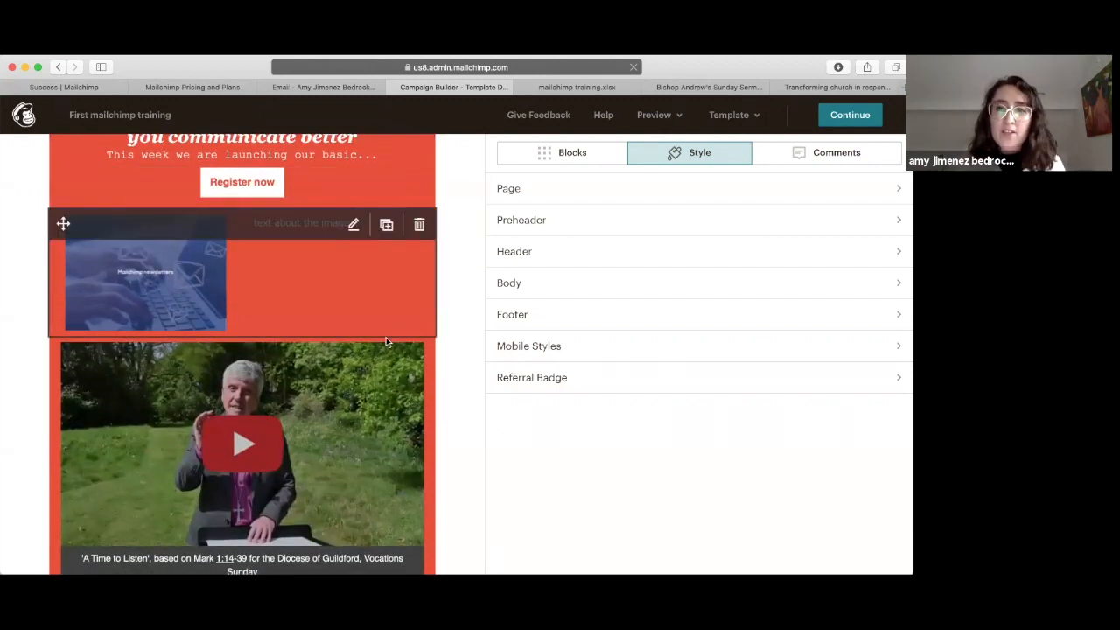
scroll(386, 326, "up", 3)
scroll(386, 327, "up", 2)
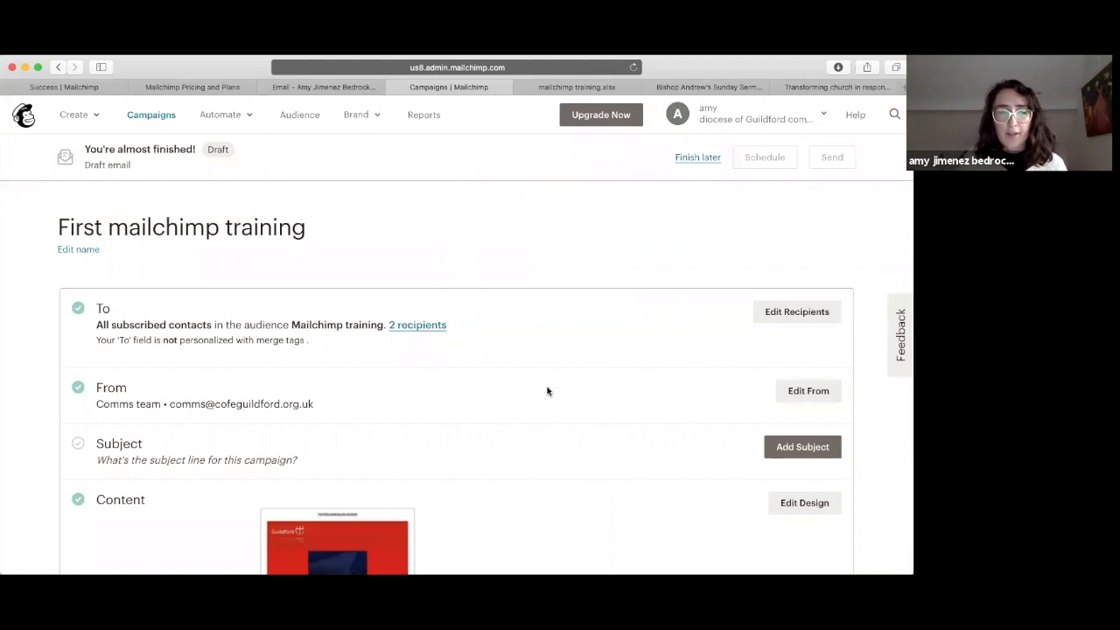
scroll(547, 391, "down", 5)
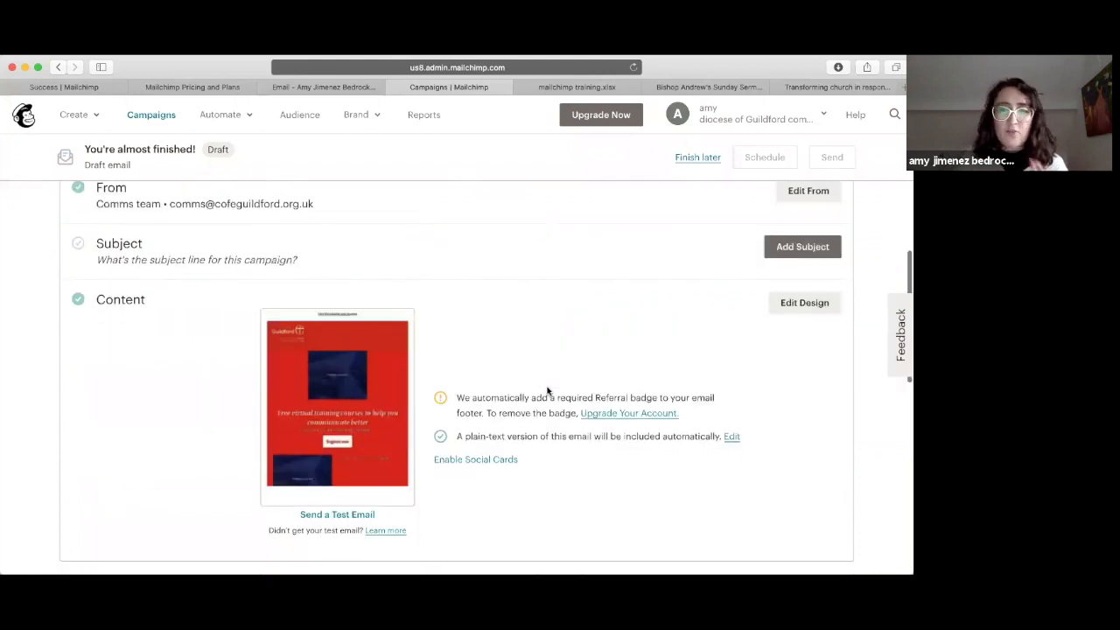
left_click(792, 250)
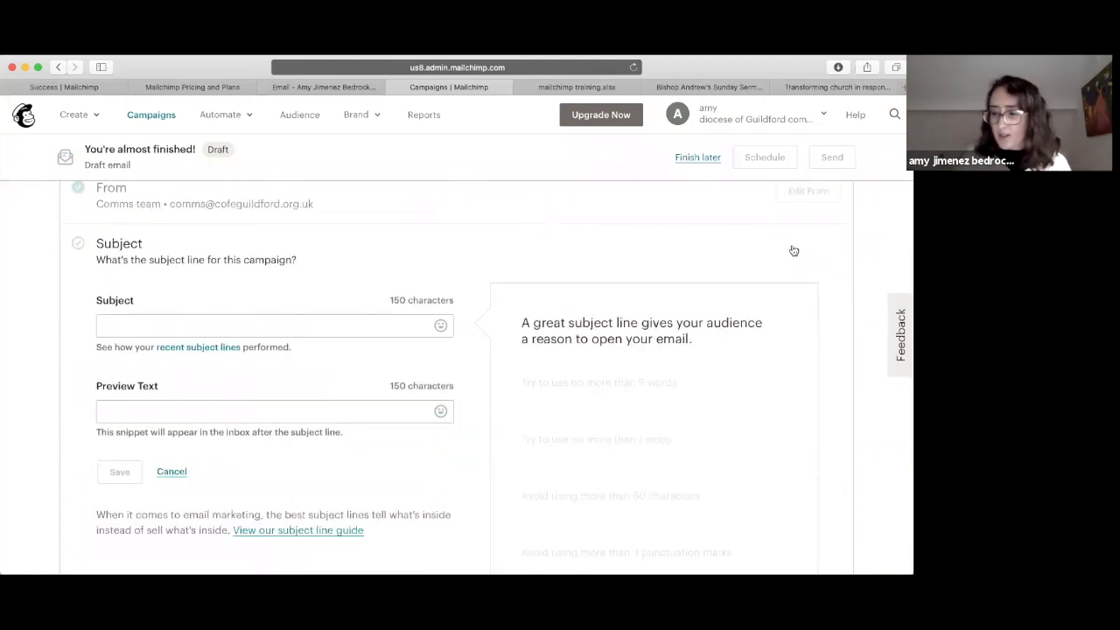
left_click(161, 326)
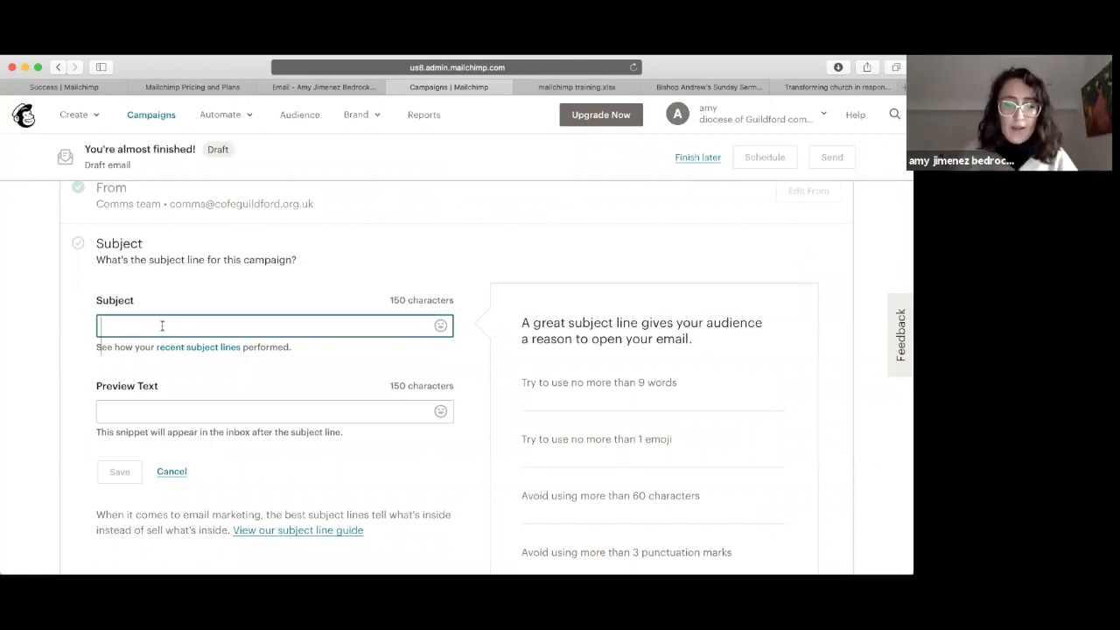
type("First mila")
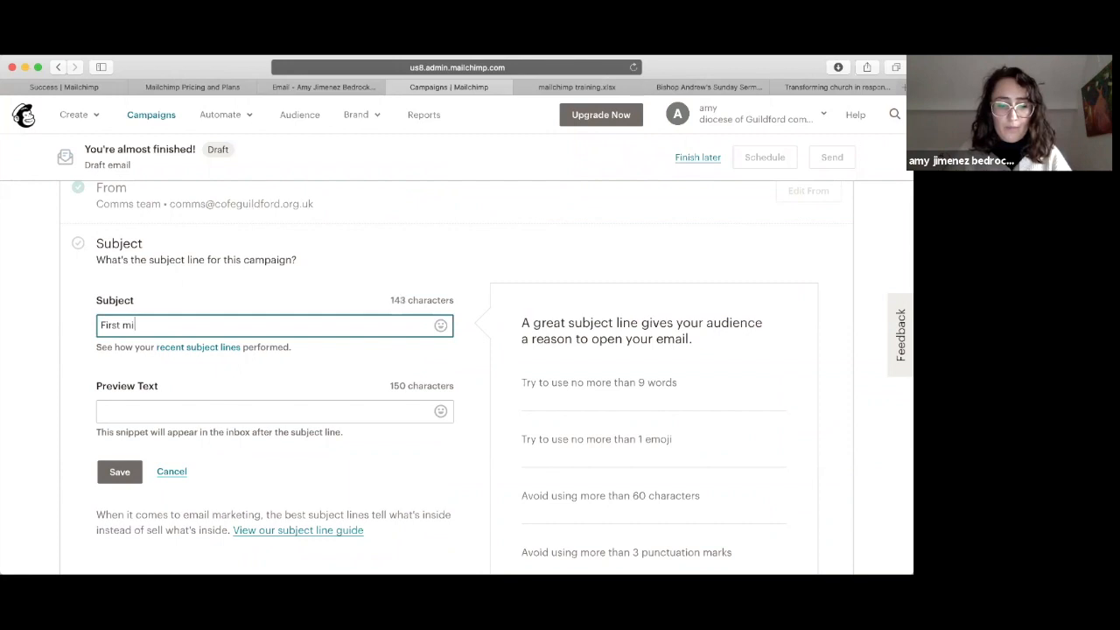
key("BackSpace")
key("BackSpace")
key("BackSpace")
type("ailc")
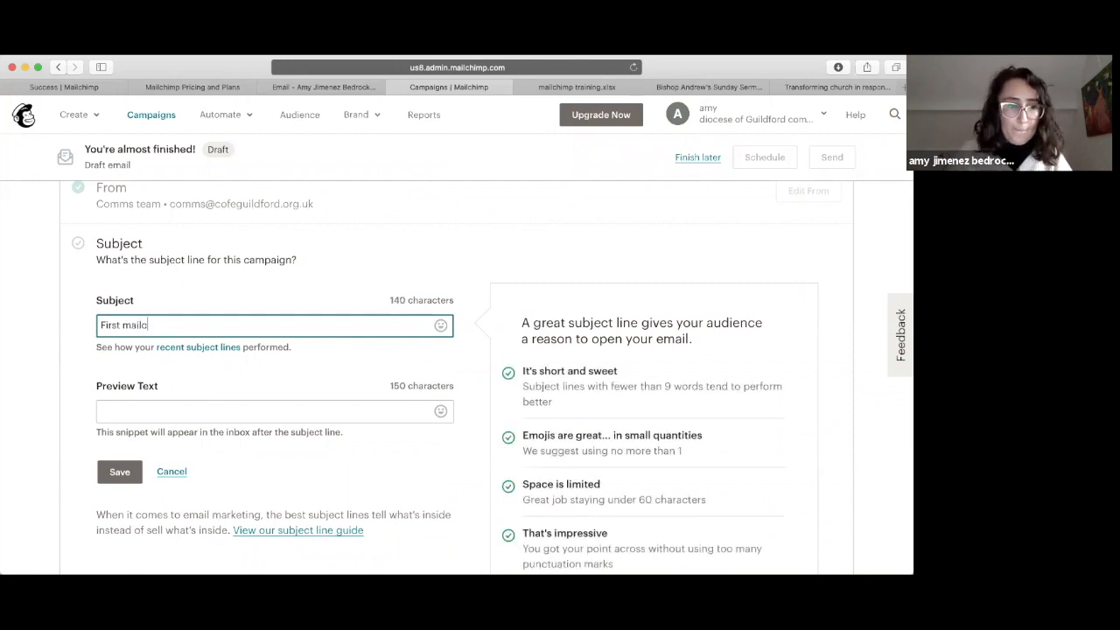
type("himp traini")
type("ng")
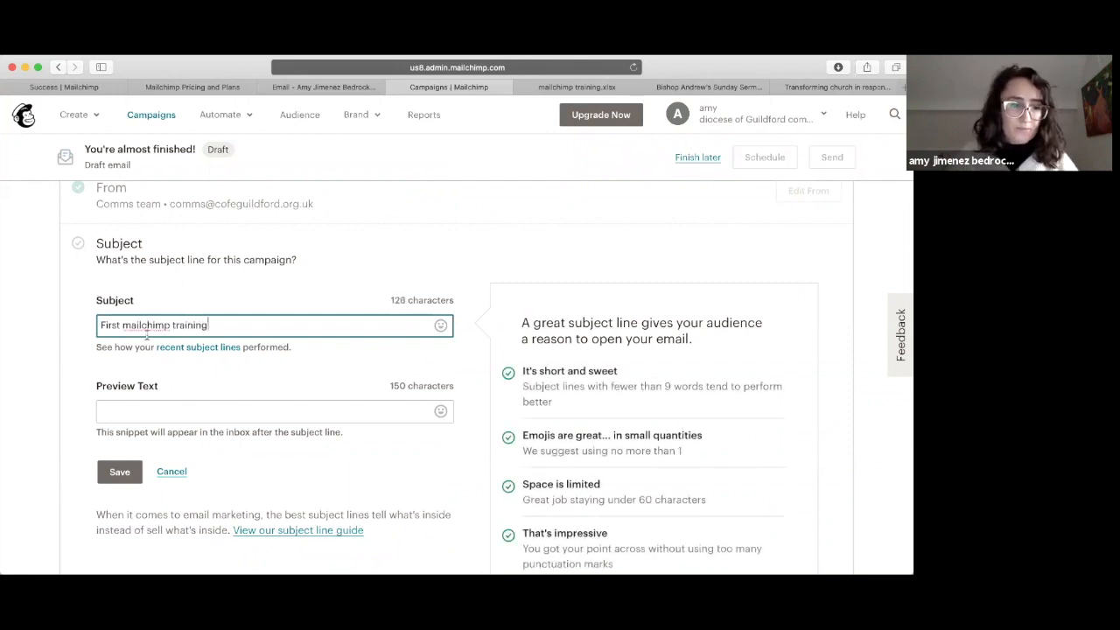
Step: Add the preview text 'watch the Bishop of Guildford's Sunday message' and save
left_click(154, 411)
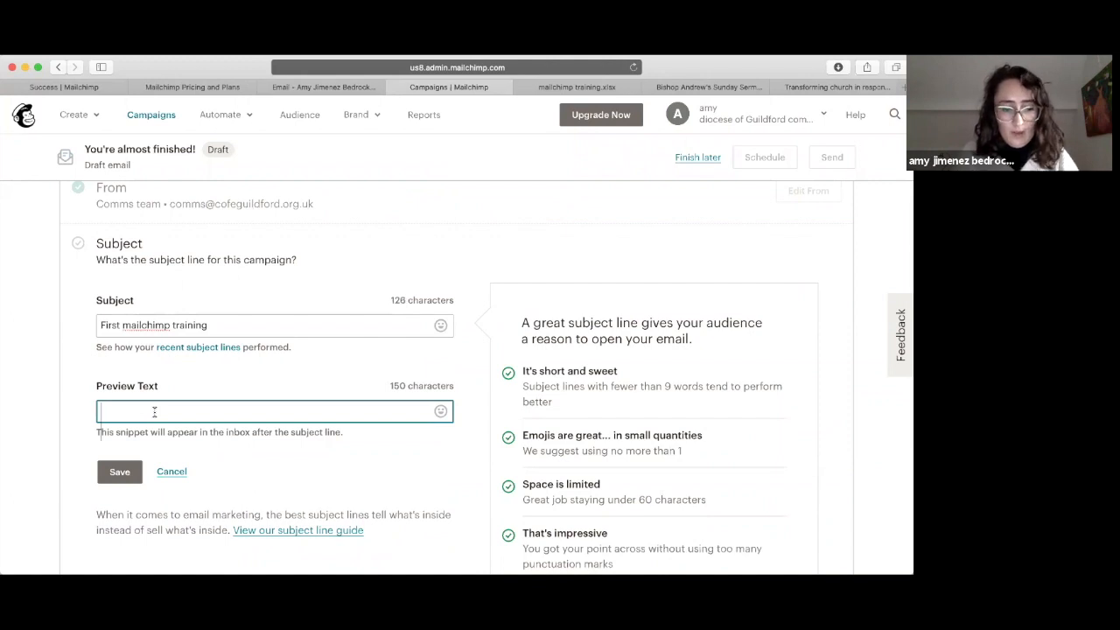
type("watch")
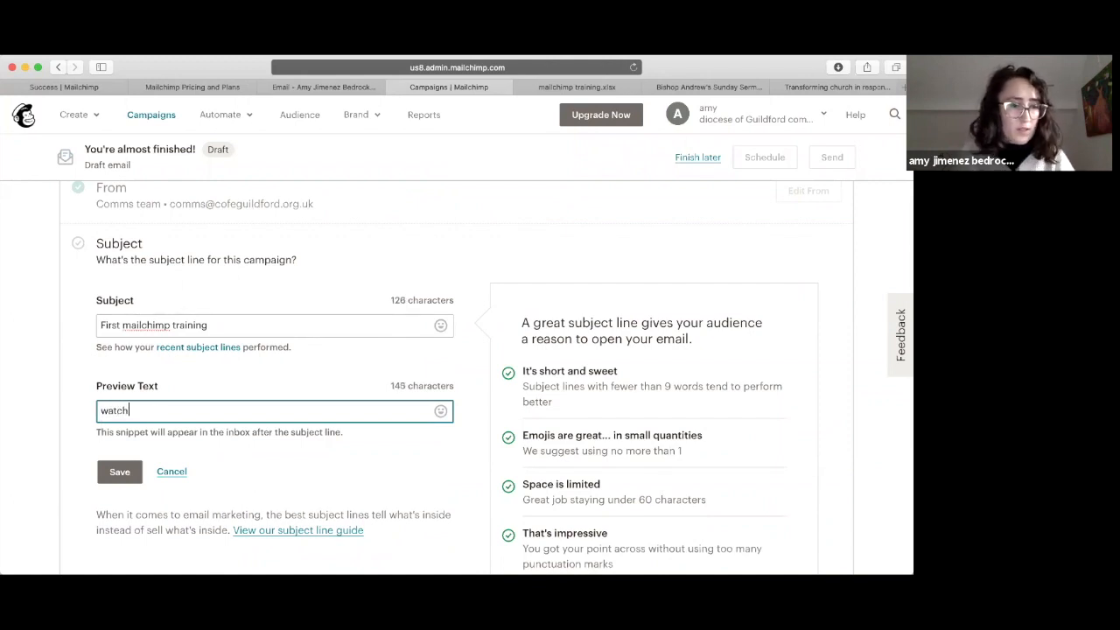
type("the")
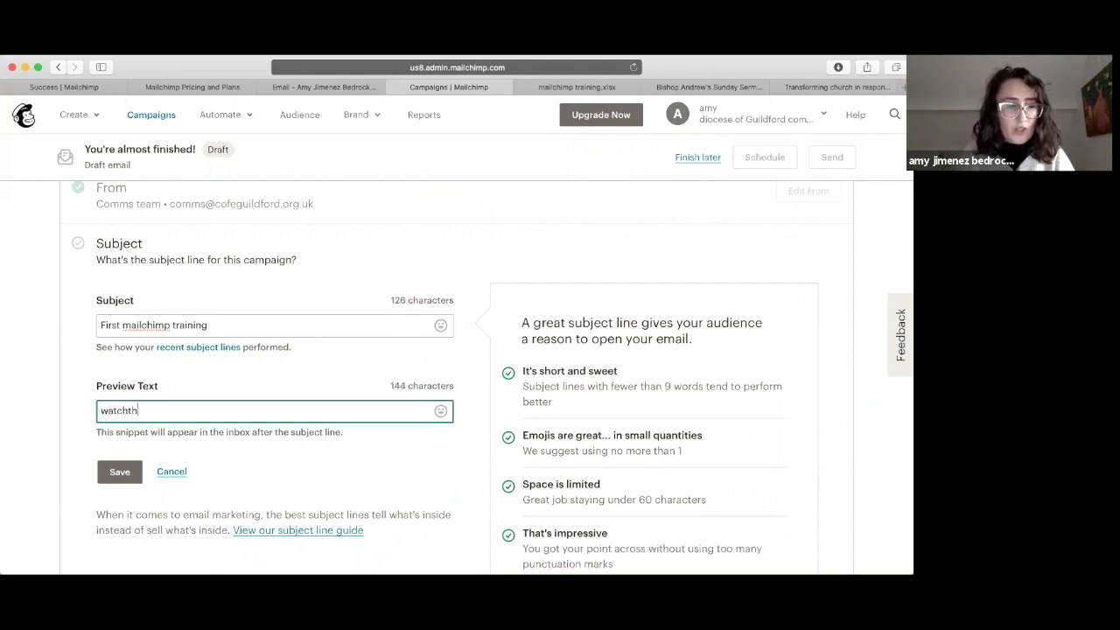
key("BackSpace")
key("BackSpace")
key("BackSpace")
type("the Bishop of Guildford' Sunday")
left_click(238, 411)
type("s")
key("Down")
type("message")
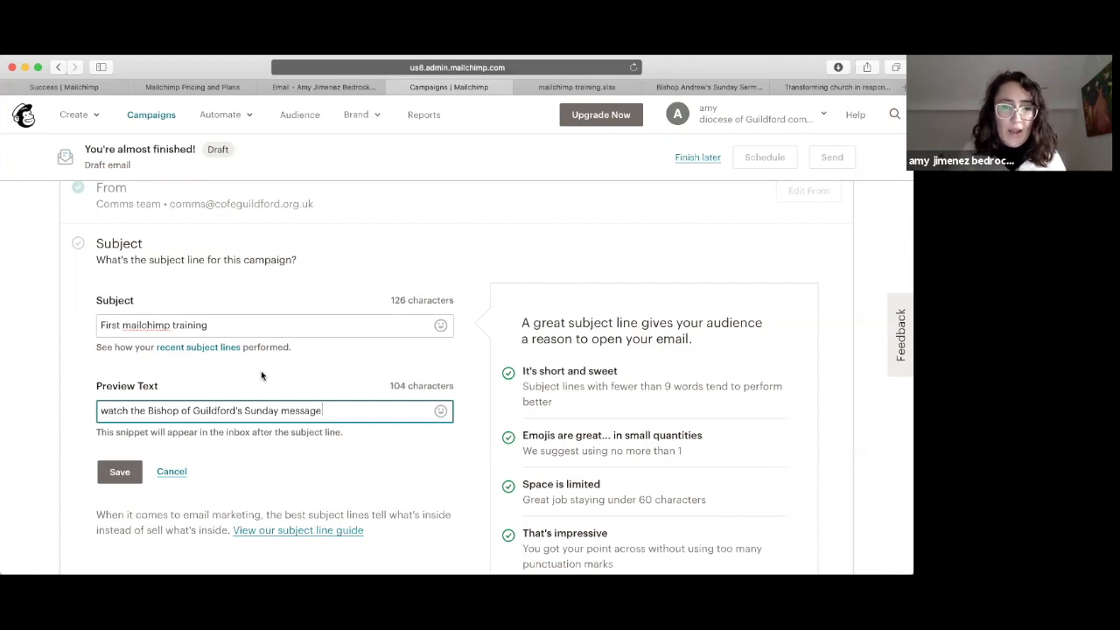
scroll(613, 299, "down", 2)
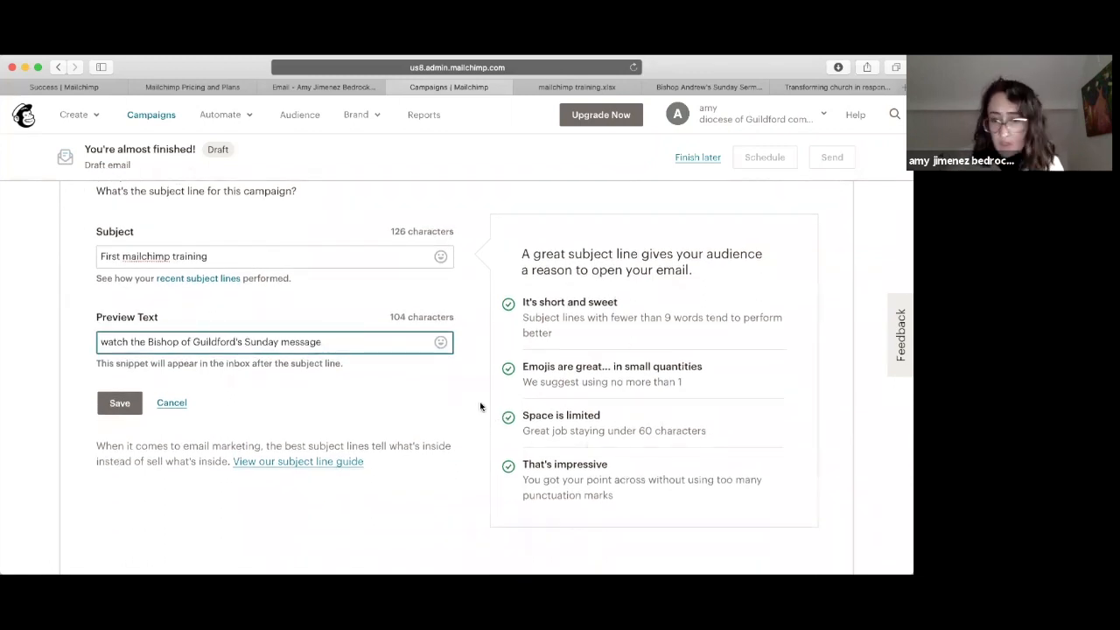
left_click(110, 408)
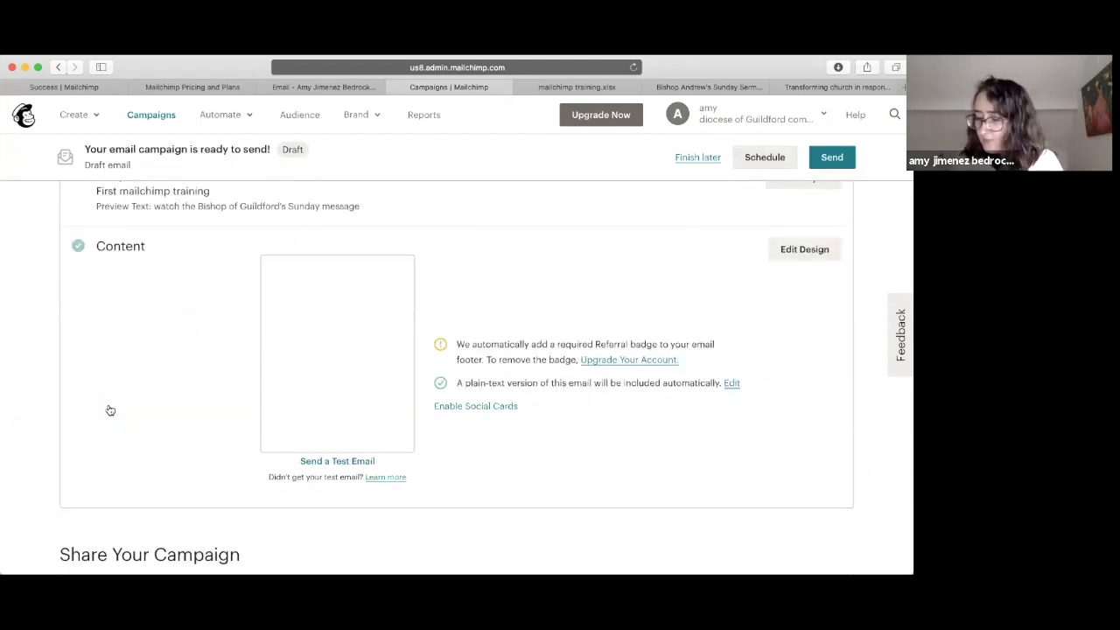
Step: Look at the scheduling options without scheduling, then send the campaign immediately with Send Now
scroll(452, 331, "up", 5)
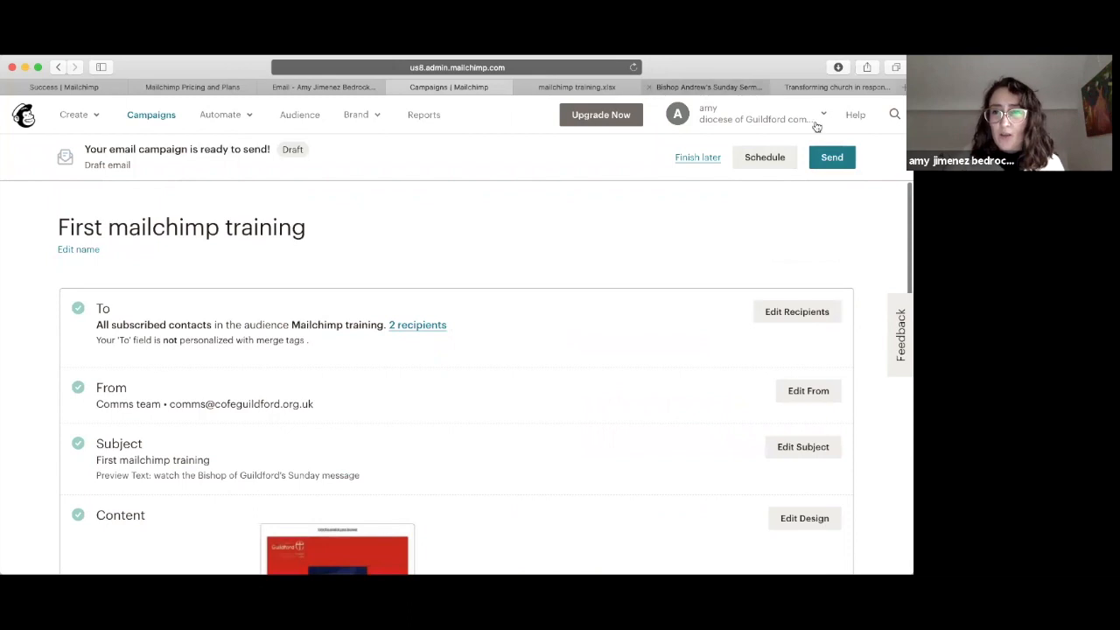
left_click(779, 158)
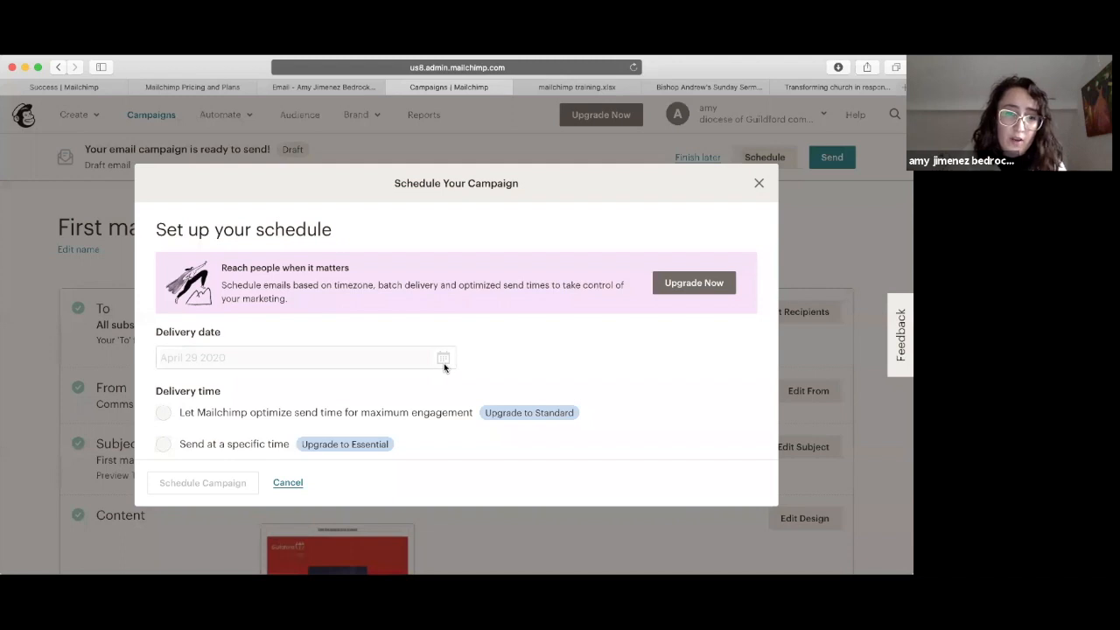
scroll(621, 337, "down", 3)
scroll(621, 338, "up", 4)
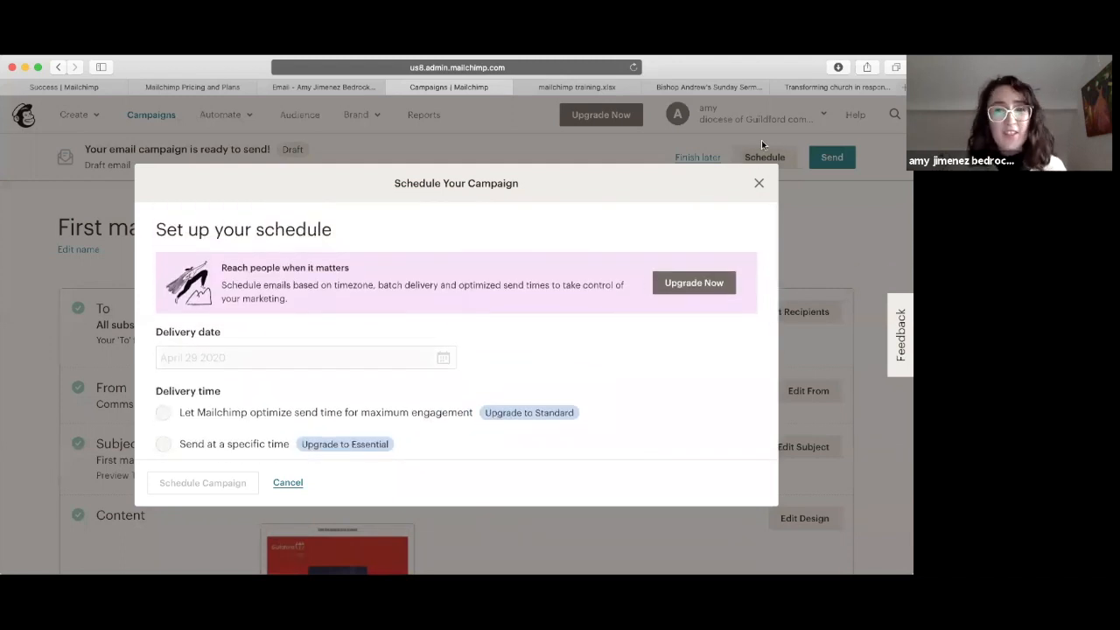
left_click(759, 183)
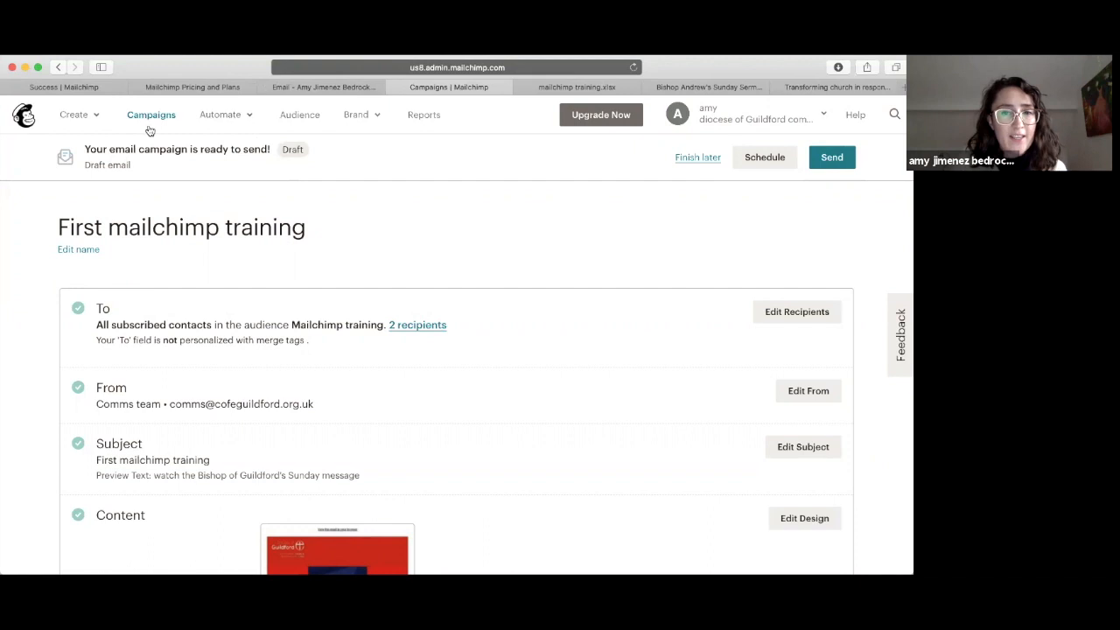
left_click(832, 158)
left_click(449, 495)
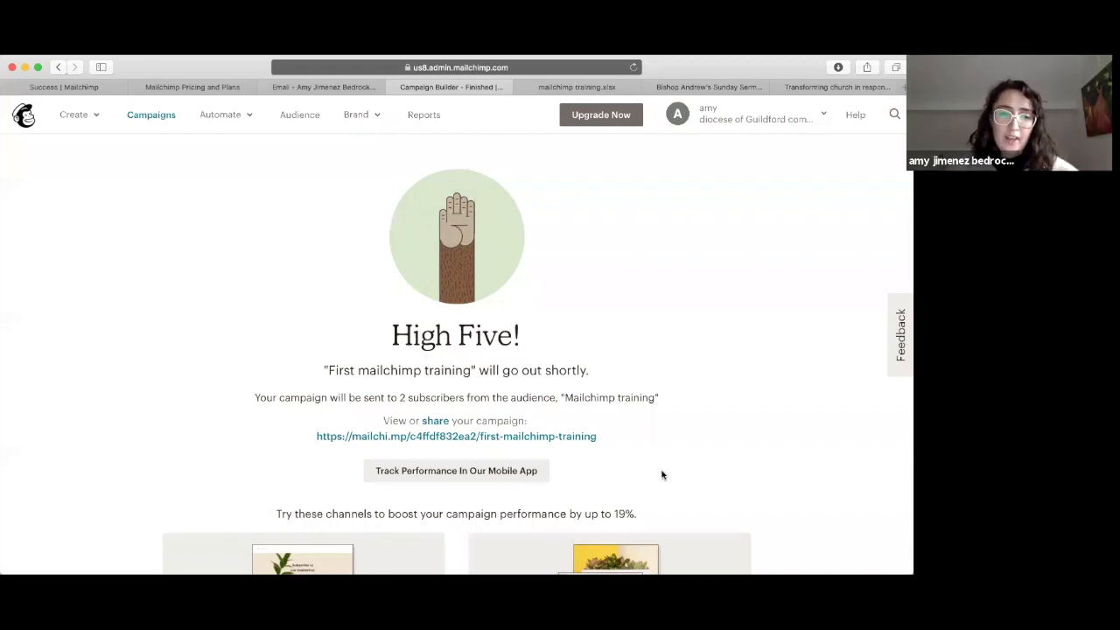
Step: Open the First mailchimp training campaign's web version from its URL and scroll through the email
left_click_drag(611, 444, 309, 436)
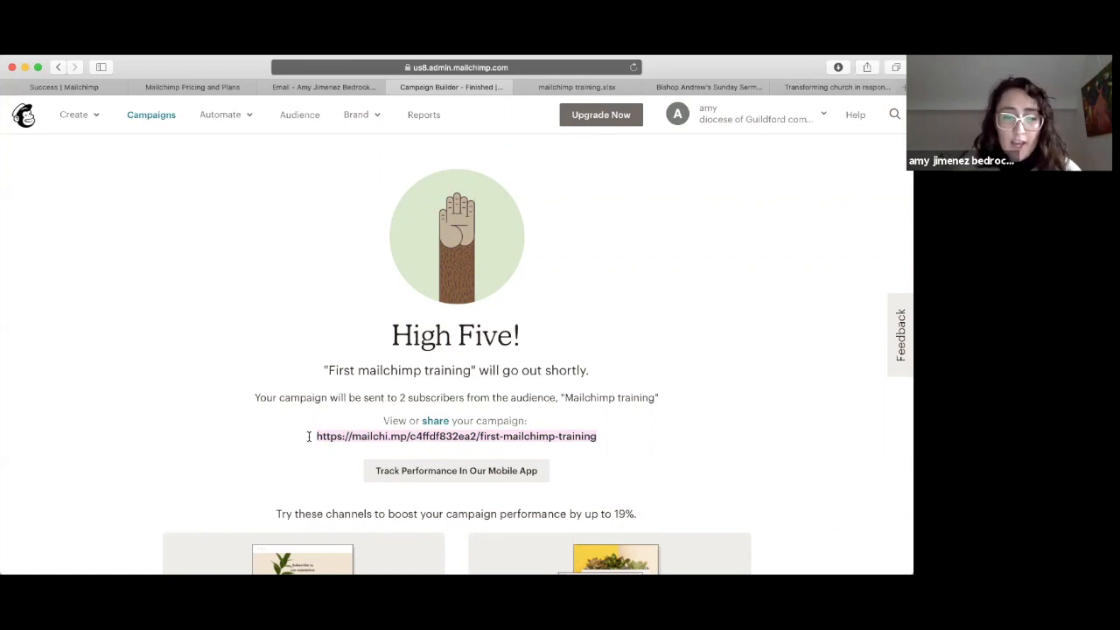
left_click(425, 441)
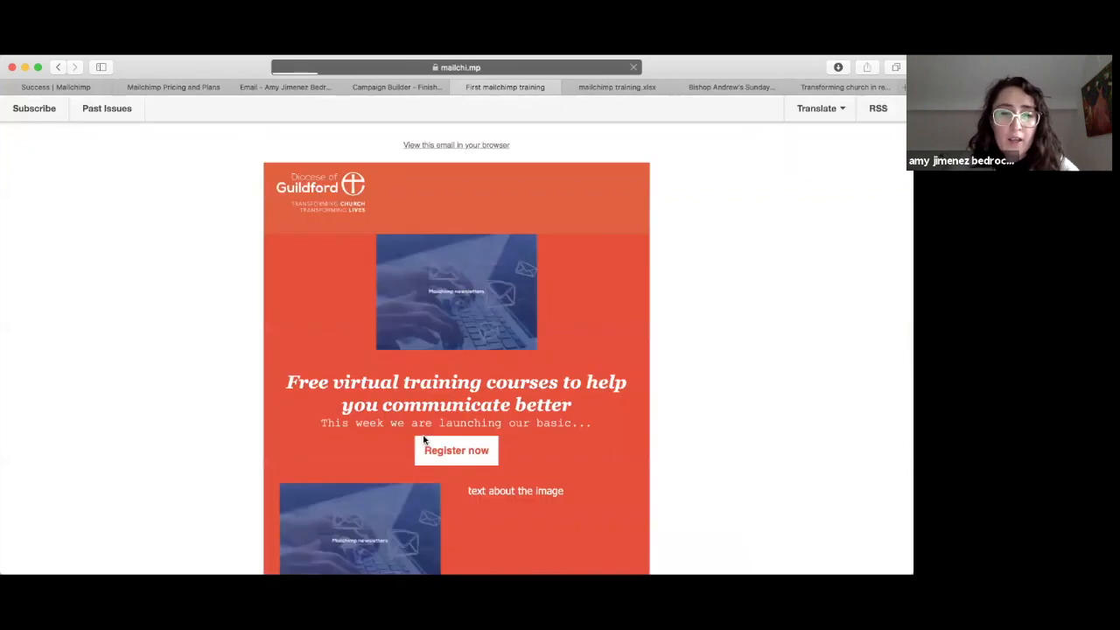
scroll(423, 440, "down", 10)
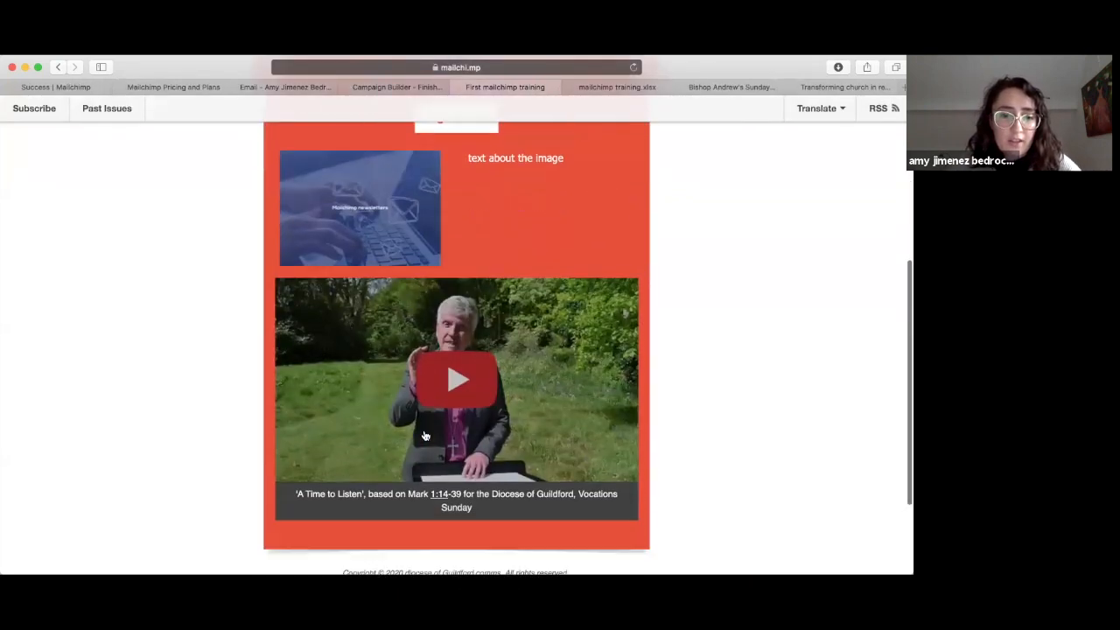
scroll(423, 435, "up", 7)
scroll(423, 435, "up", 3)
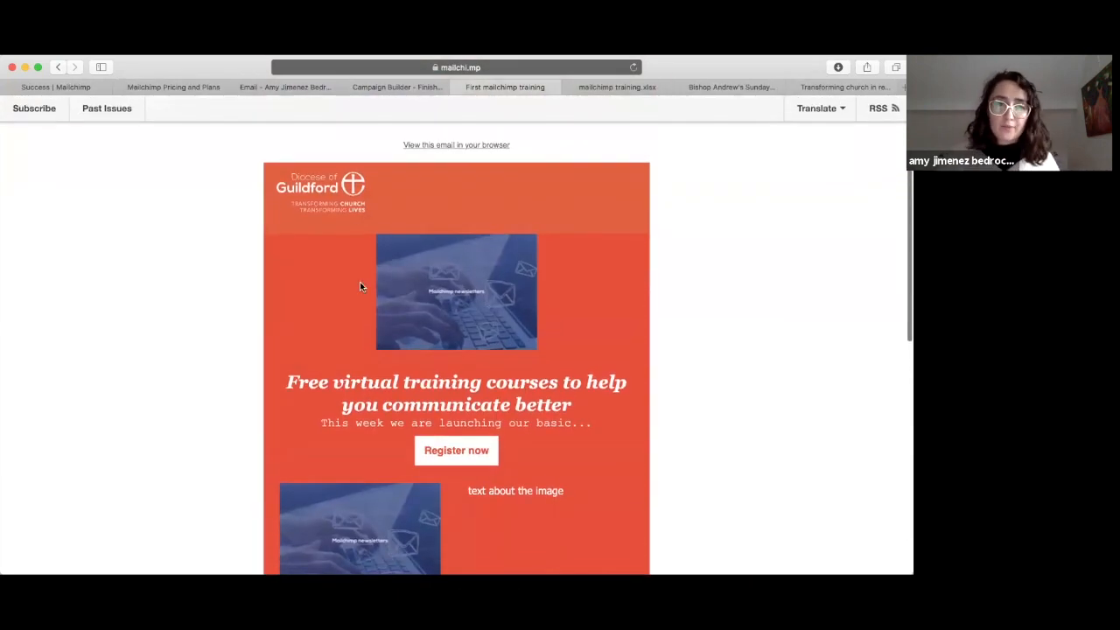
left_click(293, 87)
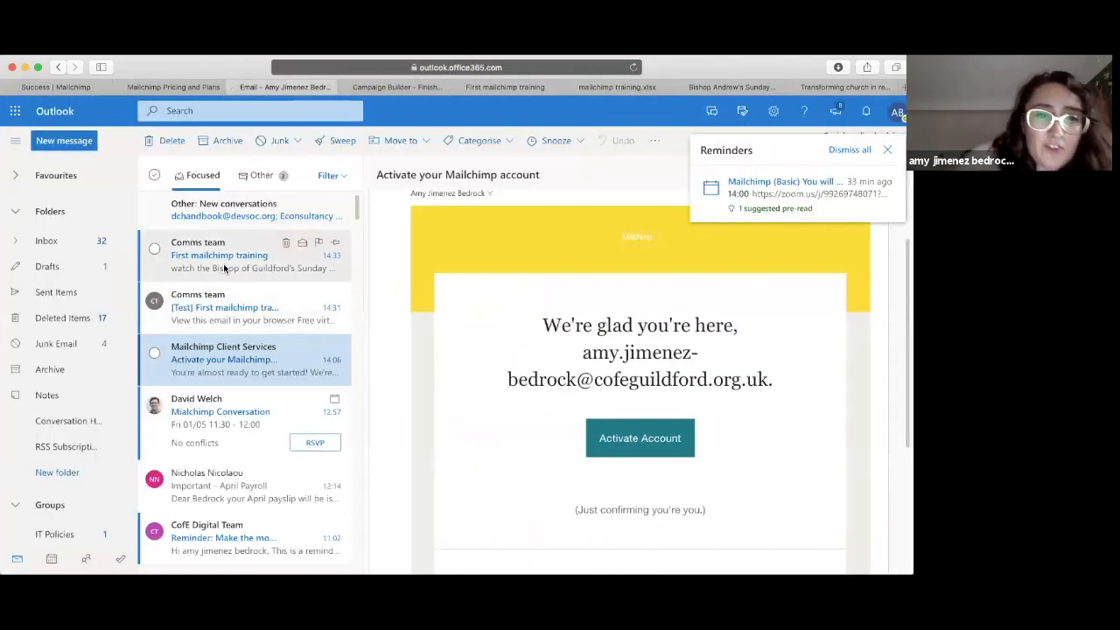
Step: Open the received First mailchimp training email in Outlook and test its Register now link
left_click(223, 263)
scroll(652, 399, "down", 3)
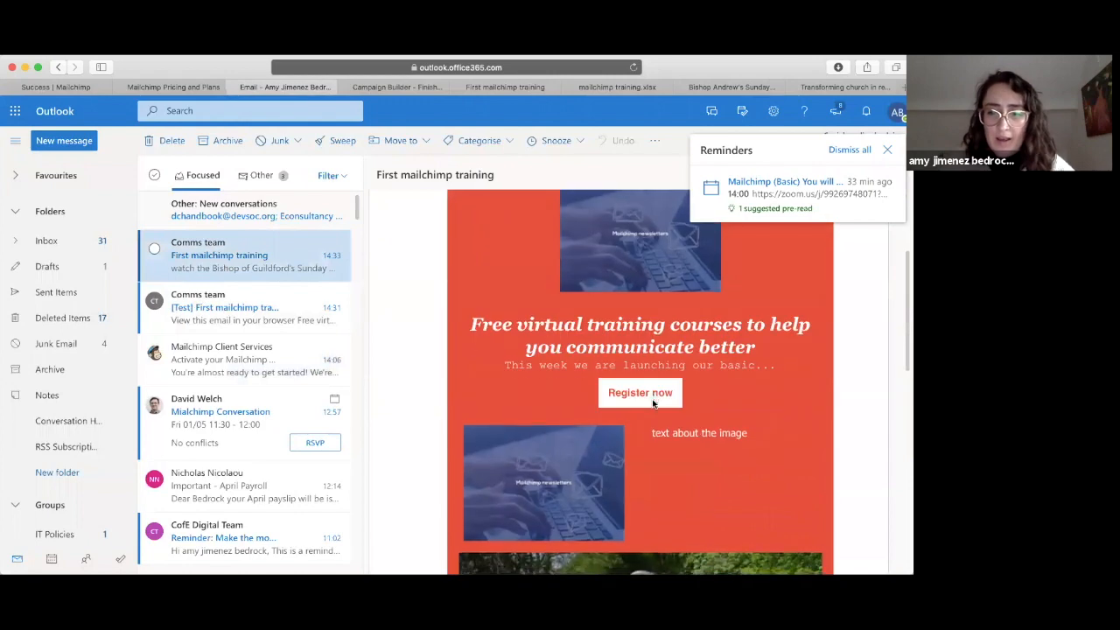
left_click(641, 397)
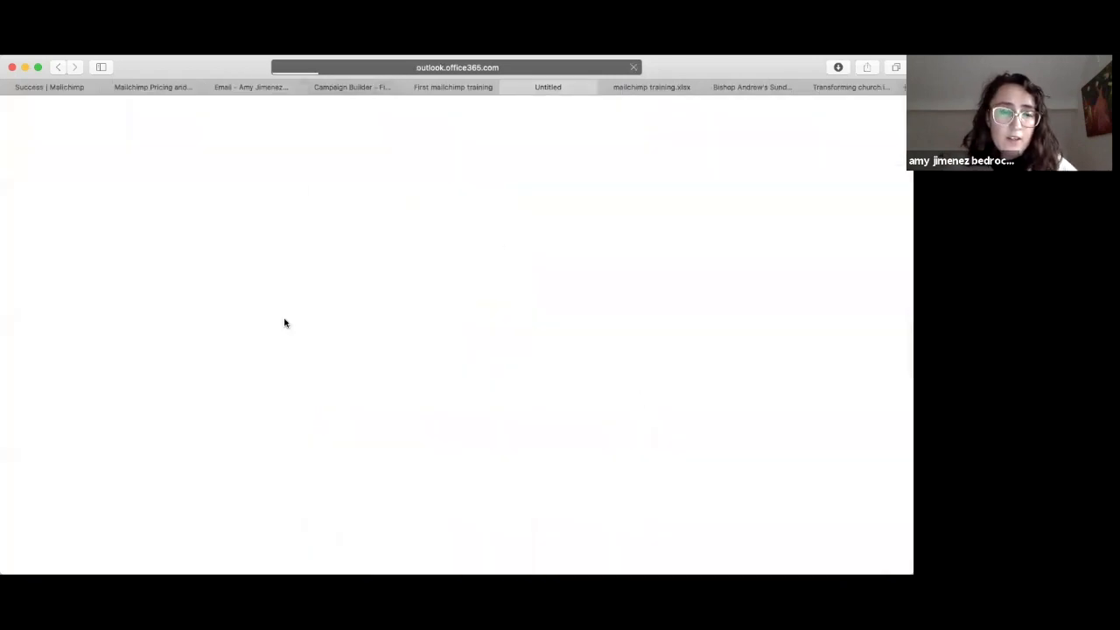
left_click(259, 87)
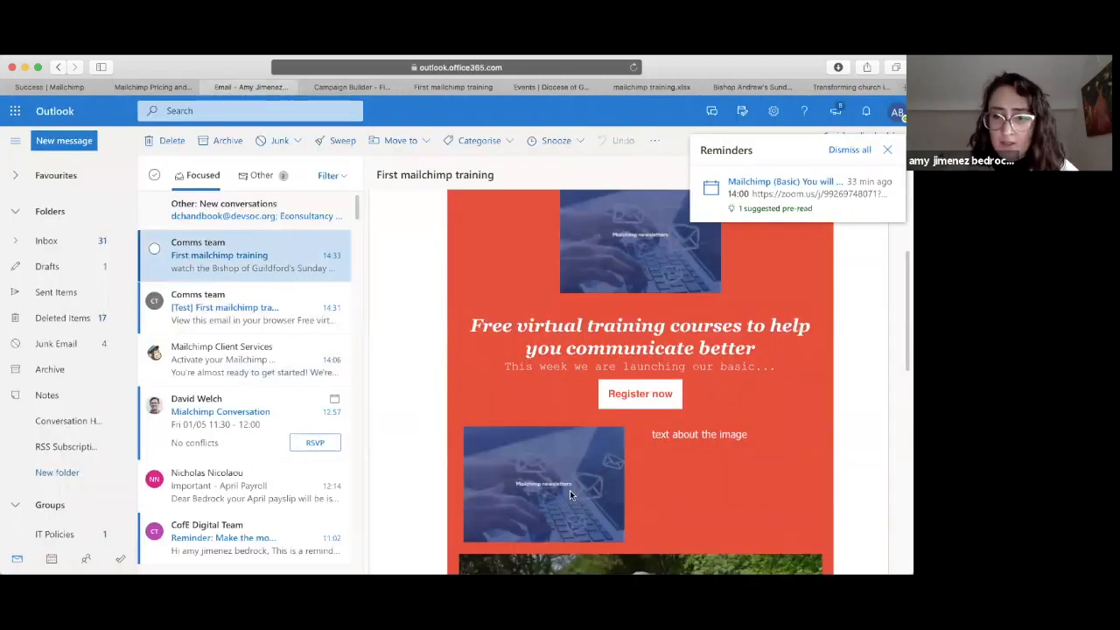
Step: Test the email's embedded video, close YouTube, and return to the High Five confirmation page
scroll(570, 490, "down", 5)
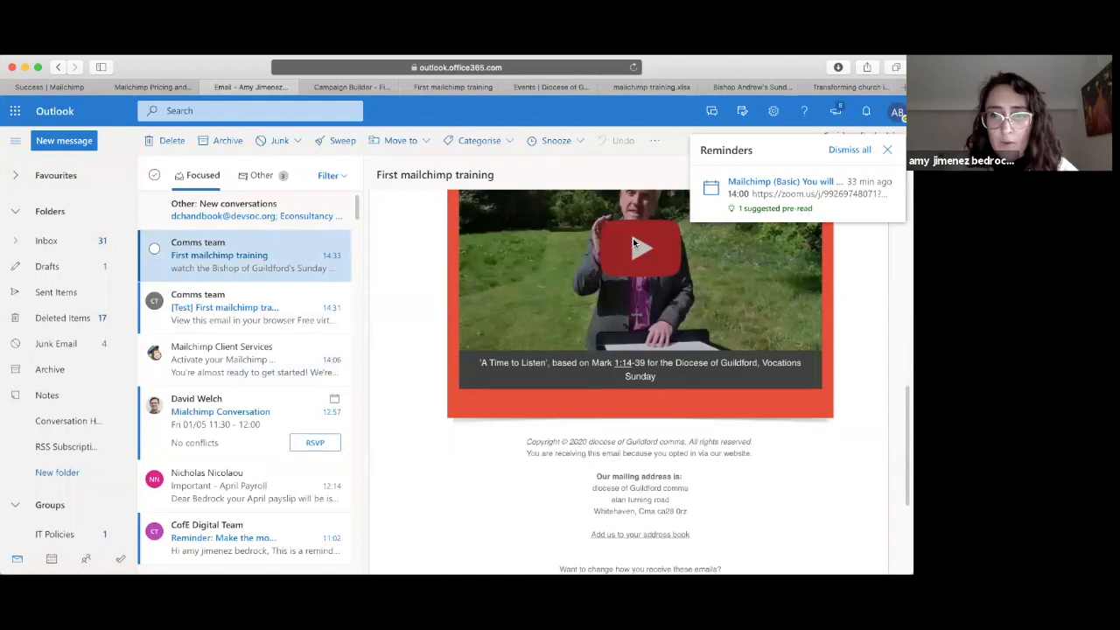
left_click(633, 238)
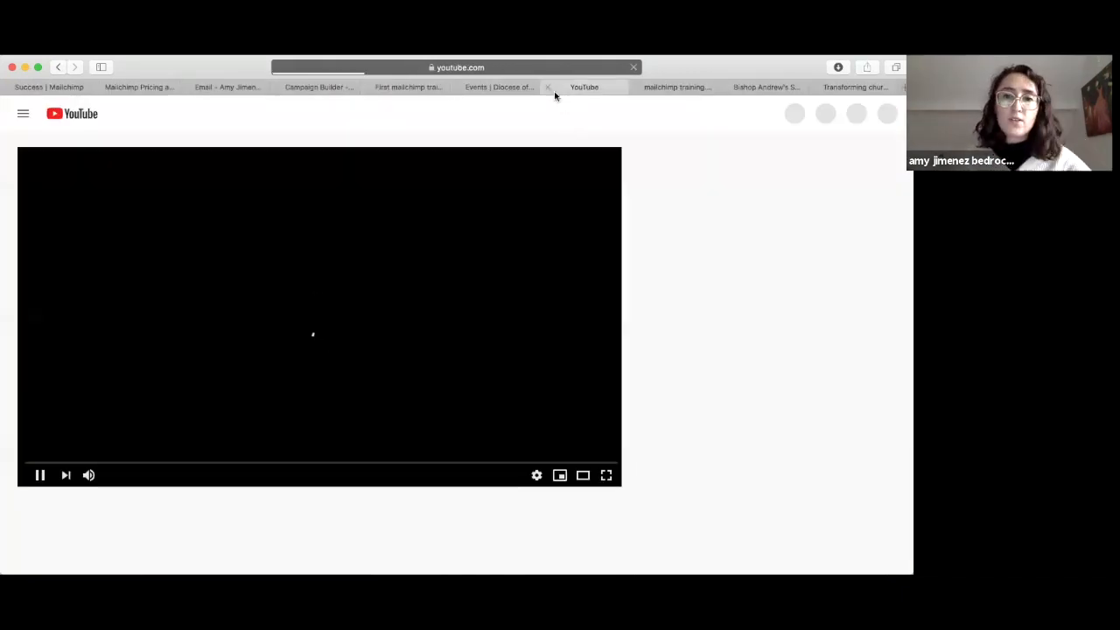
left_click(548, 86)
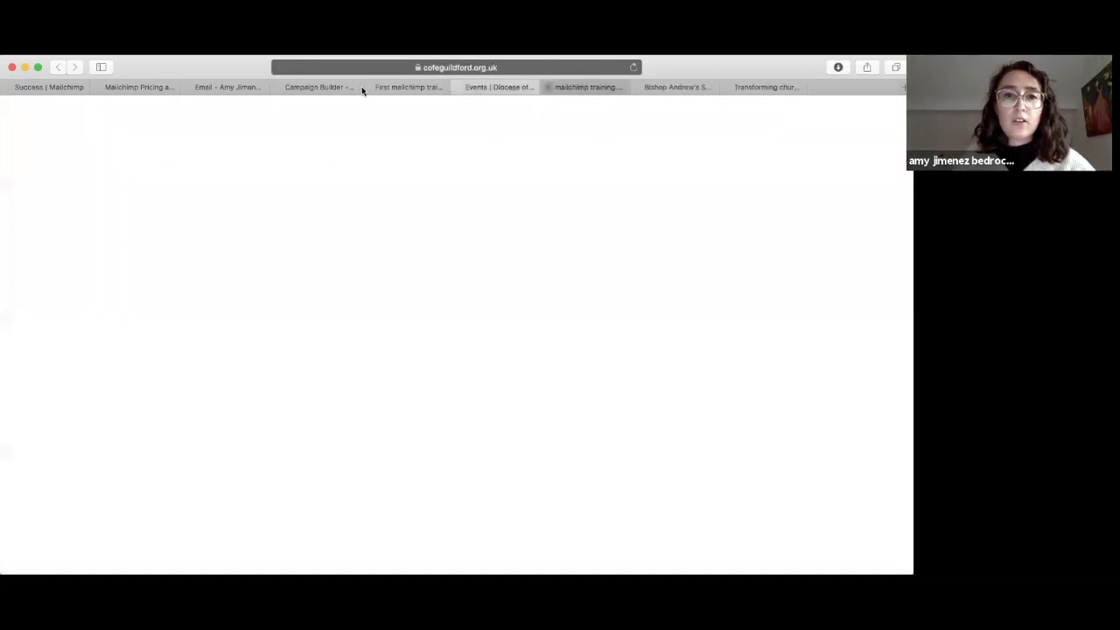
left_click(457, 85)
left_click(352, 86)
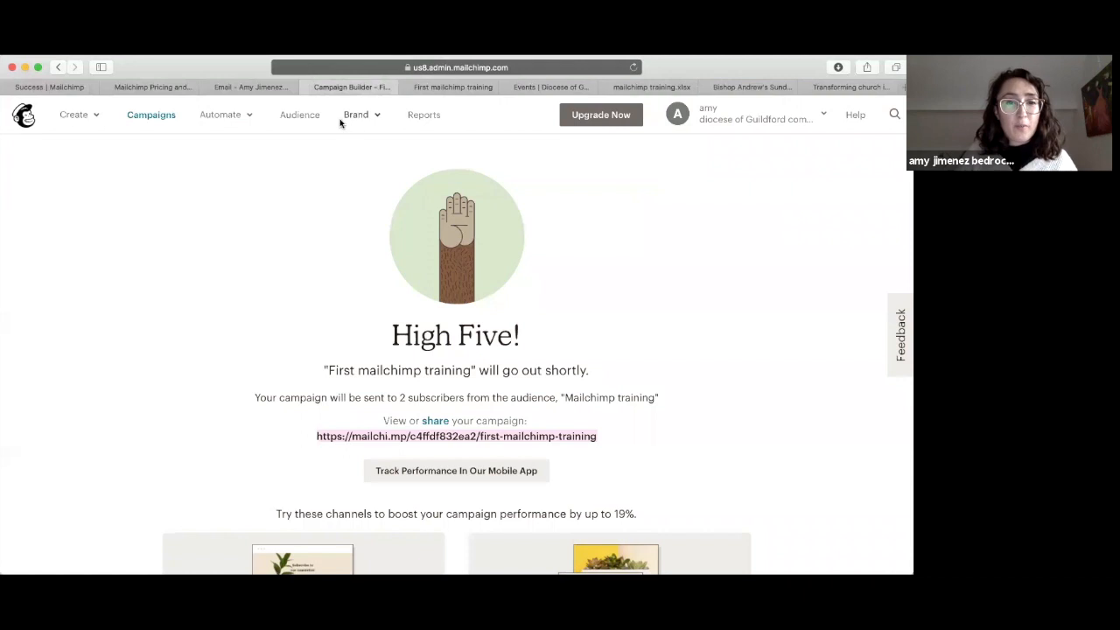
Step: Open the View Report page for First Mailchimp Training from the Campaigns list
left_click(145, 119)
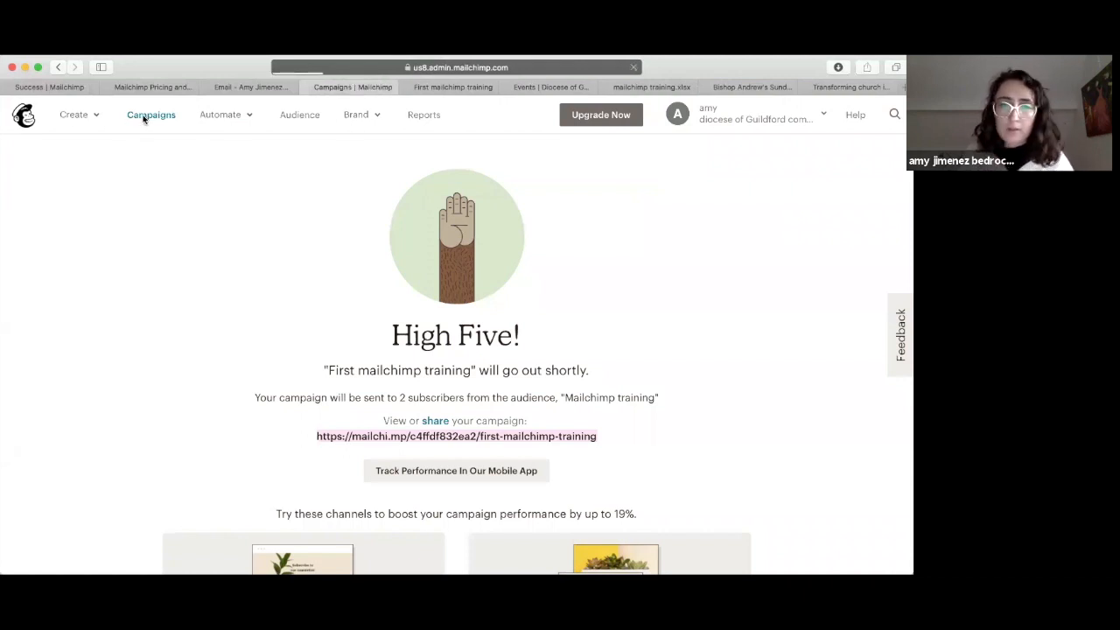
scroll(413, 346, "down", 3)
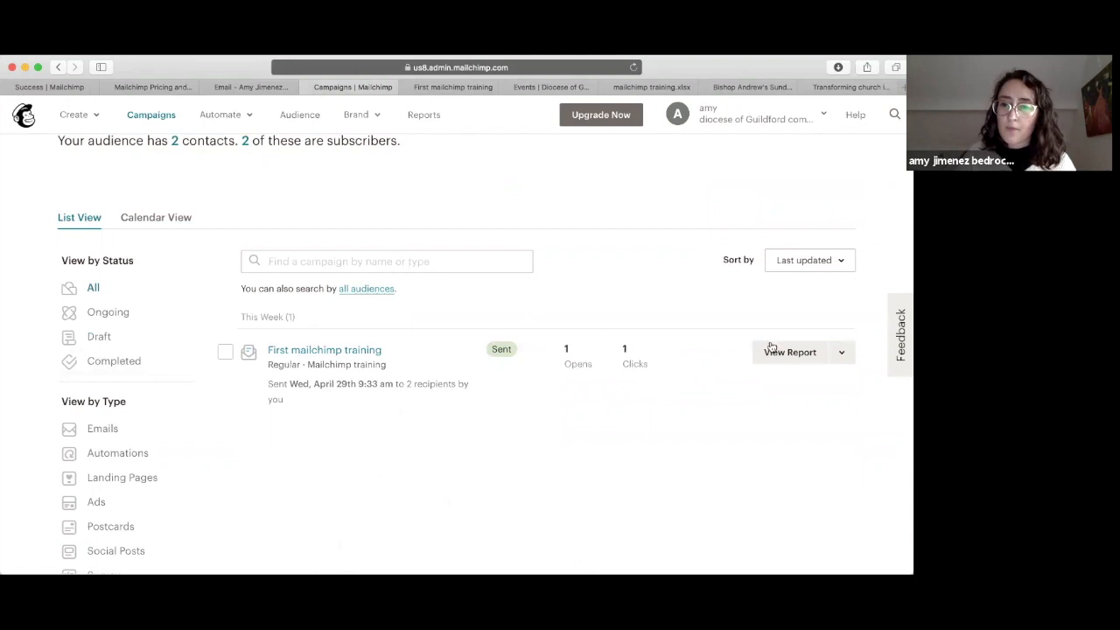
left_click(841, 353)
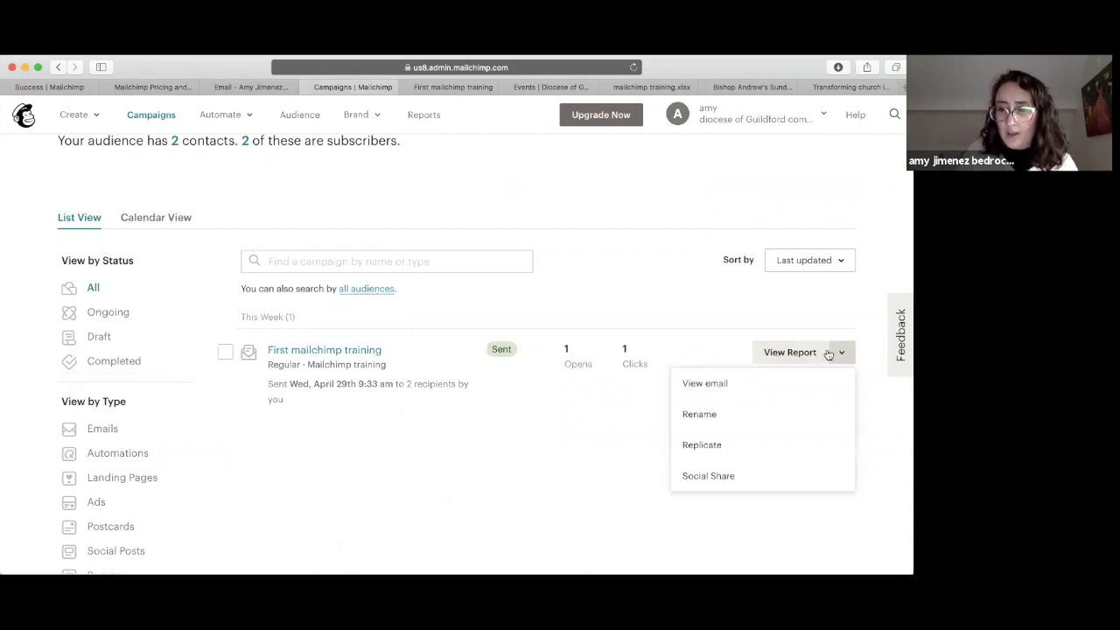
left_click(785, 352)
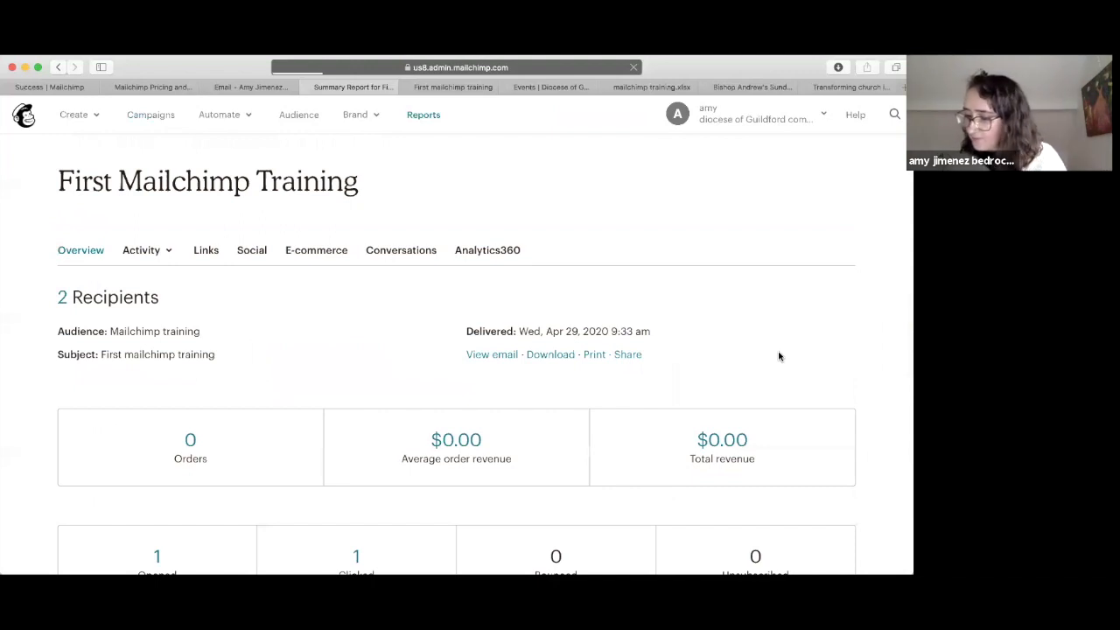
Step: Review the report: 2 recipients, 1 open, 1 click, 24-hour performance and top links clicked
scroll(604, 326, "down", 4)
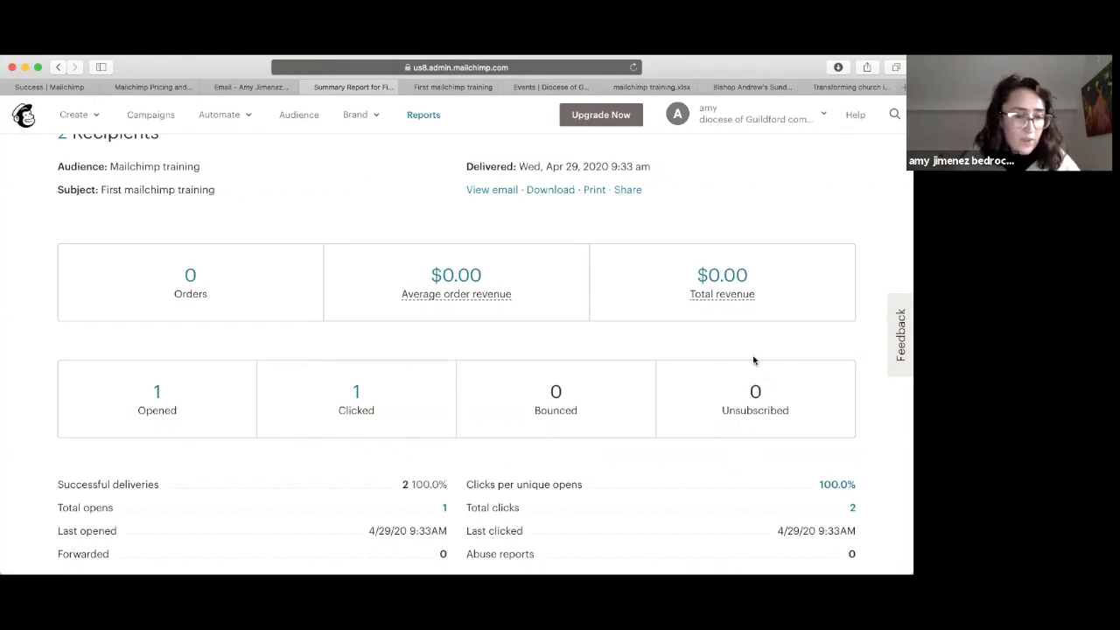
scroll(753, 360, "down", 5)
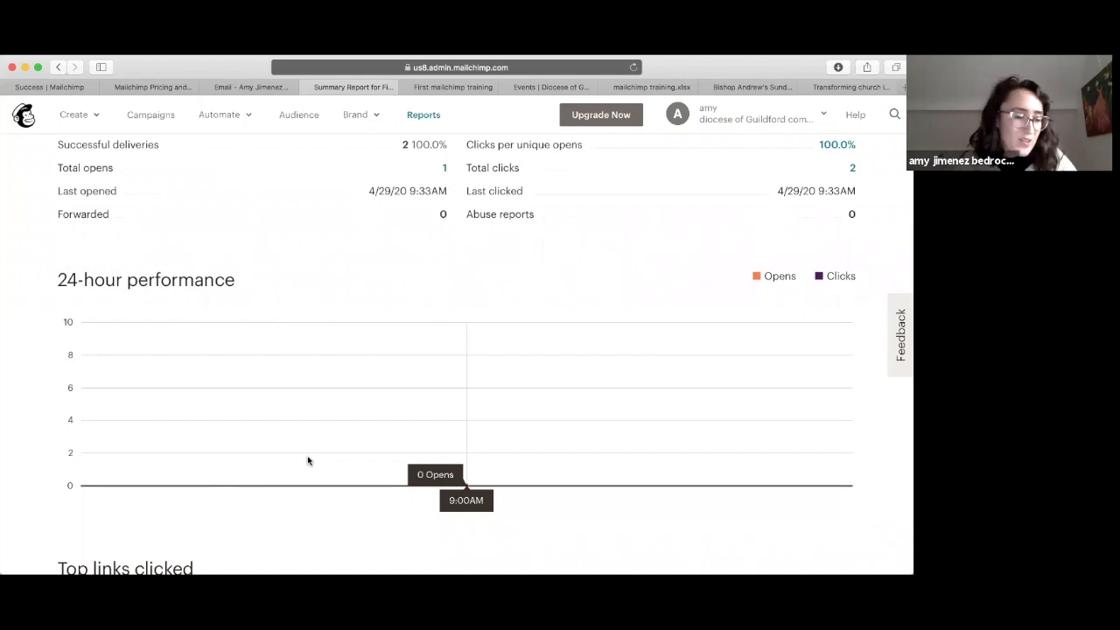
scroll(307, 459, "down", 4)
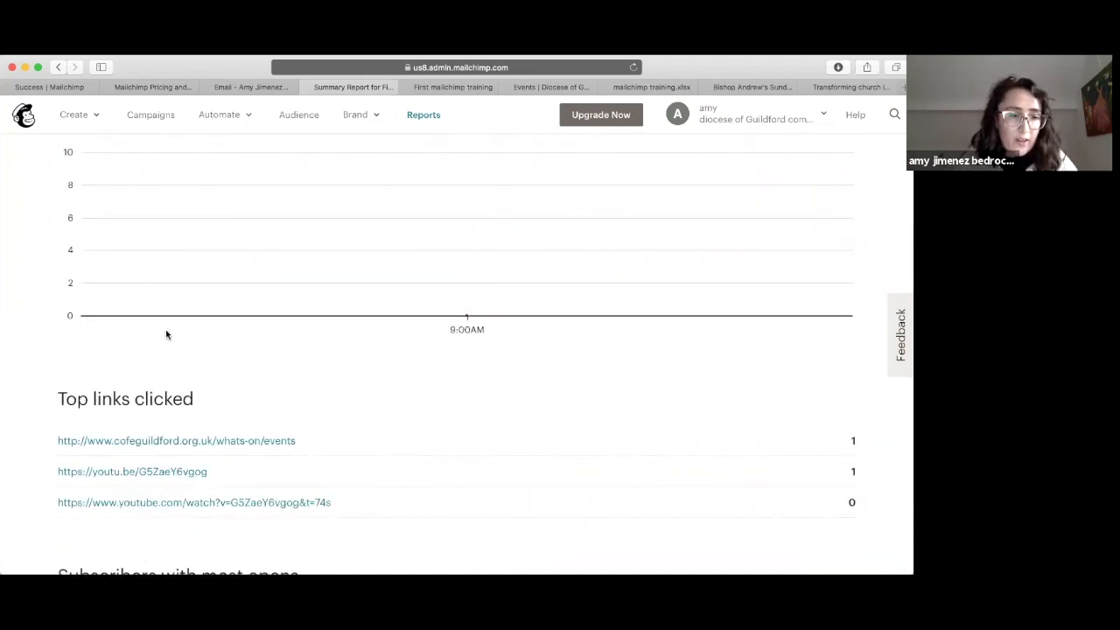
scroll(165, 329, "down", 6)
scroll(166, 329, "up", 11)
scroll(166, 329, "up", 10)
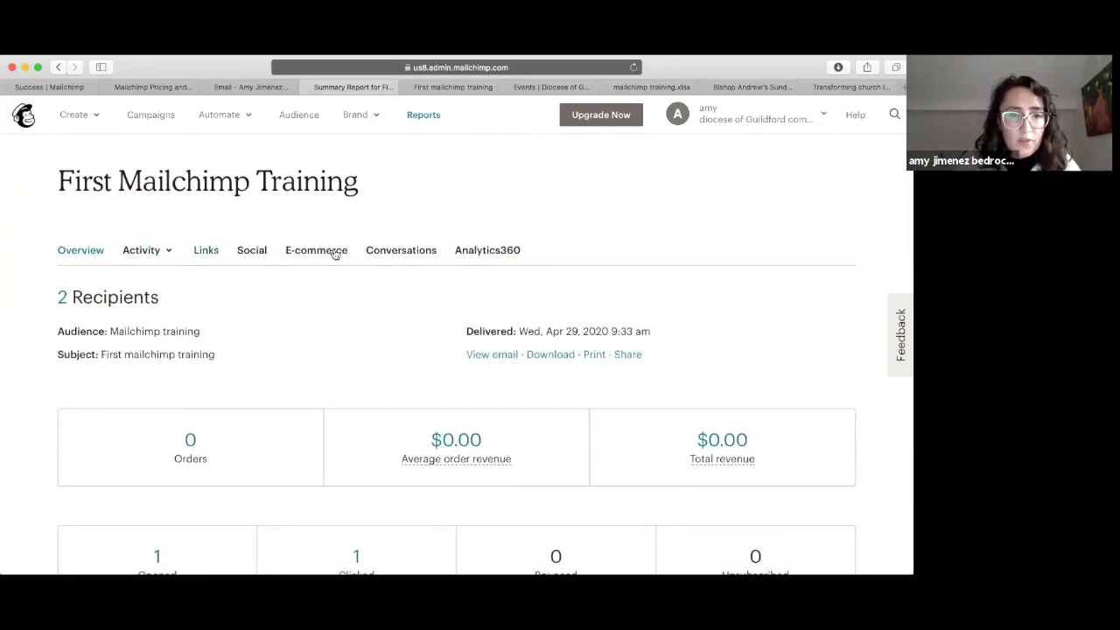
left_click(208, 252)
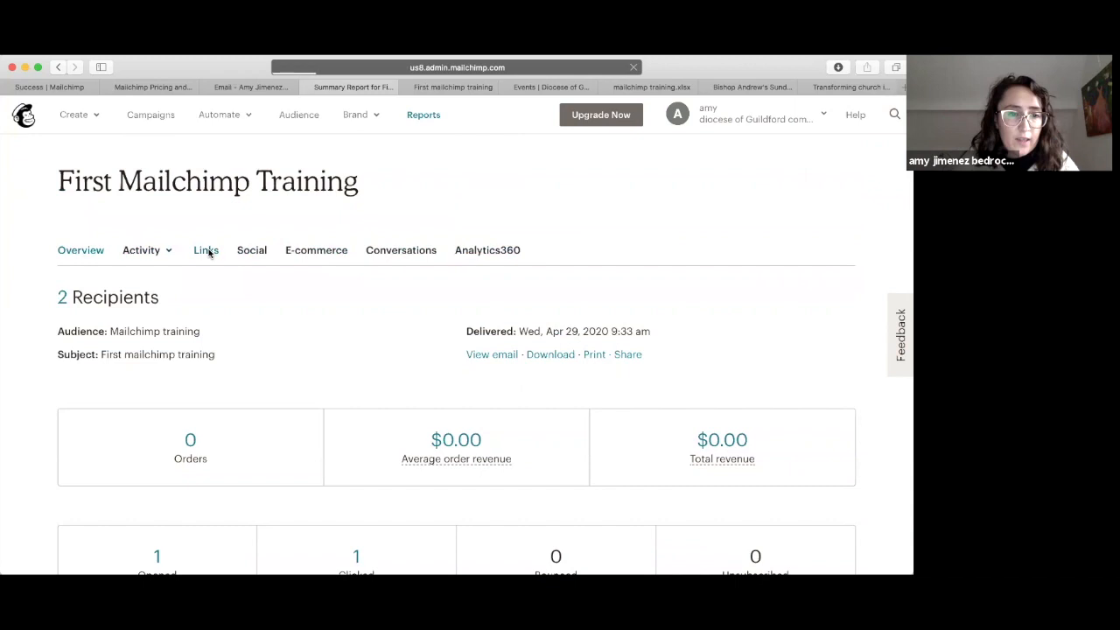
Step: View the Click Map overlays on the email, showing Register now drew 66.7% of clicks
left_click(197, 302)
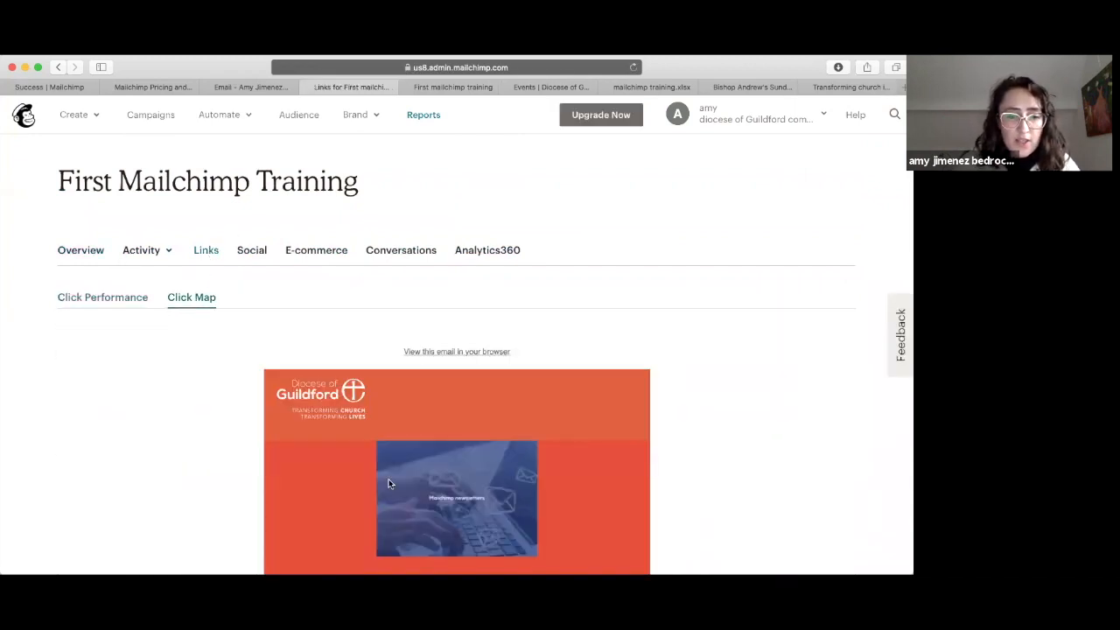
scroll(388, 479, "down", 5)
scroll(389, 479, "down", 3)
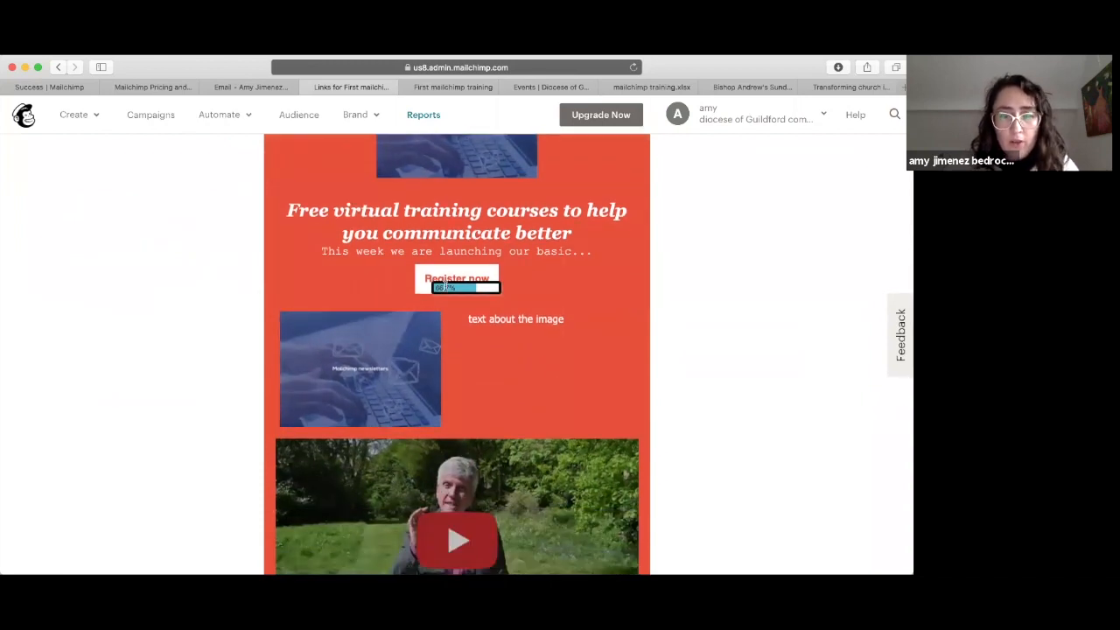
scroll(446, 285, "up", 2)
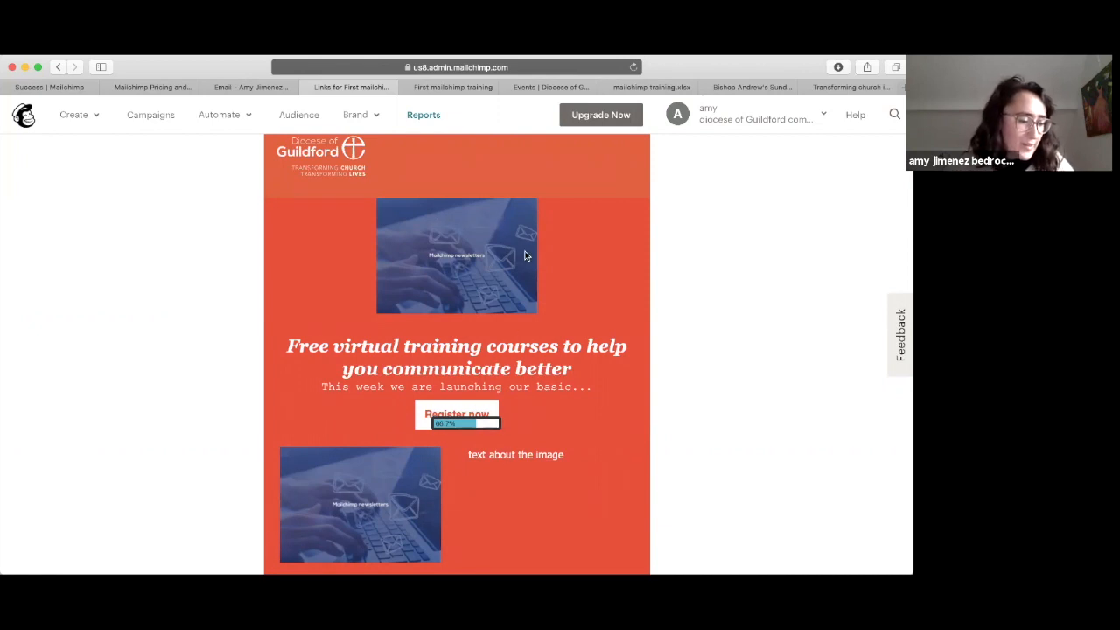
scroll(525, 256, "down", 3)
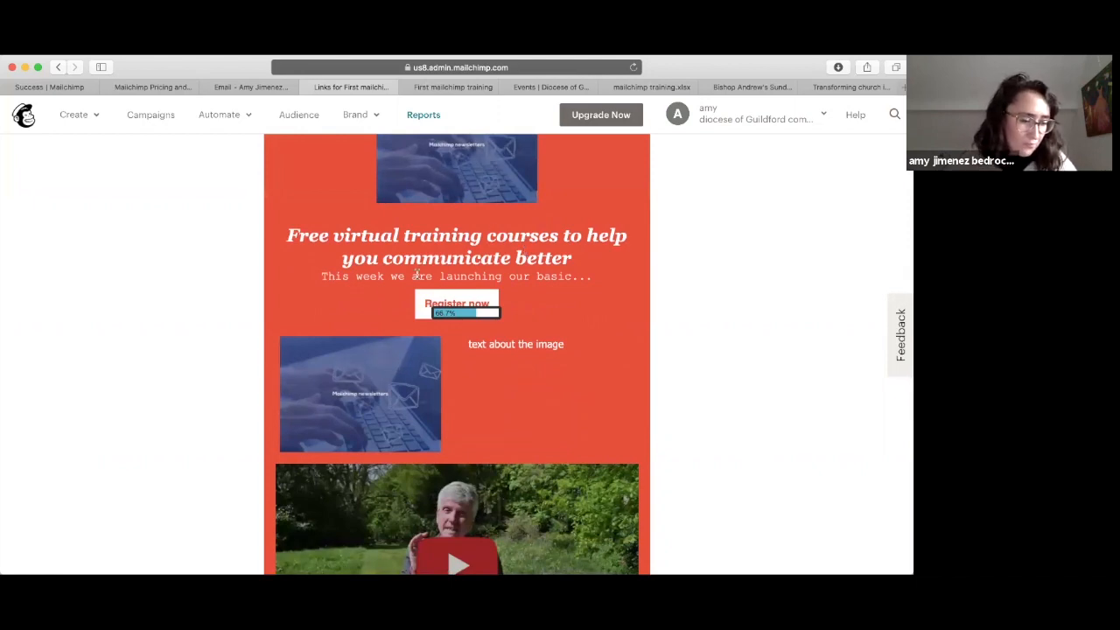
scroll(417, 274, "up", 10)
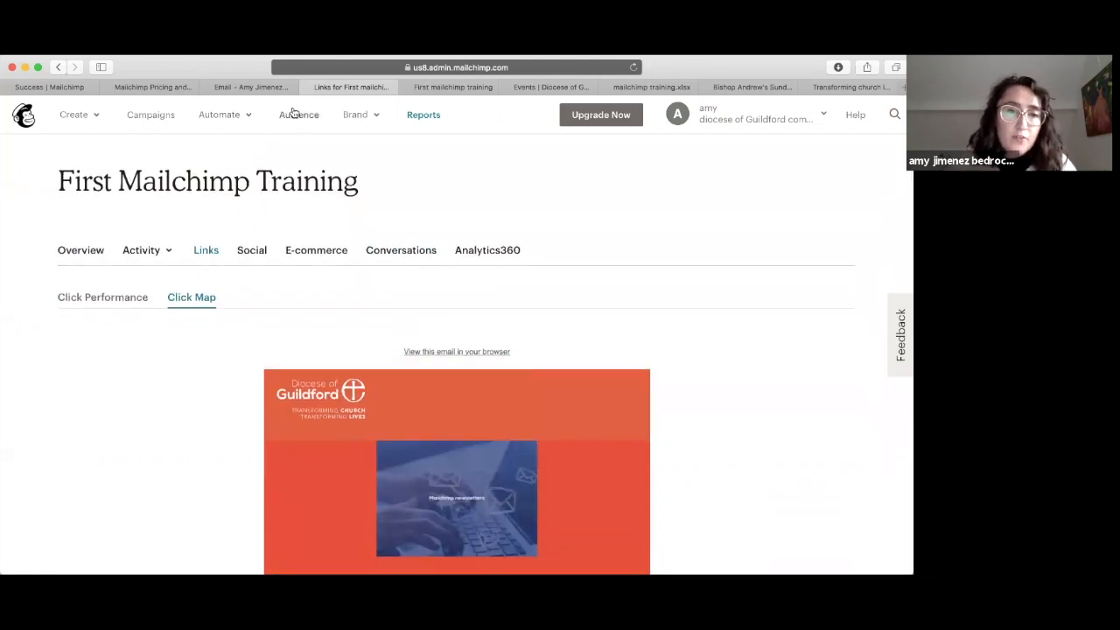
left_click(298, 116)
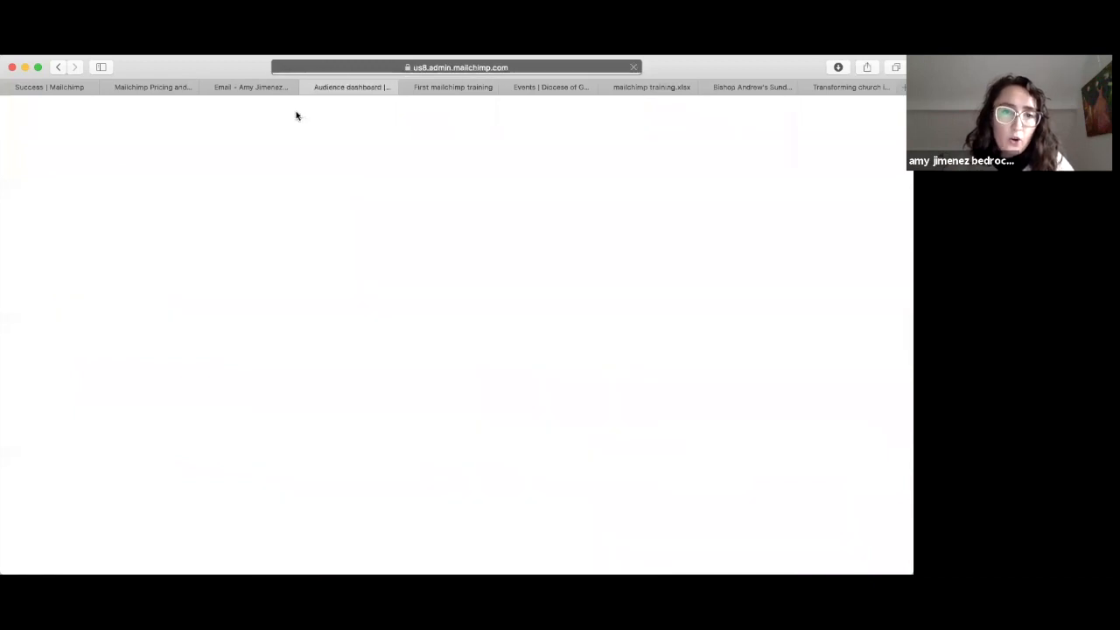
Step: List the Mailchimp training audience's contacts: 2 subscribed, one tagged April 2020
scroll(225, 331, "down", 5)
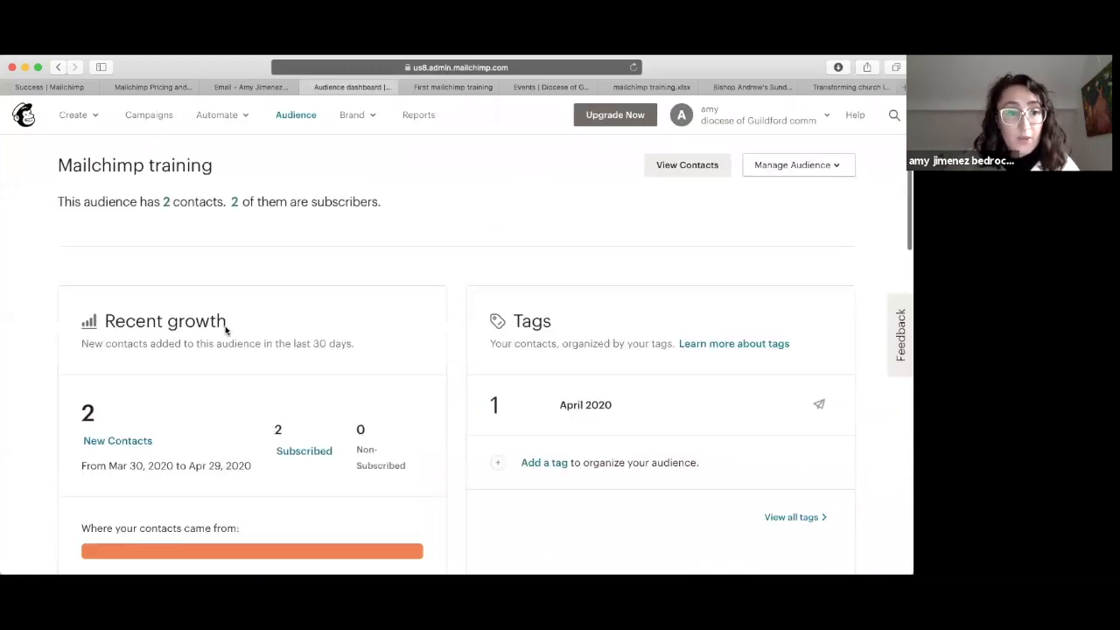
scroll(257, 402, "down", 1)
scroll(257, 402, "up", 5)
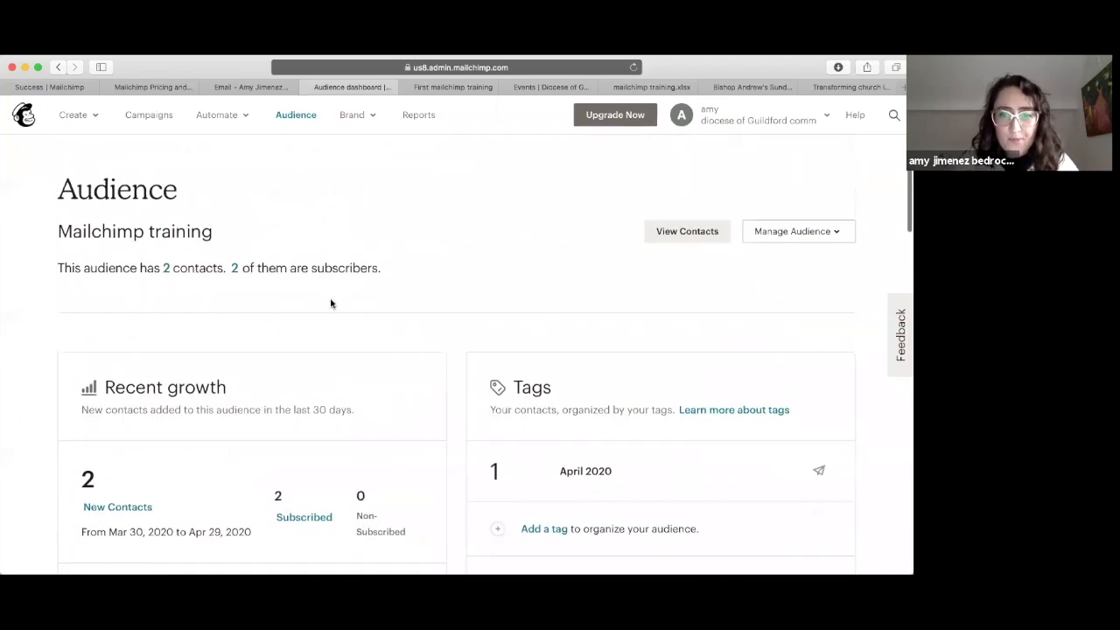
left_click(695, 233)
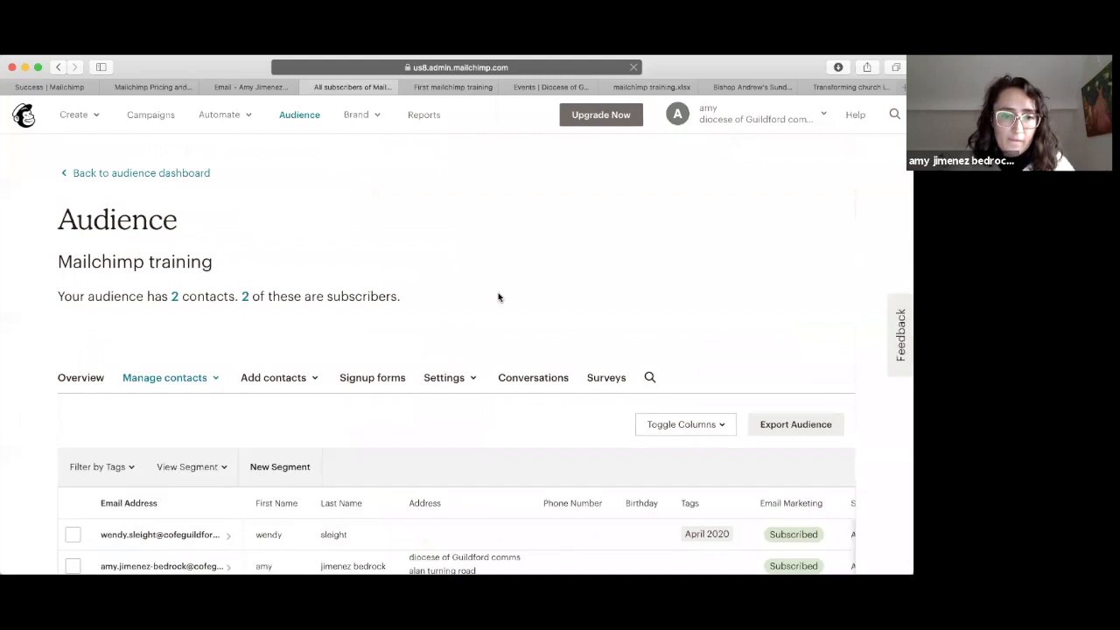
scroll(556, 290, "down", 2)
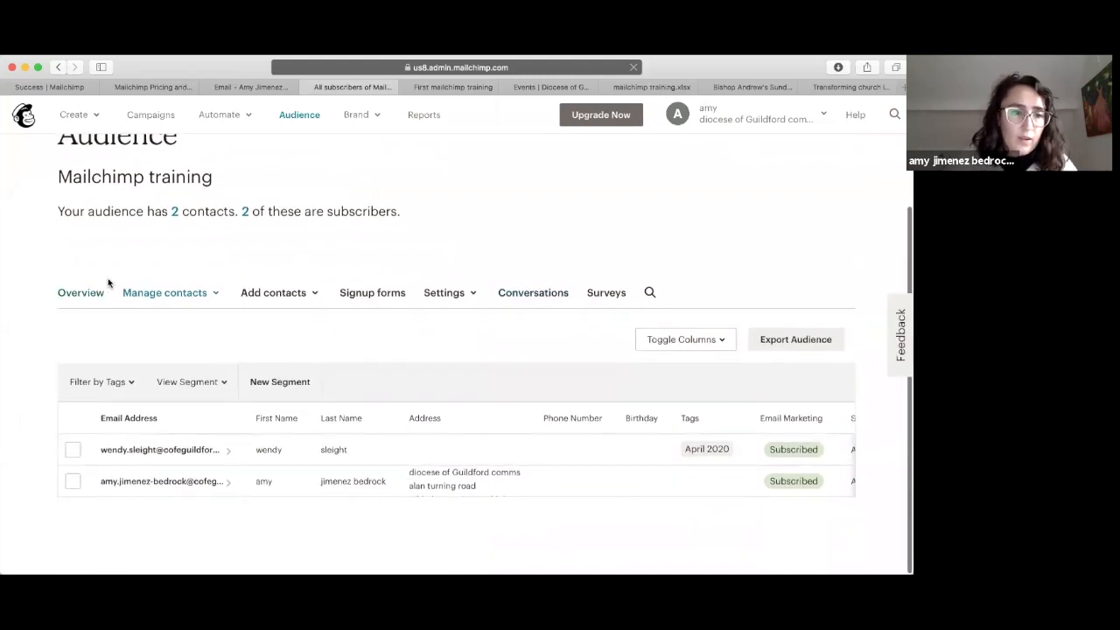
Step: Look over the Manage contacts and Create menus, then return to the home dashboard
left_click(175, 296)
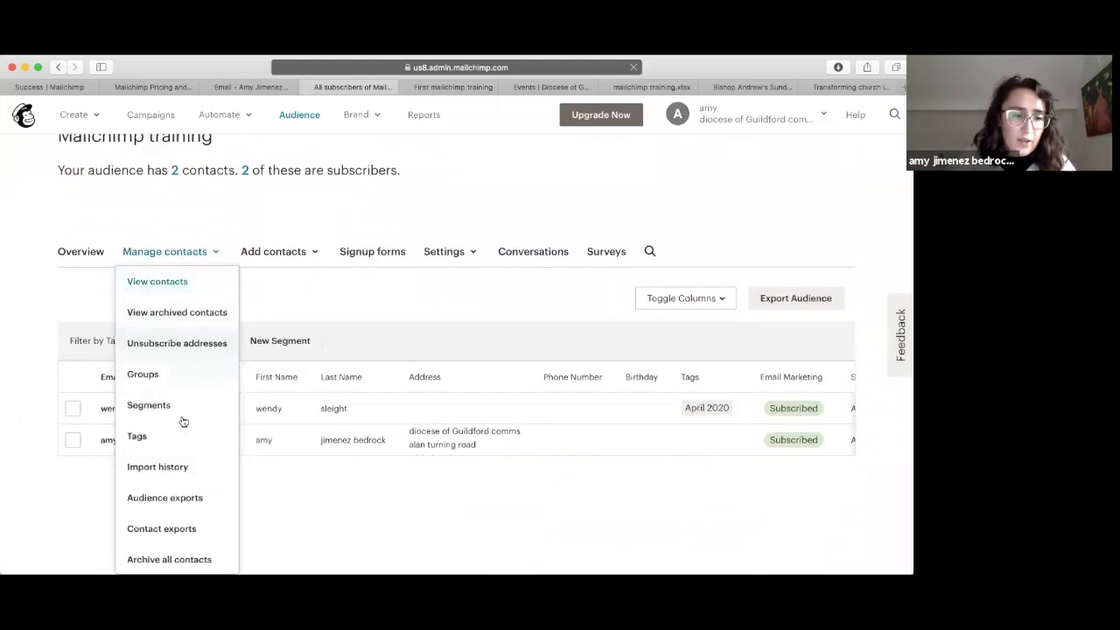
left_click(173, 194)
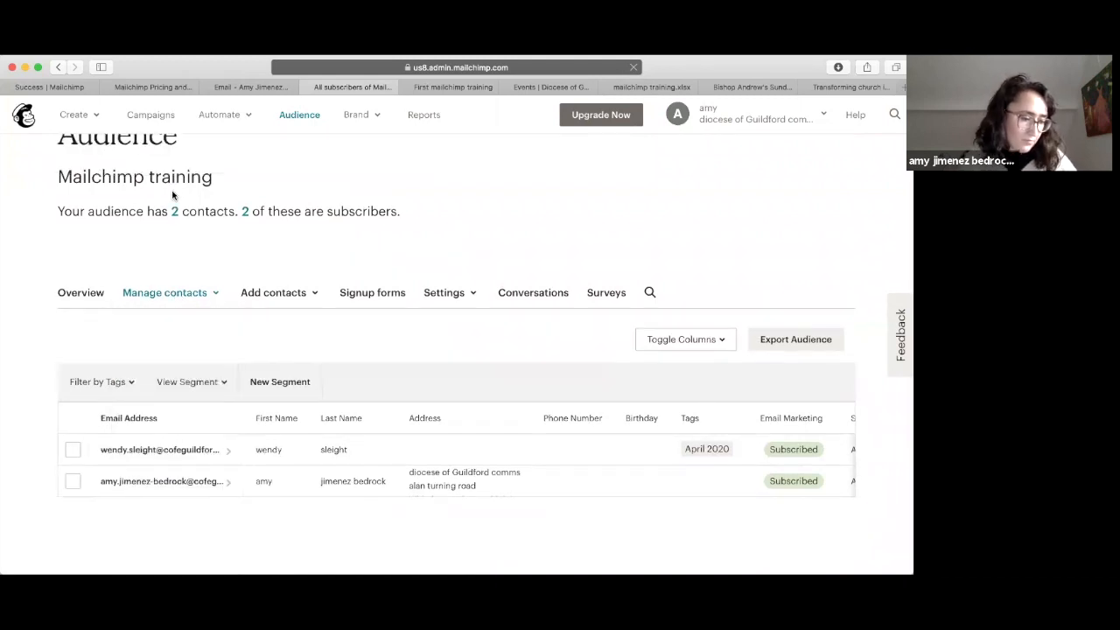
scroll(161, 288, "up", 1)
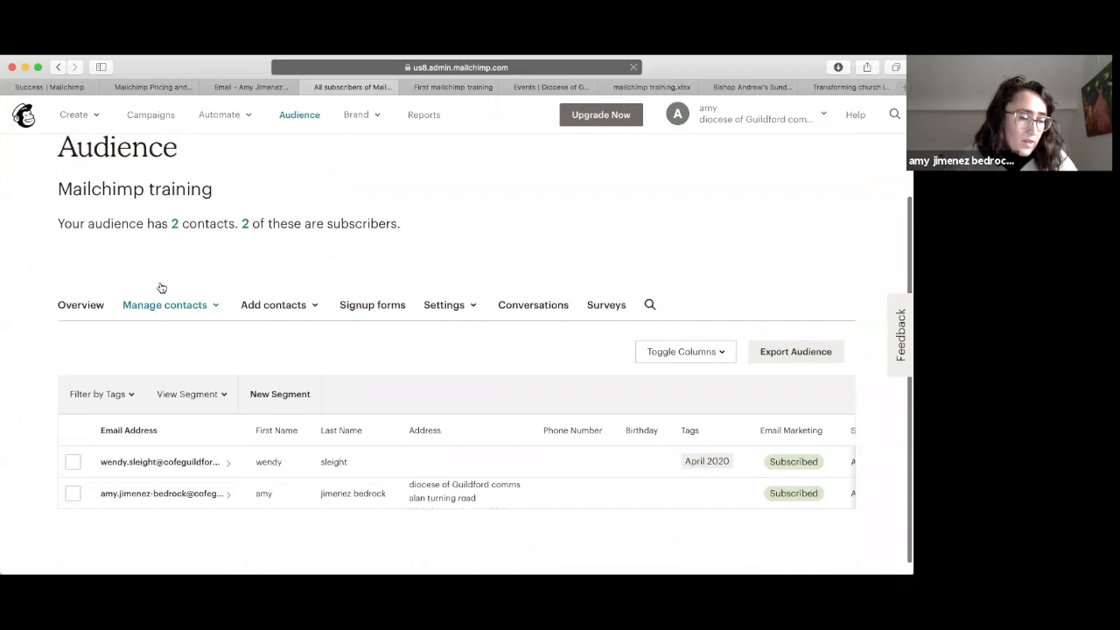
scroll(161, 288, "up", 3)
left_click(78, 117)
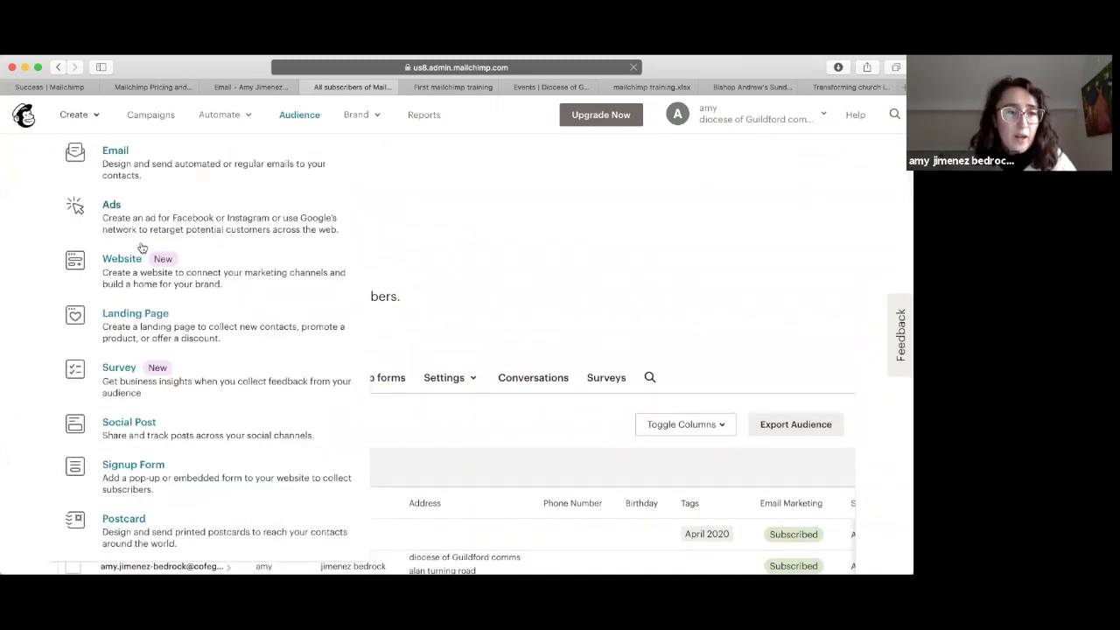
left_click(531, 274)
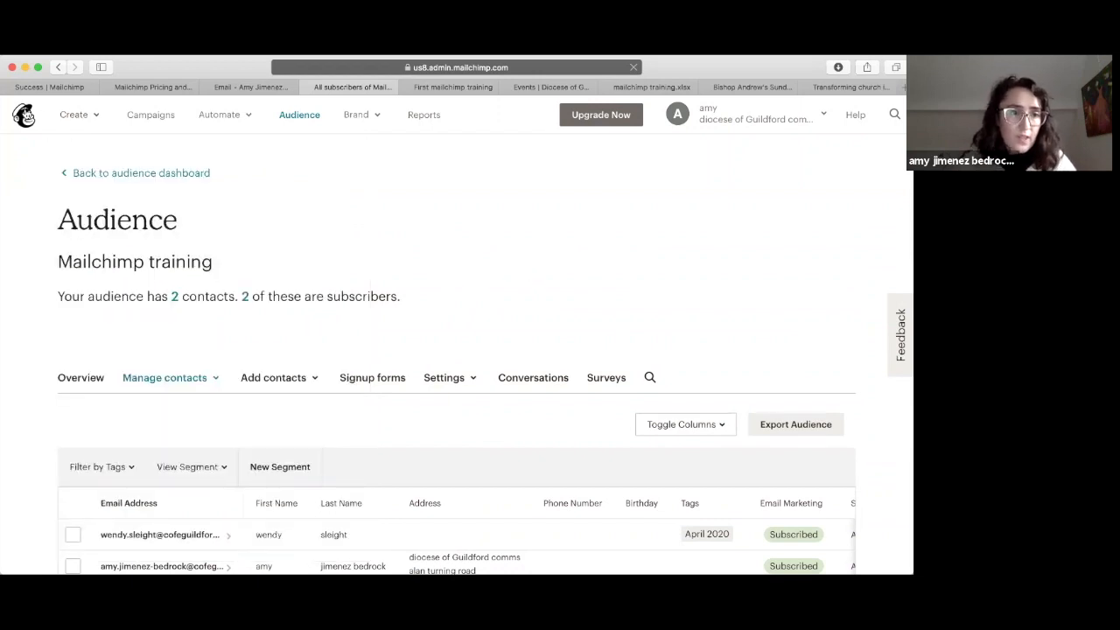
left_click(27, 115)
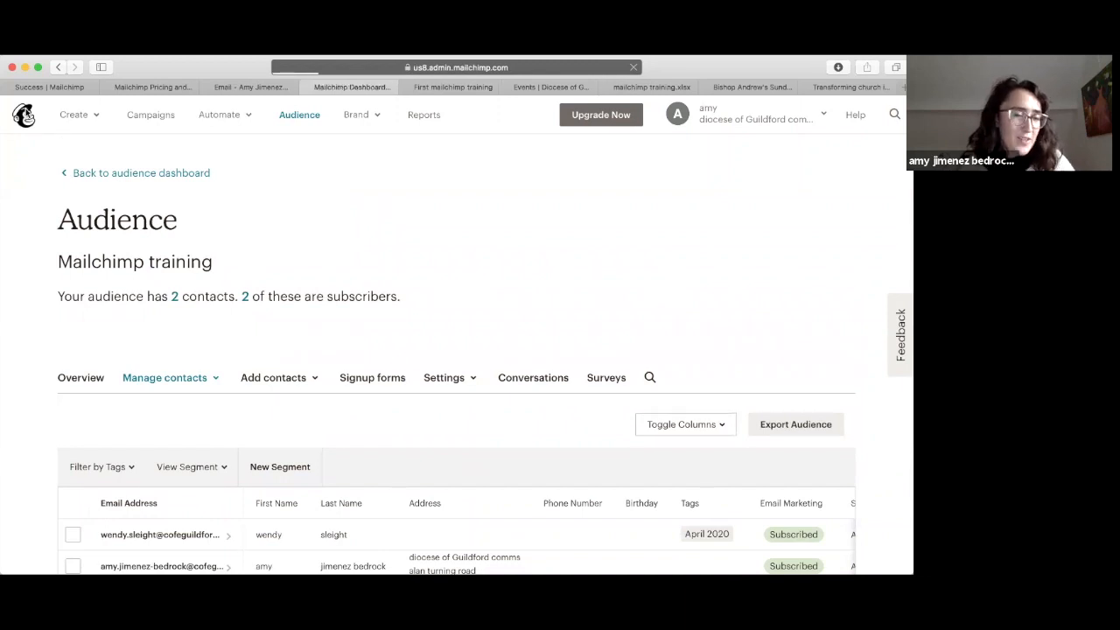